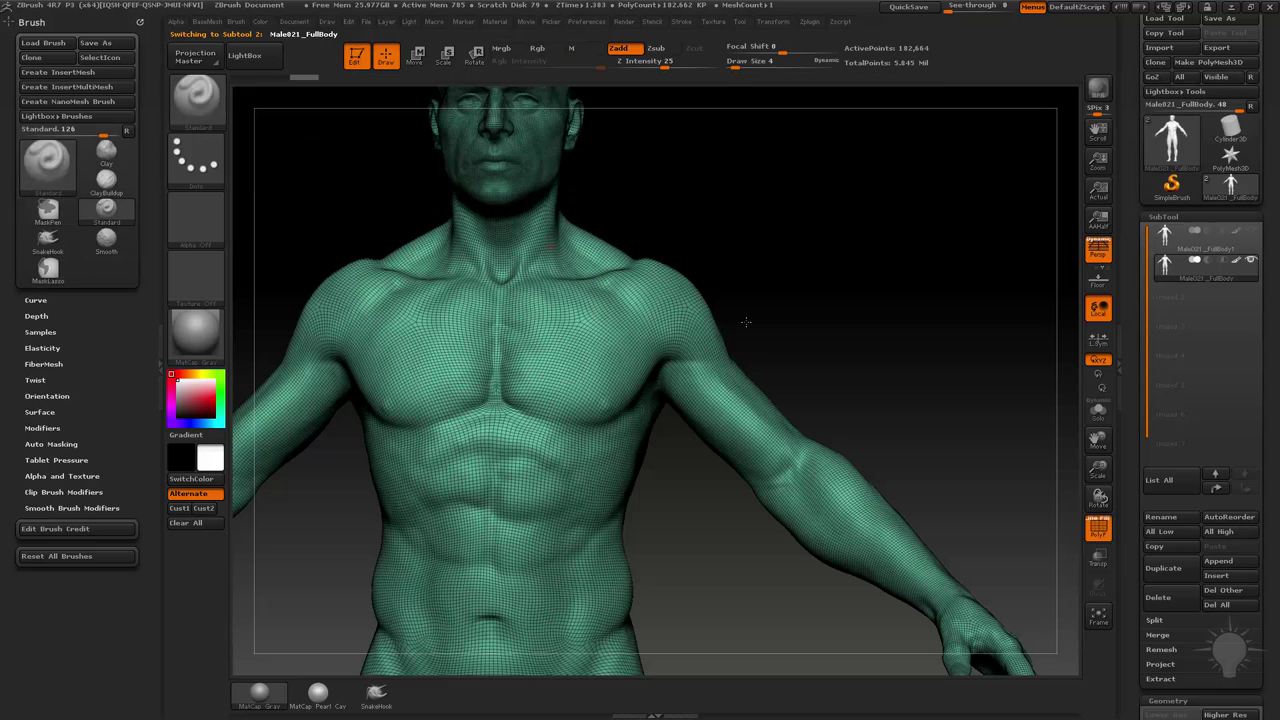
# Mask a band around the figure's upper arm and turn the masked area into its own polygroup.
pyautogui.moveTo(700, 376)
pyautogui.keyDown('ctrl'); pyautogui.mouseDown()
pyautogui.moveTo(688, 450)
pyautogui.moveTo(762, 500)
pyautogui.moveTo(801, 440)
pyautogui.mouseUp(); pyautogui.keyUp('ctrl')
pyautogui.moveTo(963, 317)
pyautogui.mouseDown()
pyautogui.moveTo(834, 383)
pyautogui.moveTo(877, 389)
pyautogui.moveTo(831, 371)
pyautogui.moveTo(919, 297)
pyautogui.mouseUp()
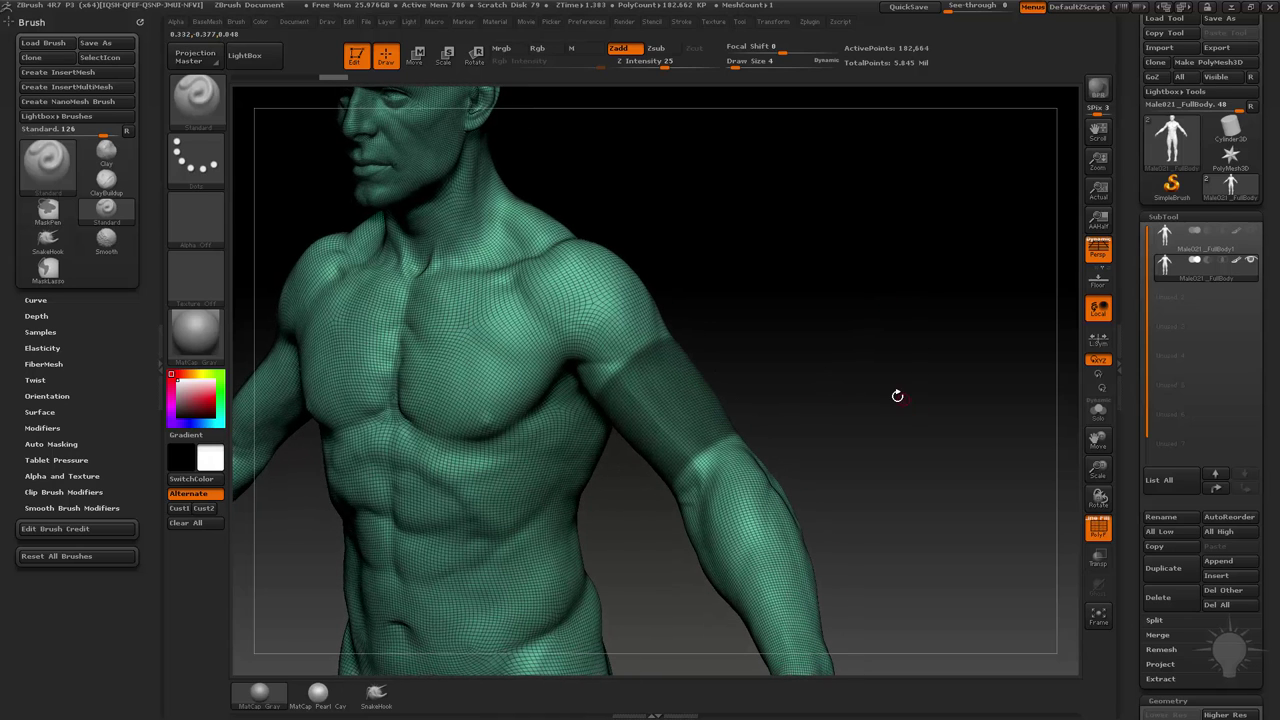
pyautogui.hotkey('ctrl', 'w')
pyautogui.moveTo(871, 386); pyautogui.dragTo(918, 388)
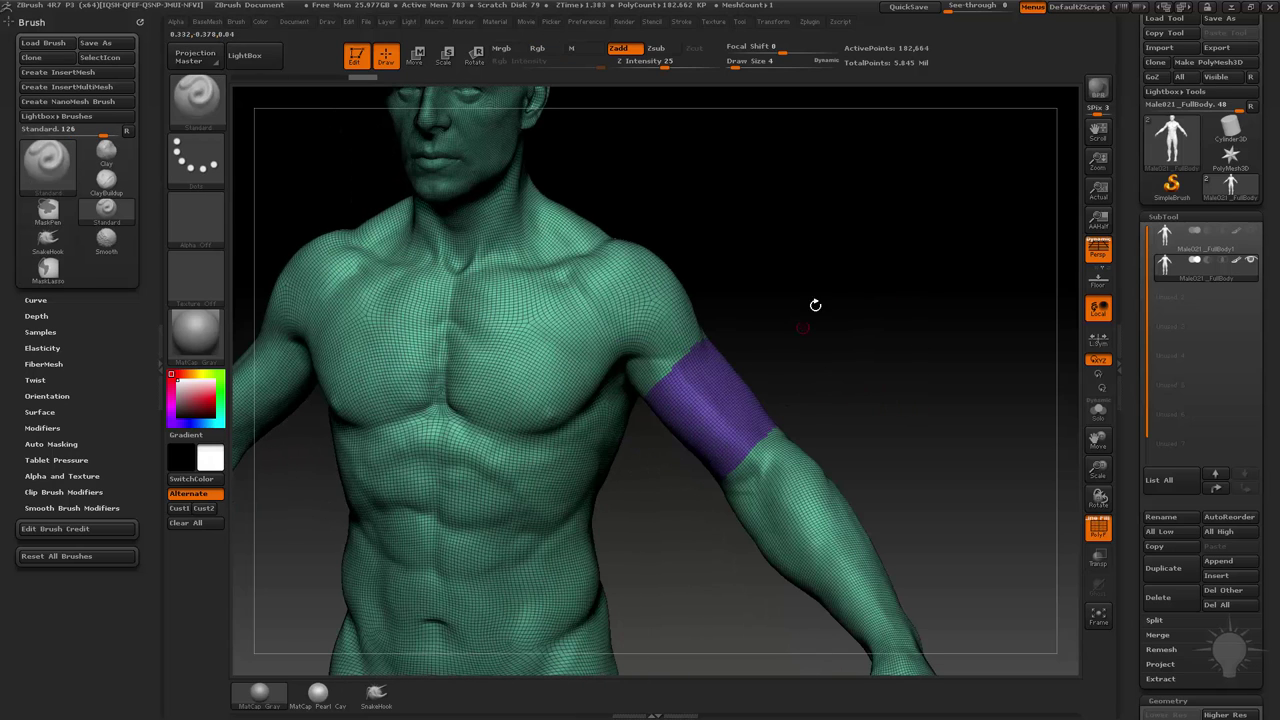
# Isolate the upper-arm polygroup, then delete its higher subdivision levels and the hidden geometry.
pyautogui.hotkey('ctrl', 'shift')
pyautogui.keyDown('ctrl'); pyautogui.keyDown('shift'); pyautogui.click(709, 401); pyautogui.keyUp('shift'); pyautogui.keyUp('ctrl')
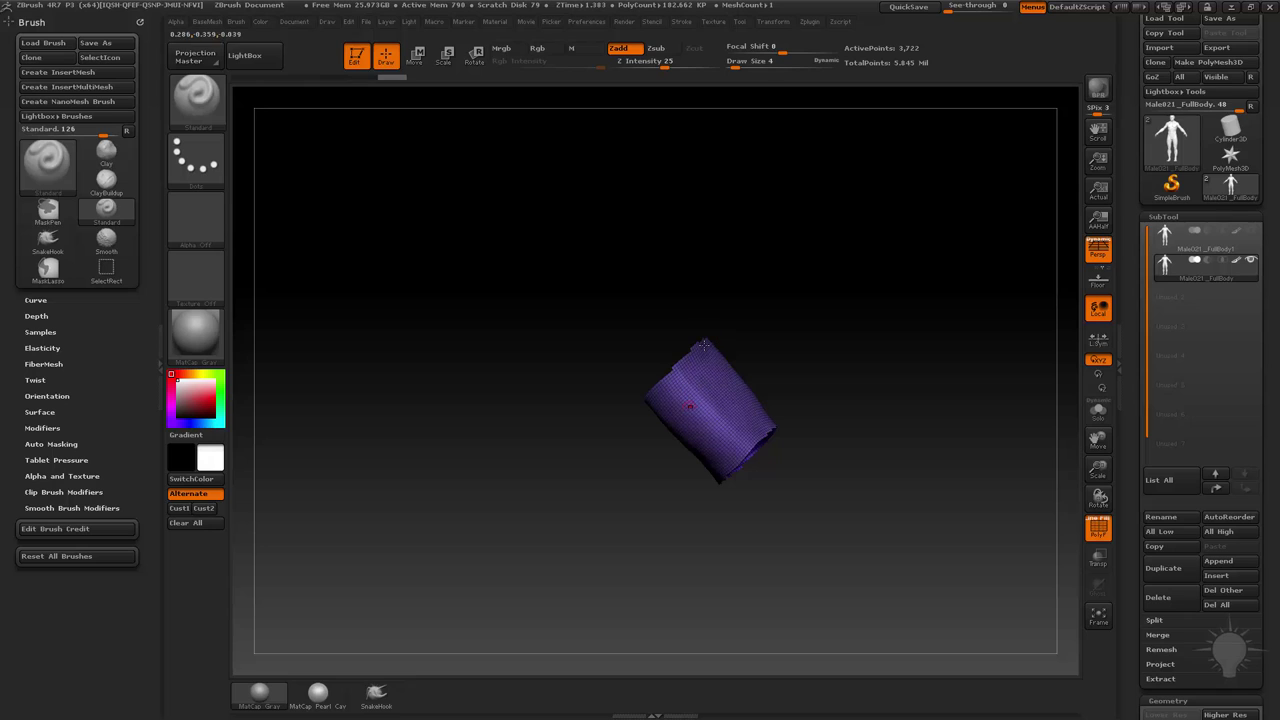
pyautogui.moveTo(1140, 427); pyautogui.dragTo(1138, 215)
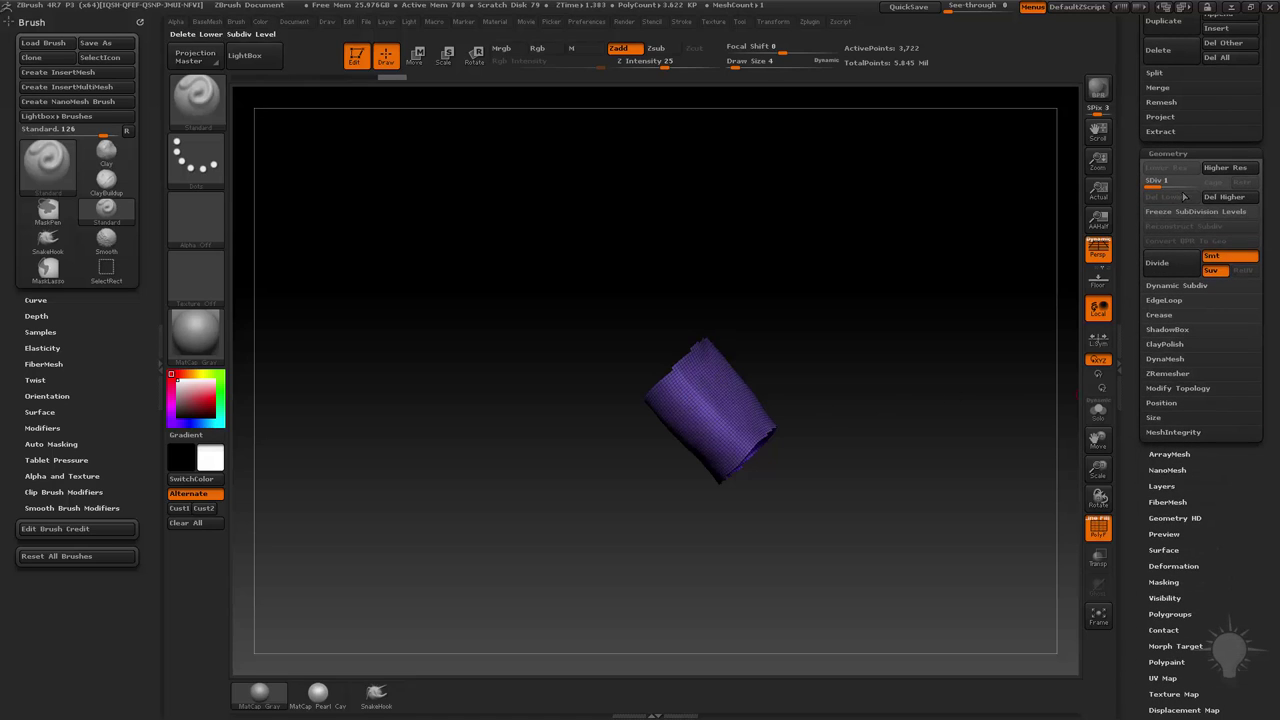
pyautogui.click(1213, 197)
pyautogui.press('shift')
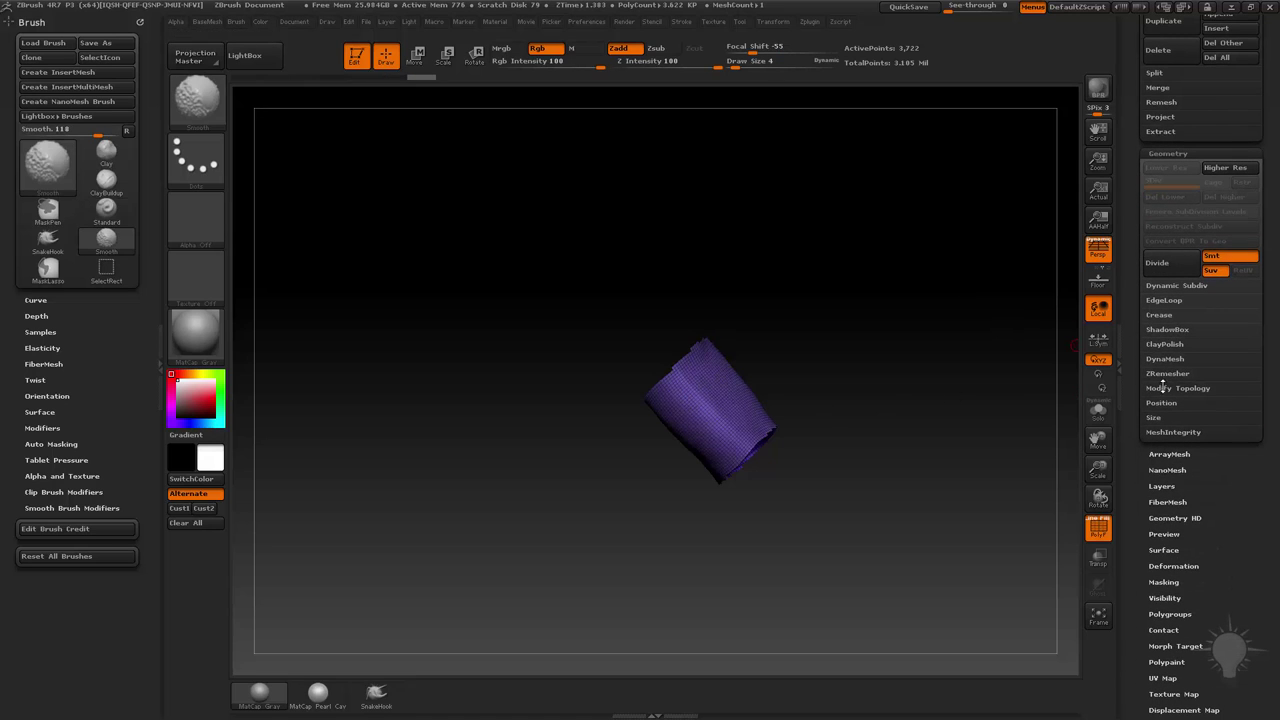
pyautogui.click(1163, 388)
pyautogui.click(1172, 449)
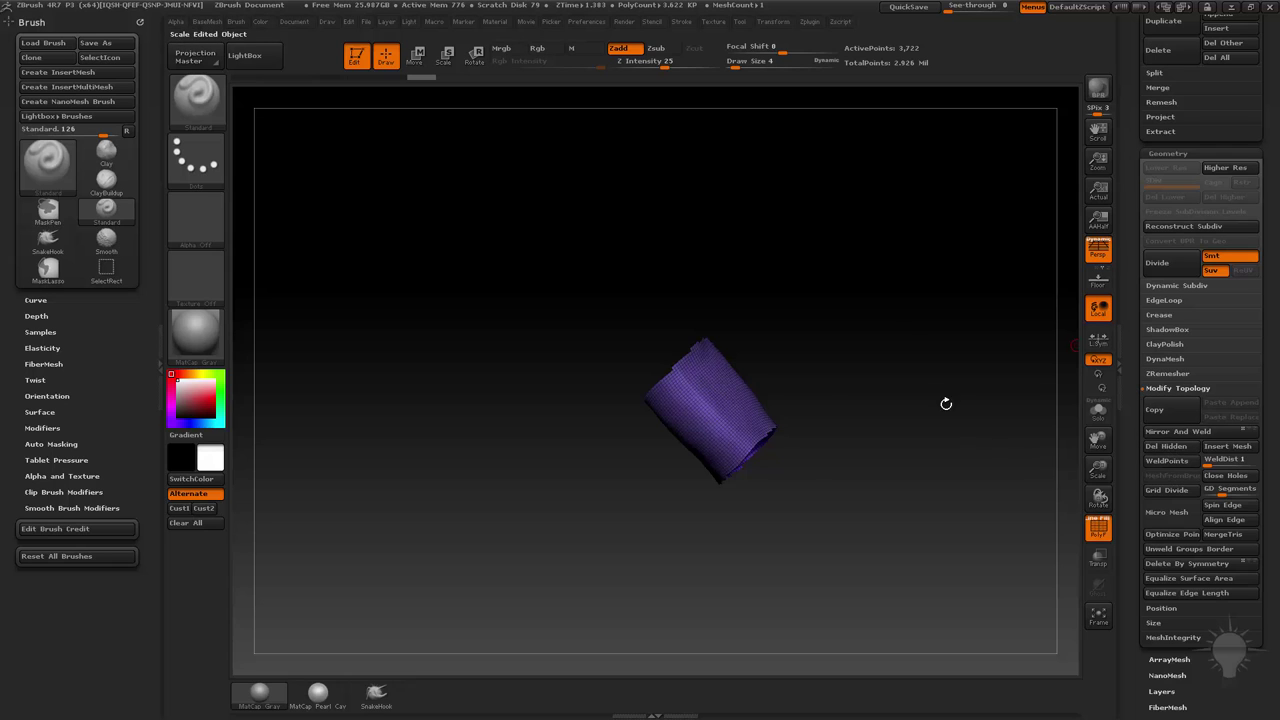
# Mask the band's open edges by feature using only Border, then invert the mask.
pyautogui.press('f')
pyautogui.moveTo(981, 395); pyautogui.dragTo(971, 384)
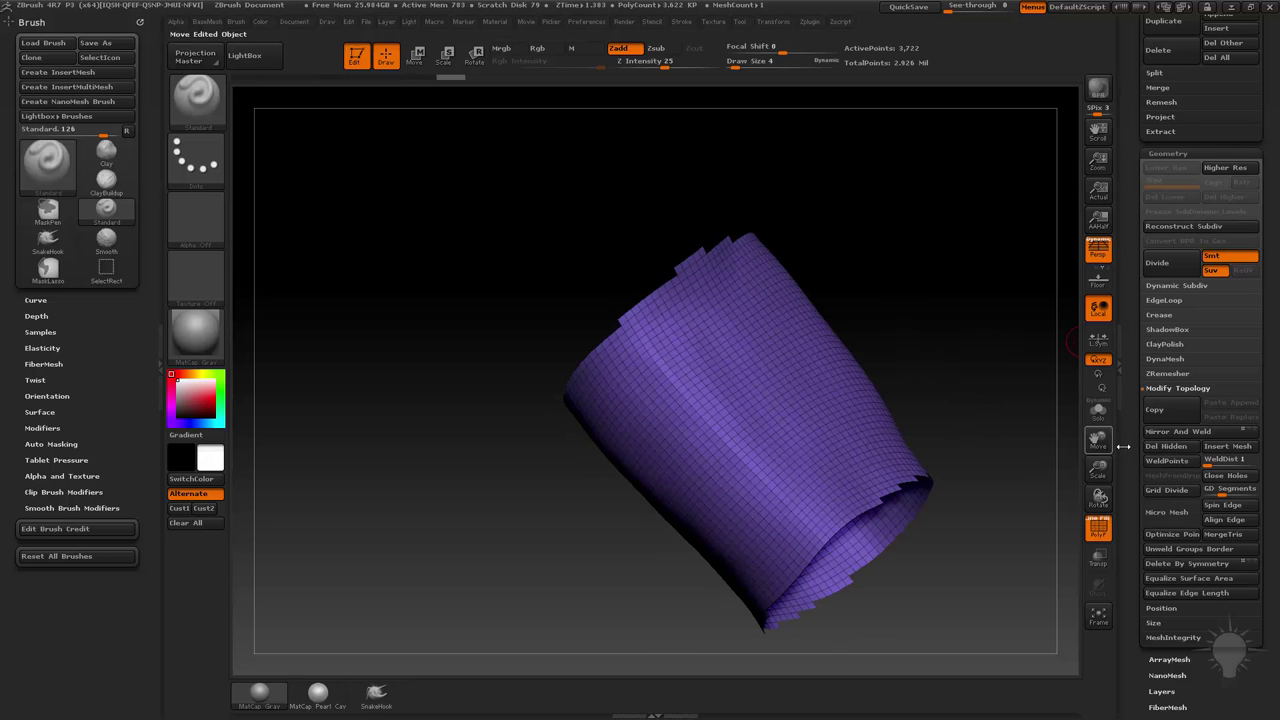
pyautogui.moveTo(1146, 535); pyautogui.dragTo(1149, 292)
pyautogui.keyDown('shift'); pyautogui.click(1169, 288); pyautogui.keyUp('shift')
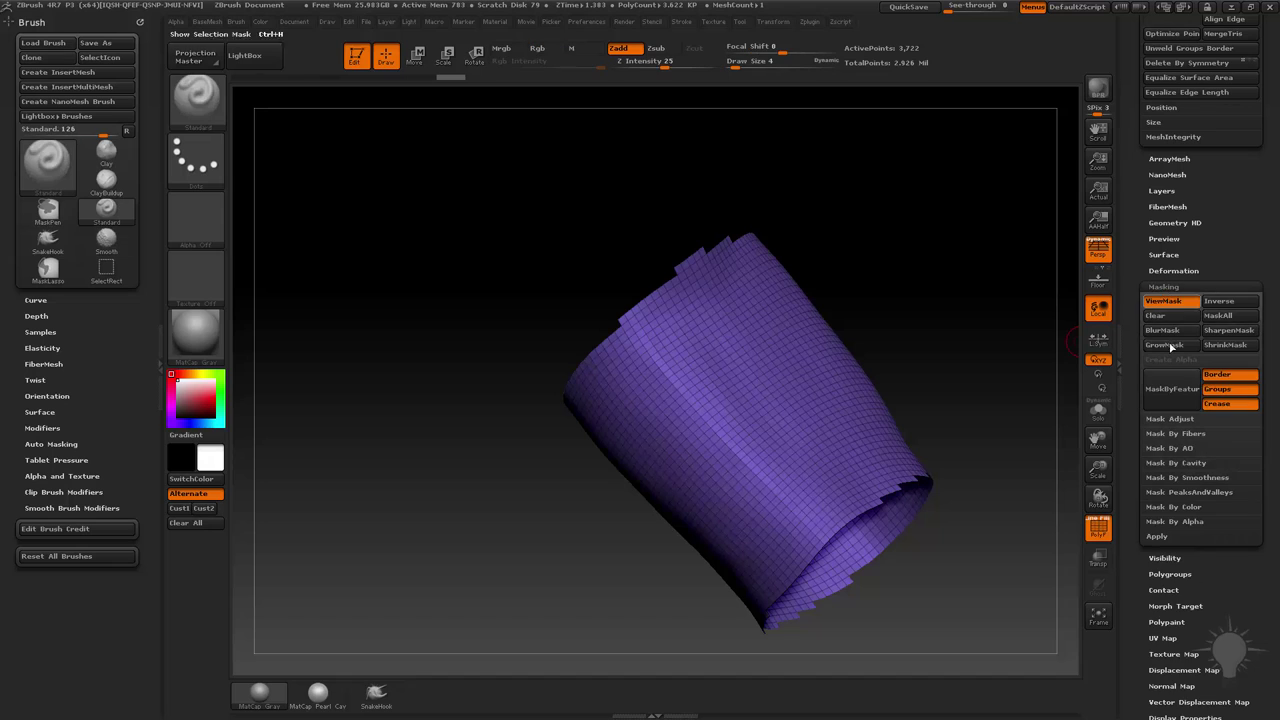
pyautogui.click(1229, 388)
pyautogui.click(1229, 403)
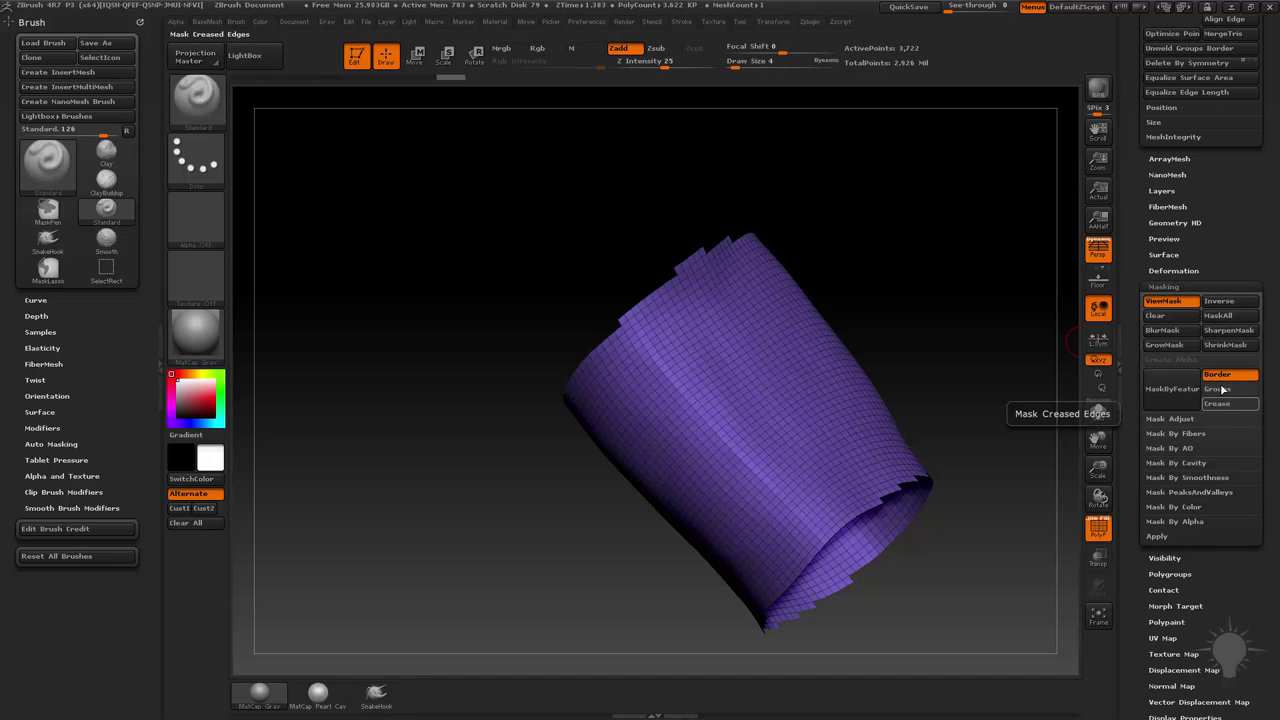
pyautogui.click(1167, 390)
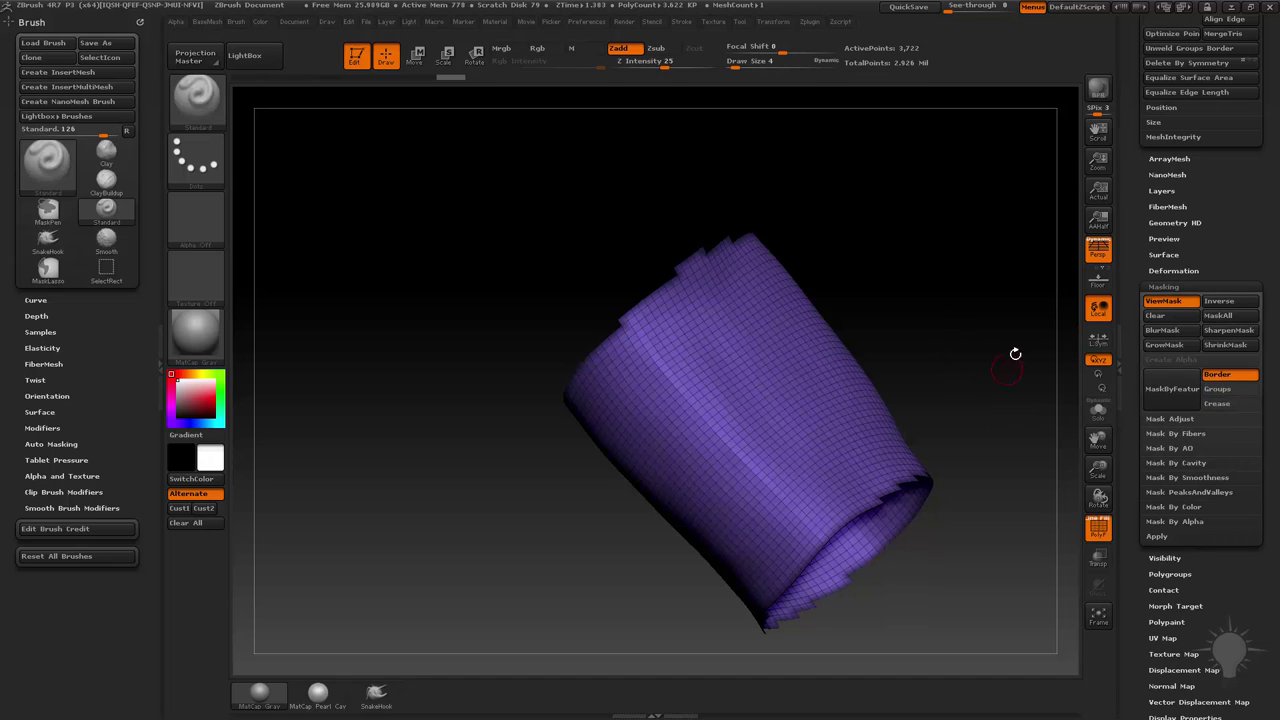
pyautogui.keyDown('ctrl'); pyautogui.click(972, 197); pyautogui.keyUp('ctrl')
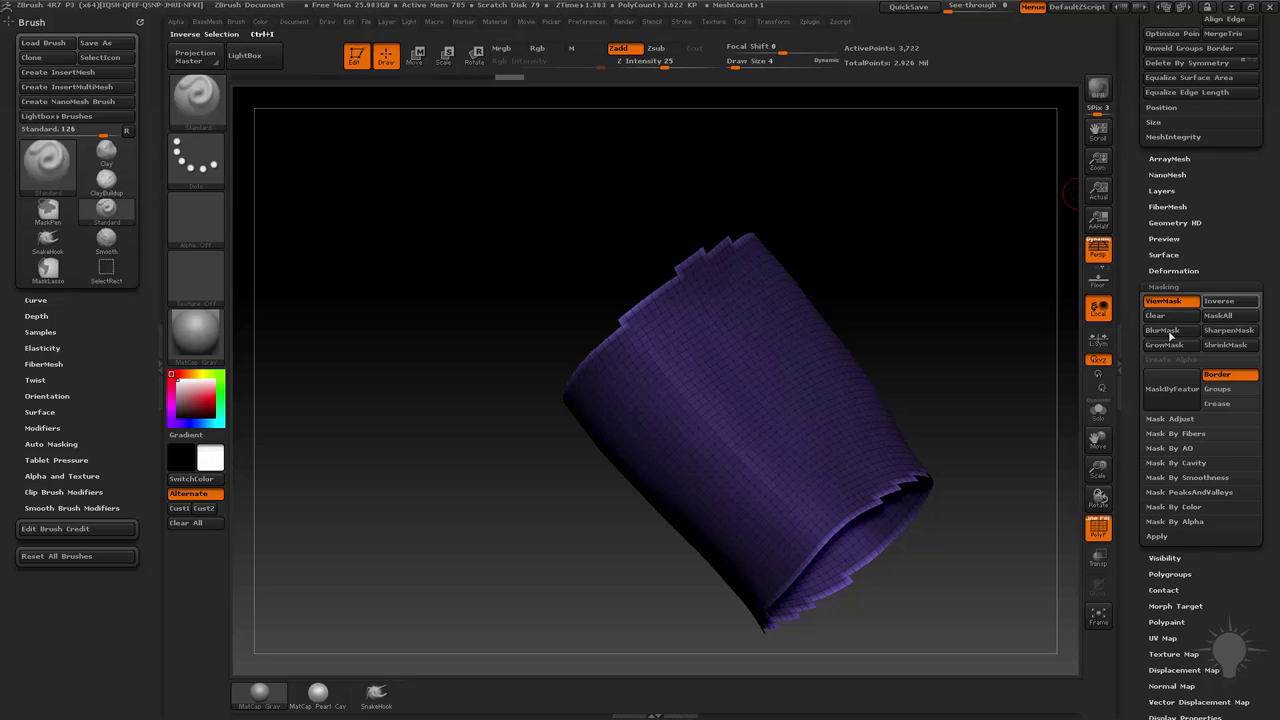
# Smooth the band's jagged borders with the Polish By Features deformation and clear the mask.
pyautogui.moveTo(1135, 350)
pyautogui.mouseDown()
pyautogui.moveTo(1136, 281)
pyautogui.moveTo(1136, 372)
pyautogui.mouseUp()
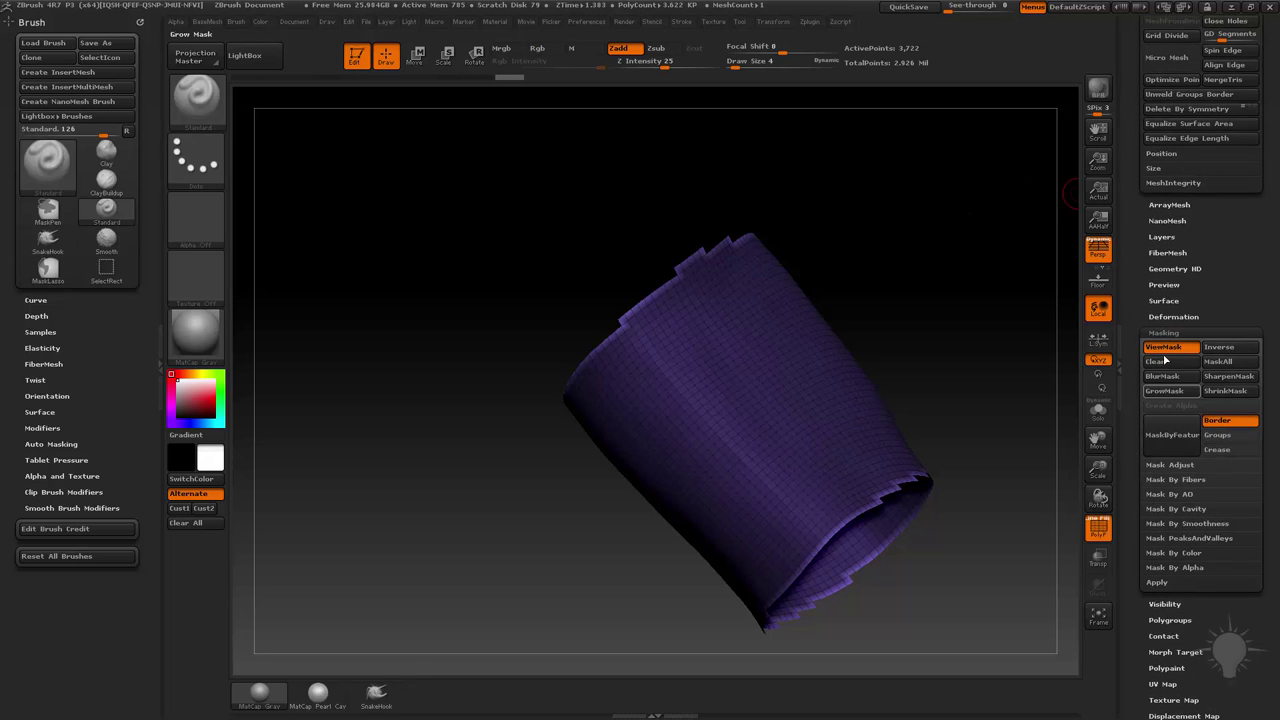
pyautogui.keyDown('shift'); pyautogui.click(1167, 319); pyautogui.keyUp('shift')
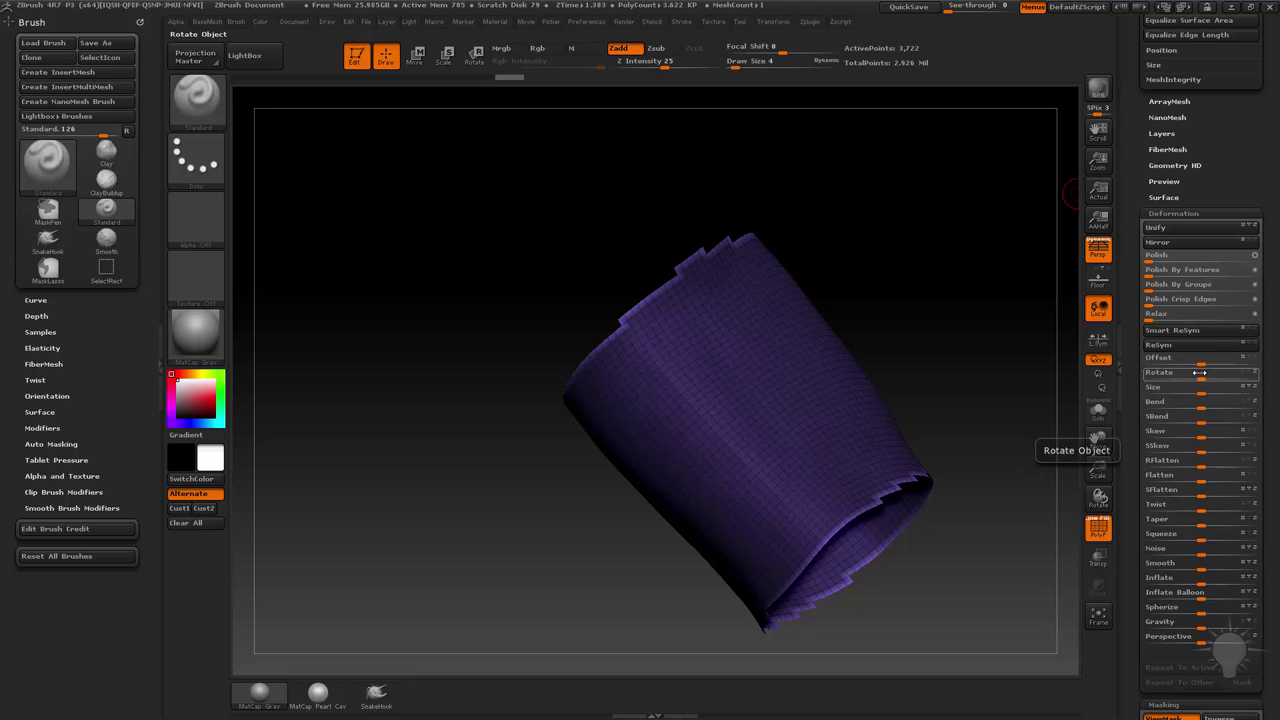
pyautogui.click(1152, 276)
pyautogui.keyDown('ctrl'); pyautogui.moveTo(931, 245); pyautogui.dragTo(930, 310); pyautogui.keyUp('ctrl')
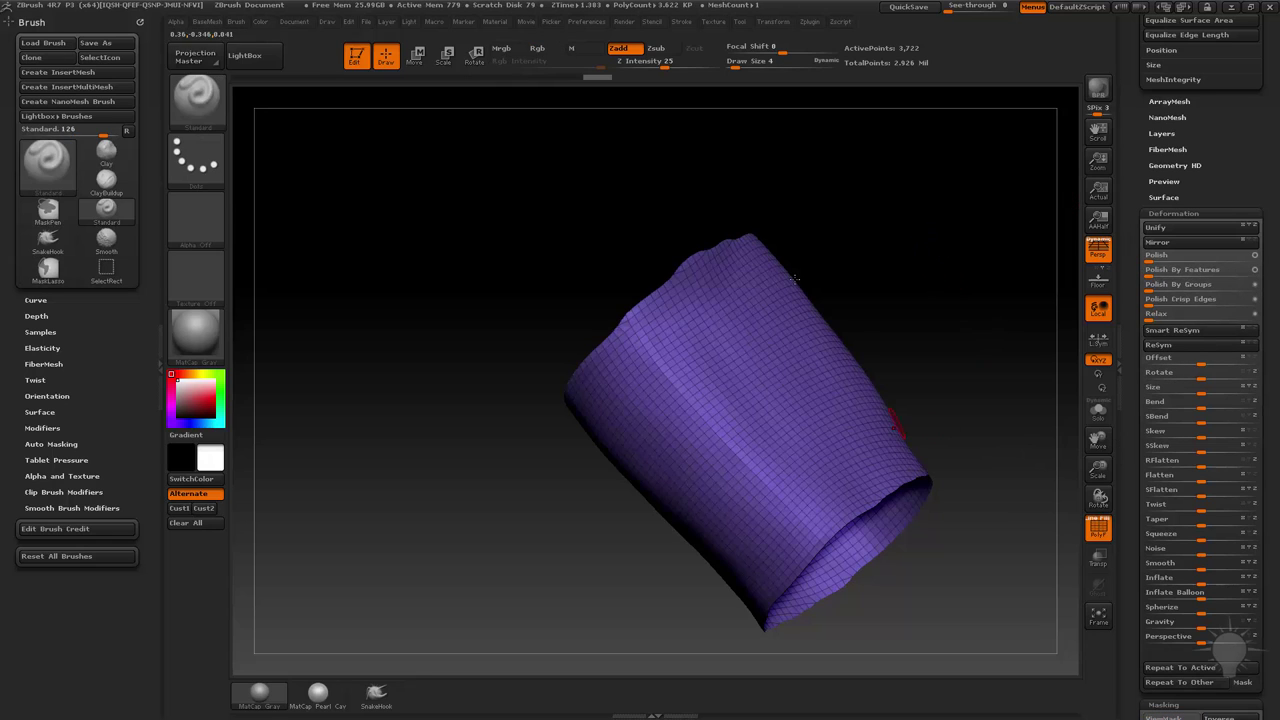
# ZRemesh the band with Use Polypaint off, a target polygon count of 2.216 and AdaptiveSize 0.
pyautogui.moveTo(1128, 193); pyautogui.dragTo(1140, 327)
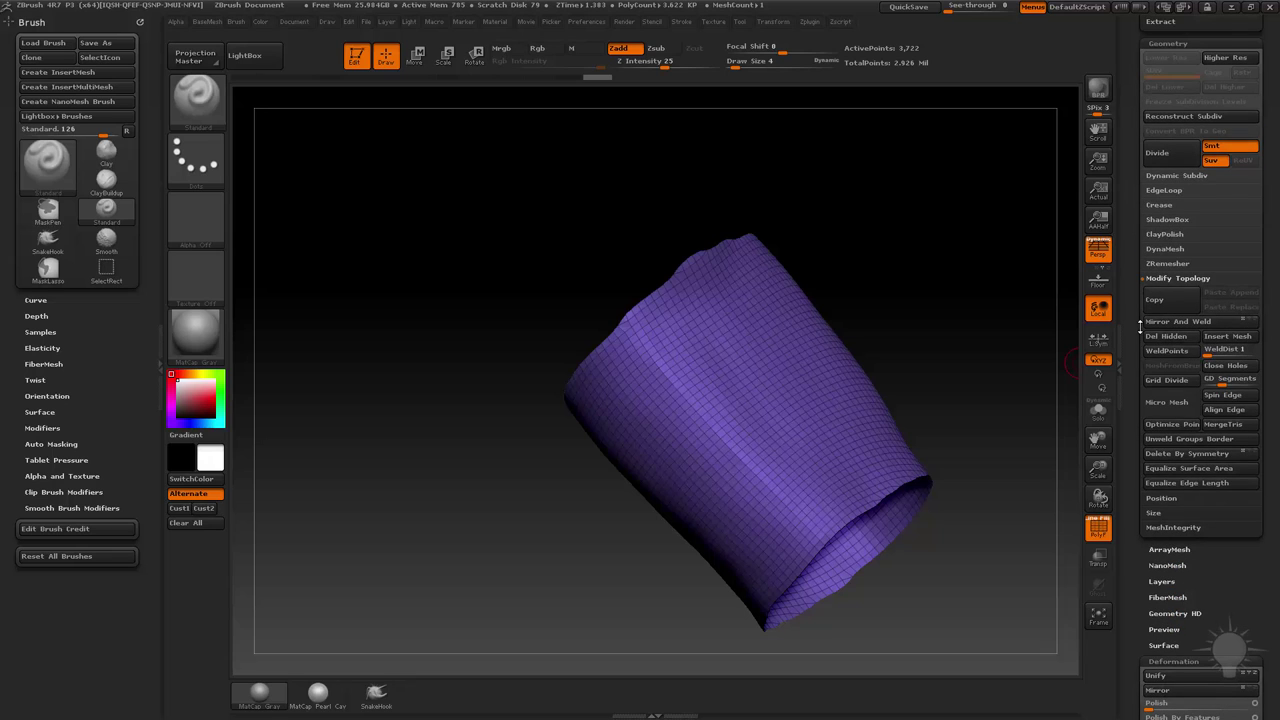
pyautogui.click(1167, 263)
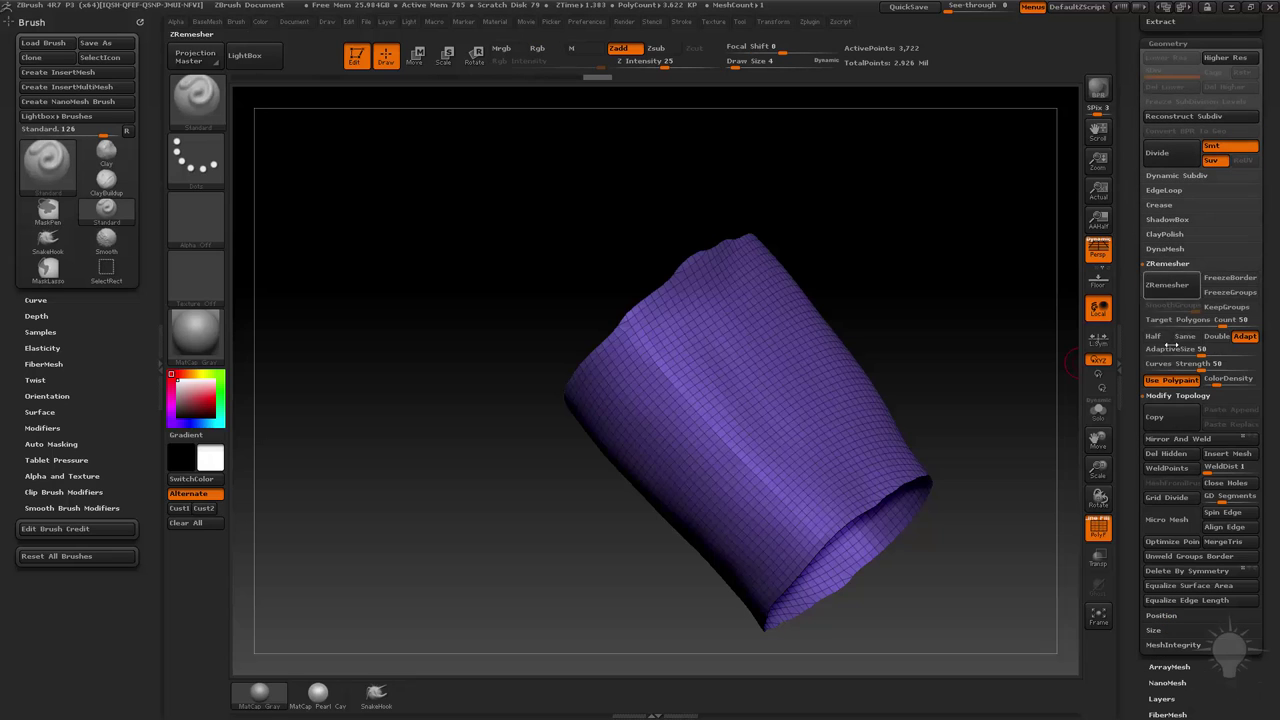
pyautogui.click(1168, 381)
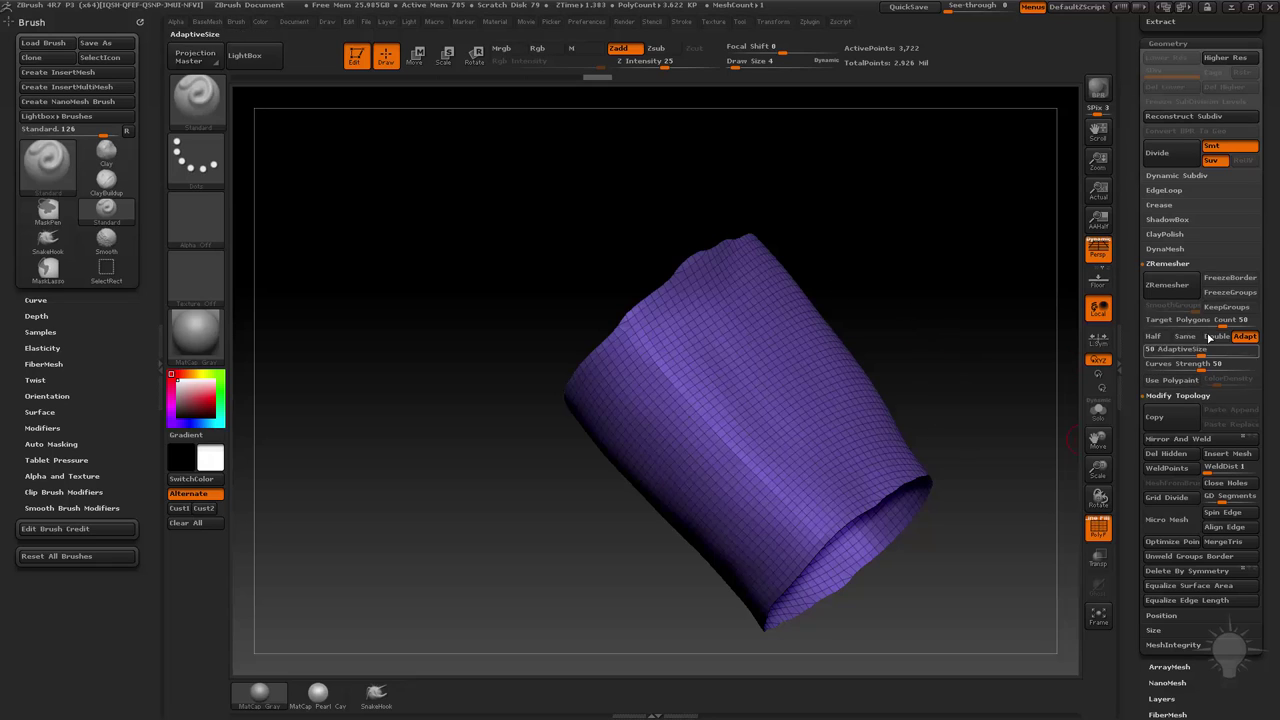
pyautogui.moveTo(1217, 323); pyautogui.dragTo(1135, 353)
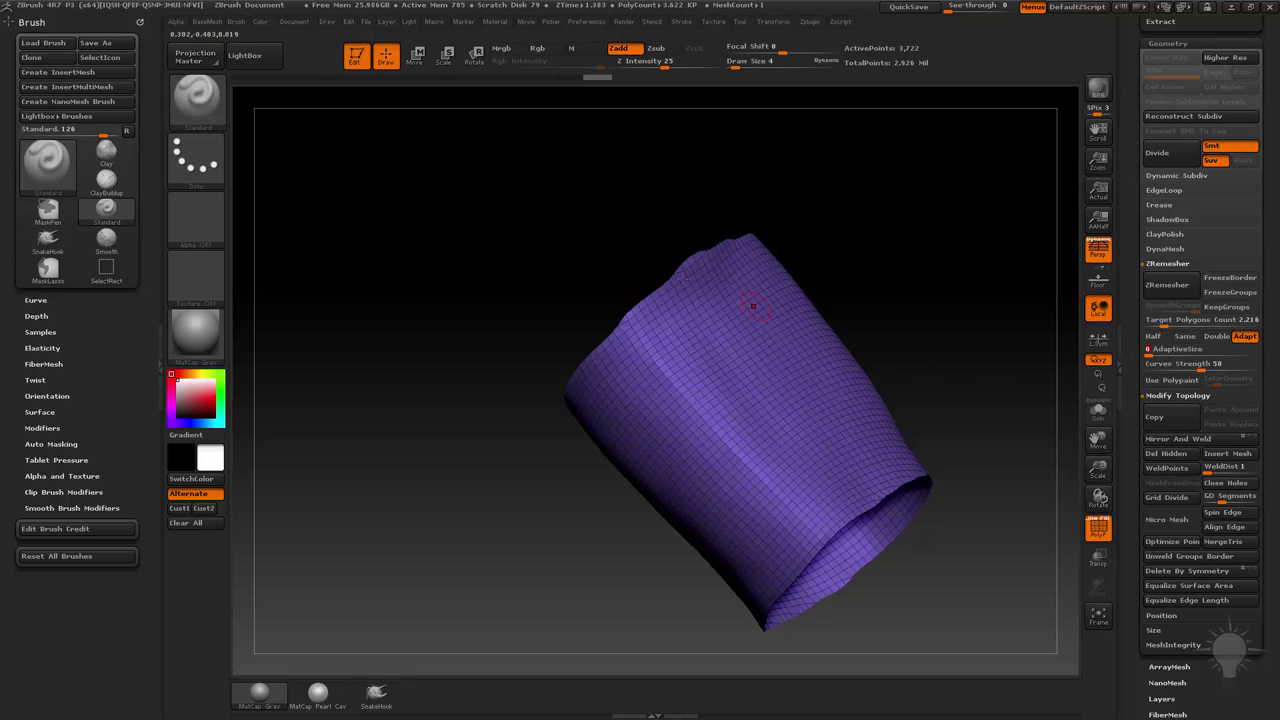
pyautogui.click(1168, 285)
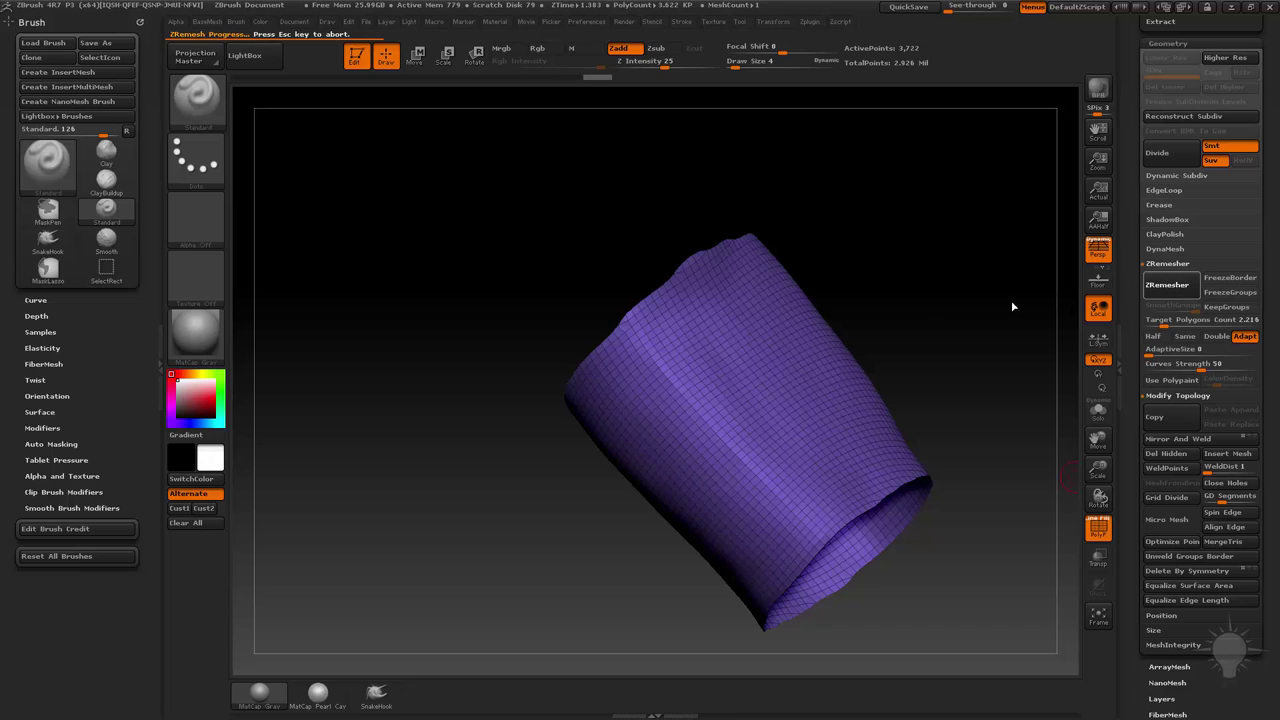
pyautogui.keyDown('alt'); pyautogui.moveTo(965, 280); pyautogui.dragTo(925, 269); pyautogui.keyUp('alt')
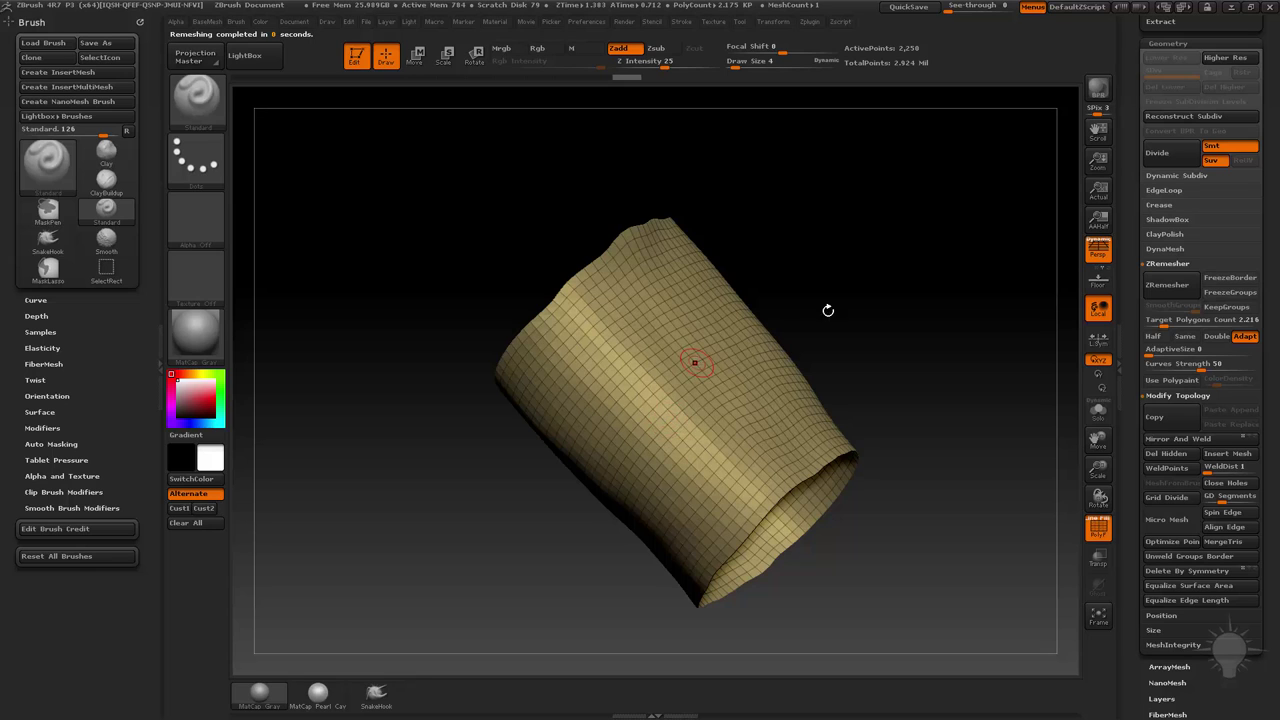
# Run ZRemesher repeatedly with the Half option to reduce the band to a very coarse quad mesh.
pyautogui.moveTo(828, 310)
pyautogui.mouseDown()
pyautogui.moveTo(874, 288)
pyautogui.moveTo(829, 304)
pyautogui.mouseUp()
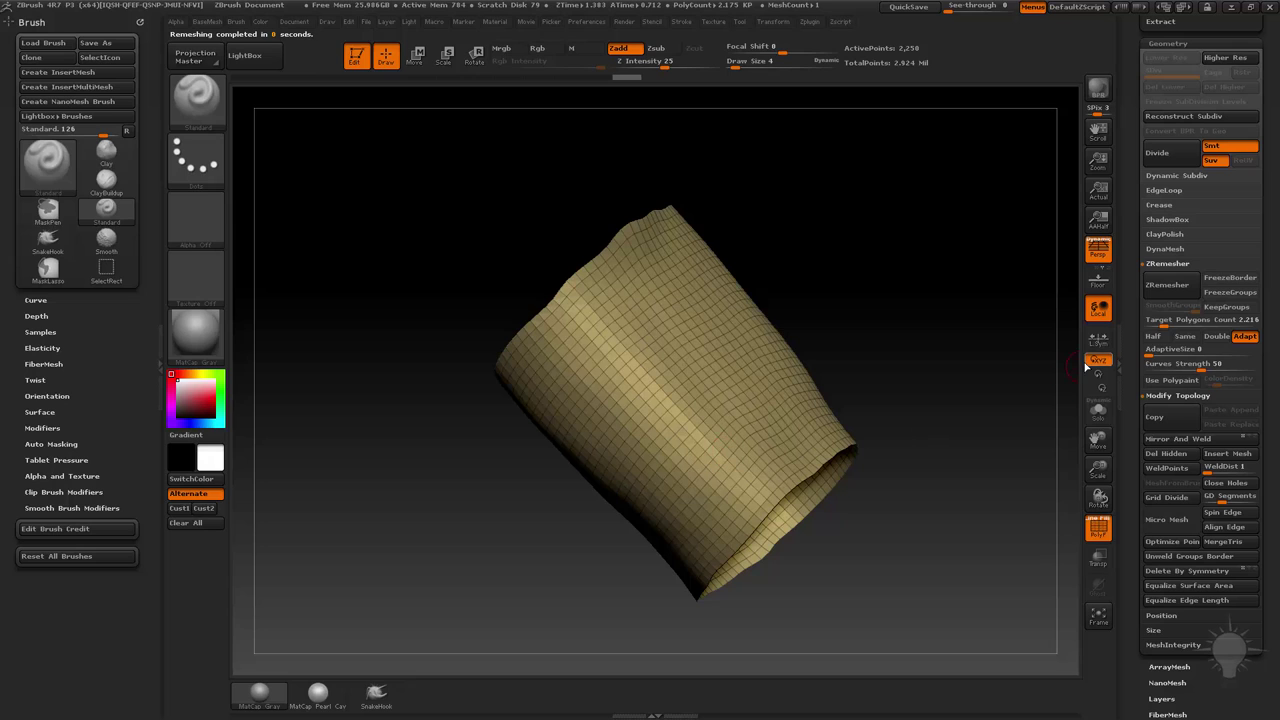
pyautogui.click(1153, 336)
pyautogui.click(1170, 286)
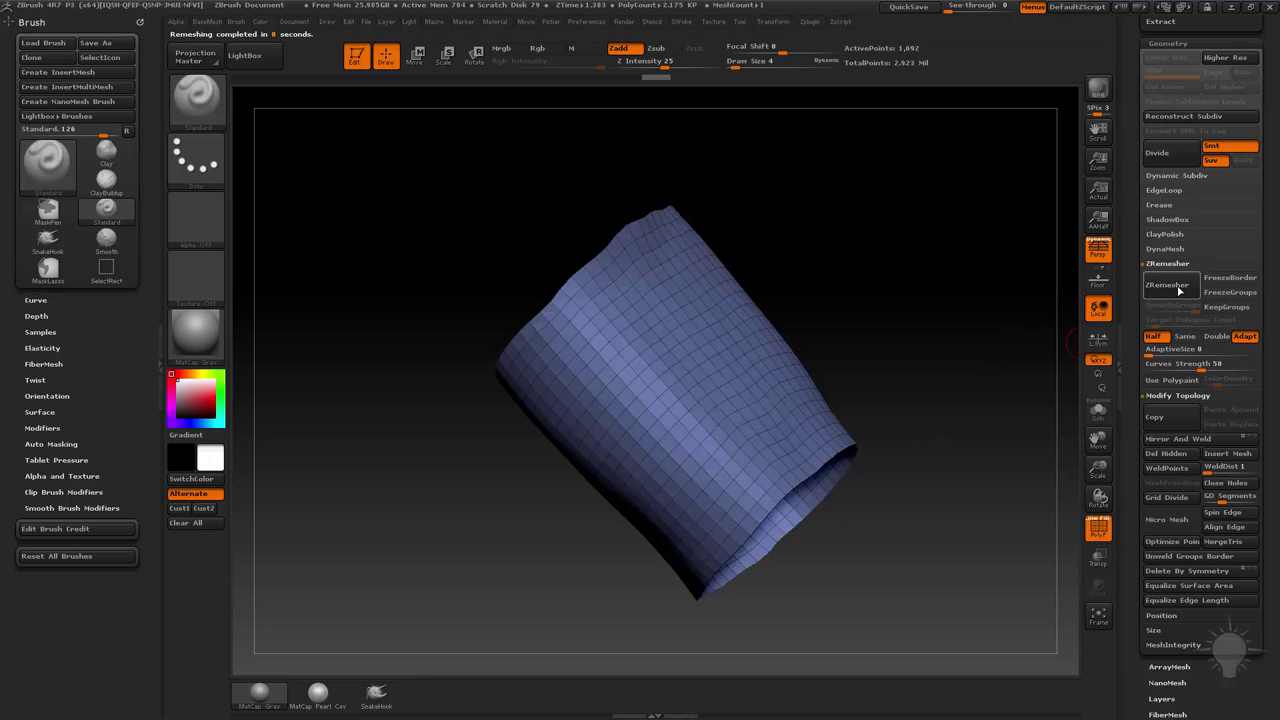
pyautogui.click(1203, 288)
pyautogui.click(1203, 288)
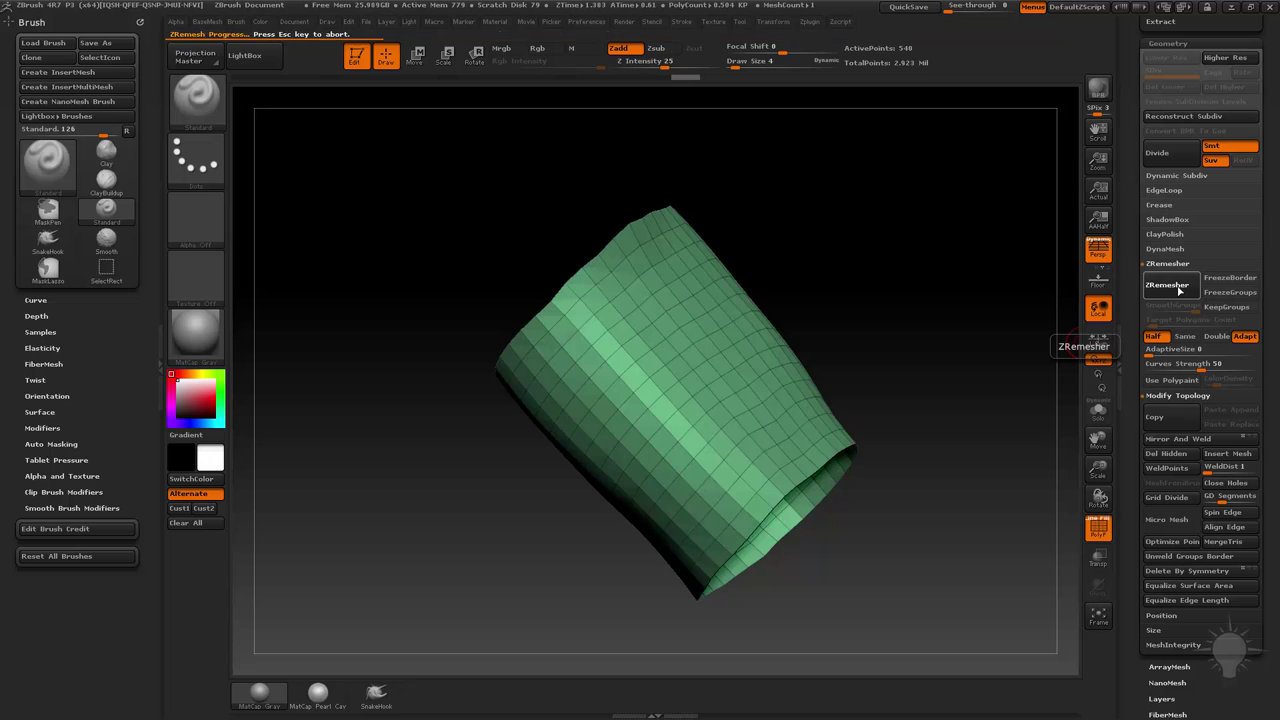
pyautogui.moveTo(945, 230)
pyautogui.mouseDown()
pyautogui.moveTo(984, 241)
pyautogui.moveTo(894, 246)
pyautogui.moveTo(939, 232)
pyautogui.mouseUp()
pyautogui.click(1152, 283)
# Show the full-body subtool again and inflate the armband in repeated passes so it sits outside the arm surface.
pyautogui.moveTo(1130, 232); pyautogui.dragTo(1134, 438)
pyautogui.click(1252, 257)
pyautogui.moveTo(962, 245); pyautogui.dragTo(1000, 305)
pyautogui.moveTo(1131, 377); pyautogui.dragTo(1140, 134)
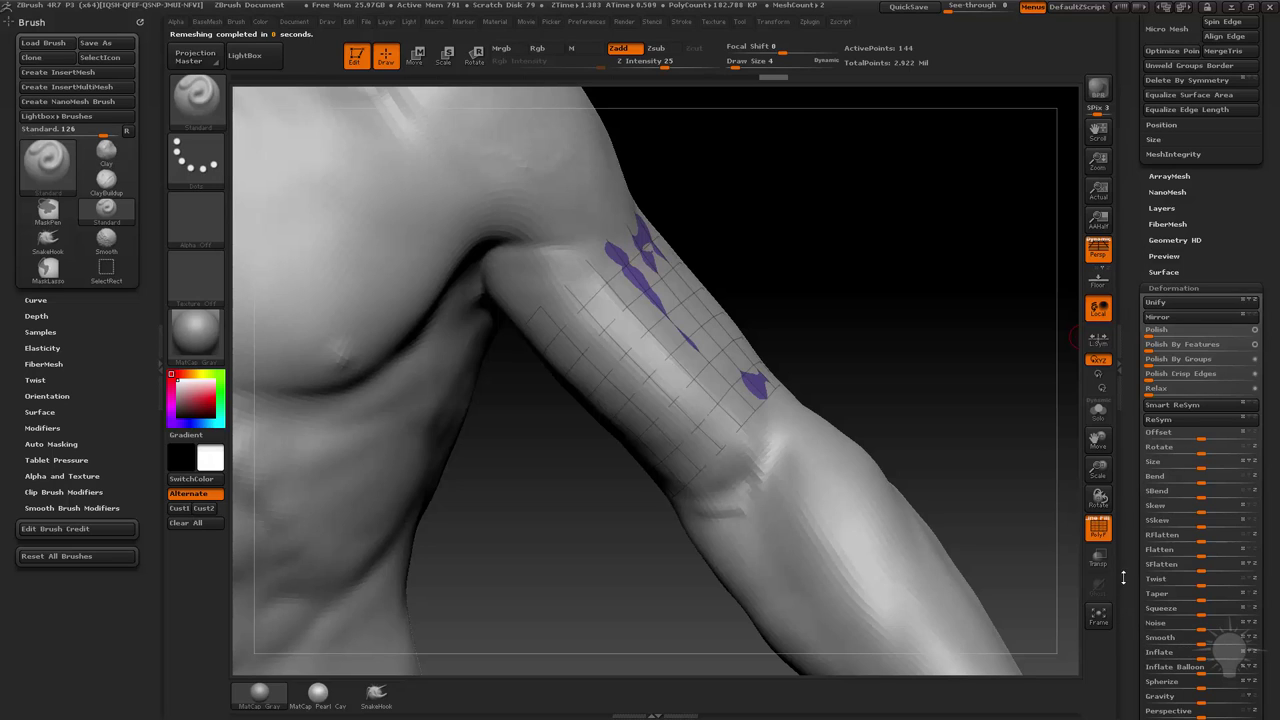
pyautogui.moveTo(1123, 577); pyautogui.dragTo(1128, 525)
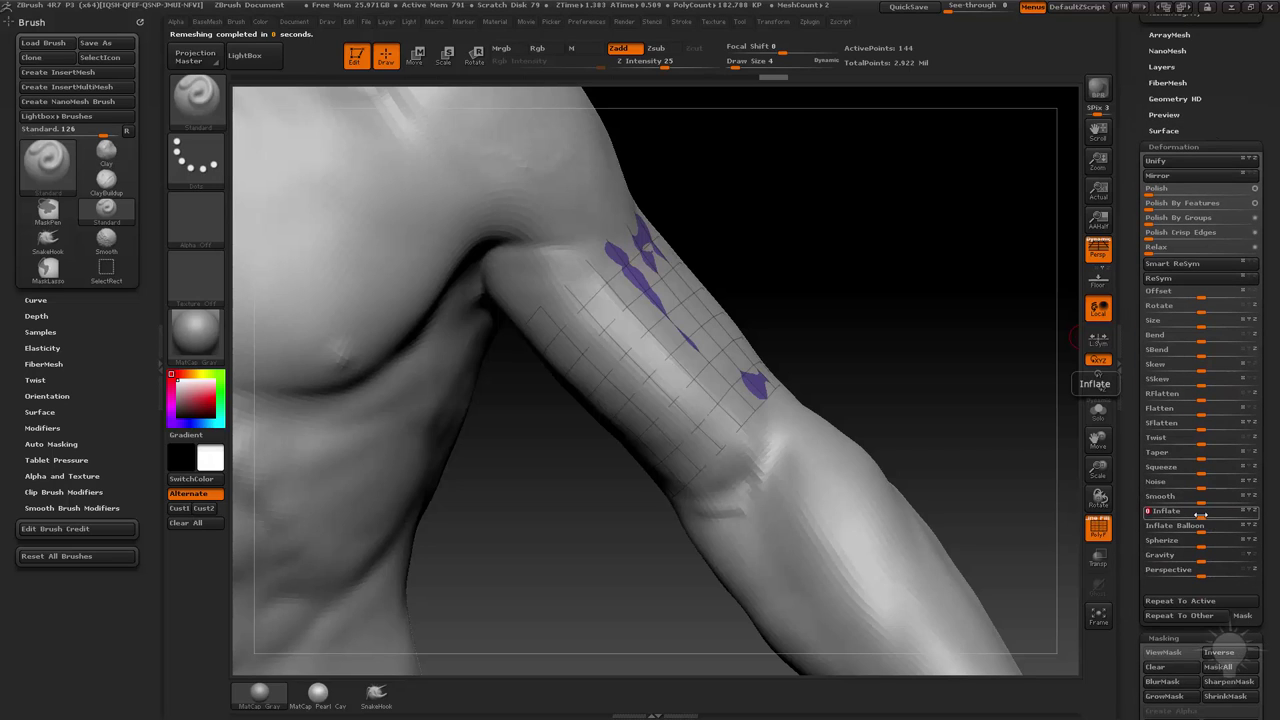
pyautogui.press('Return')
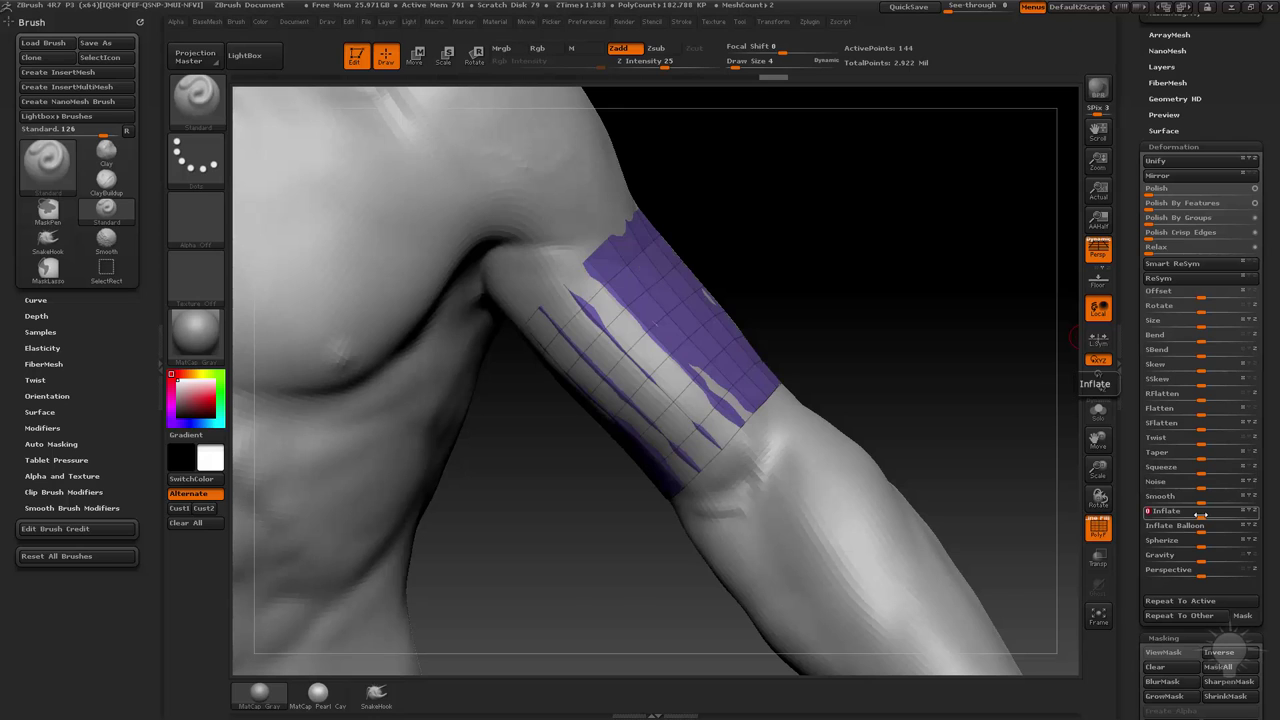
pyautogui.press('Return')
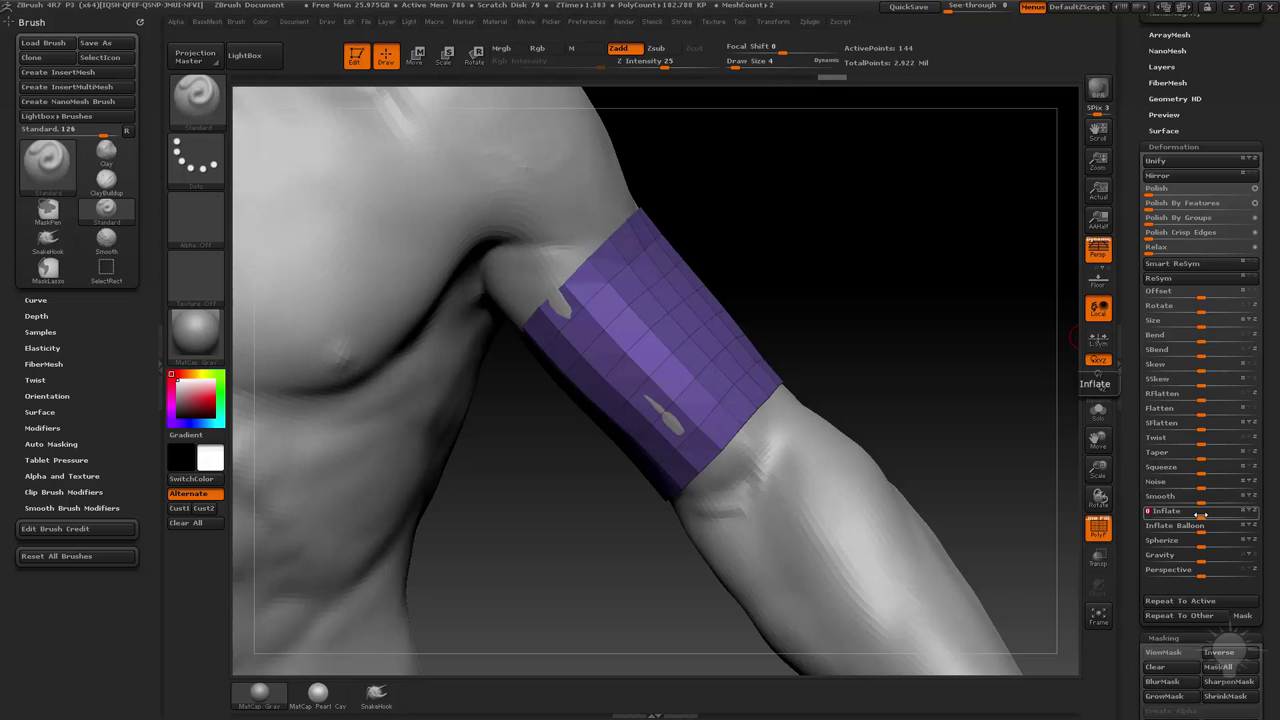
# Pull the armband outward where the arm pokes through, using the Move brush at draw size 37.
pyautogui.moveTo(951, 277)
pyautogui.mouseDown()
pyautogui.moveTo(770, 290)
pyautogui.moveTo(929, 300)
pyautogui.moveTo(927, 255)
pyautogui.mouseUp()
pyautogui.press('s')
pyautogui.moveTo(626, 317)
pyautogui.mouseDown()
pyautogui.moveTo(657, 318)
pyautogui.moveTo(641, 319)
pyautogui.mouseUp()
pyautogui.press('s')
pyautogui.press('b')
pyautogui.press('m')
pyautogui.press('v')
pyautogui.moveTo(740, 246); pyautogui.dragTo(755, 240)
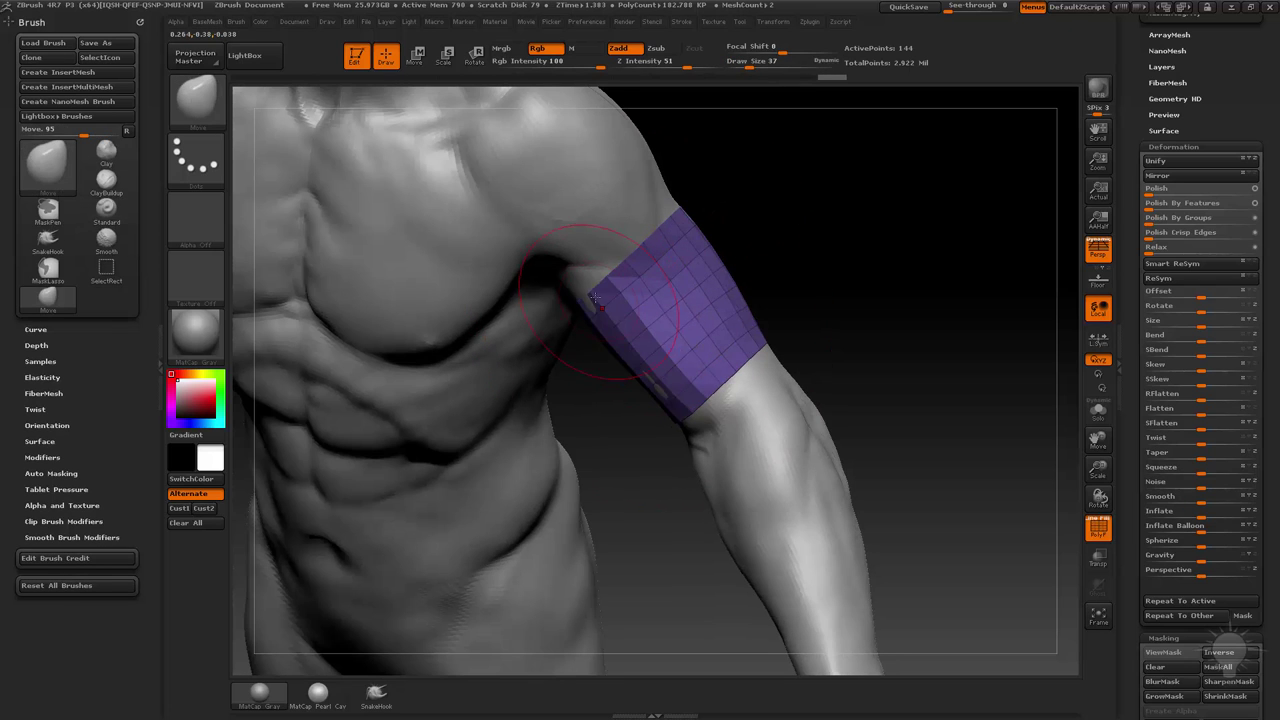
pyautogui.moveTo(588, 296); pyautogui.dragTo(581, 301)
pyautogui.moveTo(784, 250); pyautogui.dragTo(794, 252)
pyautogui.moveTo(656, 382); pyautogui.dragTo(646, 389)
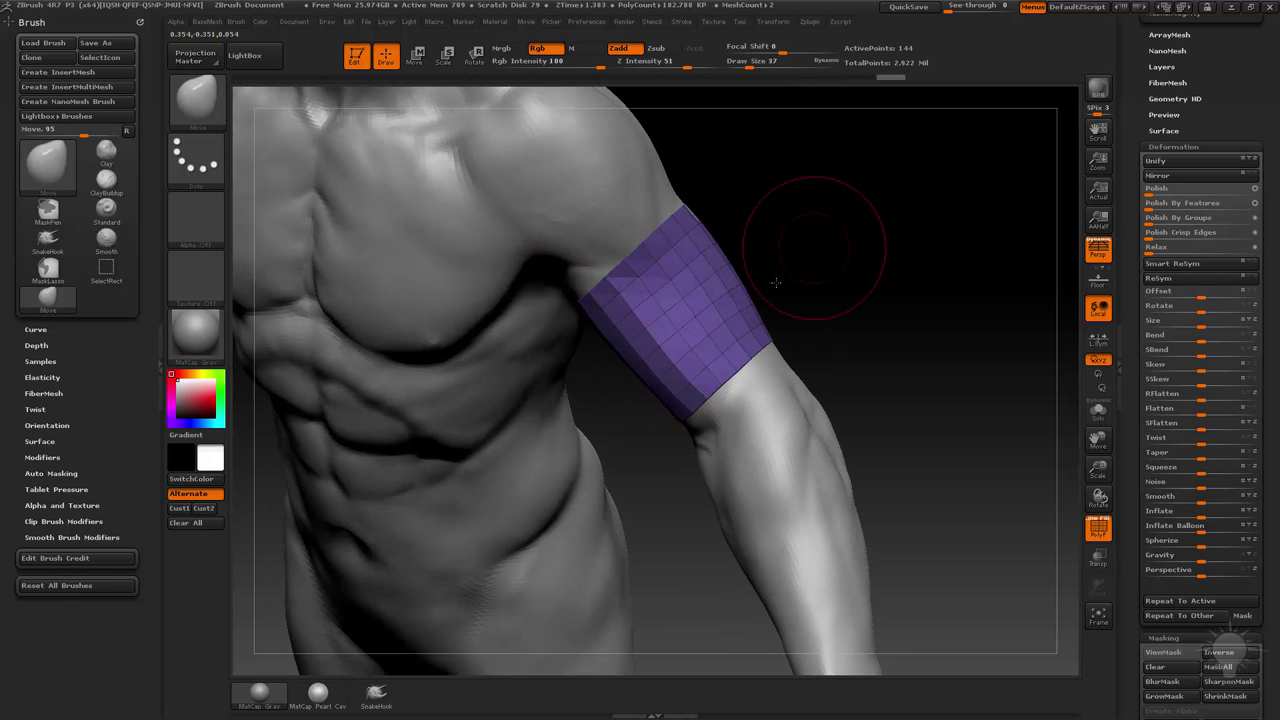
pyautogui.moveTo(812, 250)
pyautogui.mouseDown()
pyautogui.moveTo(722, 228)
pyautogui.moveTo(695, 187)
pyautogui.mouseUp()
# Switch back to the Standard brush and set the draw size to 1.
pyautogui.moveTo(862, 240)
pyautogui.mouseDown()
pyautogui.moveTo(957, 201)
pyautogui.moveTo(944, 152)
pyautogui.moveTo(891, 246)
pyautogui.moveTo(871, 244)
pyautogui.mouseUp()
pyautogui.press('b')
pyautogui.press('s')
pyautogui.press('t')
pyautogui.press('s')
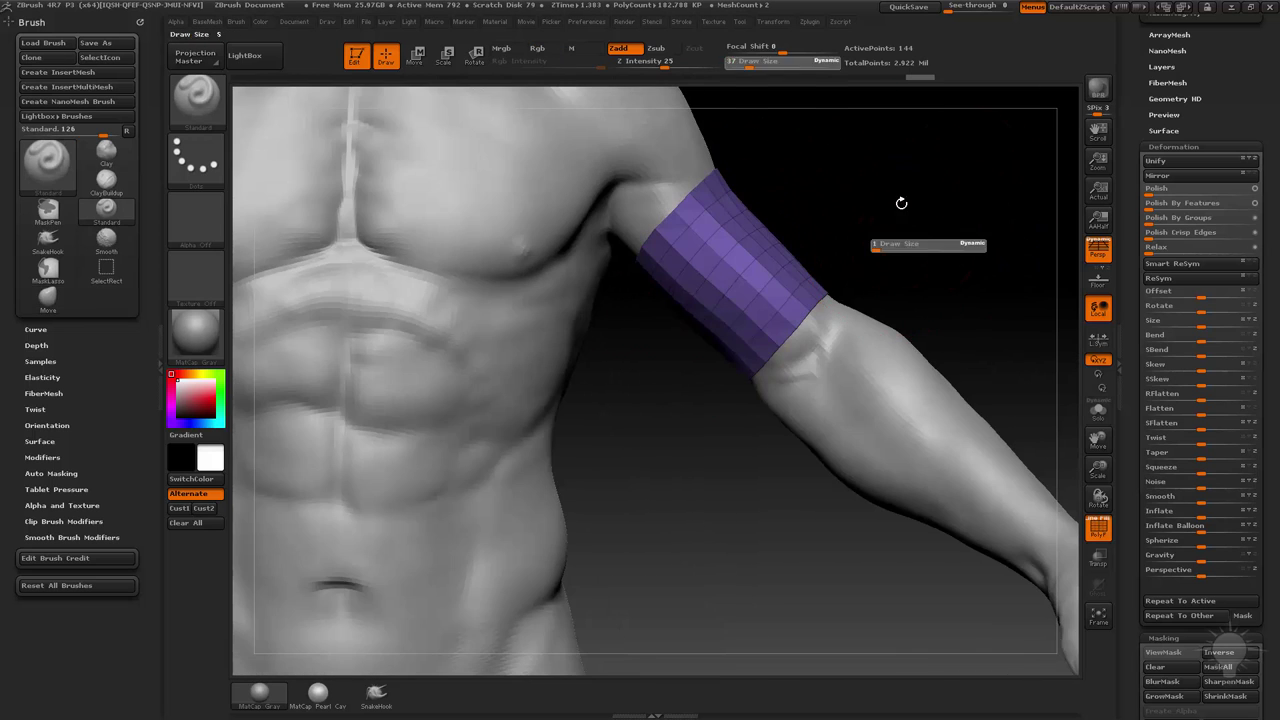
pyautogui.moveTo(900, 203); pyautogui.dragTo(771, 347)
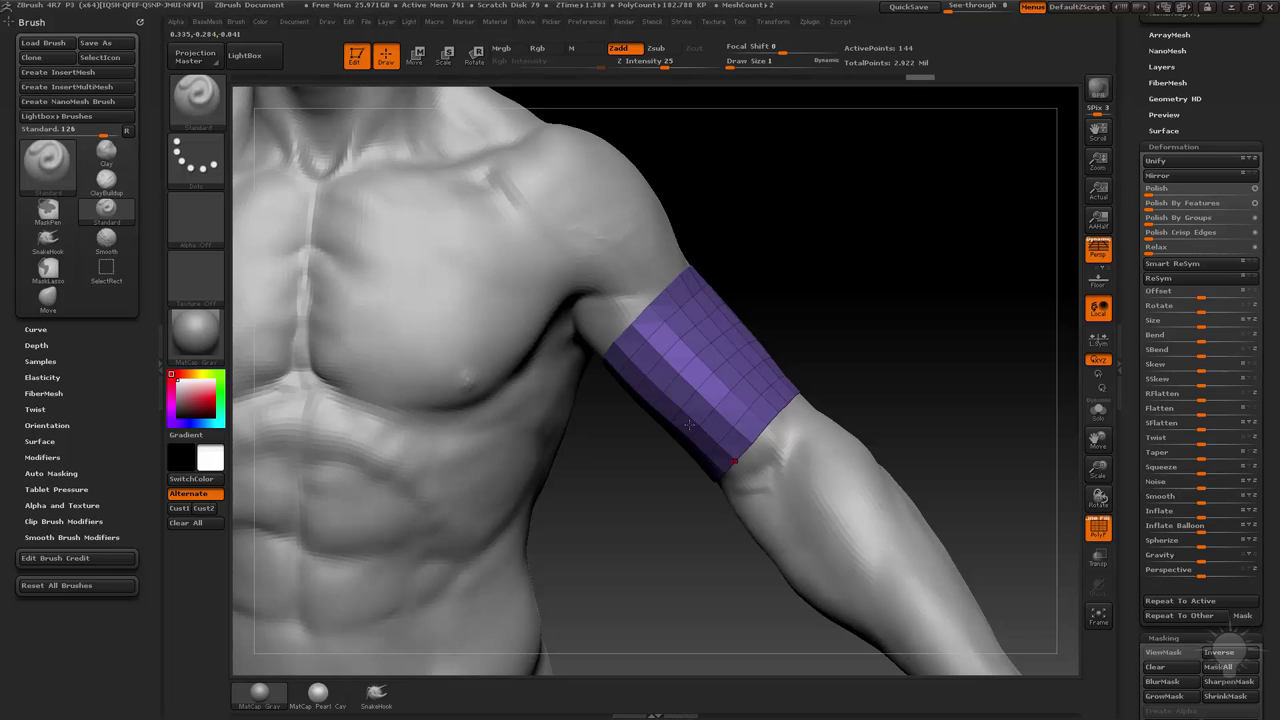
pyautogui.keyDown('alt'); pyautogui.moveTo(880, 245); pyautogui.dragTo(880, 286); pyautogui.keyUp('alt')
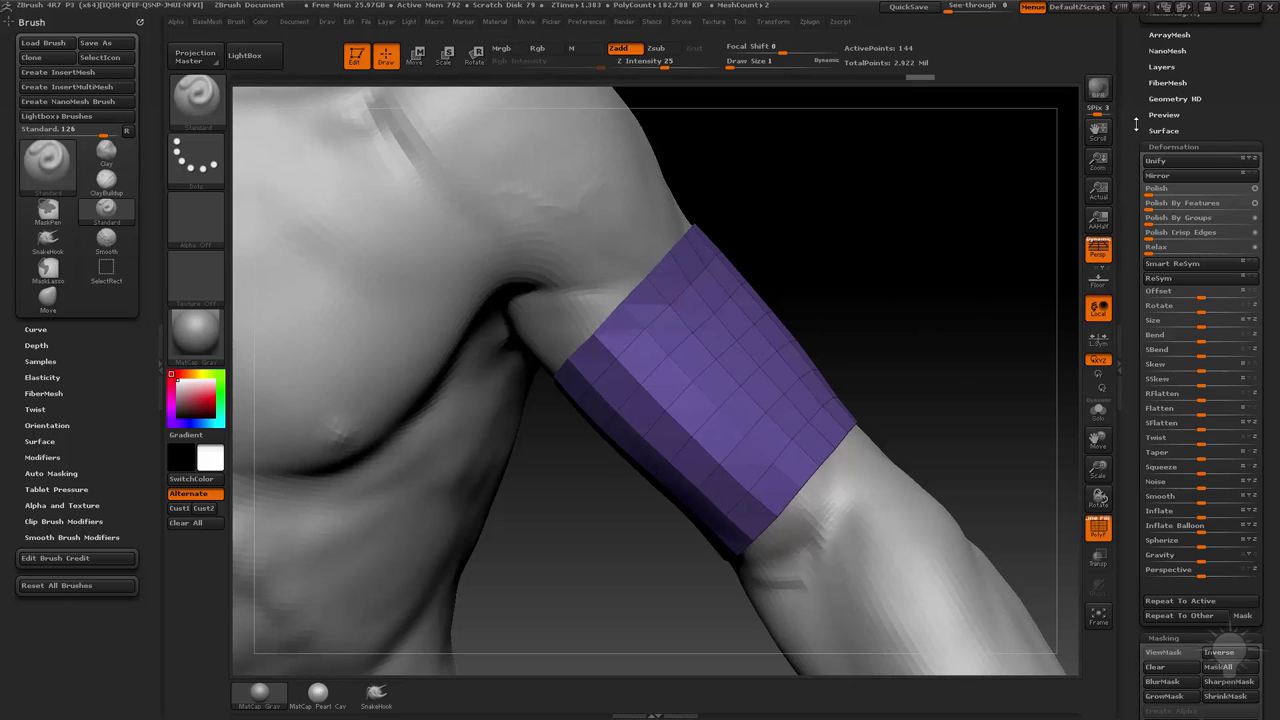
# Leave the armband's edit mode by switching to SimpleBrush, and choose the Plane3D primitive as the active tool.
pyautogui.moveTo(1136, 123); pyautogui.dragTo(1135, 412)
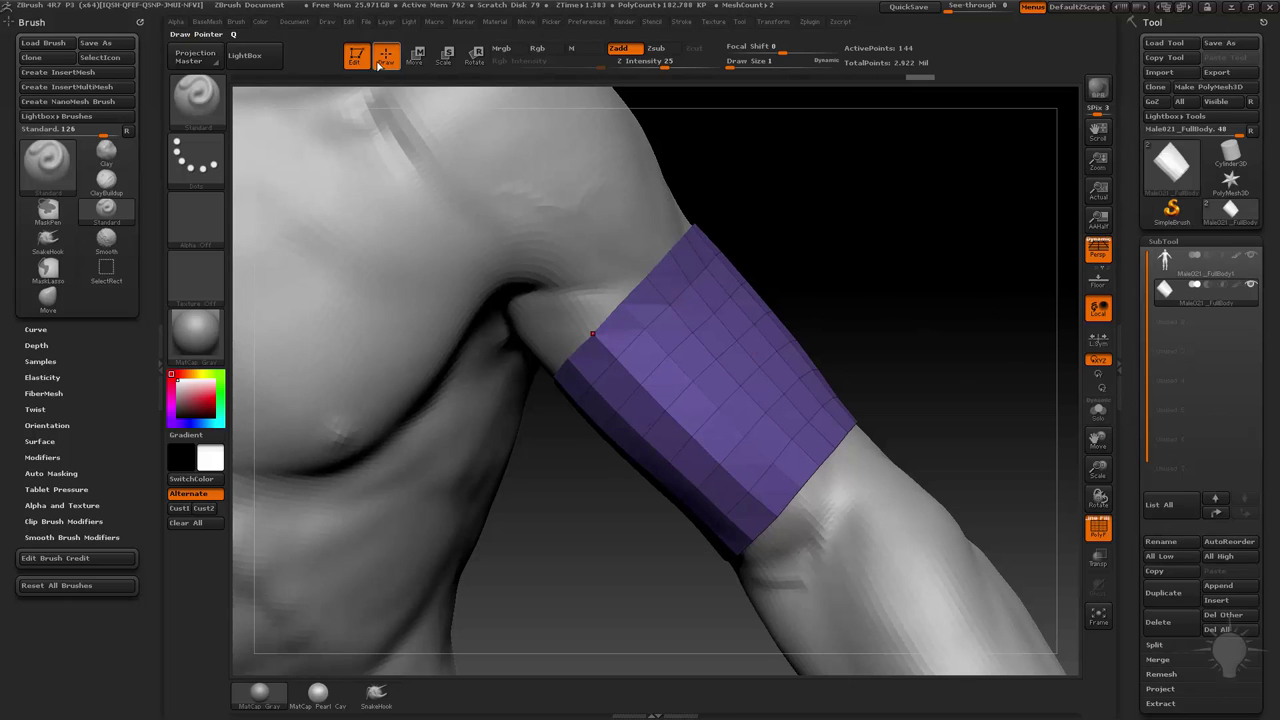
pyautogui.click(1172, 210)
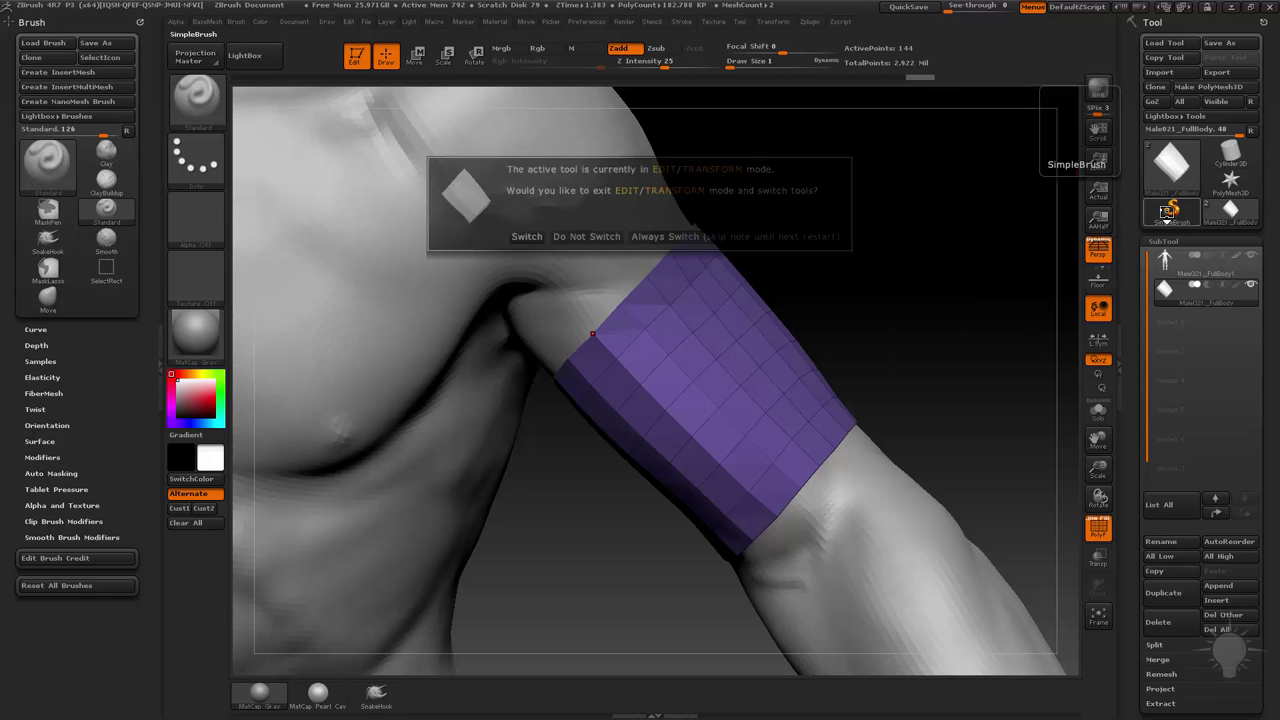
pyautogui.click(528, 237)
pyautogui.click(1179, 160)
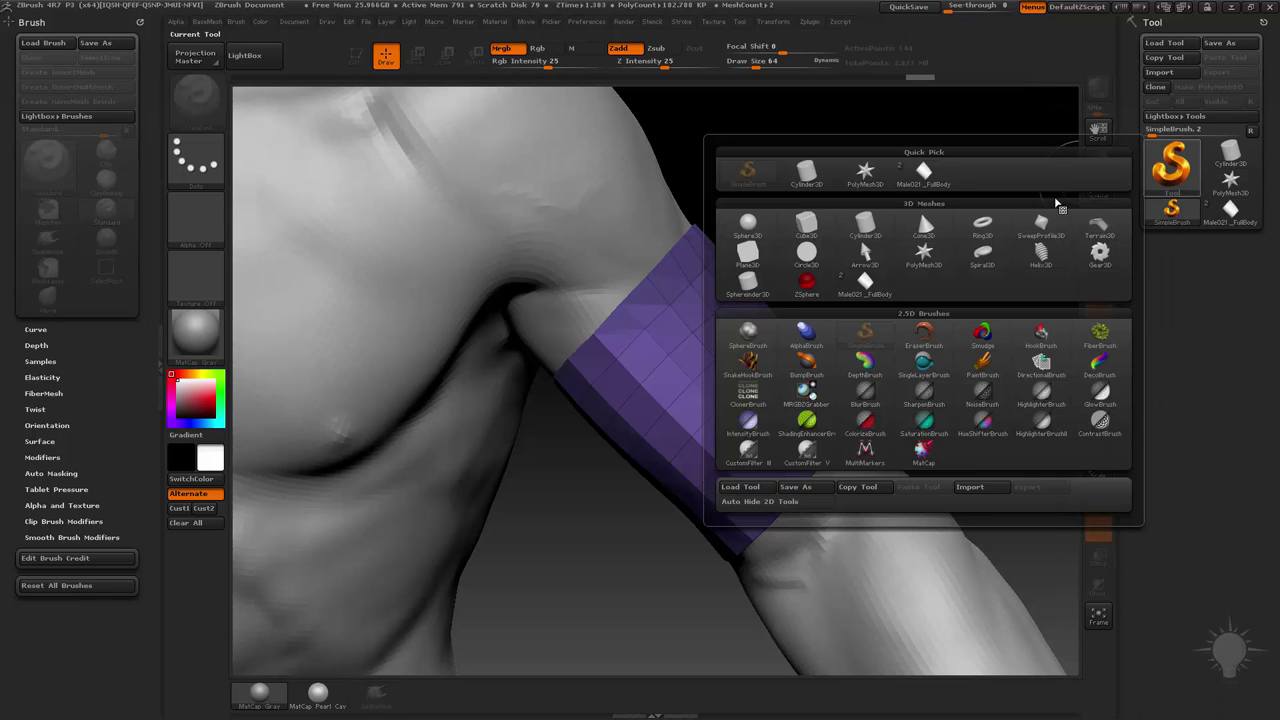
pyautogui.click(1172, 165)
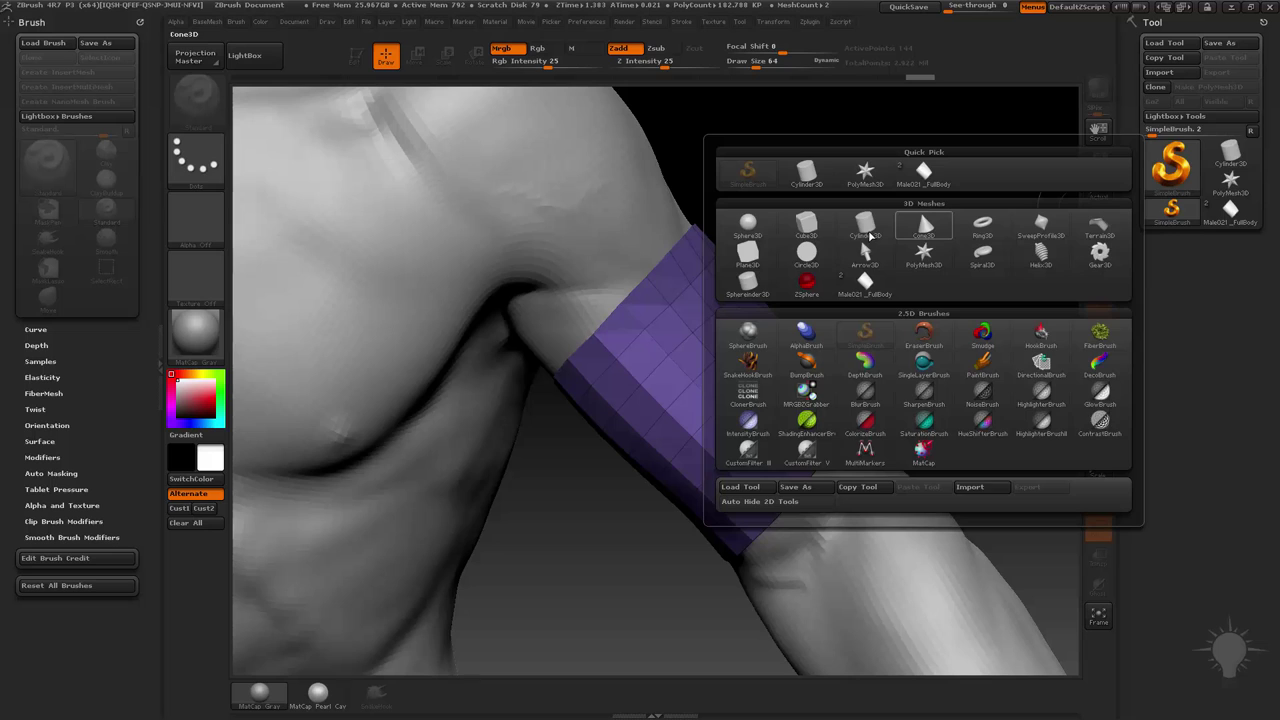
pyautogui.click(753, 259)
# Clear the canvas, draw a Plane3D on it, enter edit mode and frame the plane squarely from the front.
pyautogui.hotkey('ctrl', 'n')
pyautogui.moveTo(562, 359); pyautogui.dragTo(614, 533)
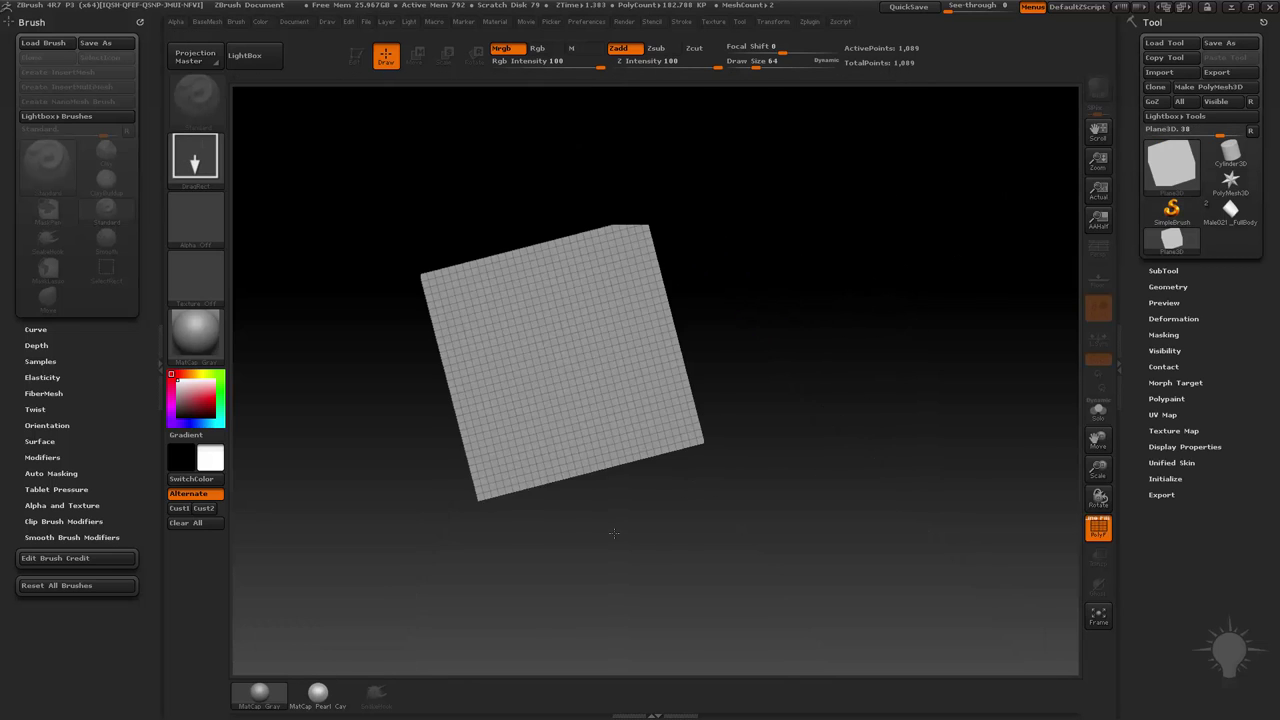
pyautogui.click(357, 57)
pyautogui.keyDown('shift'); pyautogui.moveTo(703, 217); pyautogui.dragTo(868, 320); pyautogui.keyUp('shift')
pyautogui.press('f')
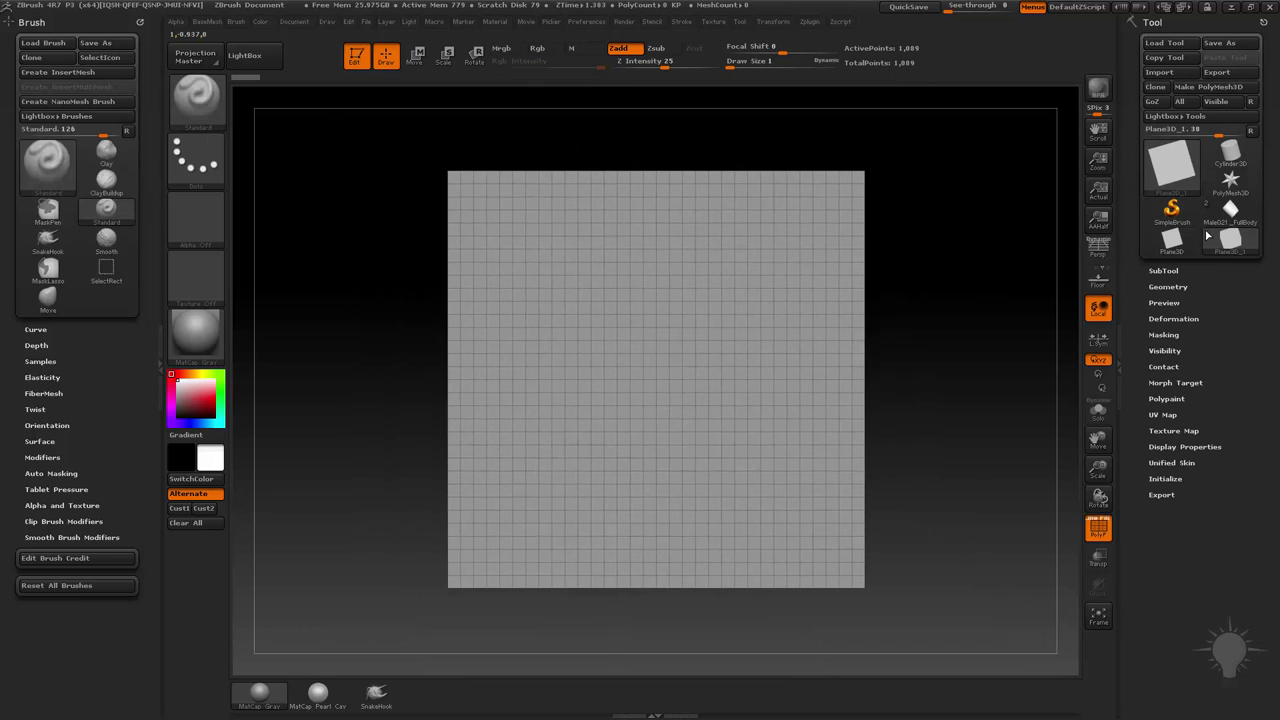
# Convert the plane to a PolyMesh3D and reconstruct a lower subdivision level.
pyautogui.click(1199, 88)
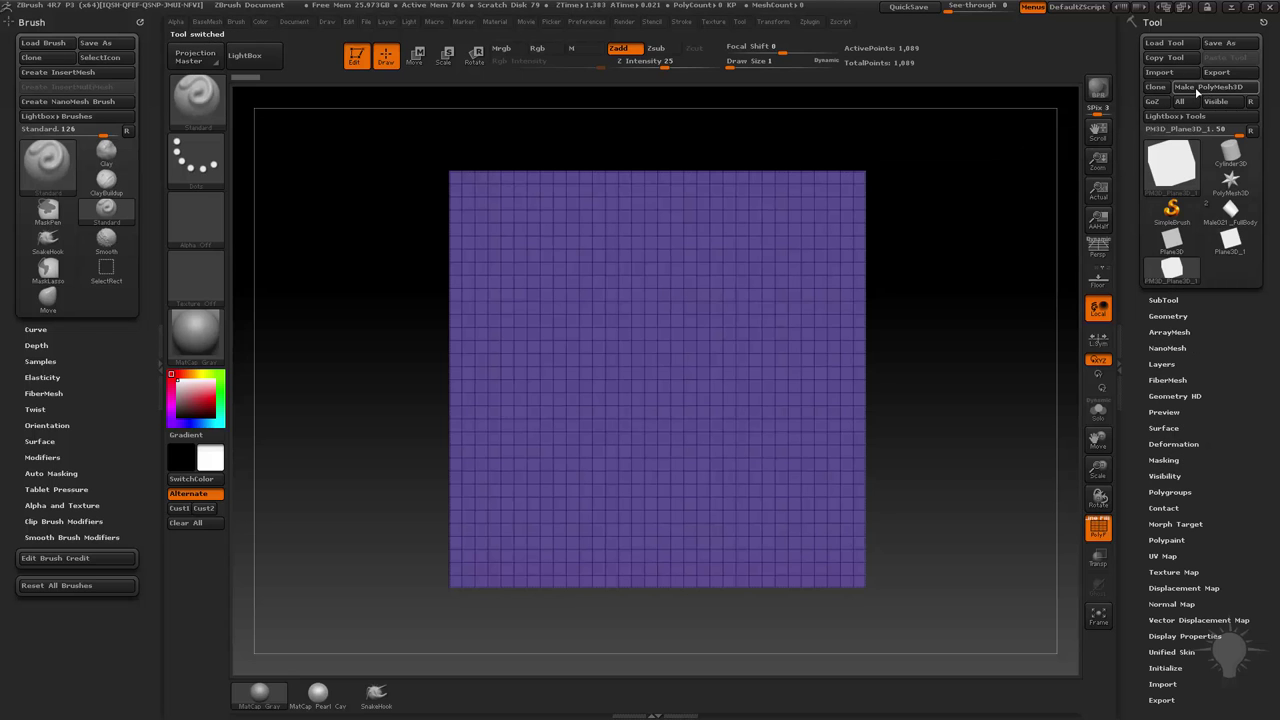
pyautogui.keyDown('shift'); pyautogui.click(1153, 301); pyautogui.keyUp('shift')
pyautogui.keyDown('shift'); pyautogui.moveTo(1146, 392); pyautogui.dragTo(1132, 95); pyautogui.keyUp('shift')
pyautogui.keyDown('shift'); pyautogui.click(1170, 283); pyautogui.keyUp('shift')
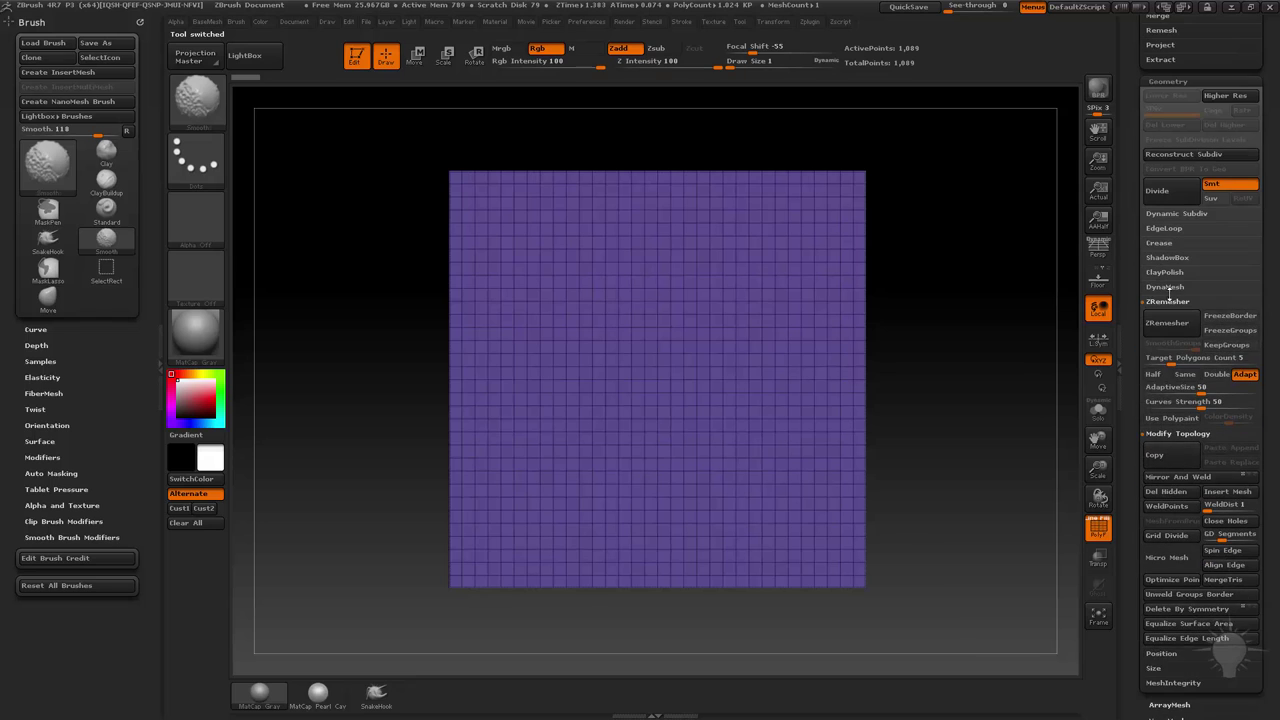
pyautogui.click(1186, 158)
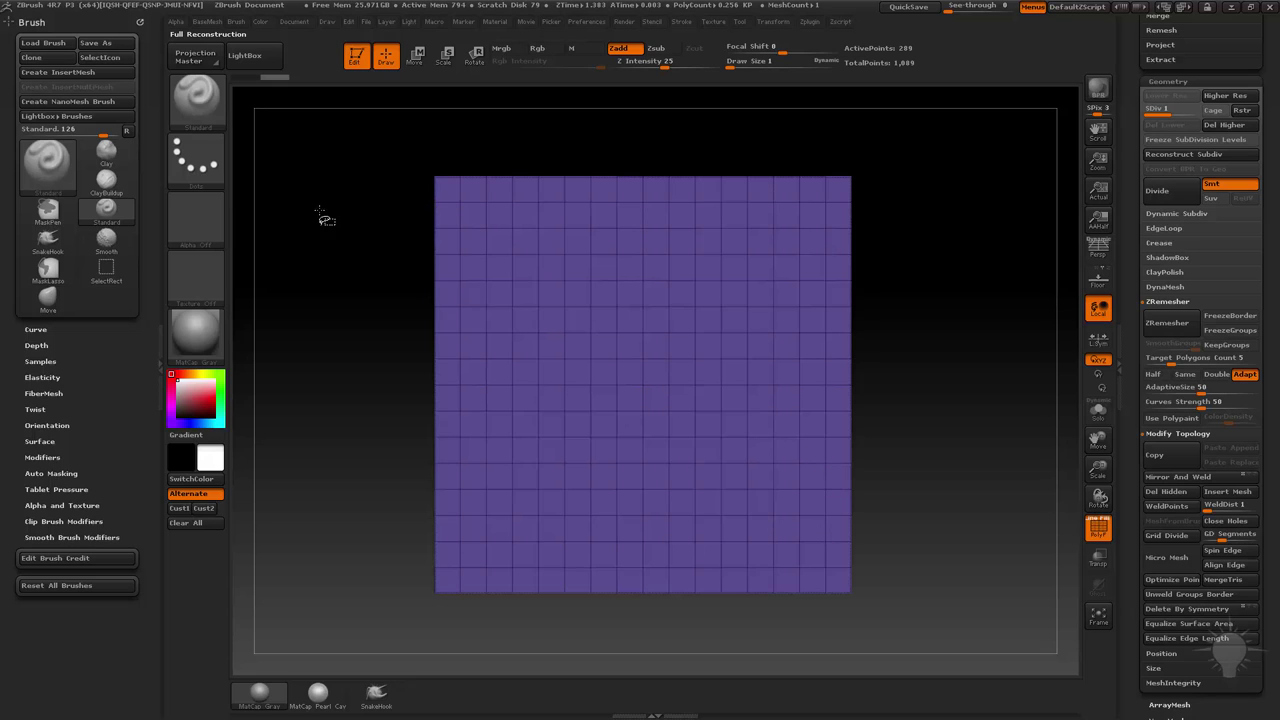
# Hide the plane's interior polygons with SelectRect, leaving only the one-polygon-wide outer border.
pyautogui.hotkey('ctrl', 'shift')
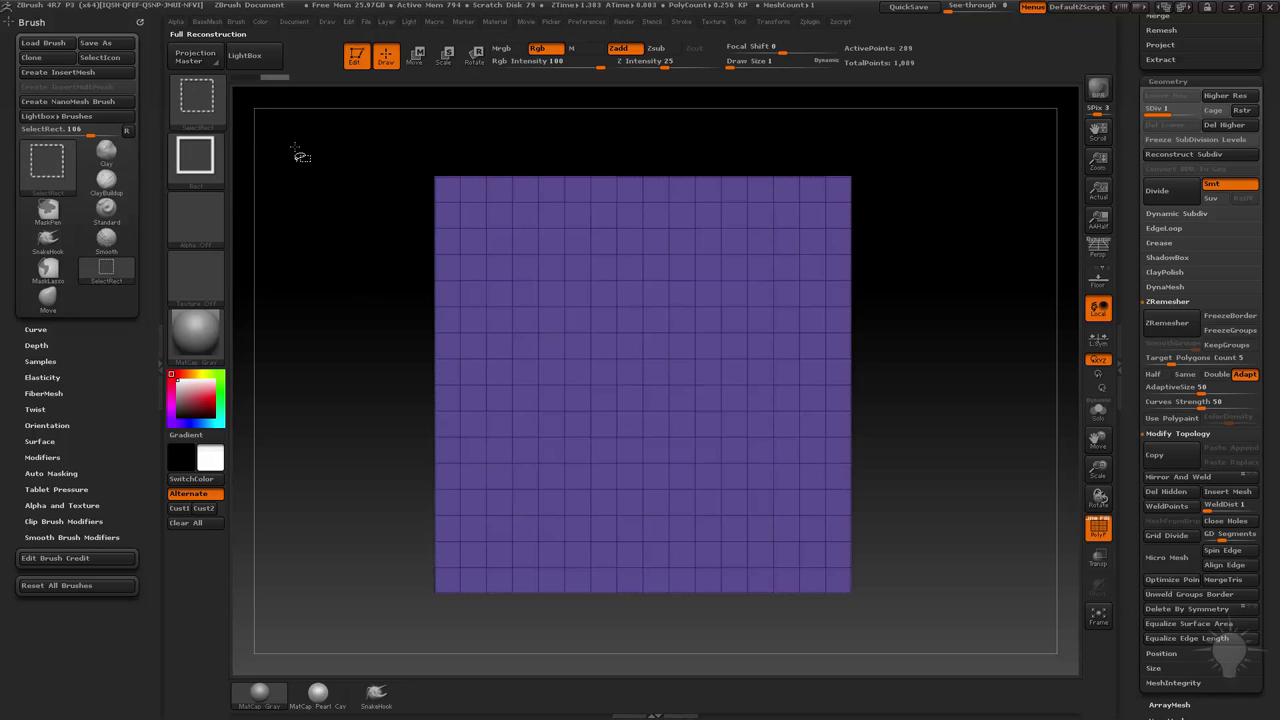
pyautogui.keyDown('ctrl'); pyautogui.keyDown('shift'); pyautogui.moveTo(318, 200); pyautogui.dragTo(811, 558); pyautogui.keyUp('shift'); pyautogui.keyUp('ctrl')
pyautogui.press('space')
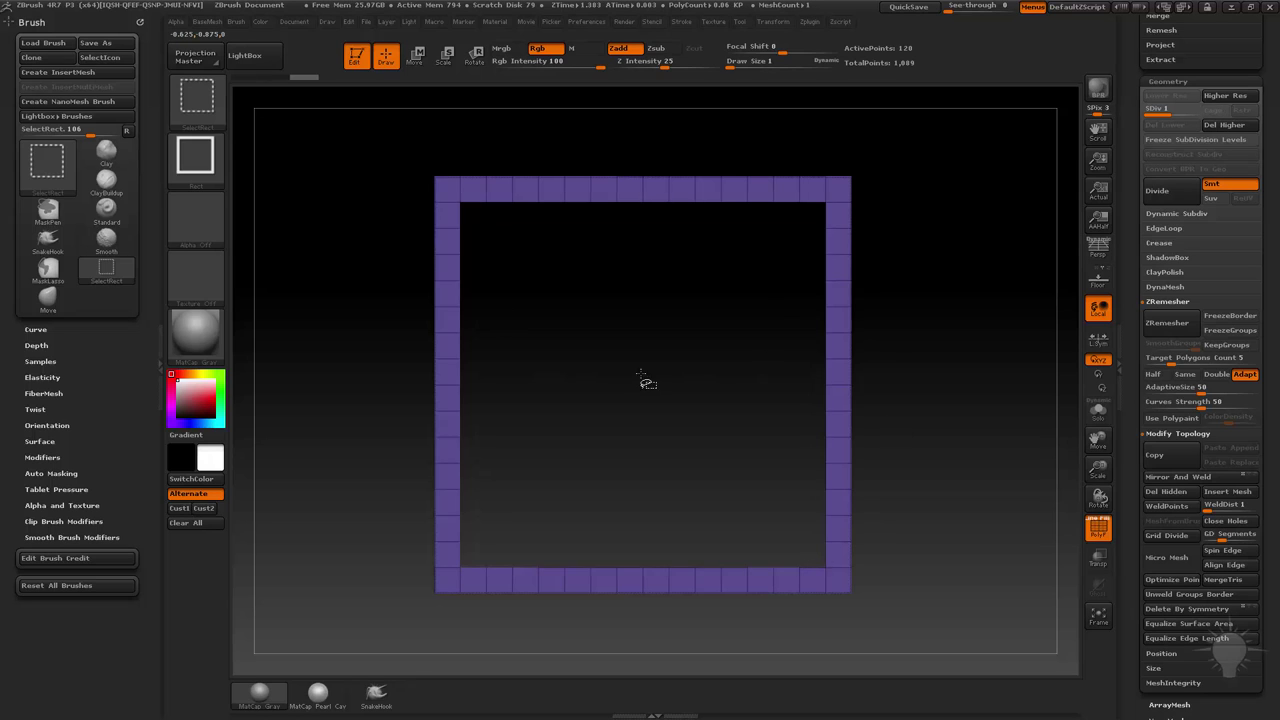
pyautogui.moveTo(928, 238); pyautogui.dragTo(943, 259)
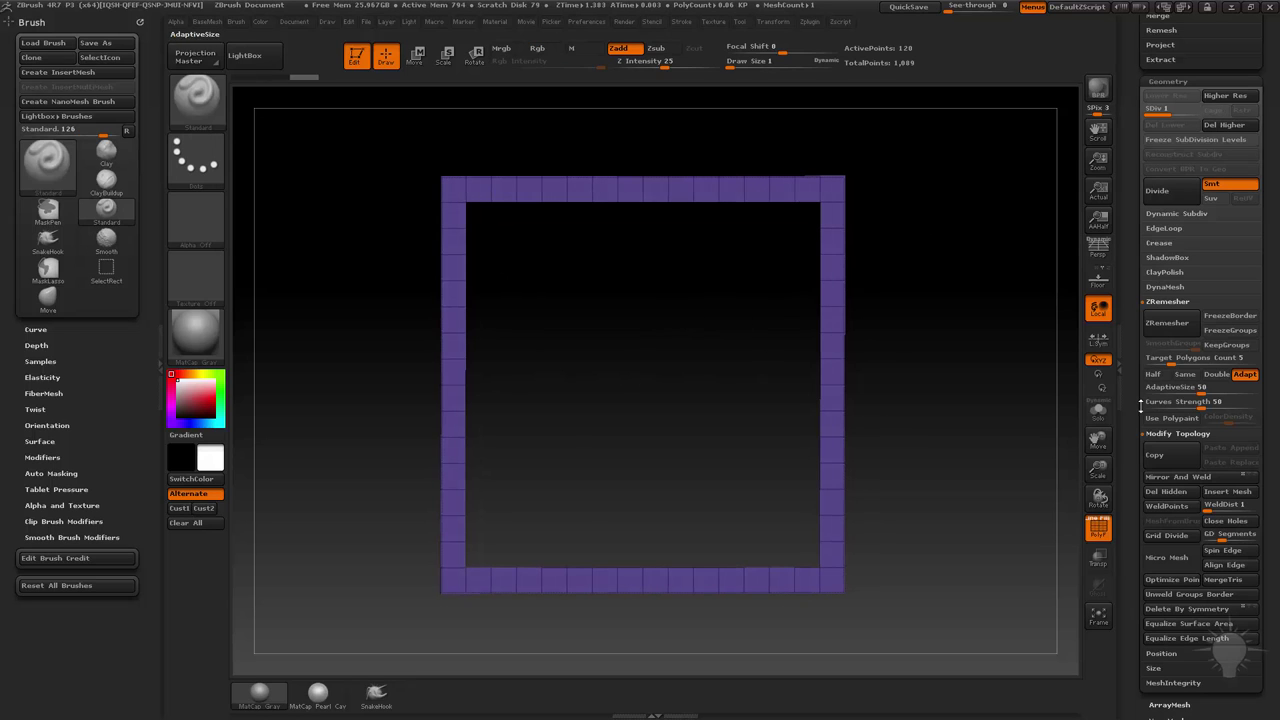
# Delete the higher subdivision level and the hidden interior polygons, and frame the remaining square border.
pyautogui.click(1224, 126)
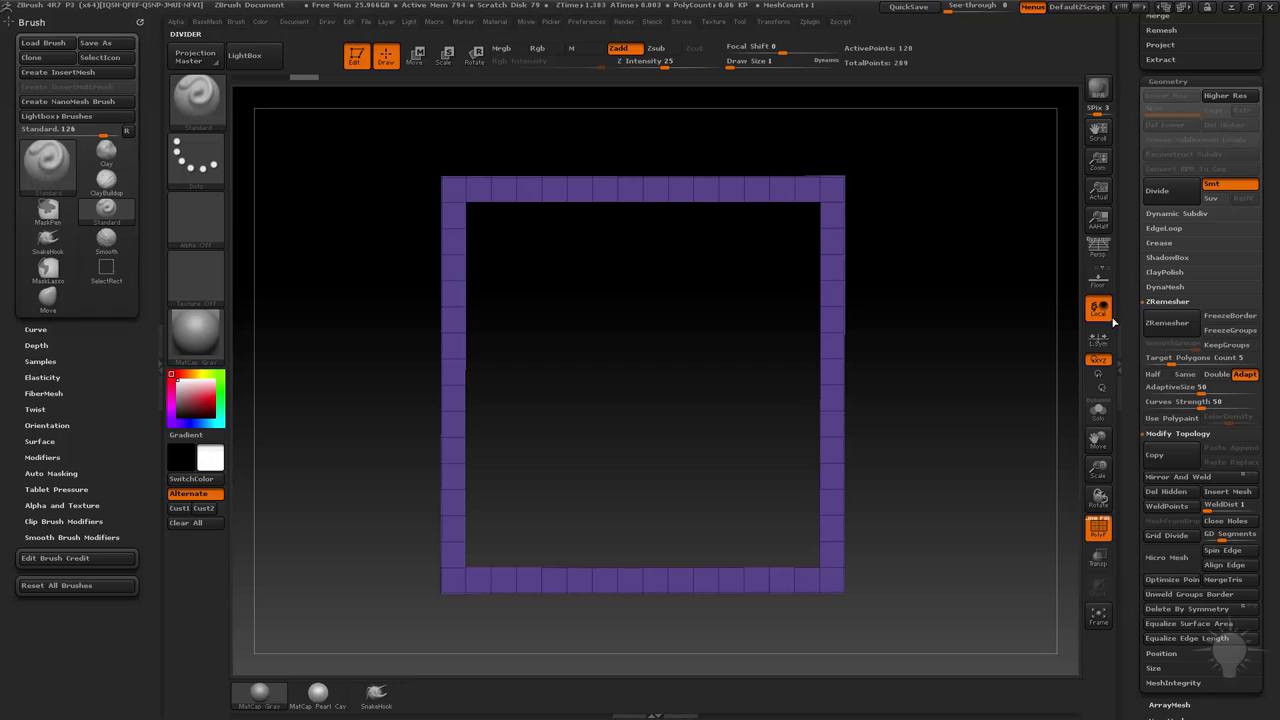
pyautogui.moveTo(1126, 286); pyautogui.dragTo(1126, 200)
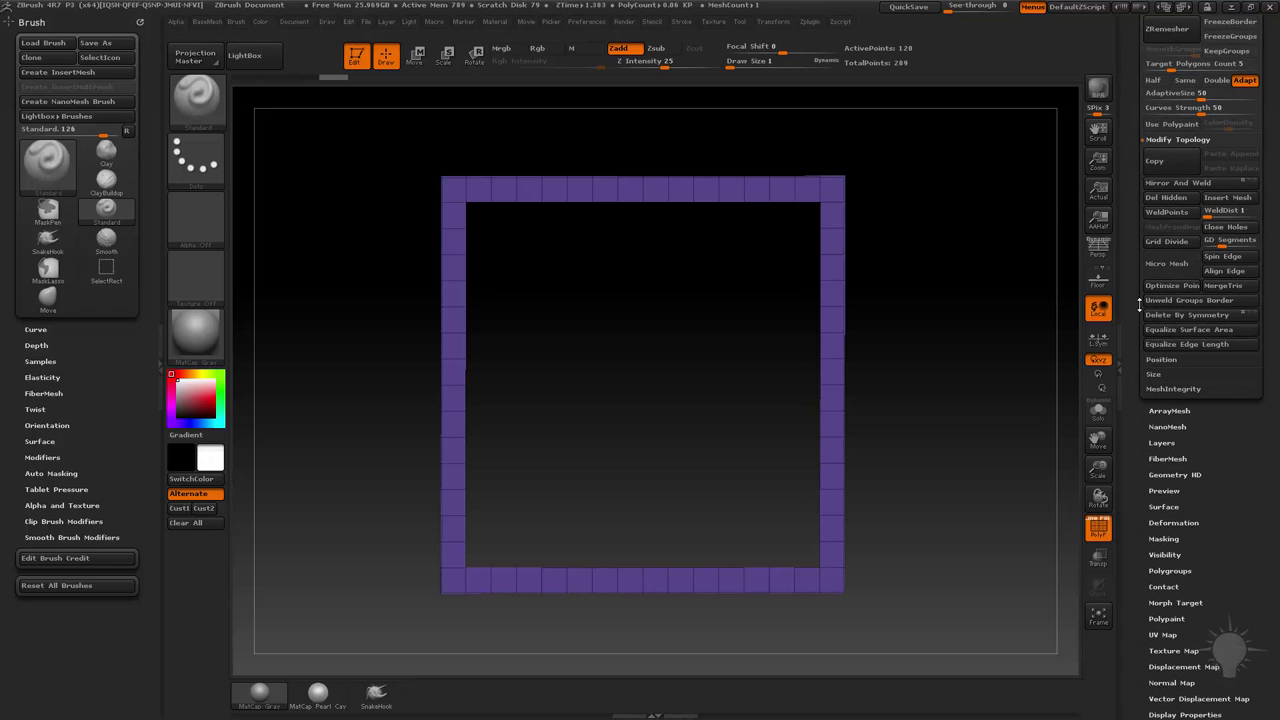
pyautogui.click(1172, 199)
pyautogui.press('f')
pyautogui.keyDown('shift'); pyautogui.moveTo(991, 260); pyautogui.dragTo(970, 270); pyautogui.keyUp('shift')
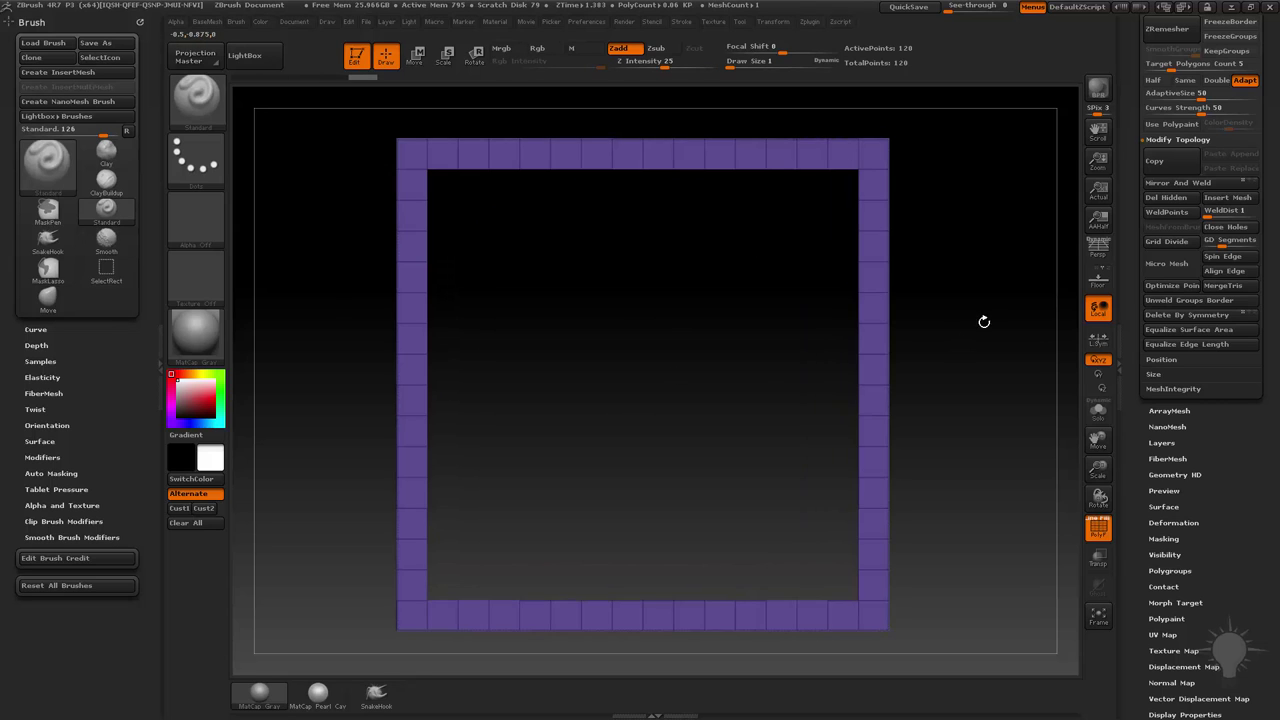
pyautogui.keyDown('alt'); pyautogui.moveTo(984, 322); pyautogui.dragTo(983, 291); pyautogui.keyUp('alt')
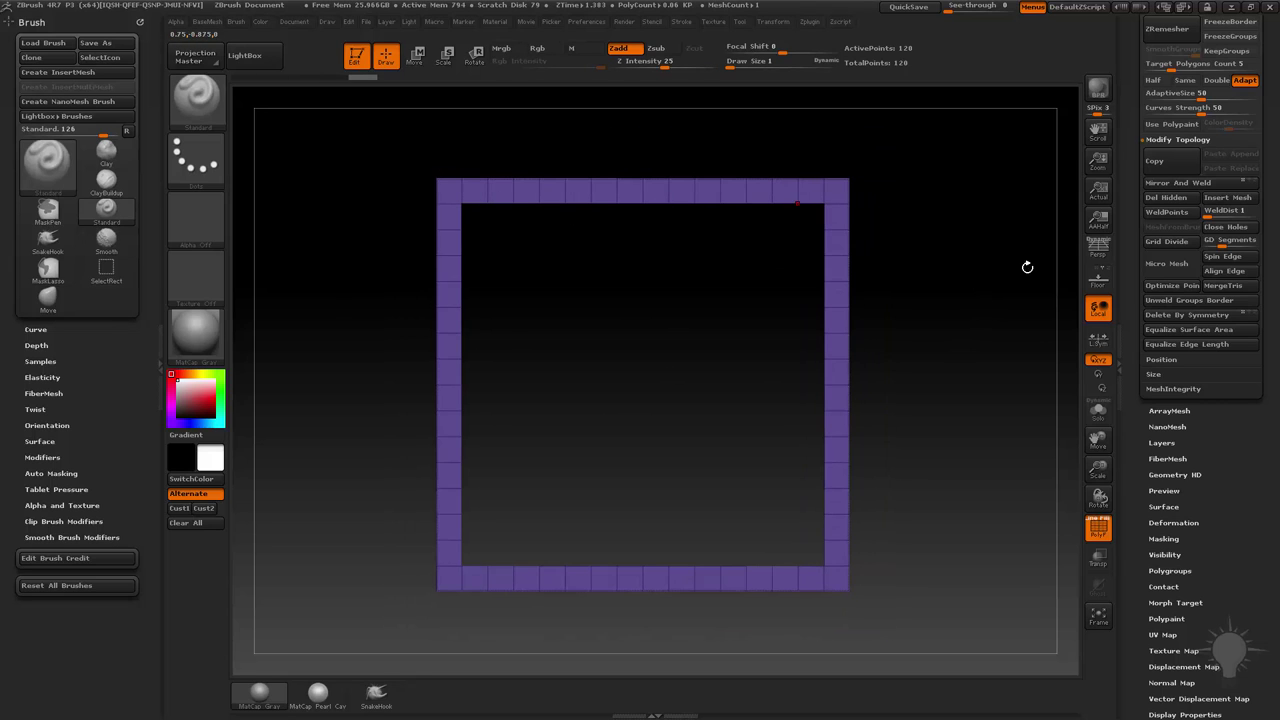
pyautogui.moveTo(1136, 318); pyautogui.dragTo(1135, 400)
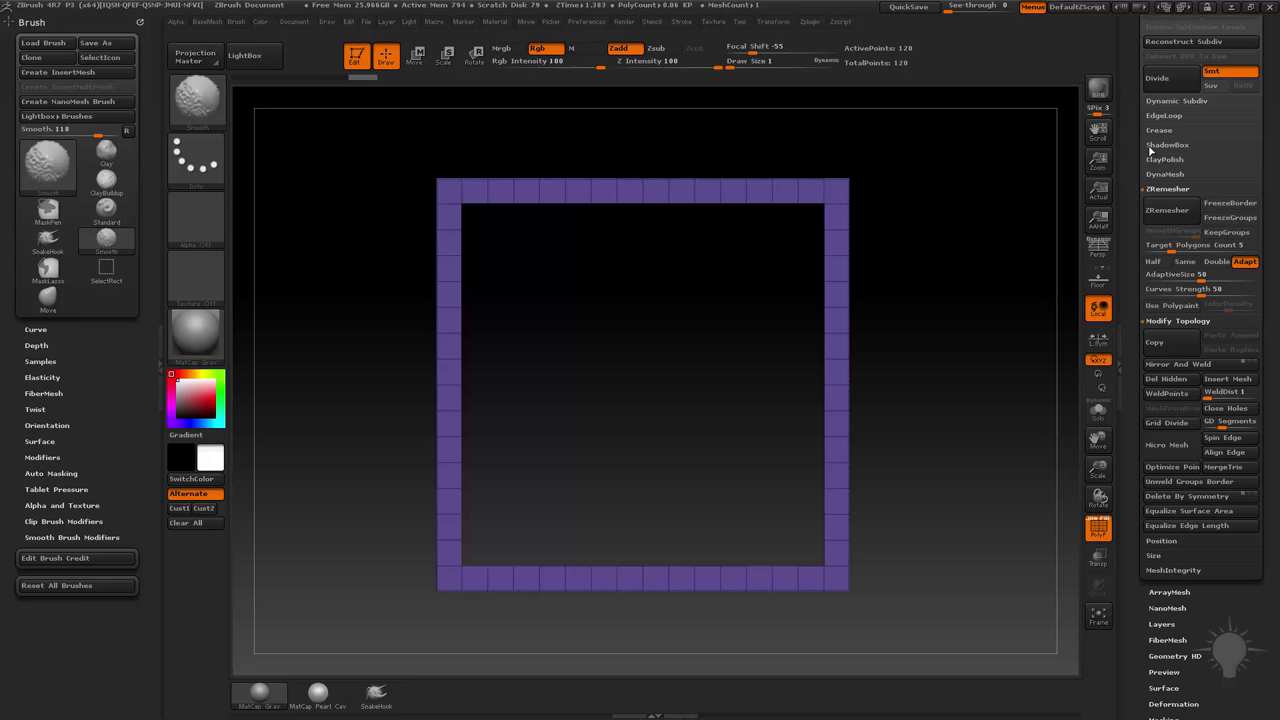
pyautogui.click(1162, 116)
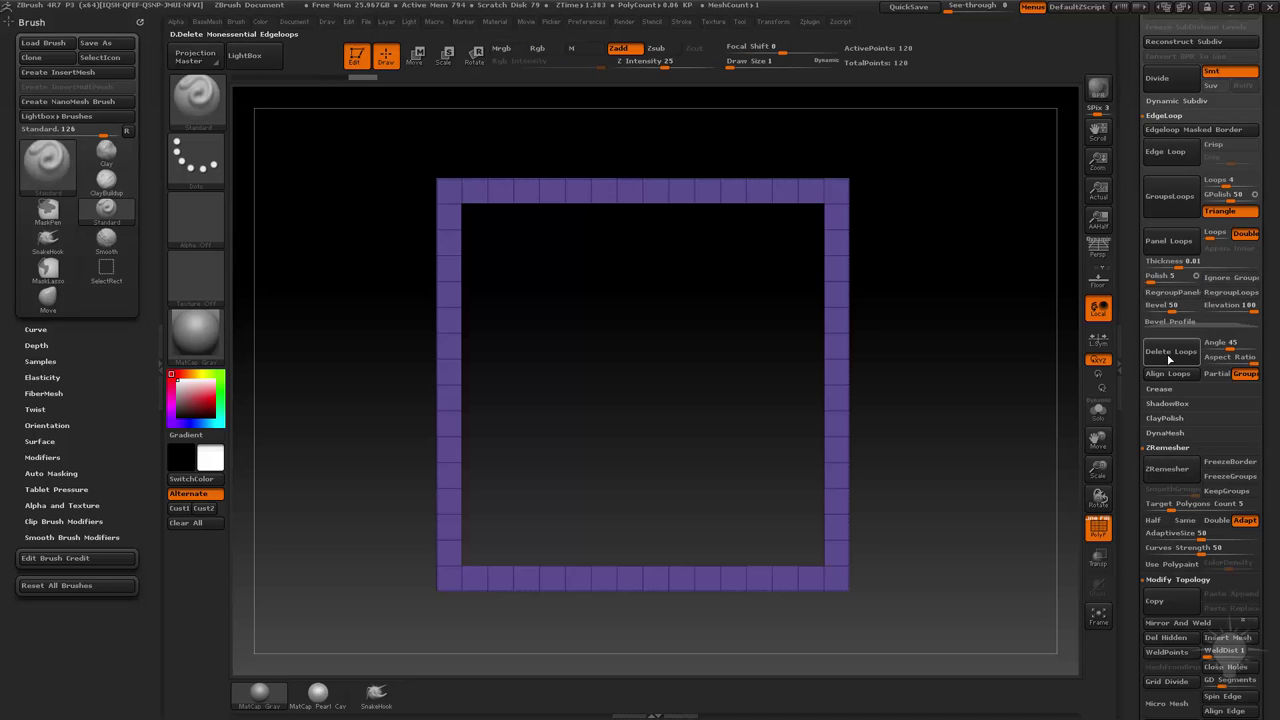
pyautogui.keyDown('alt'); pyautogui.moveTo(974, 220); pyautogui.dragTo(972, 228); pyautogui.keyUp('alt')
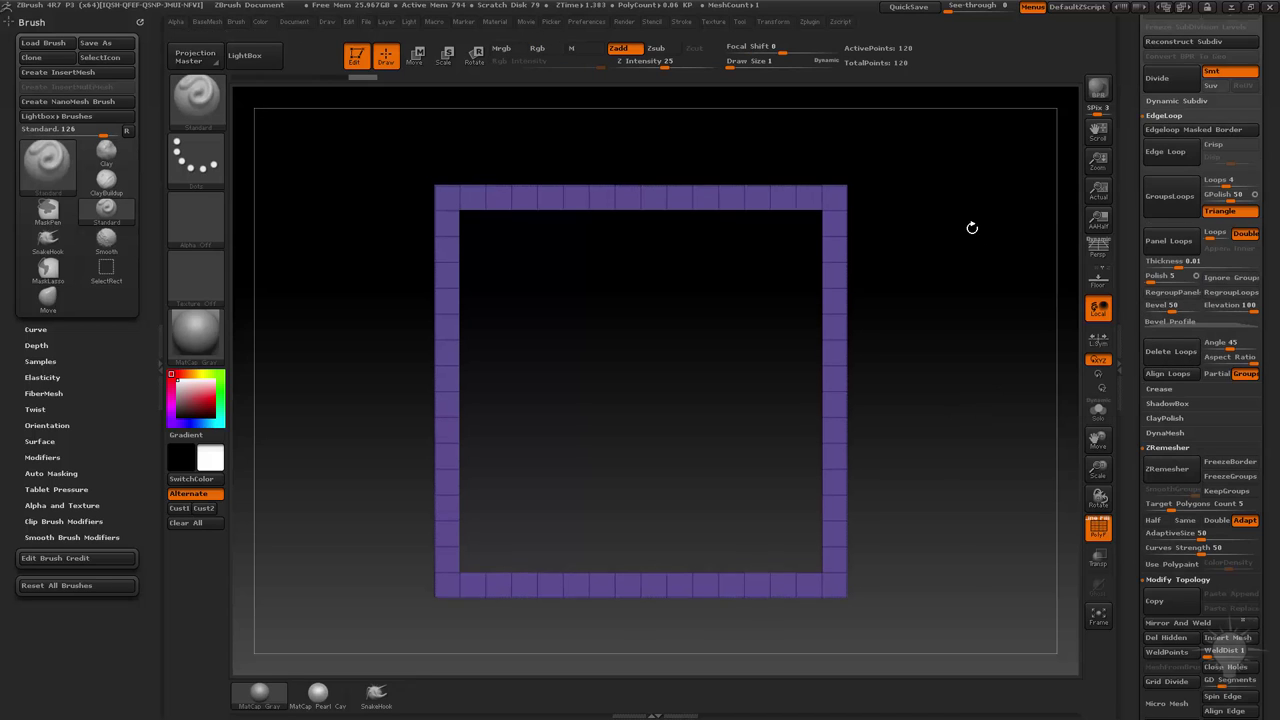
# Dock the Transform palette and activate symmetry across both the X and Y axes.
pyautogui.click(777, 23)
pyautogui.moveTo(762, 41); pyautogui.dragTo(98, 67)
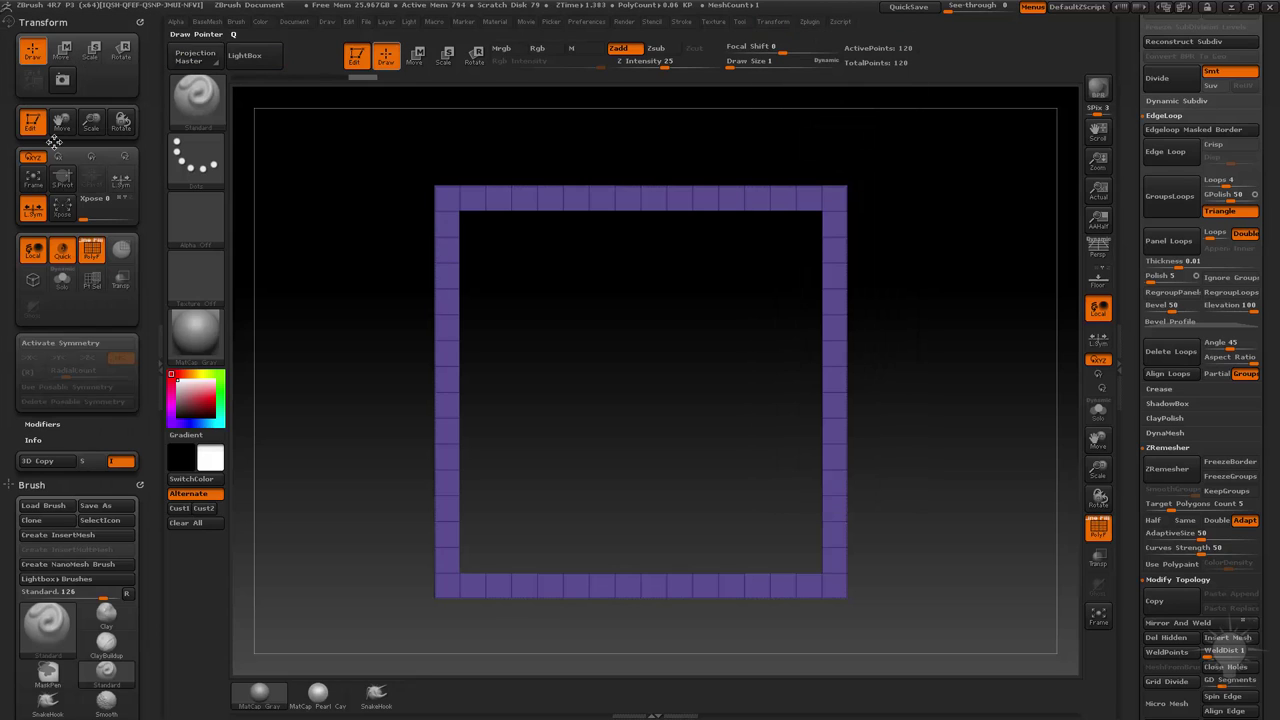
pyautogui.click(51, 346)
pyautogui.click(61, 358)
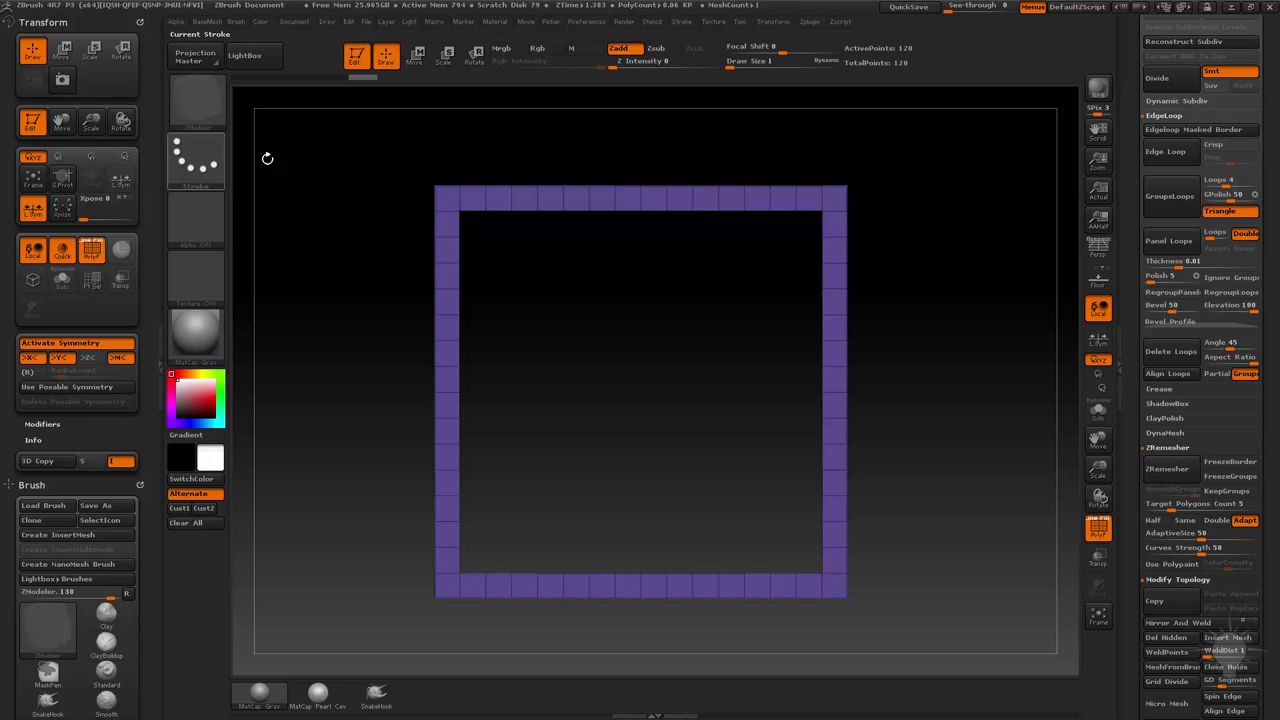
# Switch to the ZModeler brush and set its edge action to Insert with the Single EdgeLoop target.
pyautogui.press('b')
pyautogui.press('z')
pyautogui.press('m')
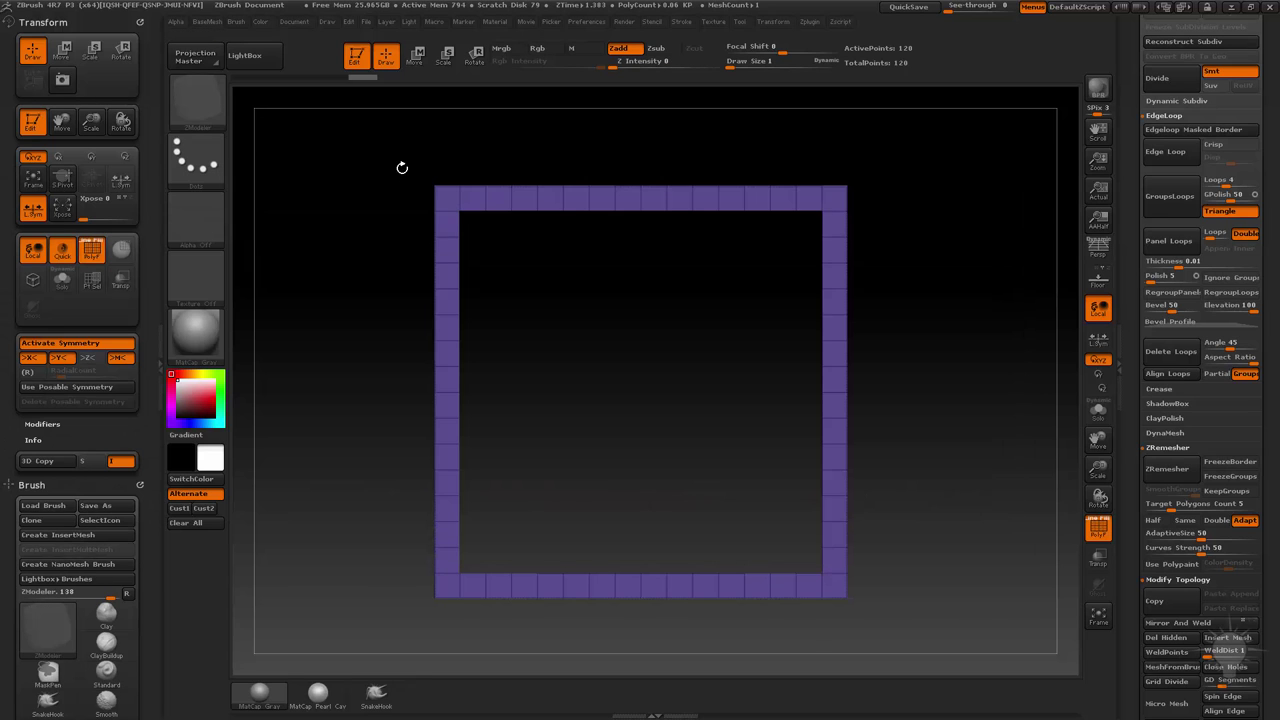
pyautogui.press('space')
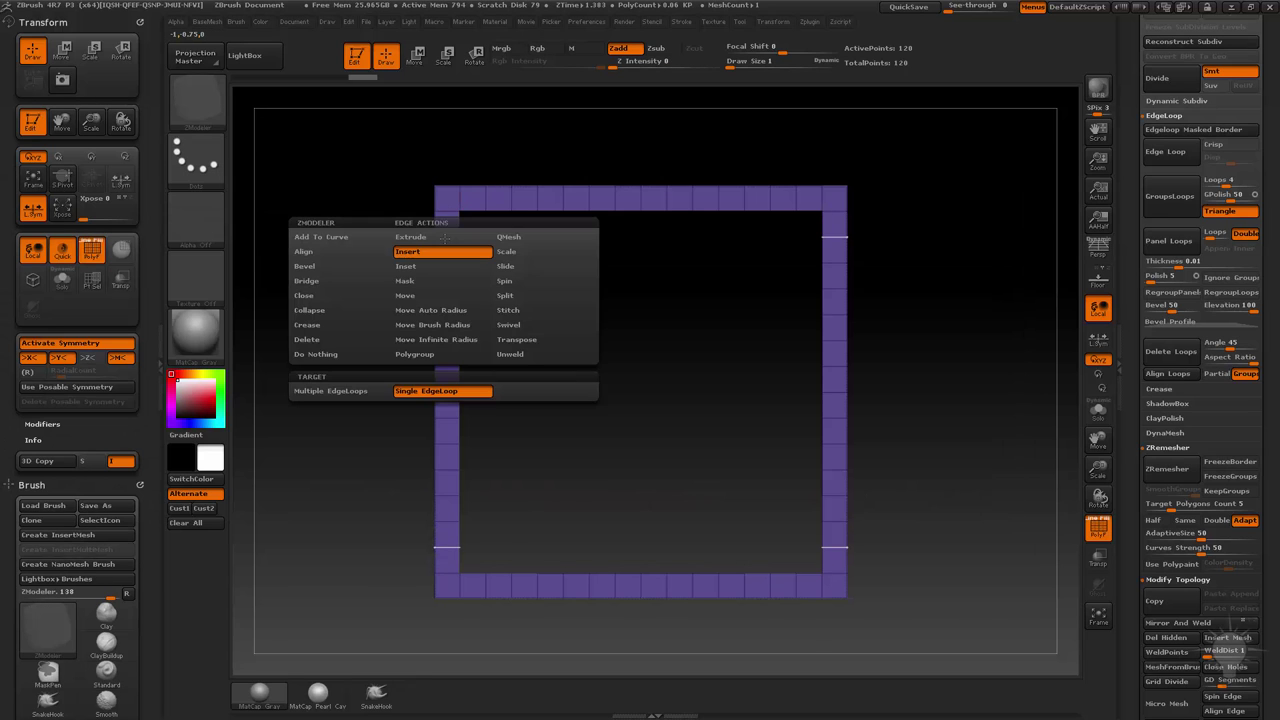
pyautogui.press('space')
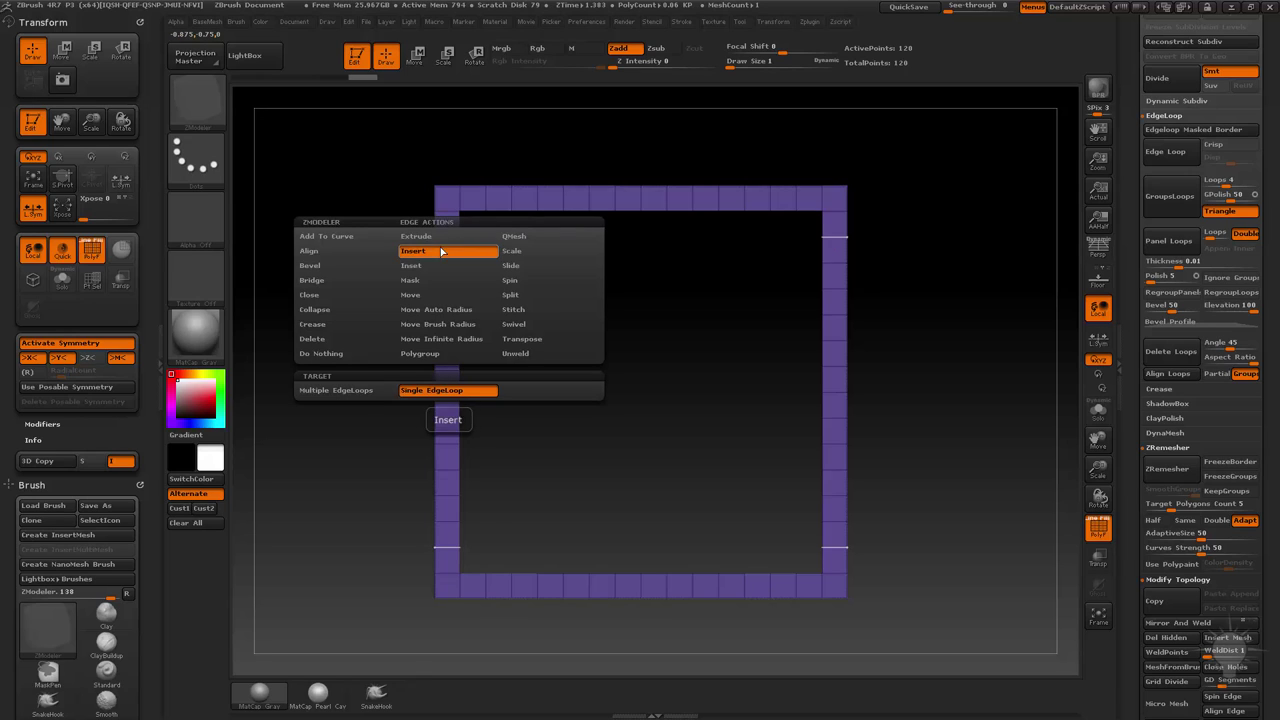
pyautogui.click(437, 391)
# Delete all intermediate edge loops along the frame's two vertical sides, keeping only the corner edges.
pyautogui.keyDown('alt'); pyautogui.click(450, 238); pyautogui.keyUp('alt')
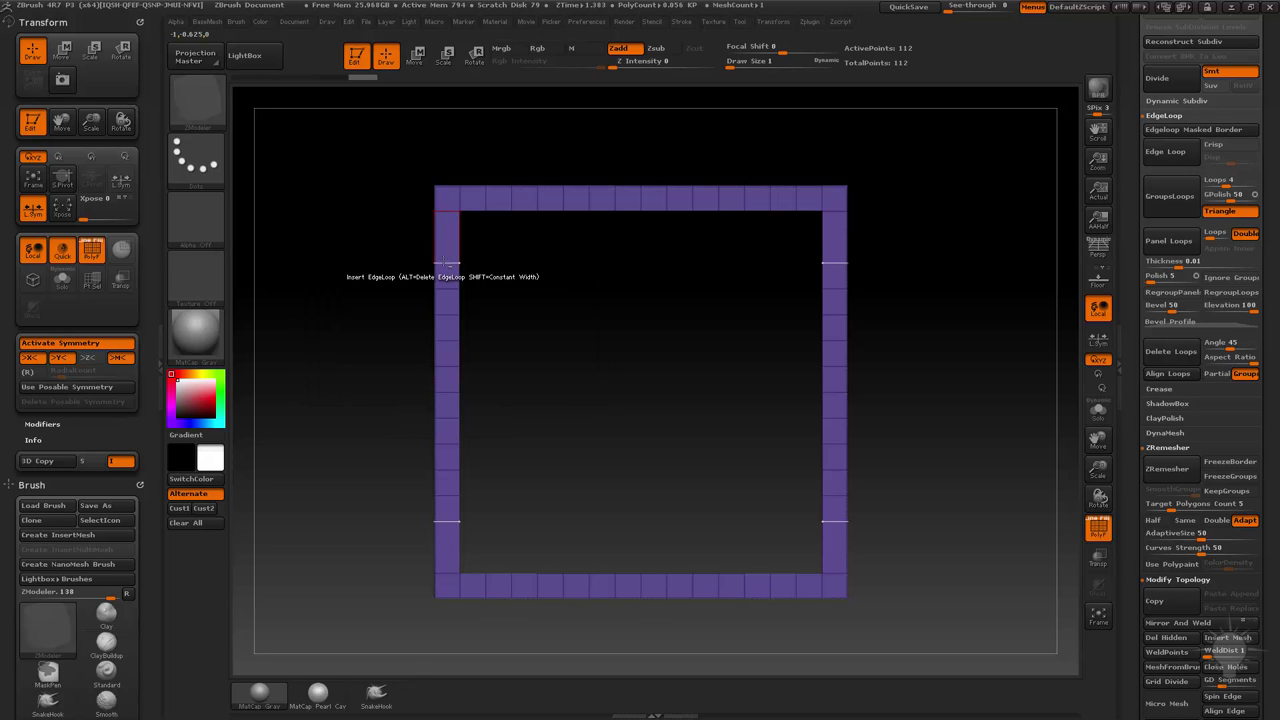
pyautogui.keyDown('alt'); pyautogui.click(447, 263); pyautogui.keyUp('alt')
pyautogui.keyDown('alt'); pyautogui.click(446, 289); pyautogui.keyUp('alt')
pyautogui.keyDown('alt'); pyautogui.click(443, 311); pyautogui.keyUp('alt')
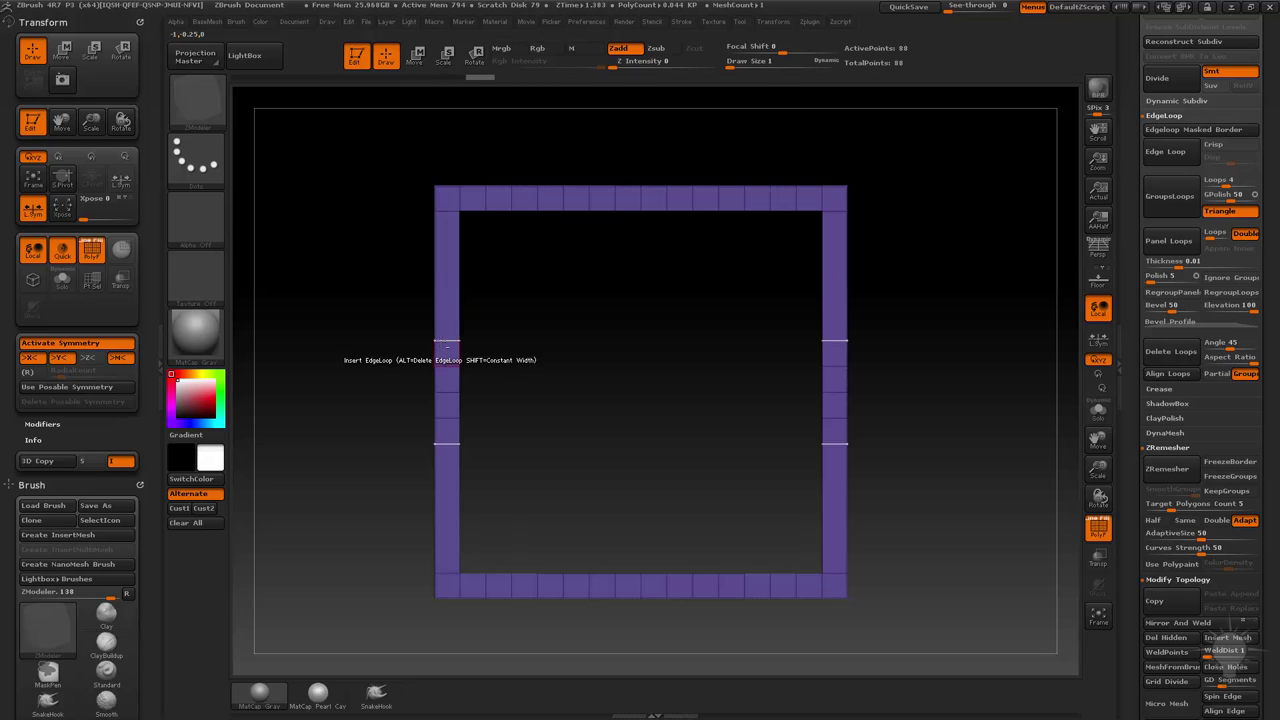
pyautogui.keyDown('alt'); pyautogui.click(440, 341); pyautogui.keyUp('alt')
pyautogui.keyDown('alt'); pyautogui.click(440, 363); pyautogui.keyUp('alt')
pyautogui.keyDown('alt'); pyautogui.click(442, 390); pyautogui.keyUp('alt')
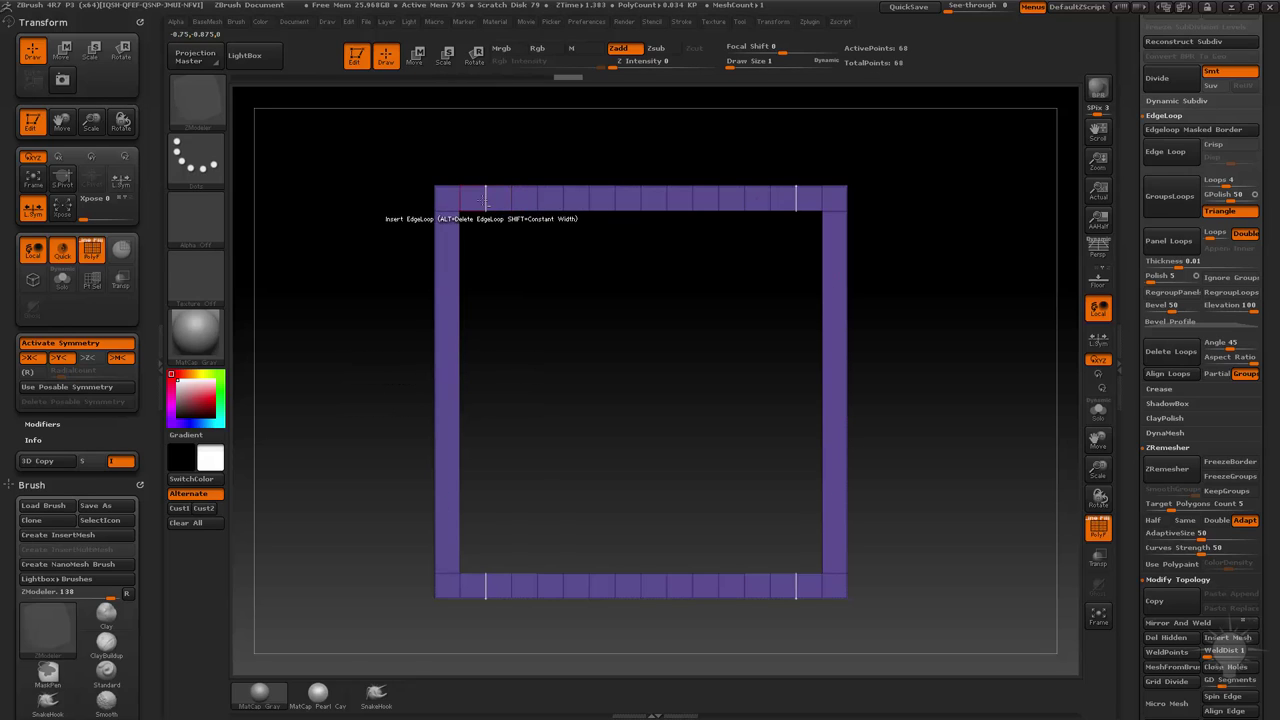
# Delete all intermediate edge loops along the frame's upper and lower sides, keeping only the corner edges.
pyautogui.keyDown('alt'); pyautogui.click(488, 197); pyautogui.keyUp('alt')
pyautogui.keyDown('alt'); pyautogui.click(514, 197); pyautogui.keyUp('alt')
pyautogui.keyDown('alt'); pyautogui.click(539, 197); pyautogui.keyUp('alt')
pyautogui.keyDown('alt'); pyautogui.click(566, 197); pyautogui.keyUp('alt')
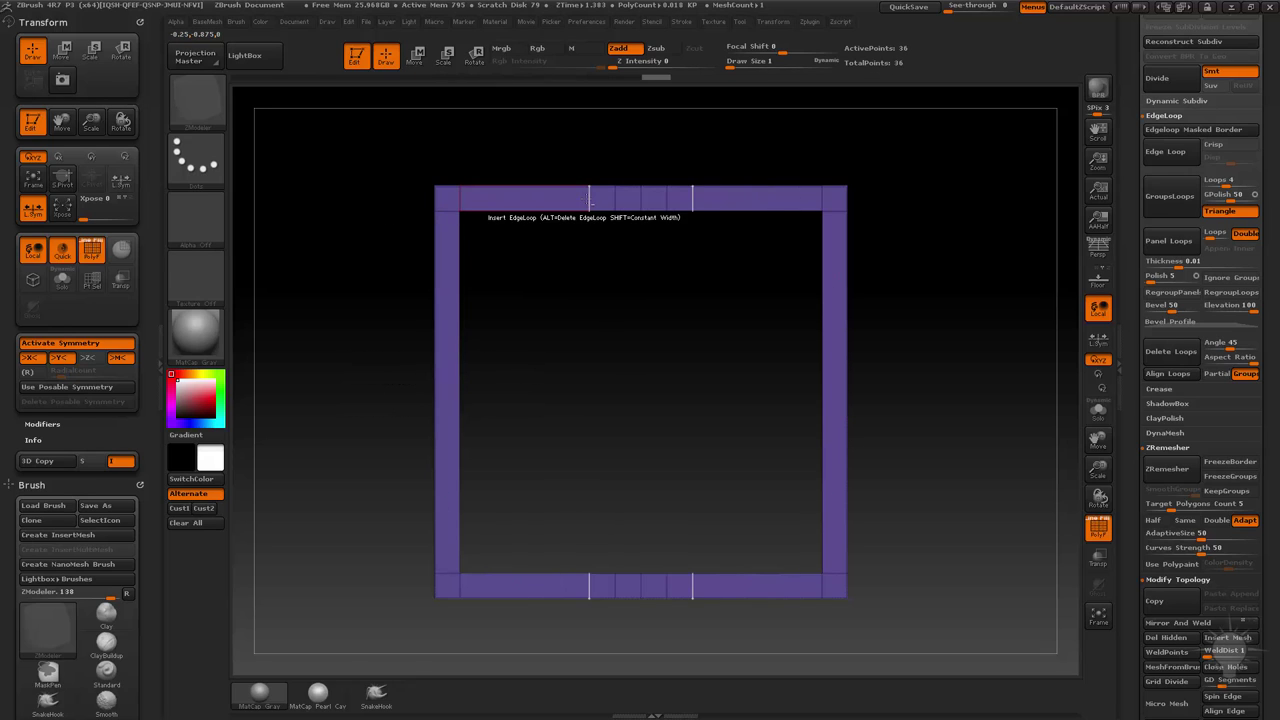
pyautogui.keyDown('alt'); pyautogui.click(588, 199); pyautogui.keyUp('alt')
pyautogui.keyDown('alt'); pyautogui.click(613, 200); pyautogui.keyUp('alt')
pyautogui.keyDown('alt'); pyautogui.click(640, 200); pyautogui.keyUp('alt')
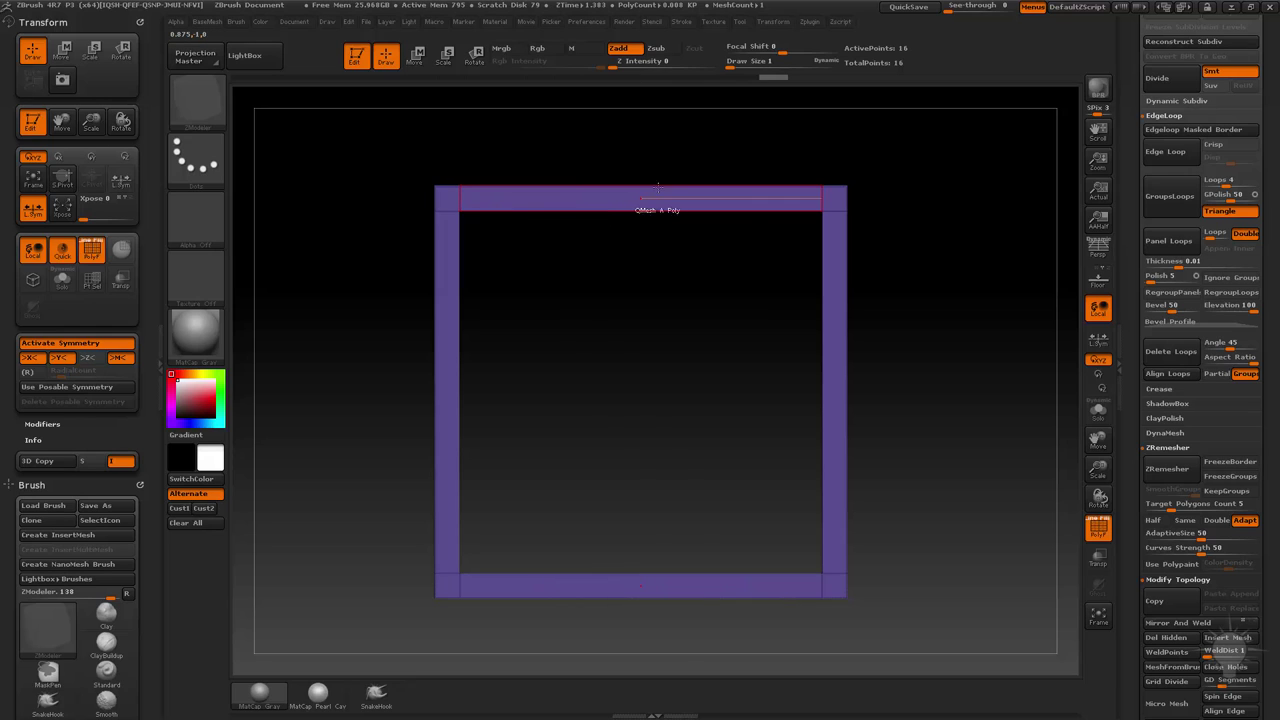
# Set the edge action's target to Multiple EdgeLoops and divide the frame's upper and lower sides into five equal segments.
pyautogui.press('space')
pyautogui.click(552, 340)
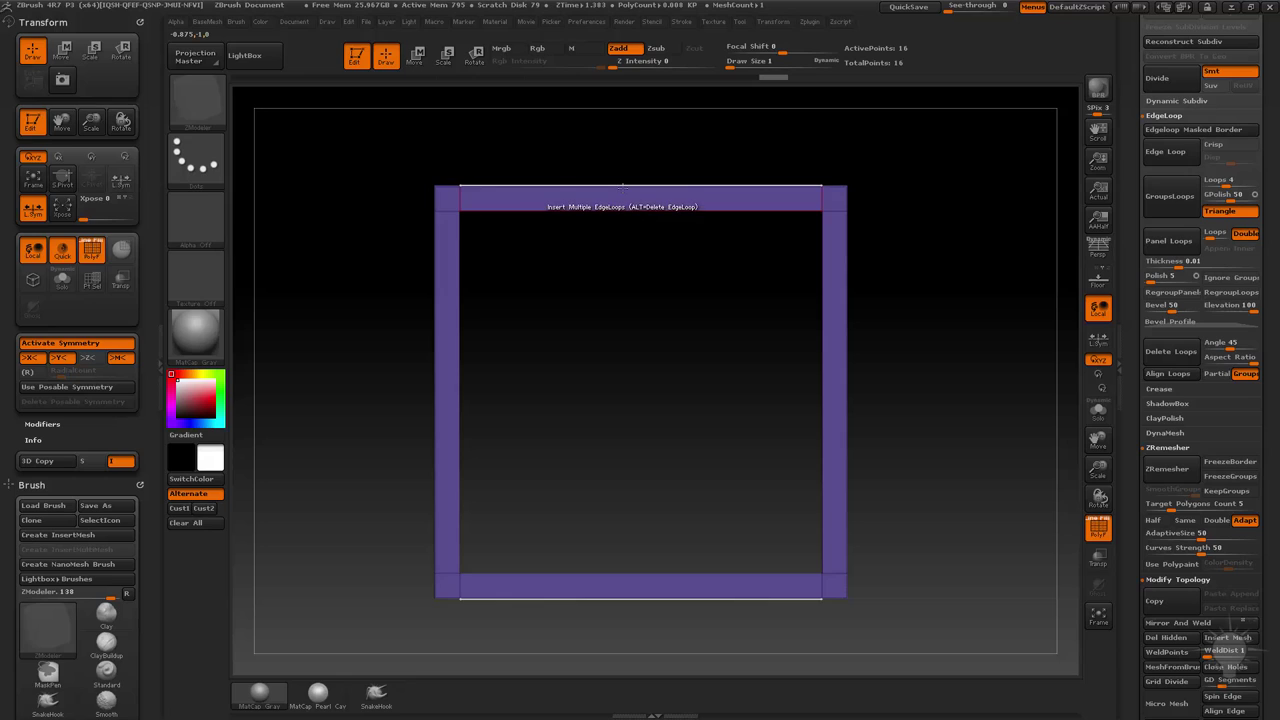
pyautogui.click(675, 187)
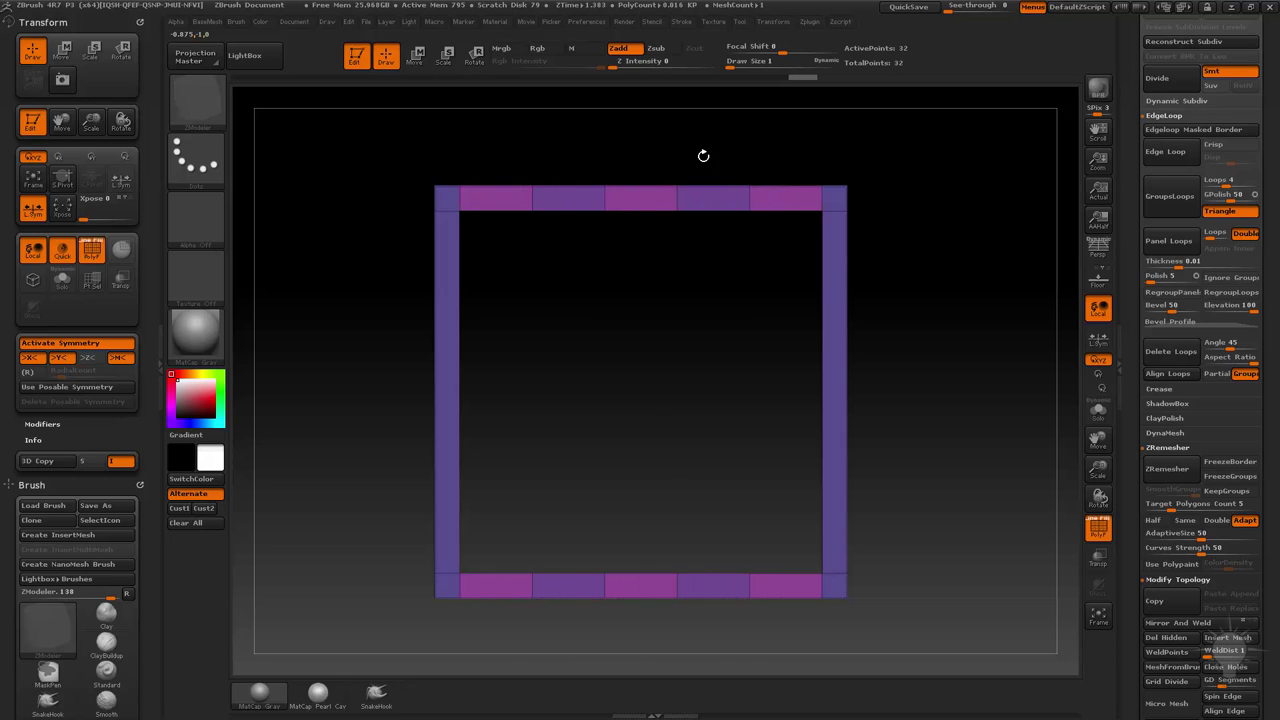
# Divide the frame's vertical sides into five equal segments with multiple edge loops, and assign the whole frame to one polygroup.
pyautogui.keyDown('alt'); pyautogui.moveTo(904, 254); pyautogui.dragTo(885, 220); pyautogui.keyUp('alt')
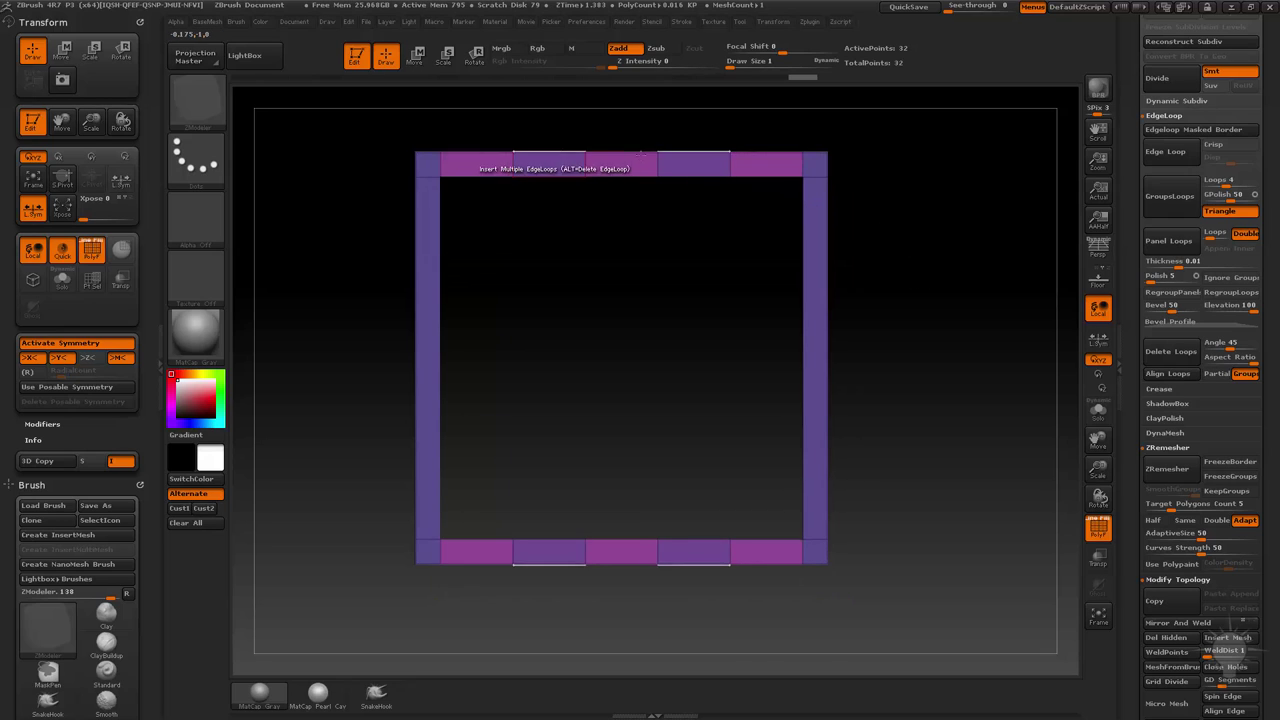
pyautogui.click(800, 305)
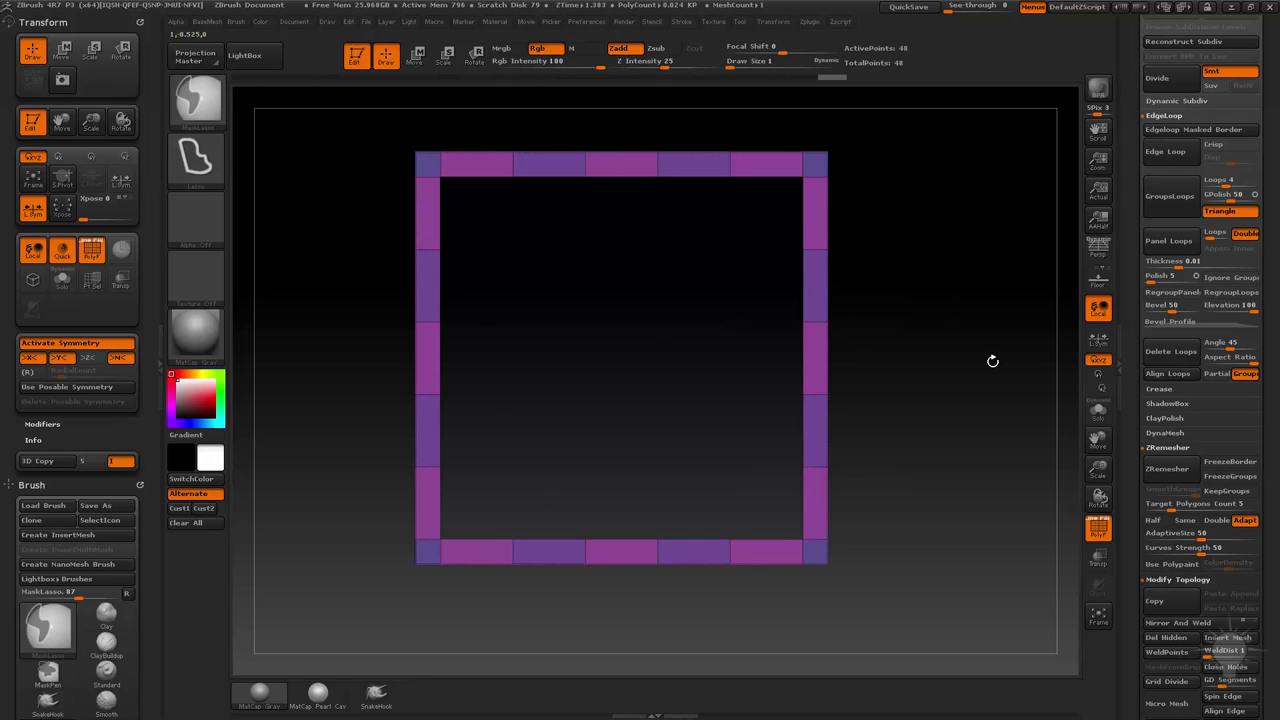
pyautogui.hotkey('ctrl', 'w')
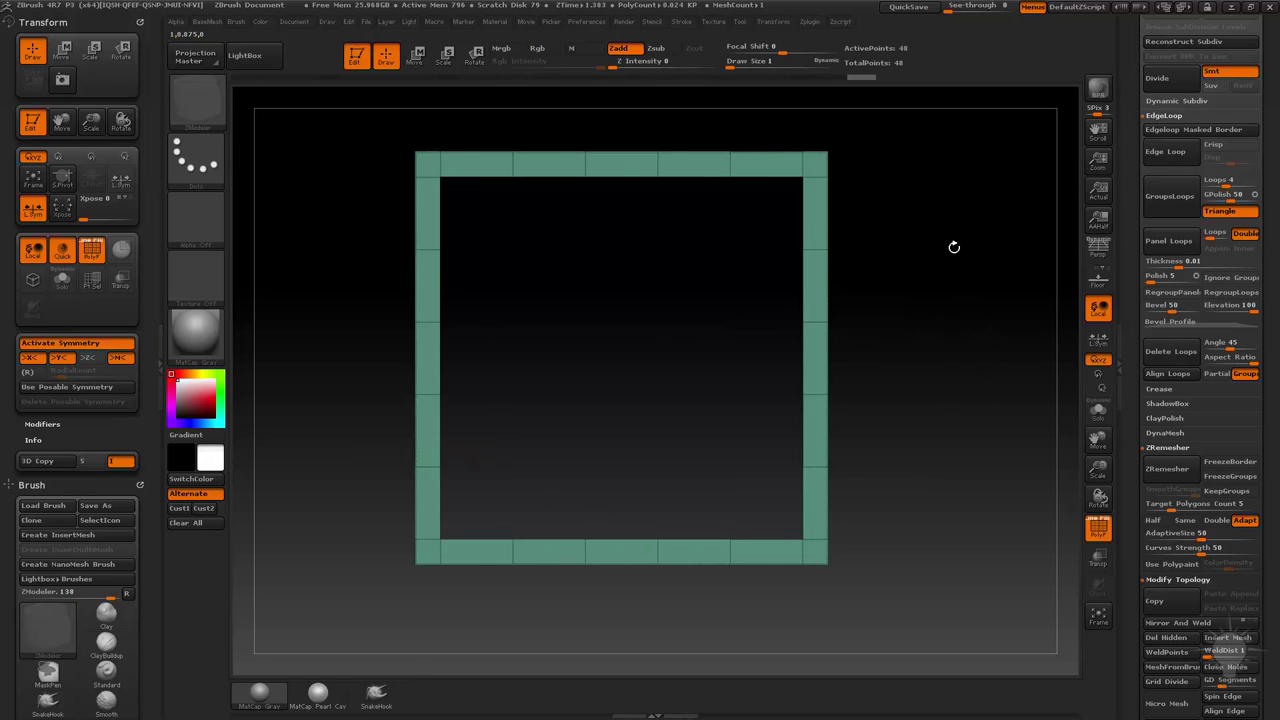
pyautogui.keyDown('alt'); pyautogui.moveTo(905, 167); pyautogui.dragTo(909, 209); pyautogui.keyUp('alt')
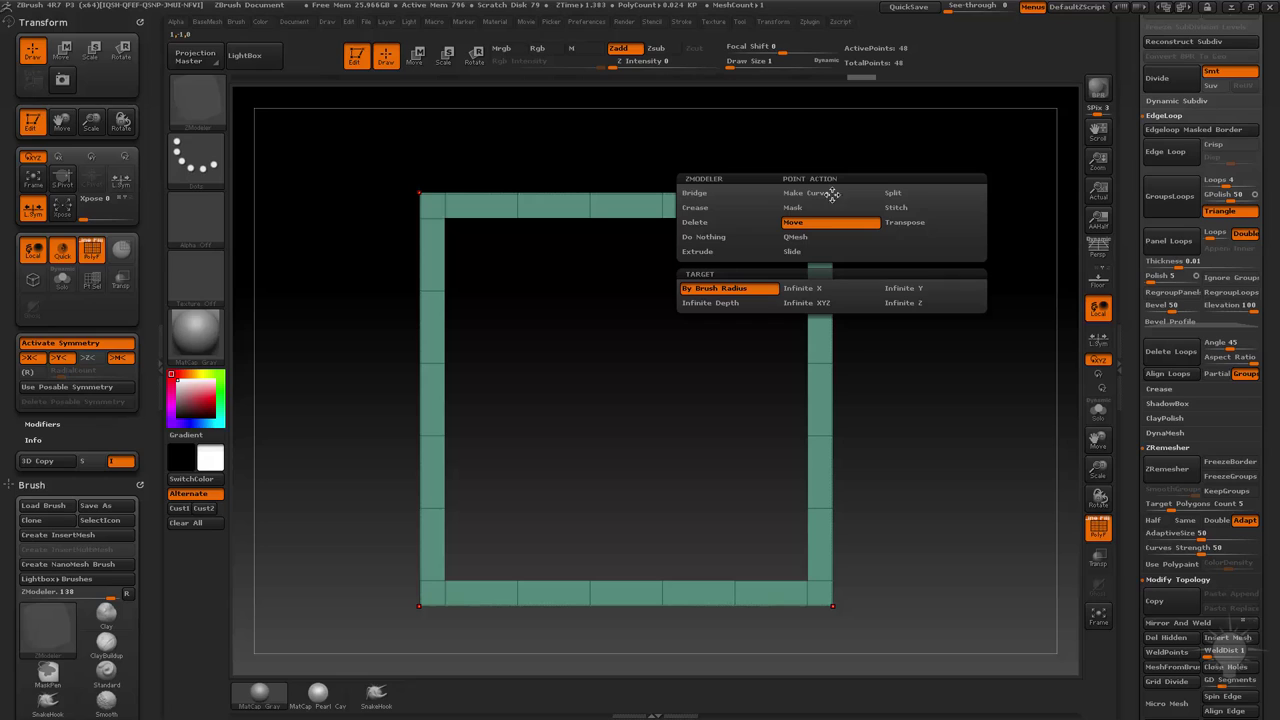
# Set the point action to Delete and remove the square frame's four outer corner points to chamfer its corners.
pyautogui.click(723, 236)
pyautogui.click(720, 225)
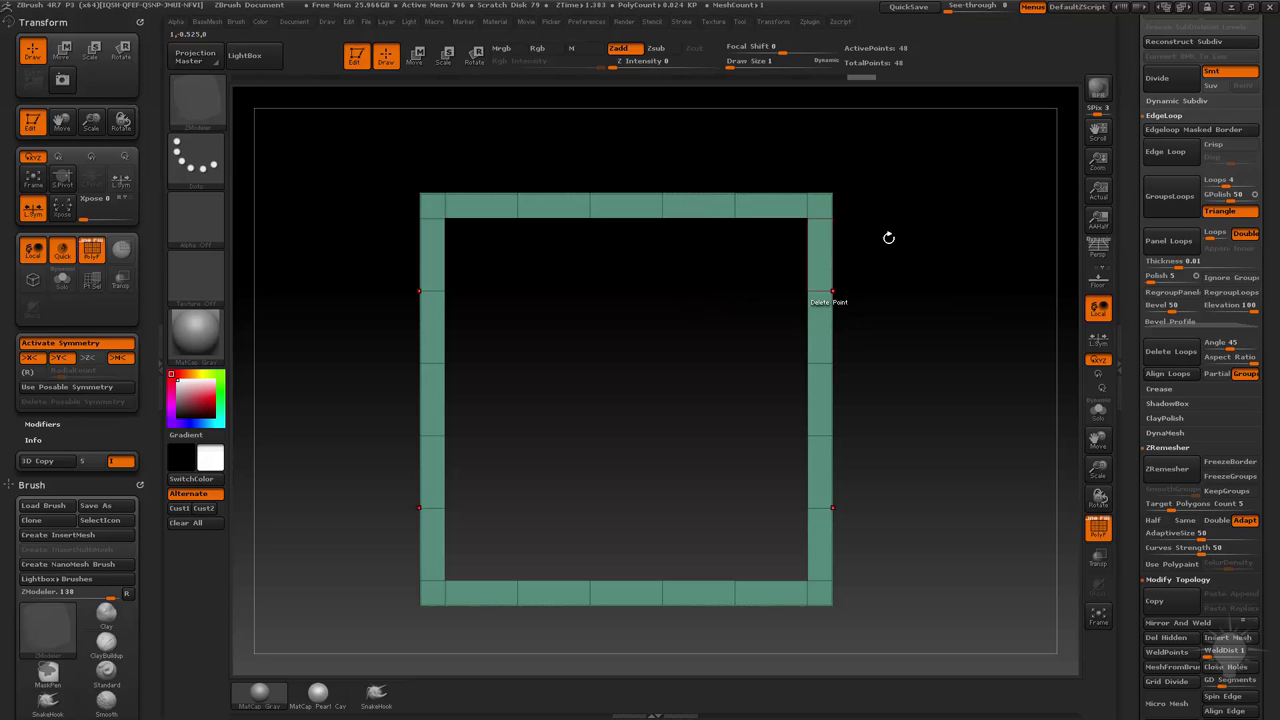
pyautogui.click(829, 193)
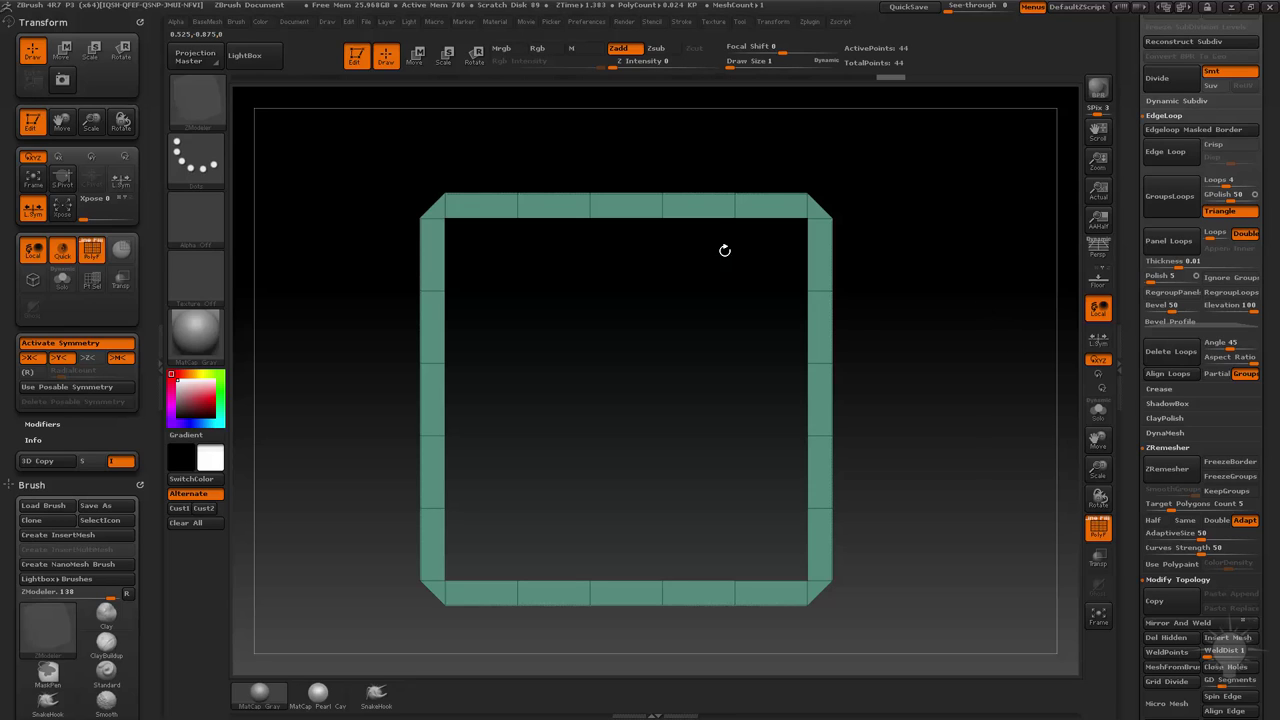
# Switch to the full-body tool with the armband, frame the upper arm closely and open its NanoMesh settings.
pyautogui.moveTo(1155, 223); pyautogui.dragTo(1163, 380)
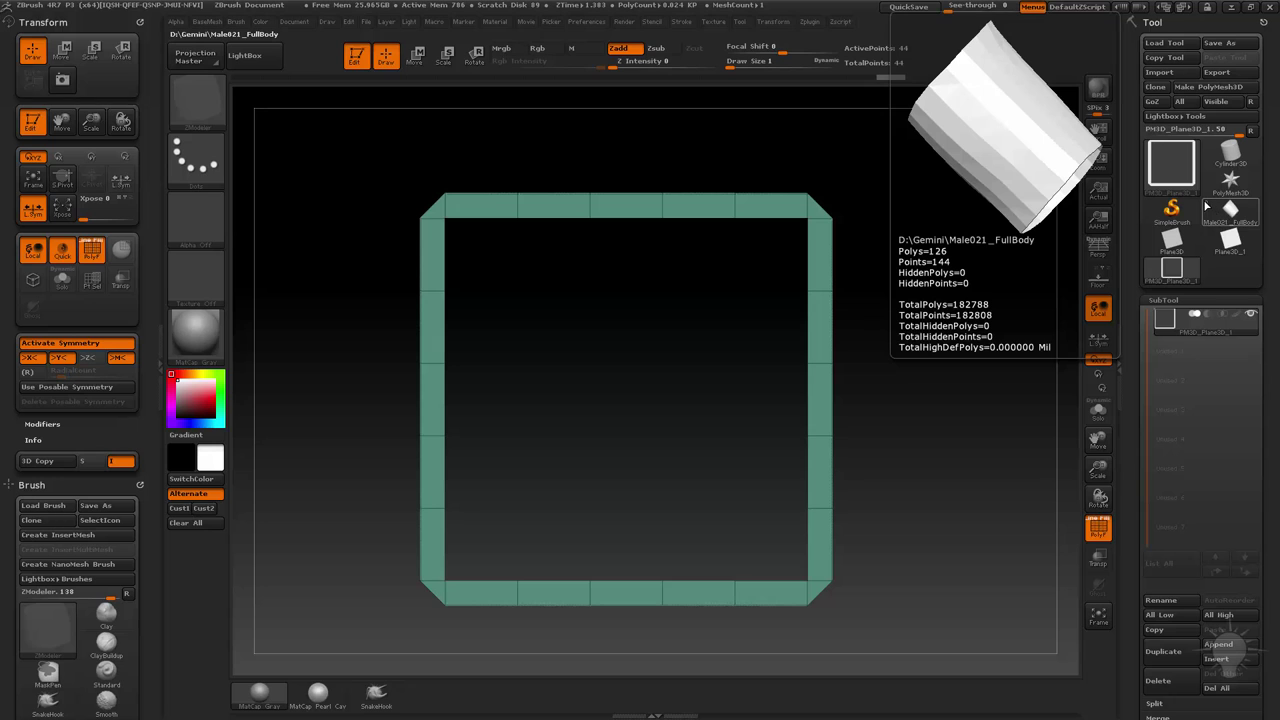
pyautogui.click(1220, 210)
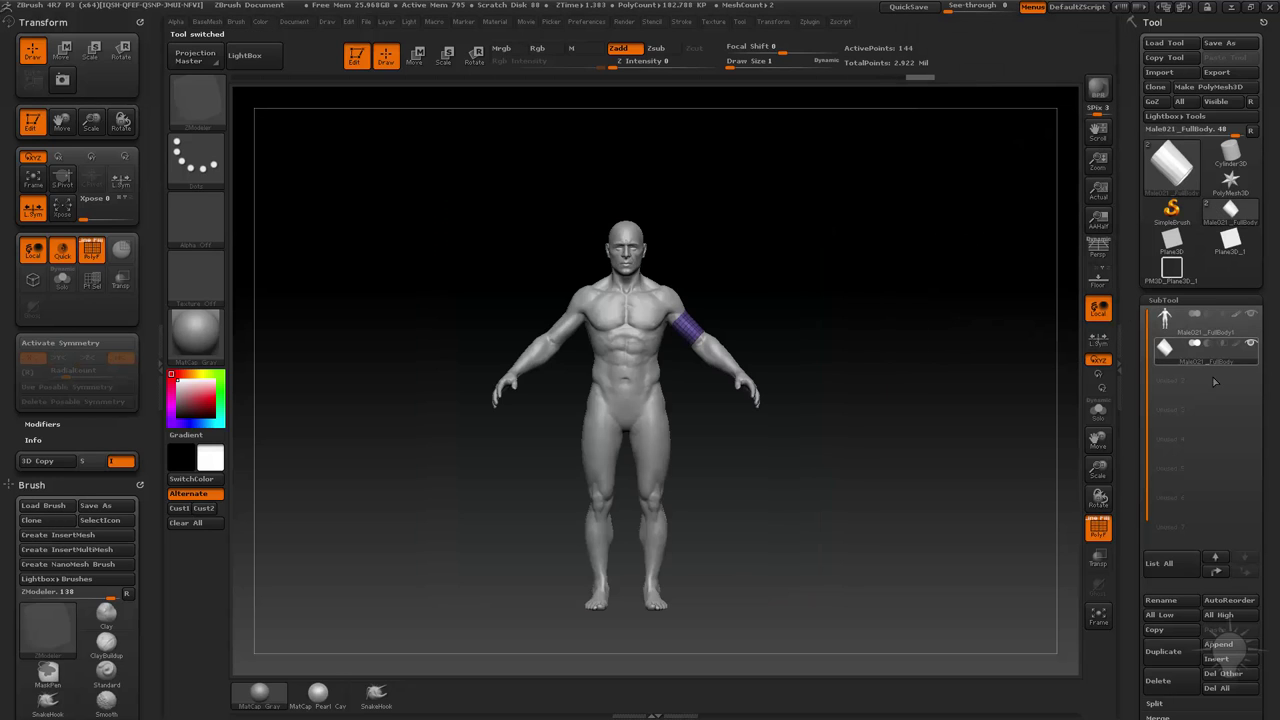
pyautogui.moveTo(890, 286); pyautogui.dragTo(872, 432)
pyautogui.moveTo(1146, 322); pyautogui.dragTo(1133, 297)
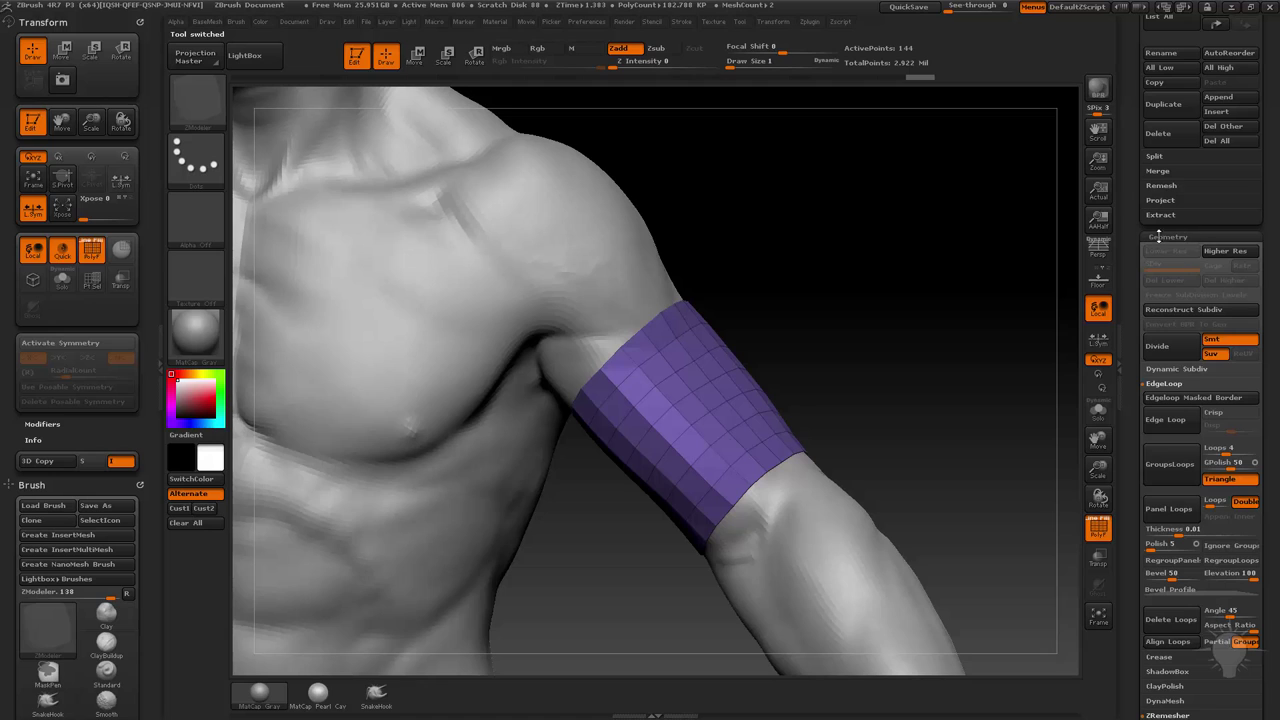
pyautogui.click(1158, 236)
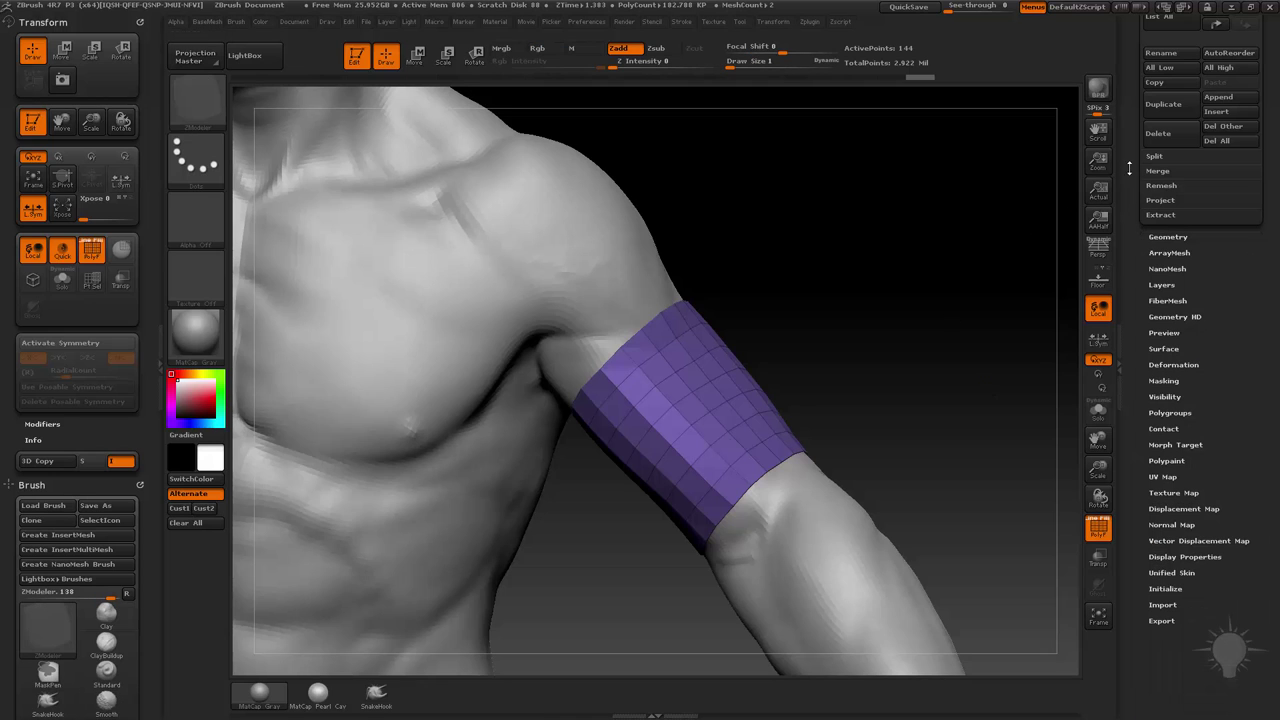
pyautogui.moveTo(1129, 167)
pyautogui.mouseDown()
pyautogui.moveTo(1126, 283)
pyautogui.moveTo(1124, 187)
pyautogui.mouseUp()
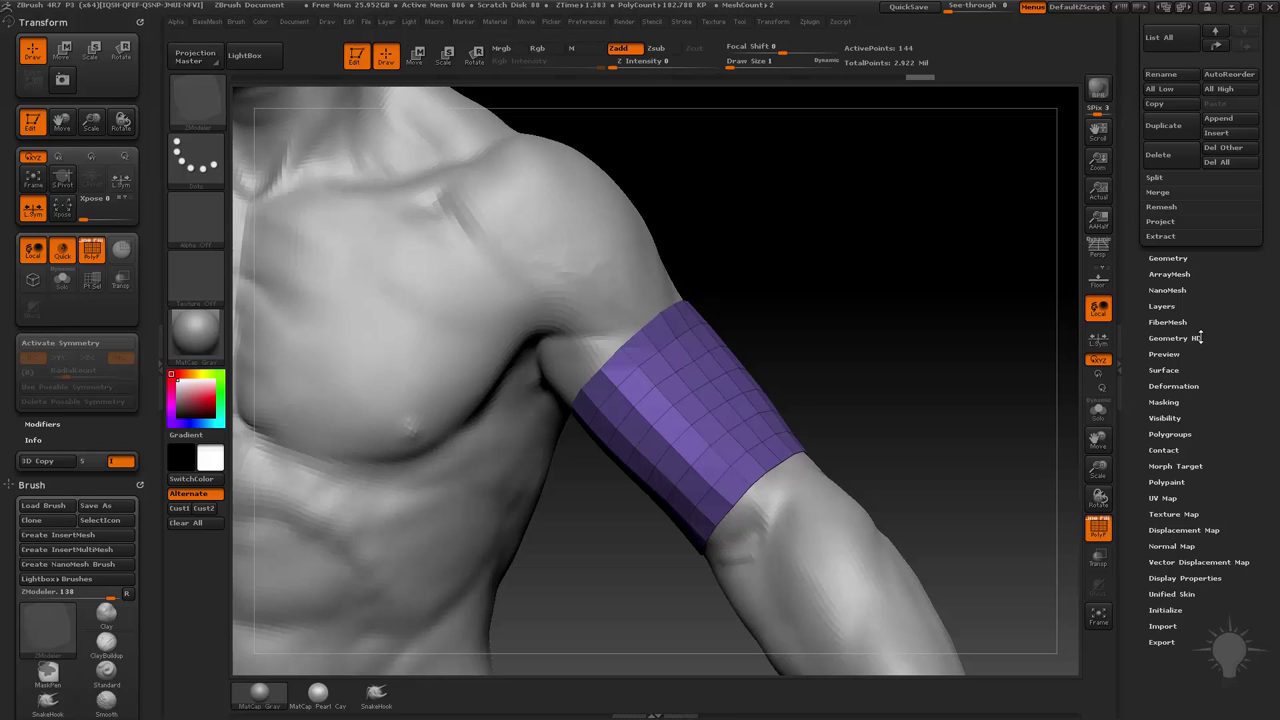
pyautogui.click(1166, 289)
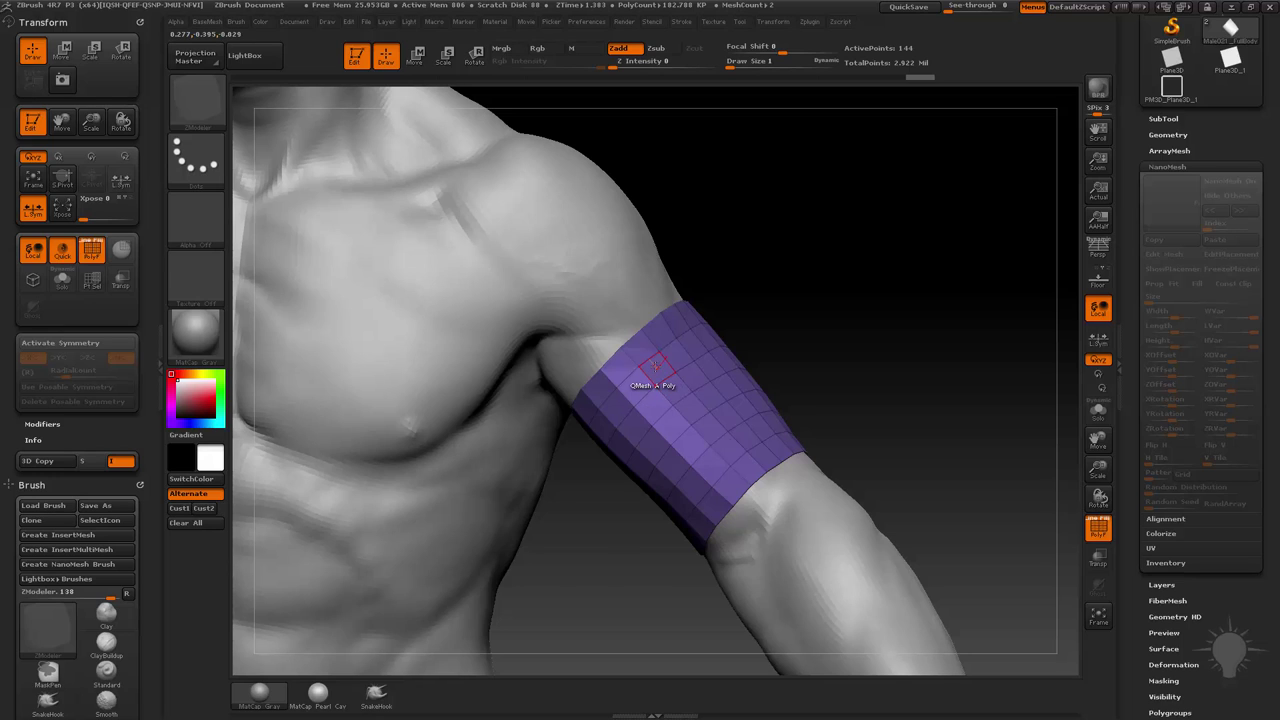
# Set the polygon action to Insert NanoMesh with target All Polygons, and insert the PM3D_Plane3D_1 frame across the armband.
pyautogui.press('space')
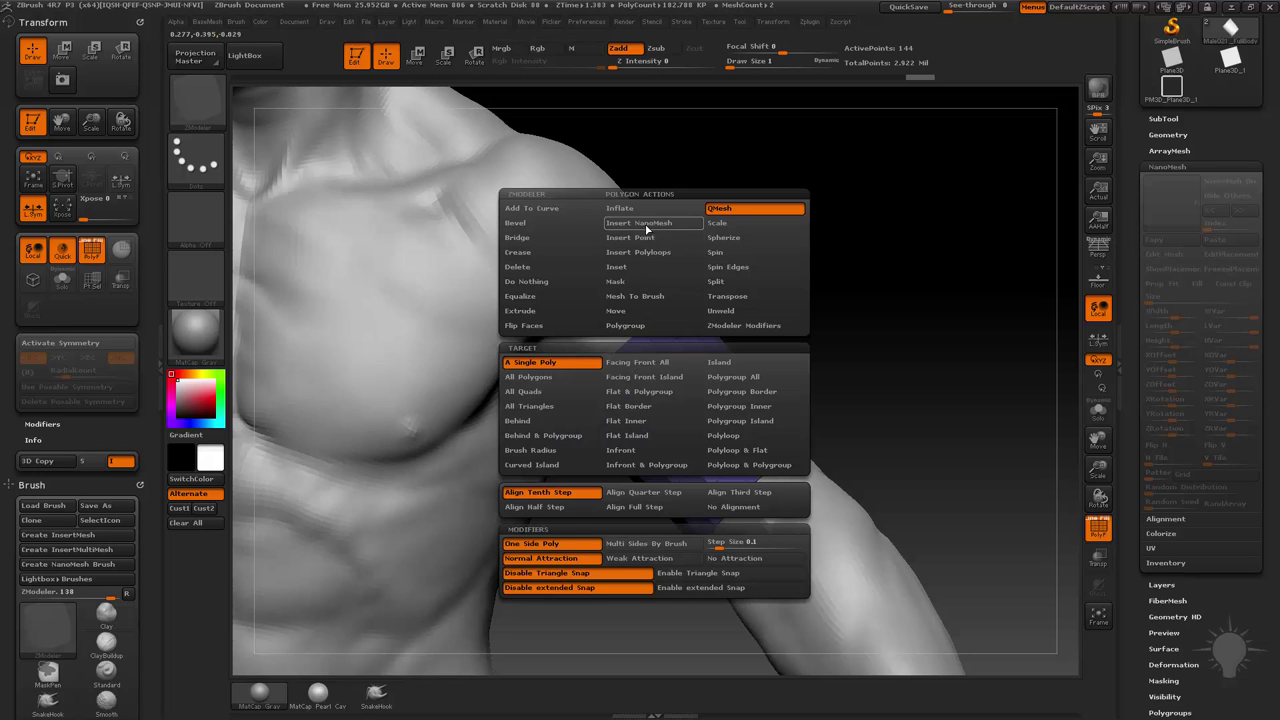
pyautogui.click(646, 224)
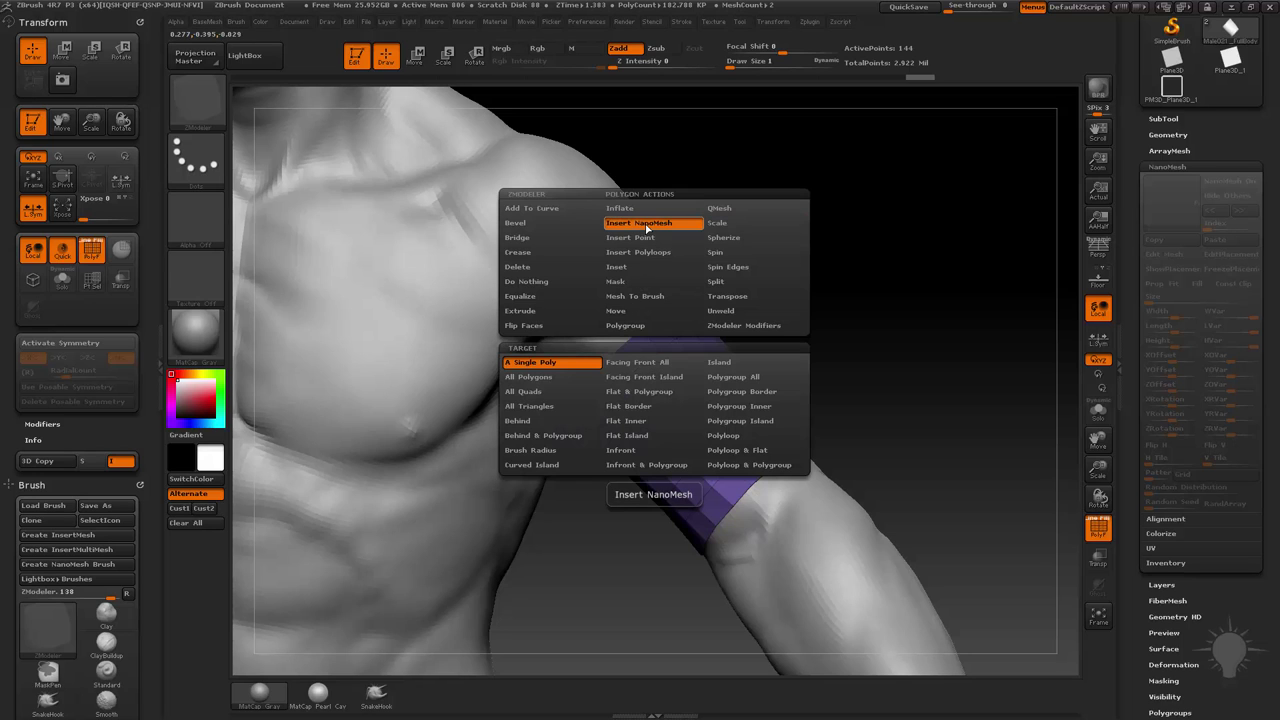
pyautogui.click(548, 379)
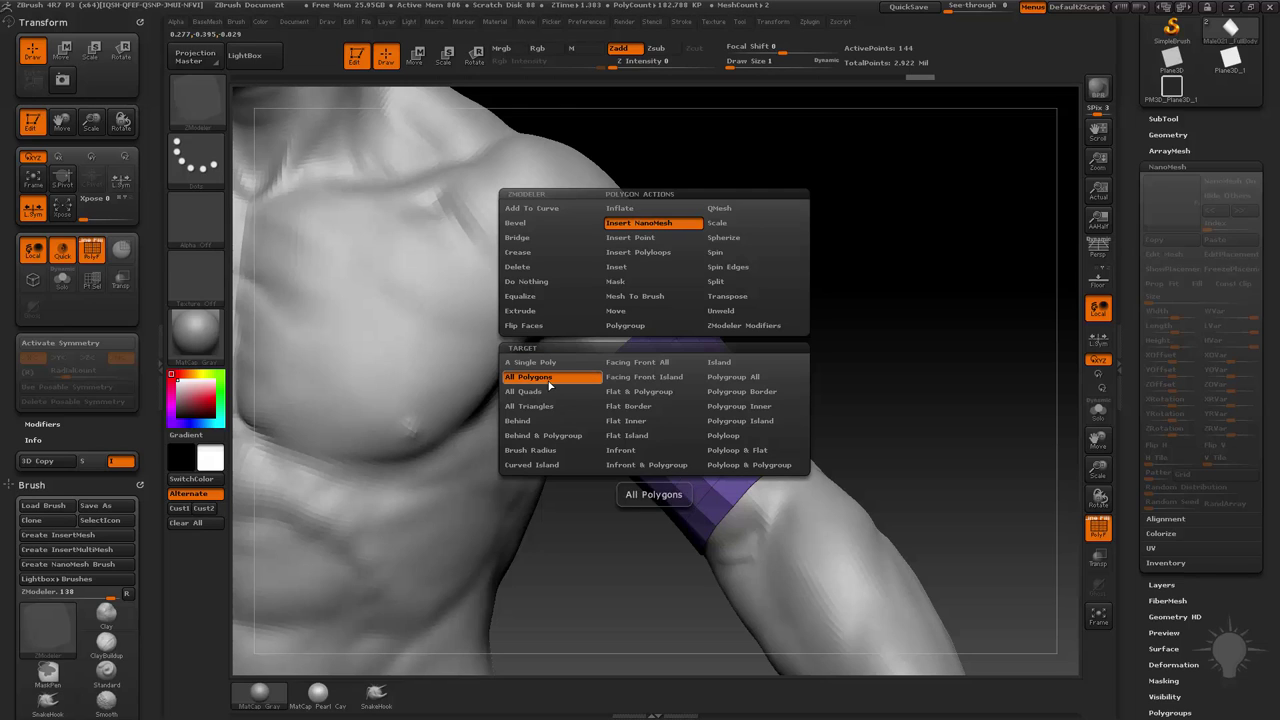
pyautogui.click(752, 378)
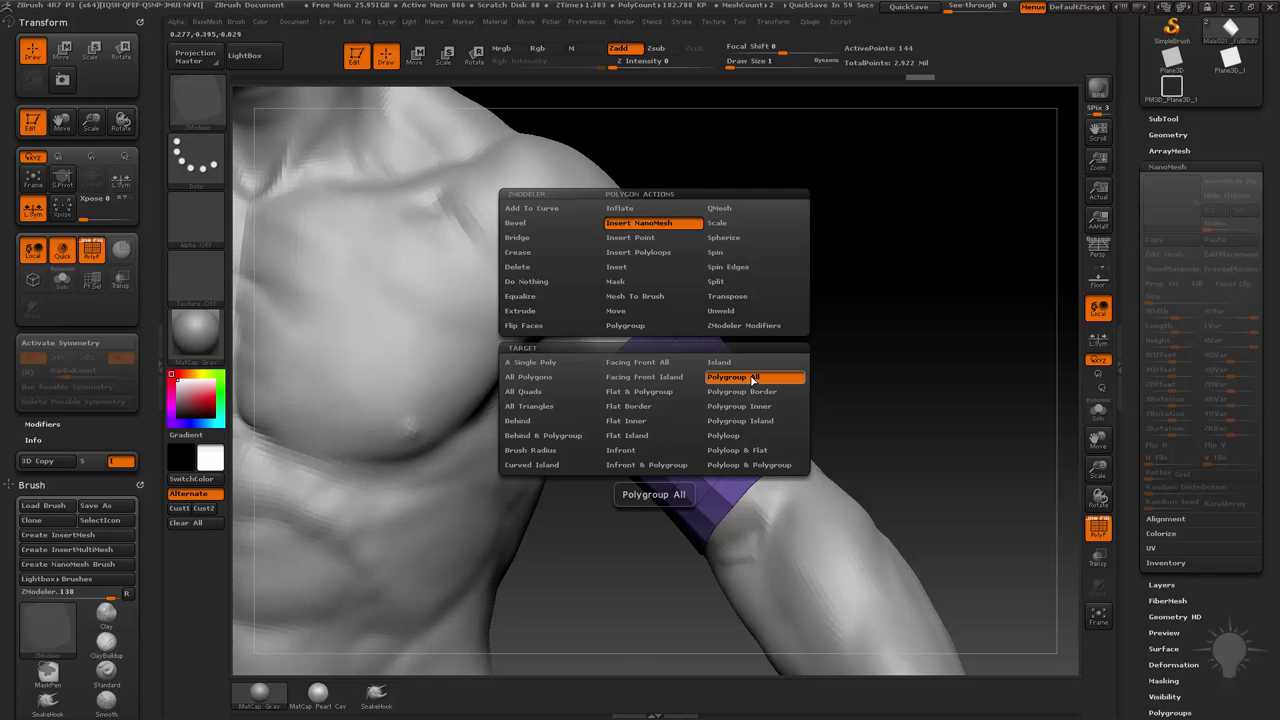
pyautogui.click(546, 380)
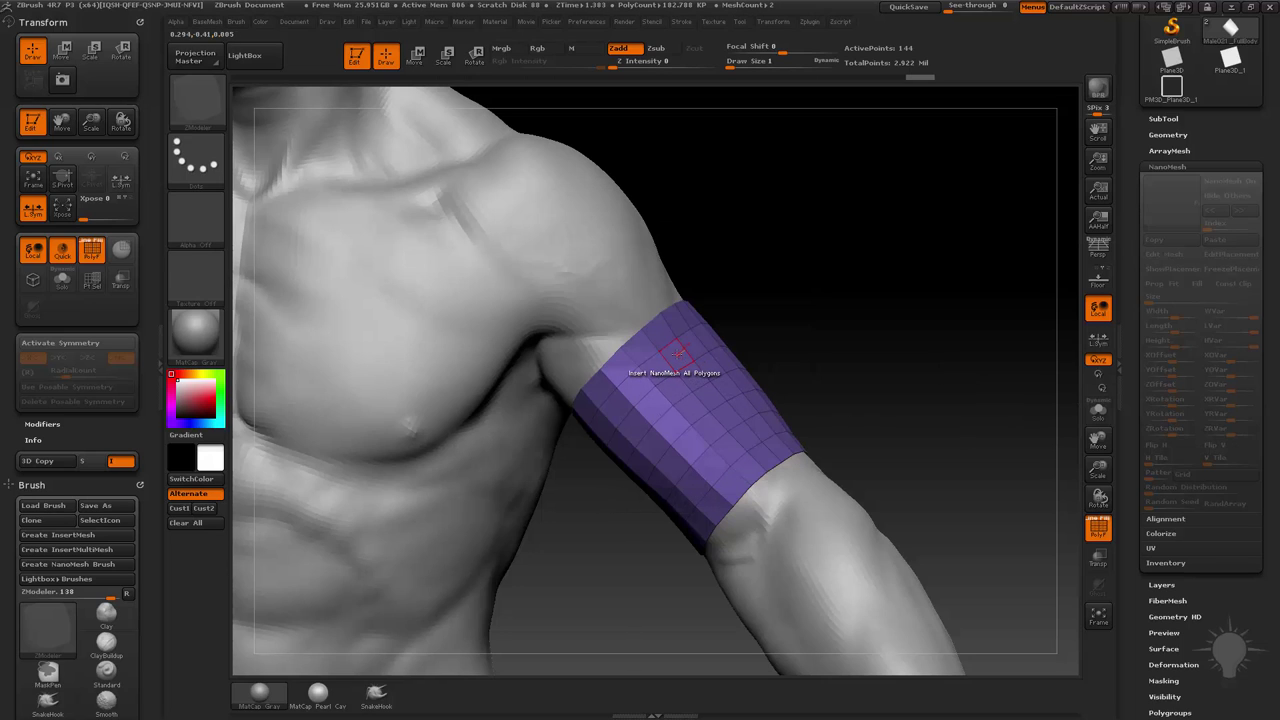
pyautogui.click(676, 352)
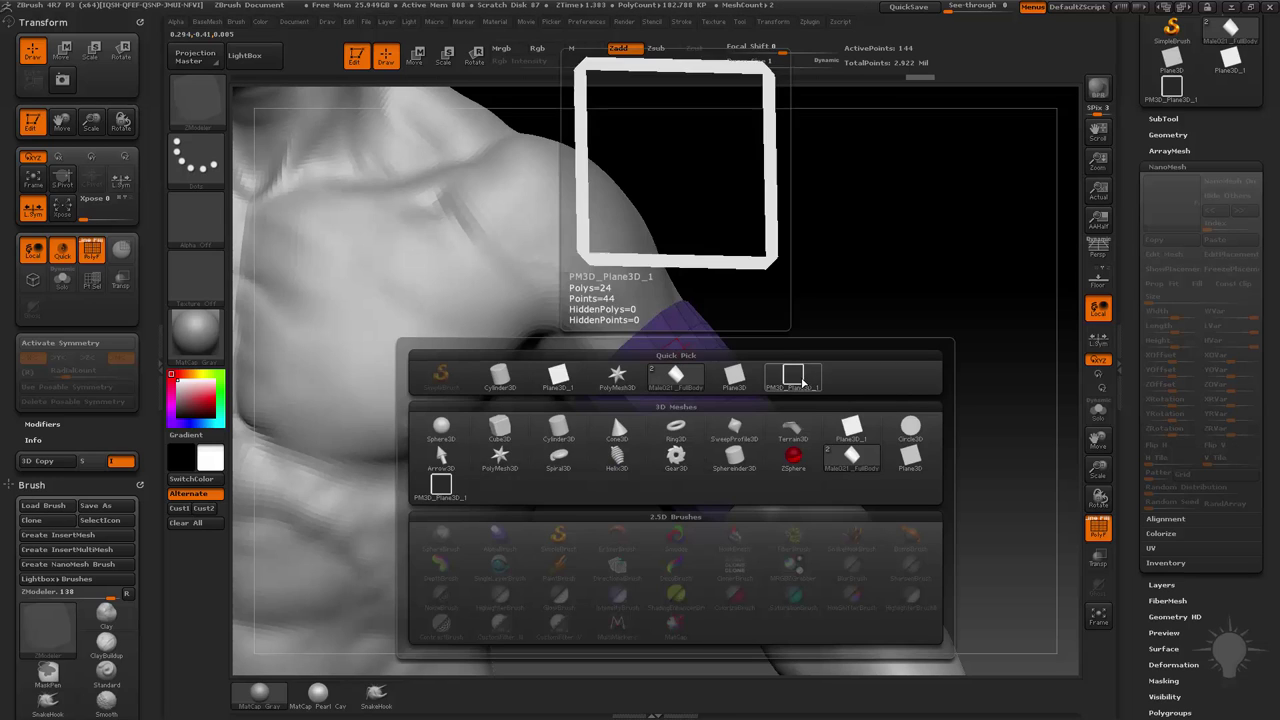
pyautogui.click(812, 380)
pyautogui.click(692, 368)
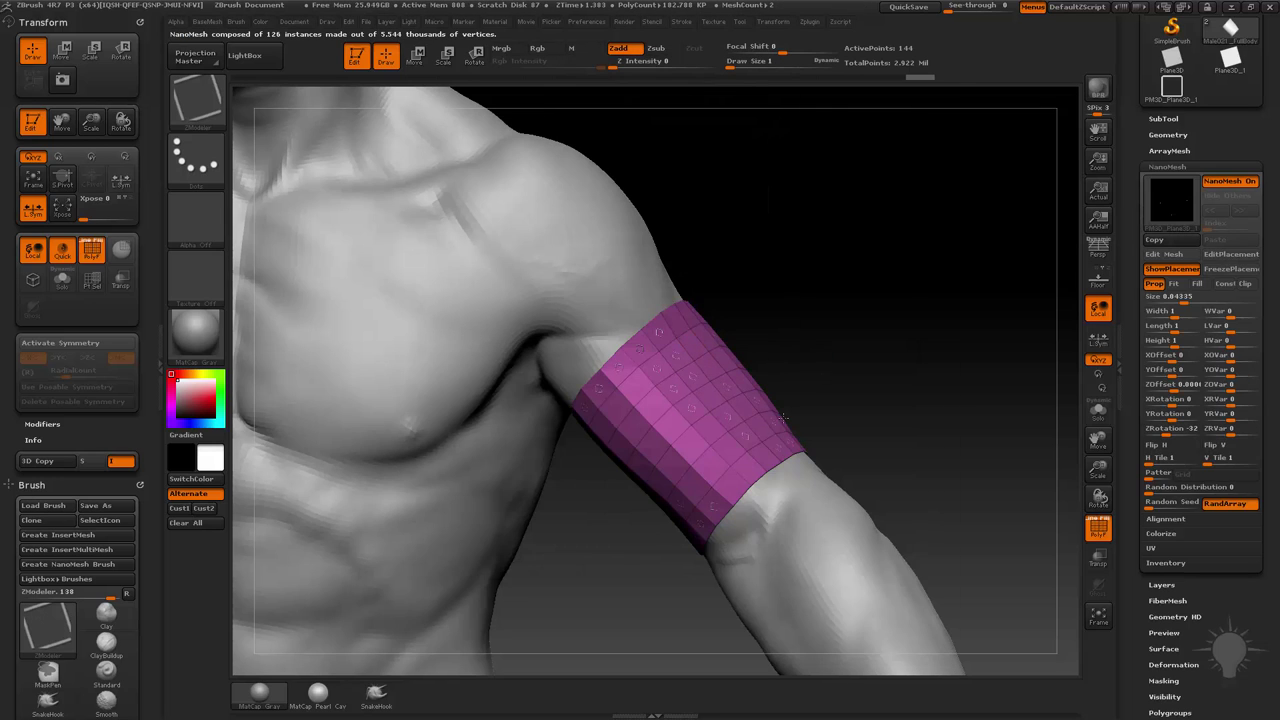
# Set the NanoMesh Z rotation to 45 degrees so the frames align with the armband's diagonal polygons.
pyautogui.keyDown('alt'); pyautogui.moveTo(893, 336); pyautogui.dragTo(941, 225); pyautogui.keyUp('alt')
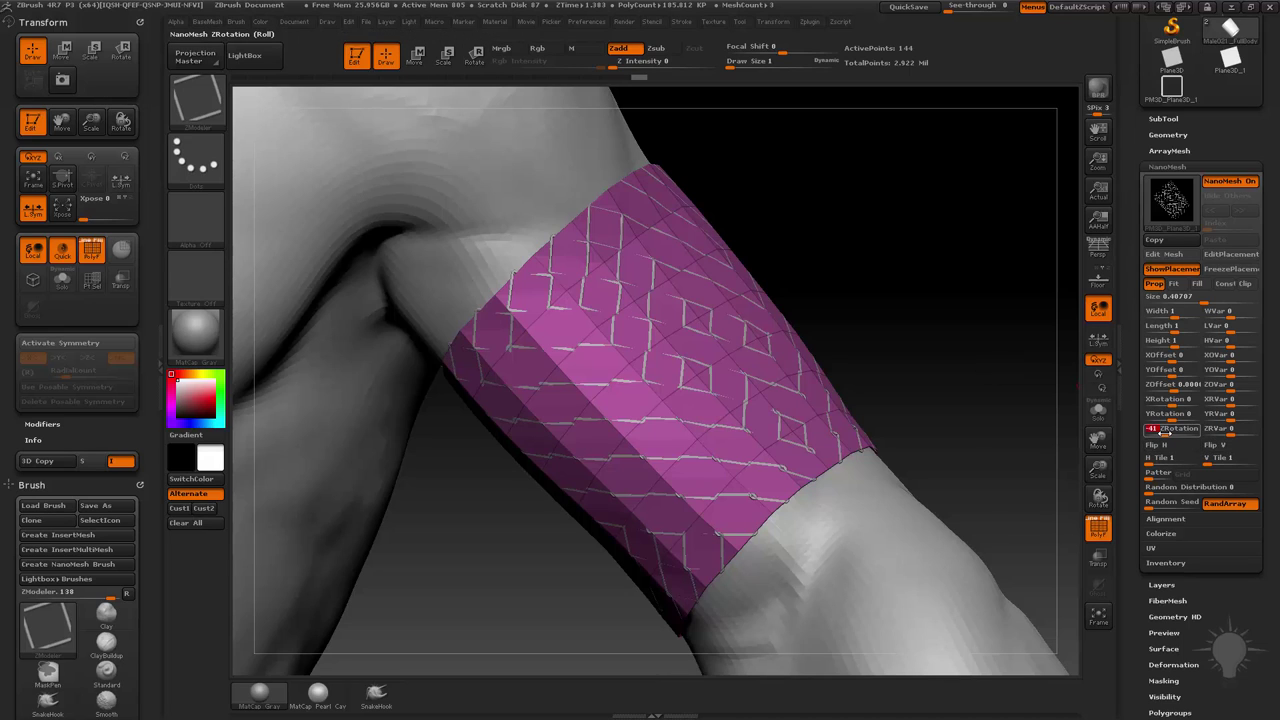
pyautogui.press('Return')
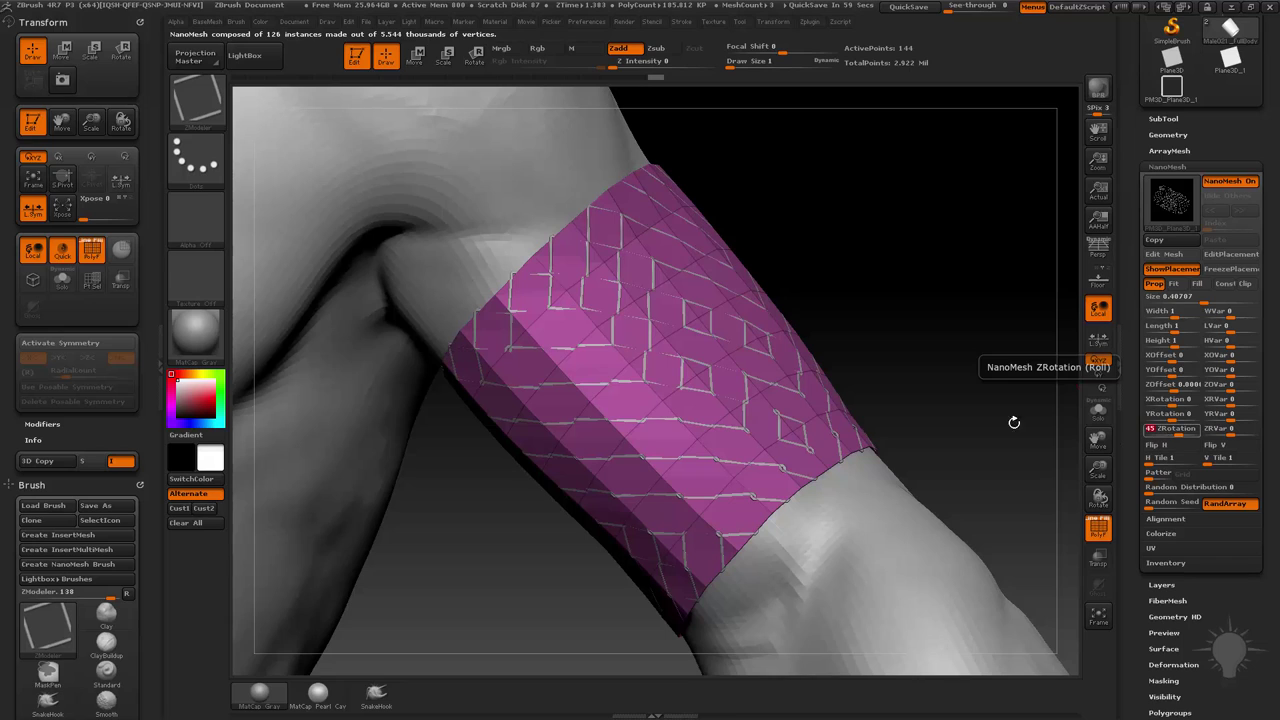
pyautogui.moveTo(1014, 423); pyautogui.dragTo(985, 320)
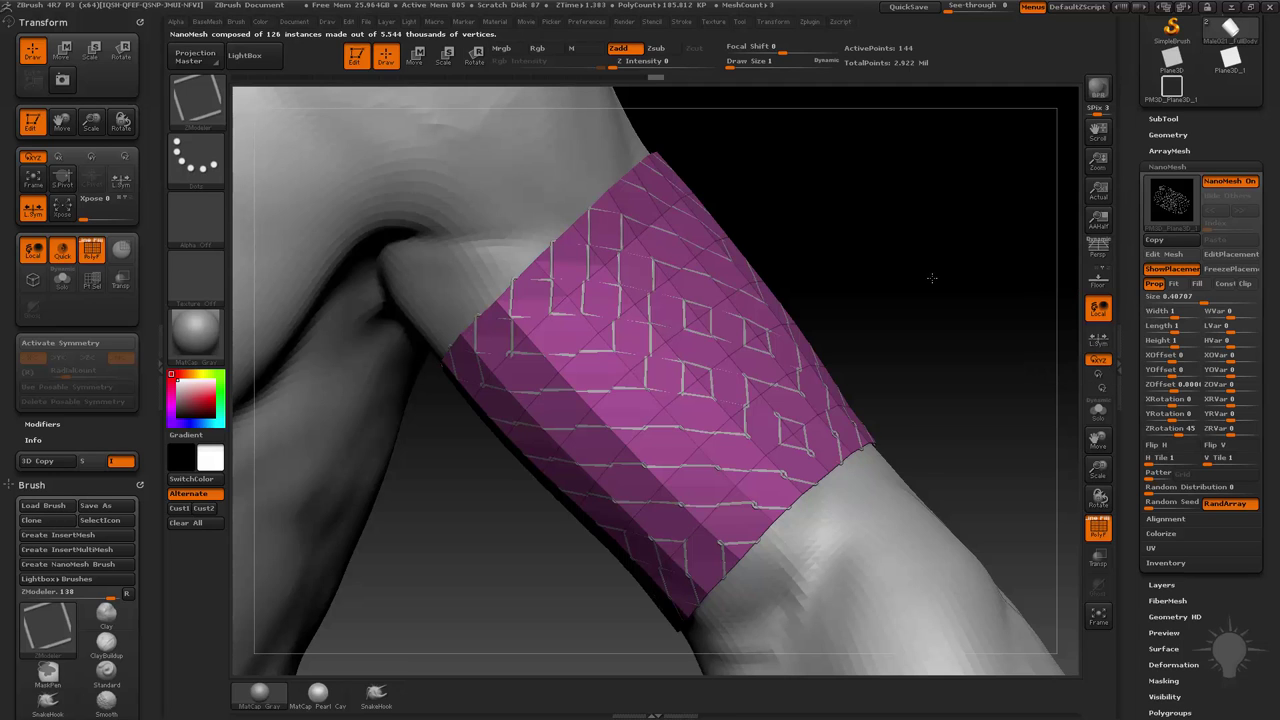
pyautogui.keyDown('alt'); pyautogui.moveTo(931, 277); pyautogui.dragTo(926, 354); pyautogui.keyUp('alt')
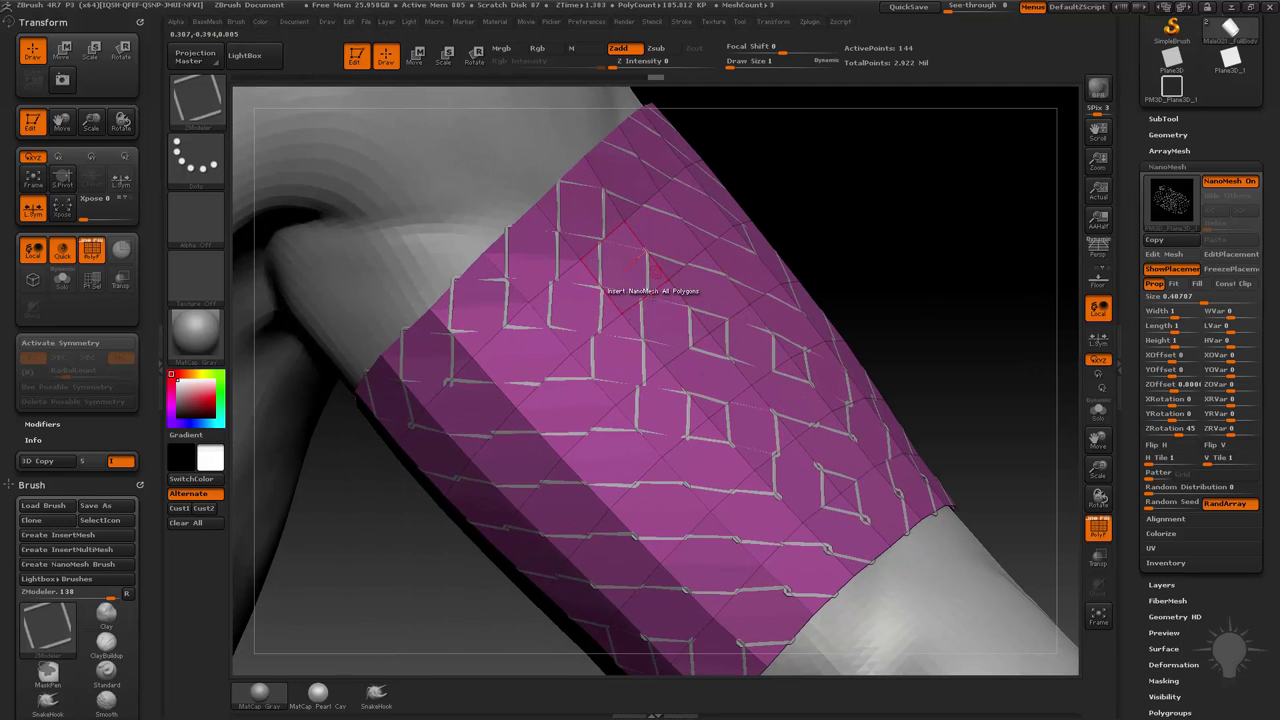
# Switch the NanoMesh placement to Fit at size 1, try Fill mode, and return to Fit.
pyautogui.click(1181, 283)
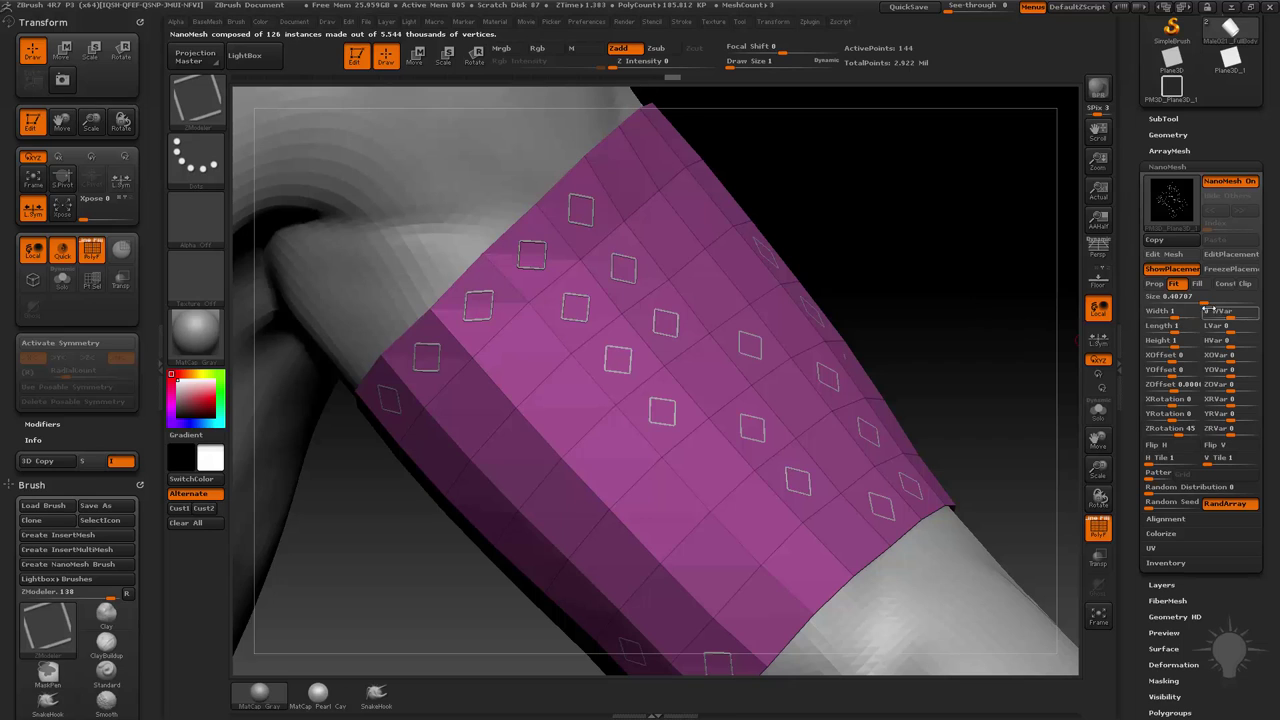
pyautogui.write('1')
pyautogui.press('Return')
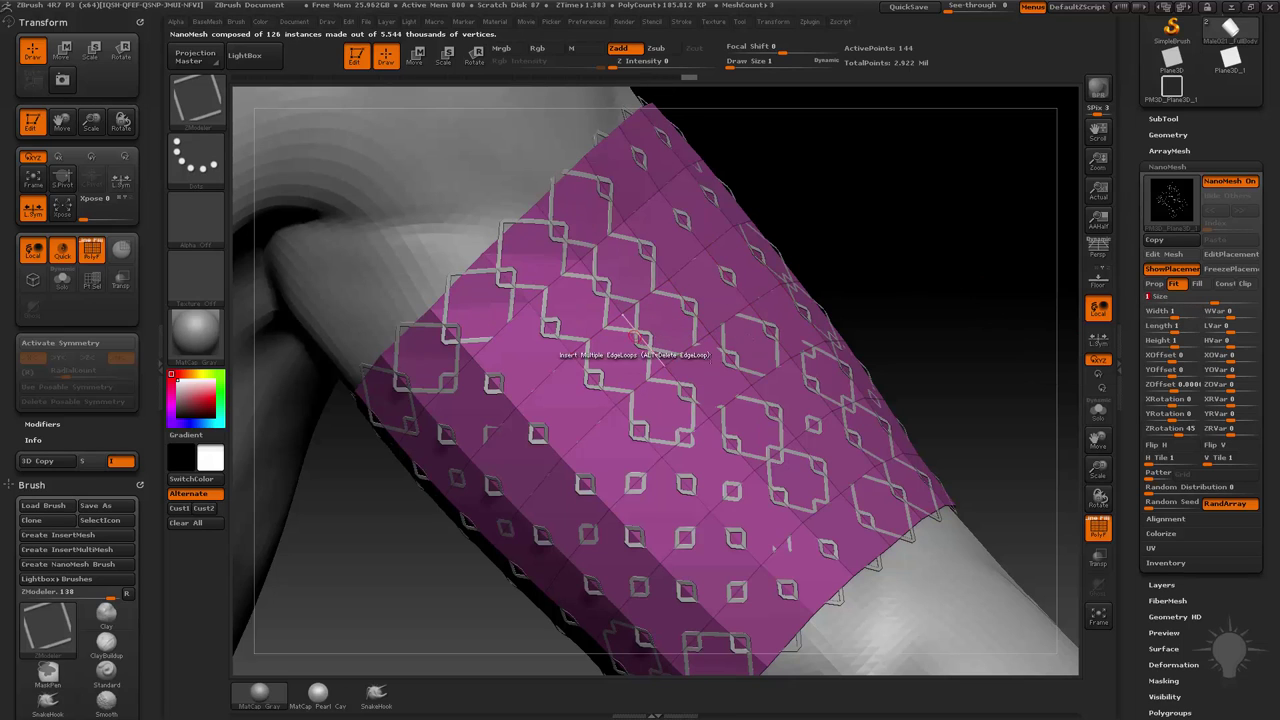
pyautogui.click(1199, 284)
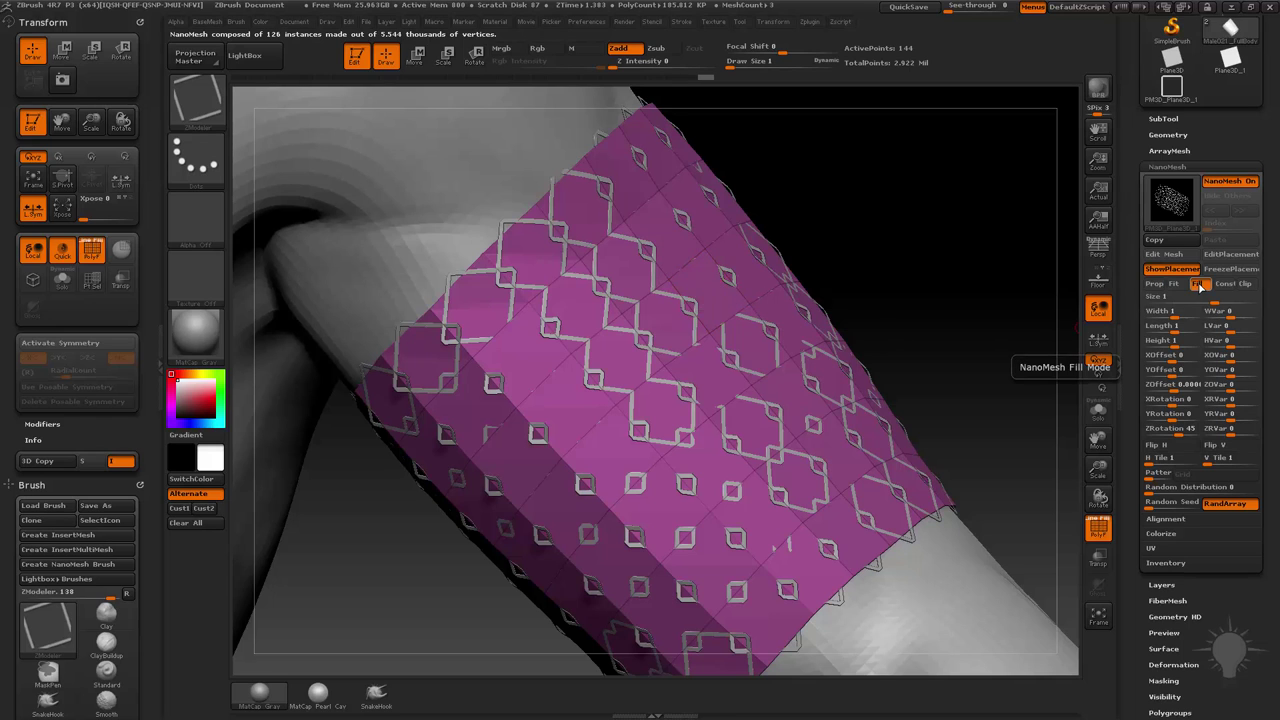
pyautogui.click(1175, 284)
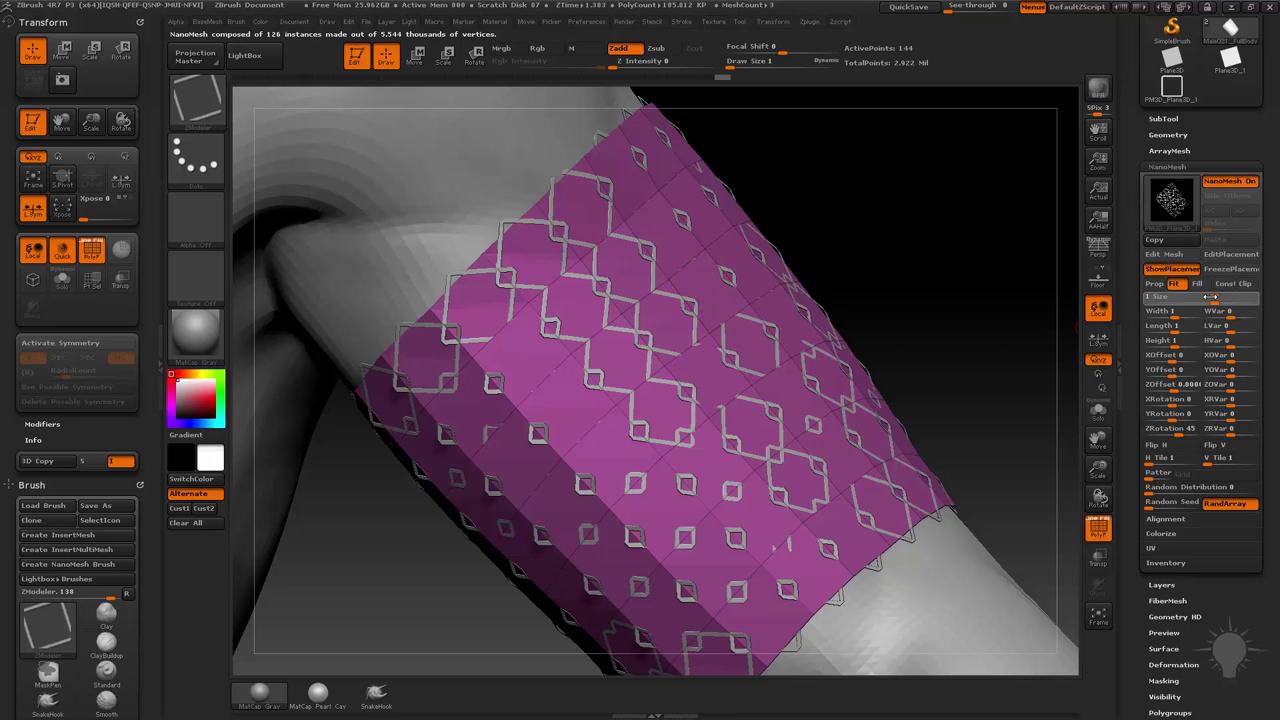
# Set the NanoMesh size to 0.75 so neighbouring frames meet edge to edge.
pyautogui.moveTo(1210, 297); pyautogui.dragTo(1130, 299)
pyautogui.click(1211, 300)
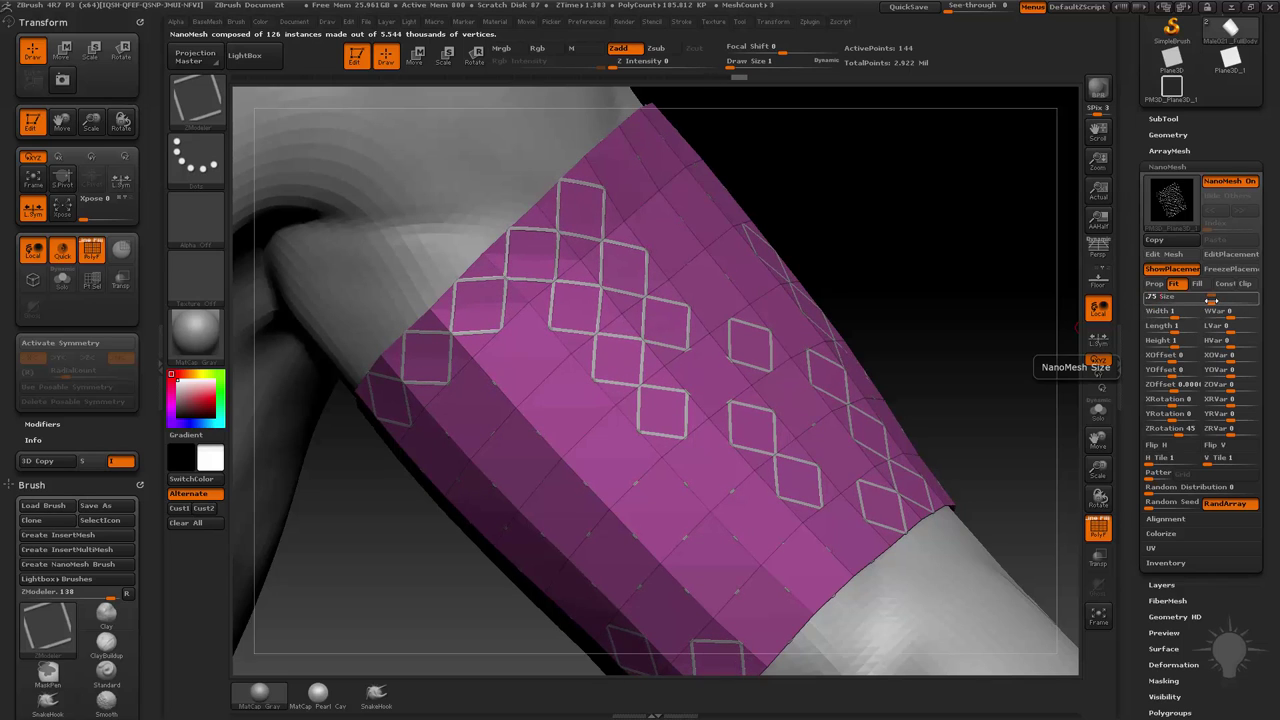
pyautogui.write('.75')
pyautogui.press('Return')
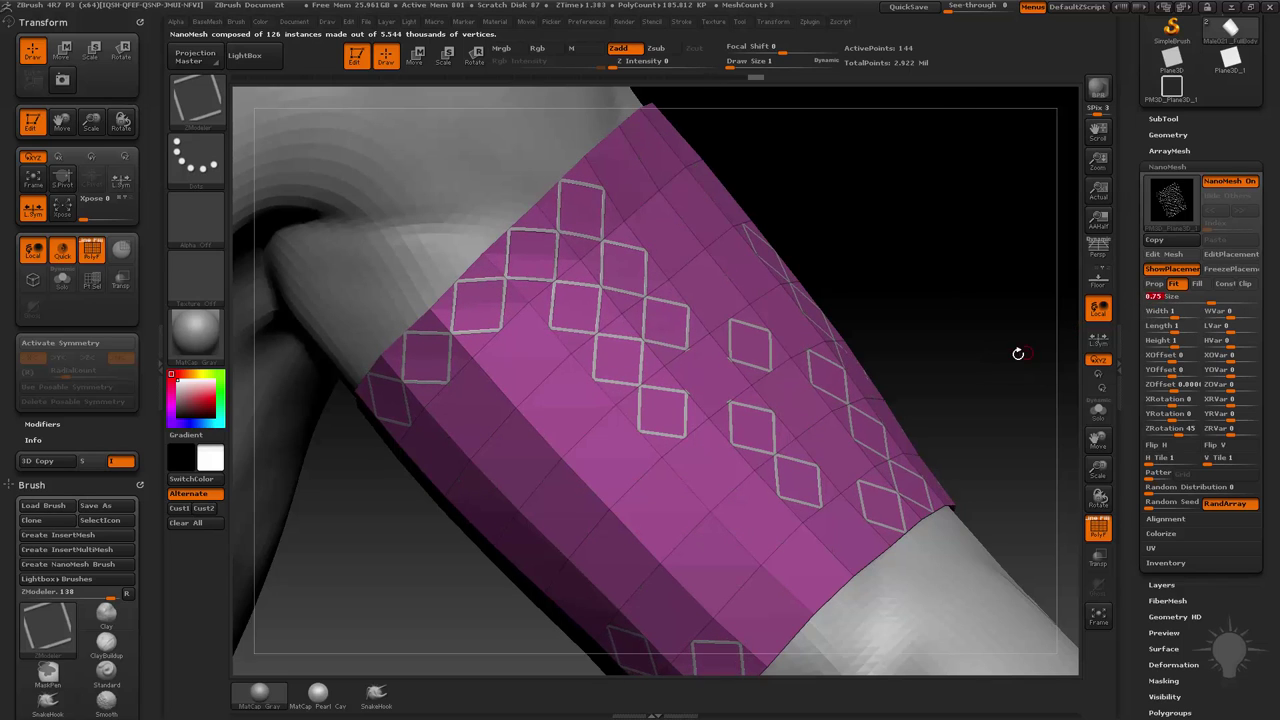
# Convert the armband's NanoMesh instances into real geometry with One To Mesh.
pyautogui.click(1173, 564)
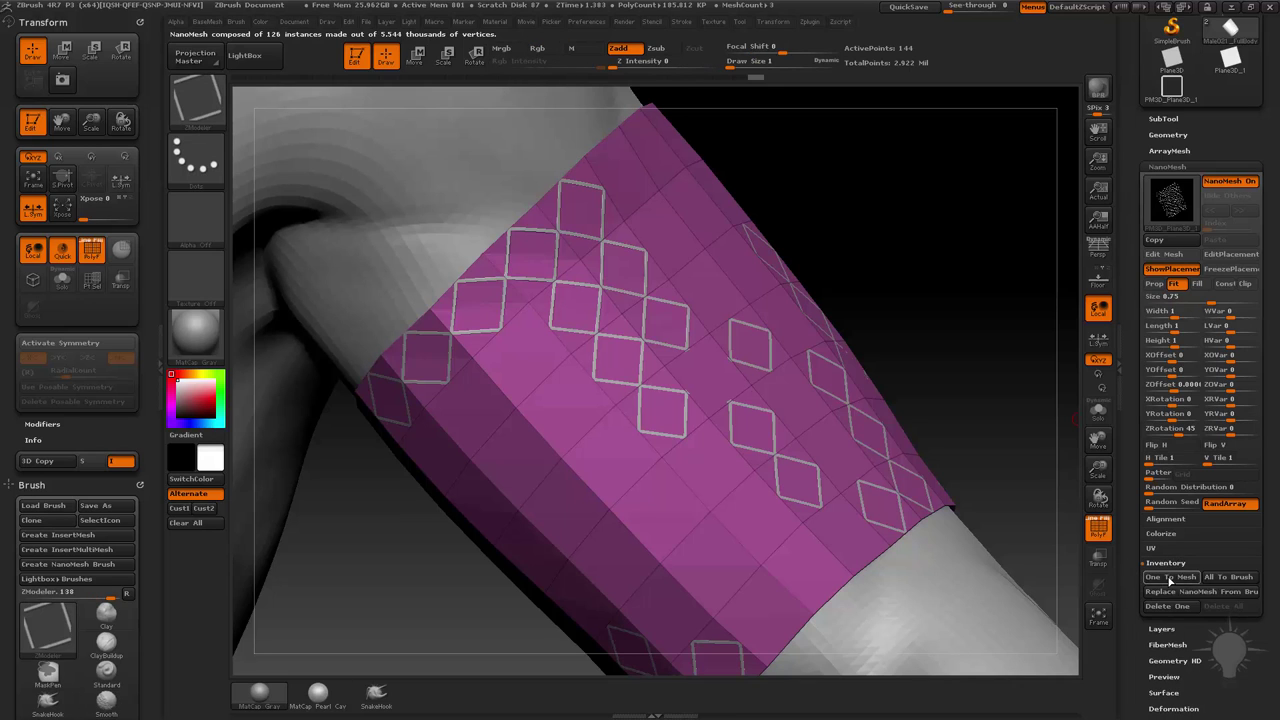
pyautogui.click(1169, 579)
pyautogui.moveTo(1131, 444); pyautogui.dragTo(1148, 660)
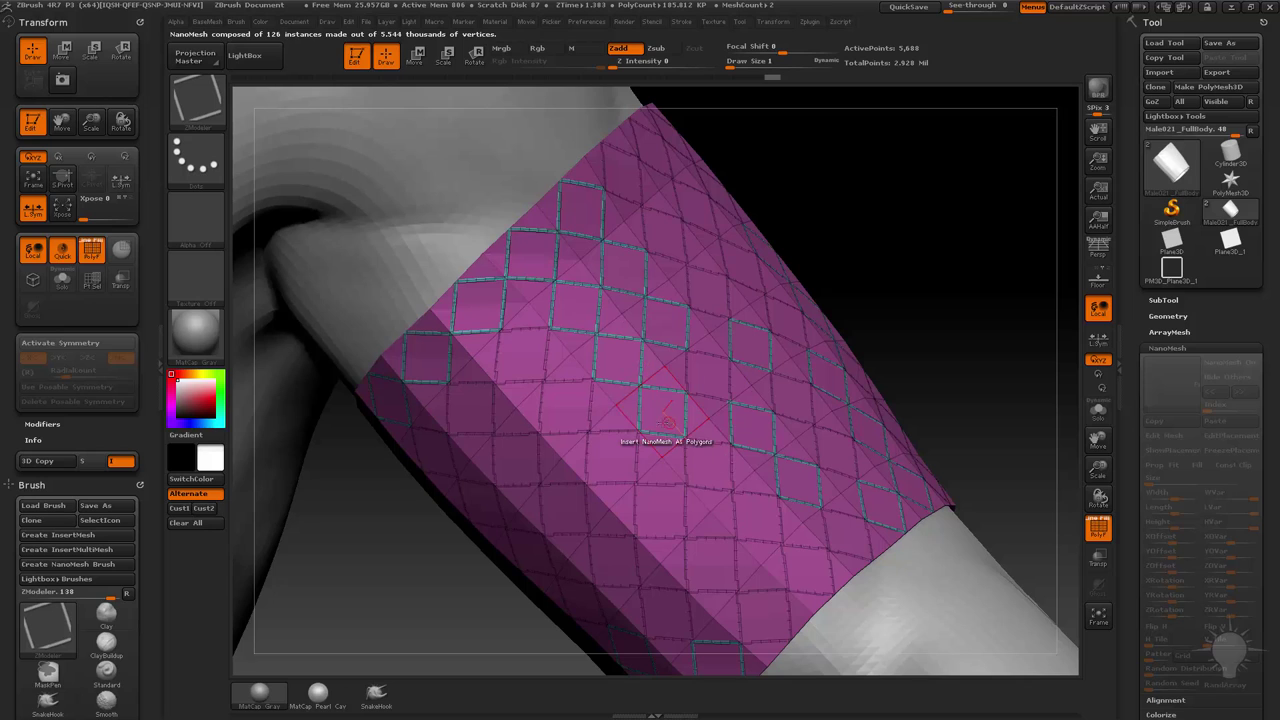
# Split the armband subtool by polygroups with Groups Split, separating the frame lattice from the base mesh.
pyautogui.click(1164, 300)
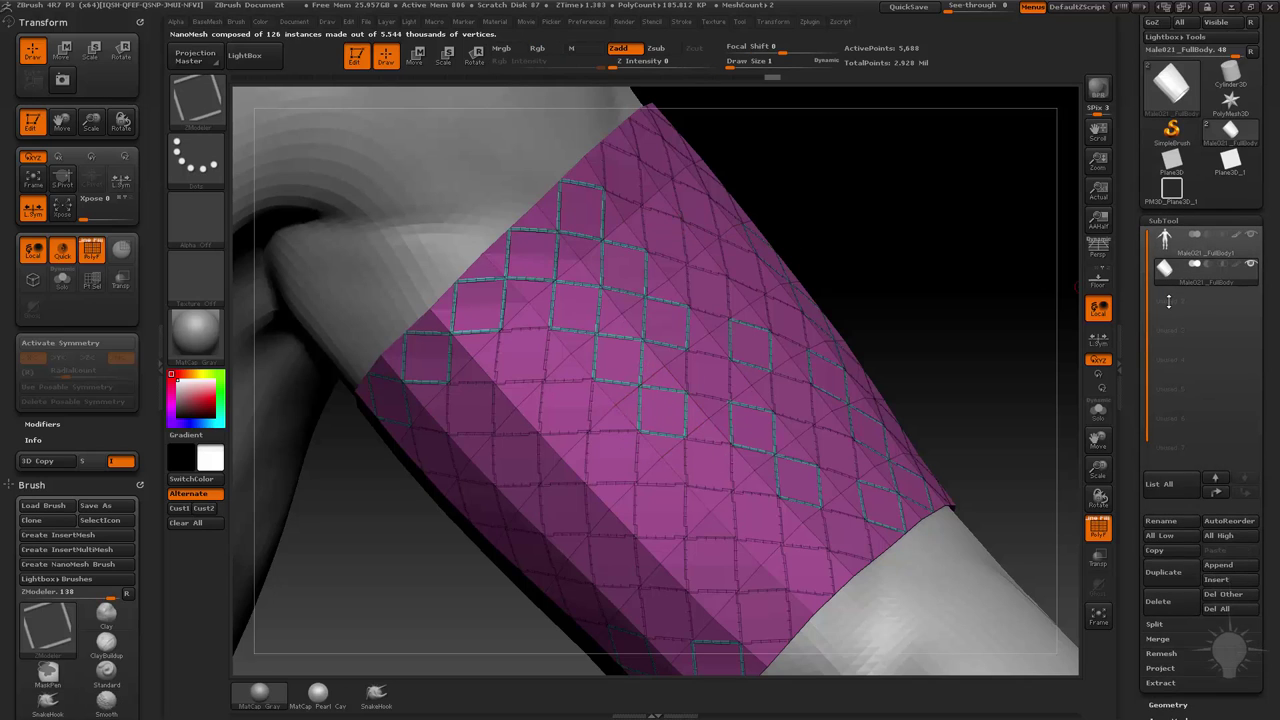
pyautogui.moveTo(1130, 366); pyautogui.dragTo(1134, 311)
pyautogui.keyDown('shift'); pyautogui.click(1156, 505); pyautogui.keyUp('shift')
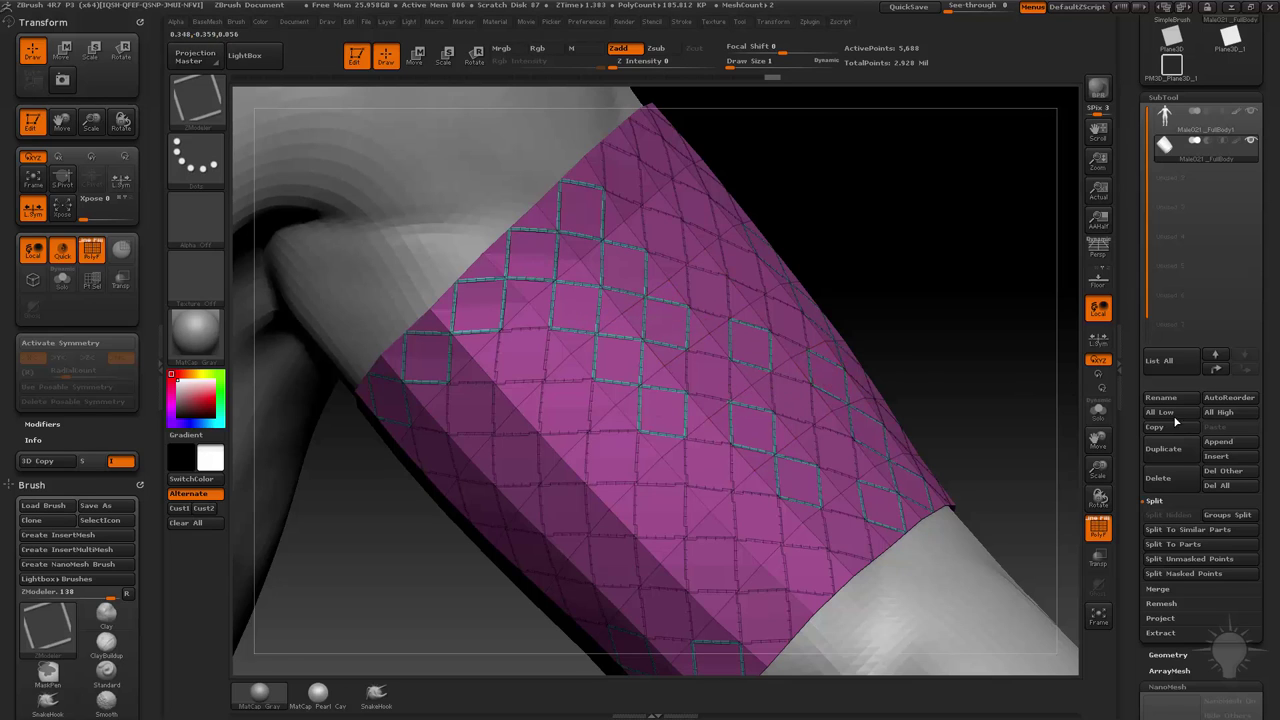
pyautogui.click(1228, 514)
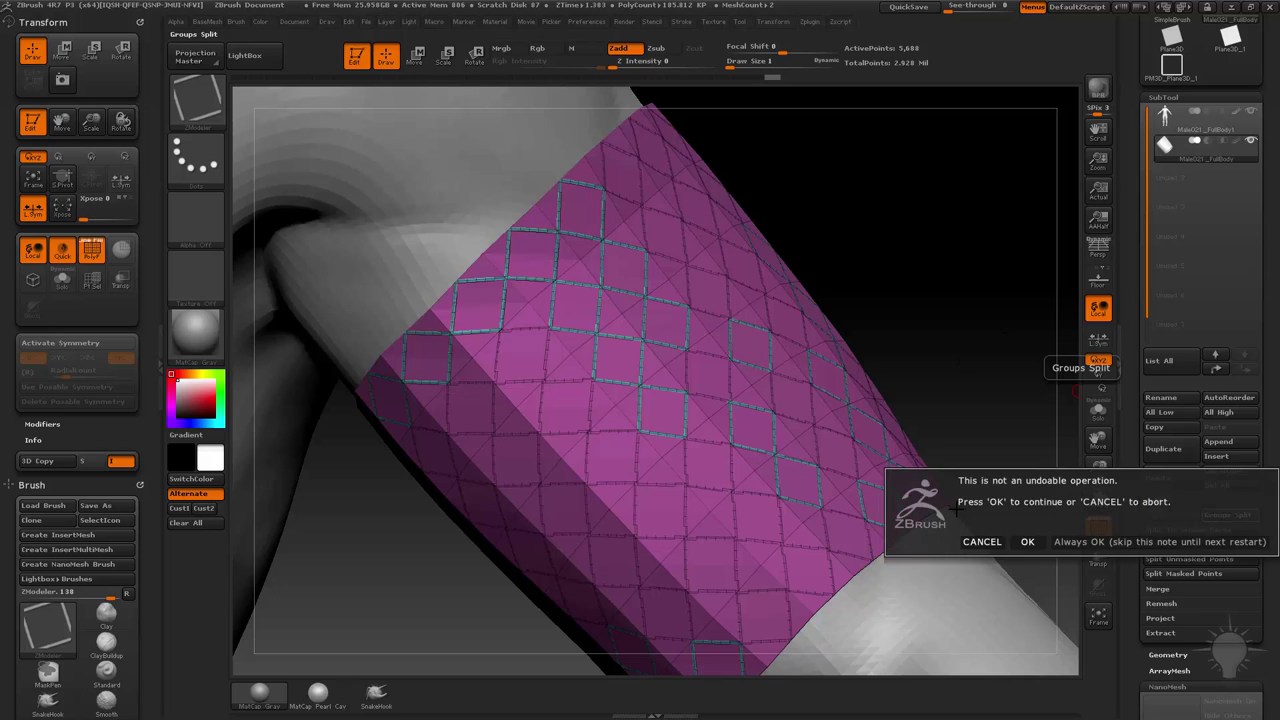
pyautogui.click(1028, 542)
# Select the frame lattice subtool, isolate it with Solo and examine the joints between neighbouring frames up close.
pyautogui.click(1223, 190)
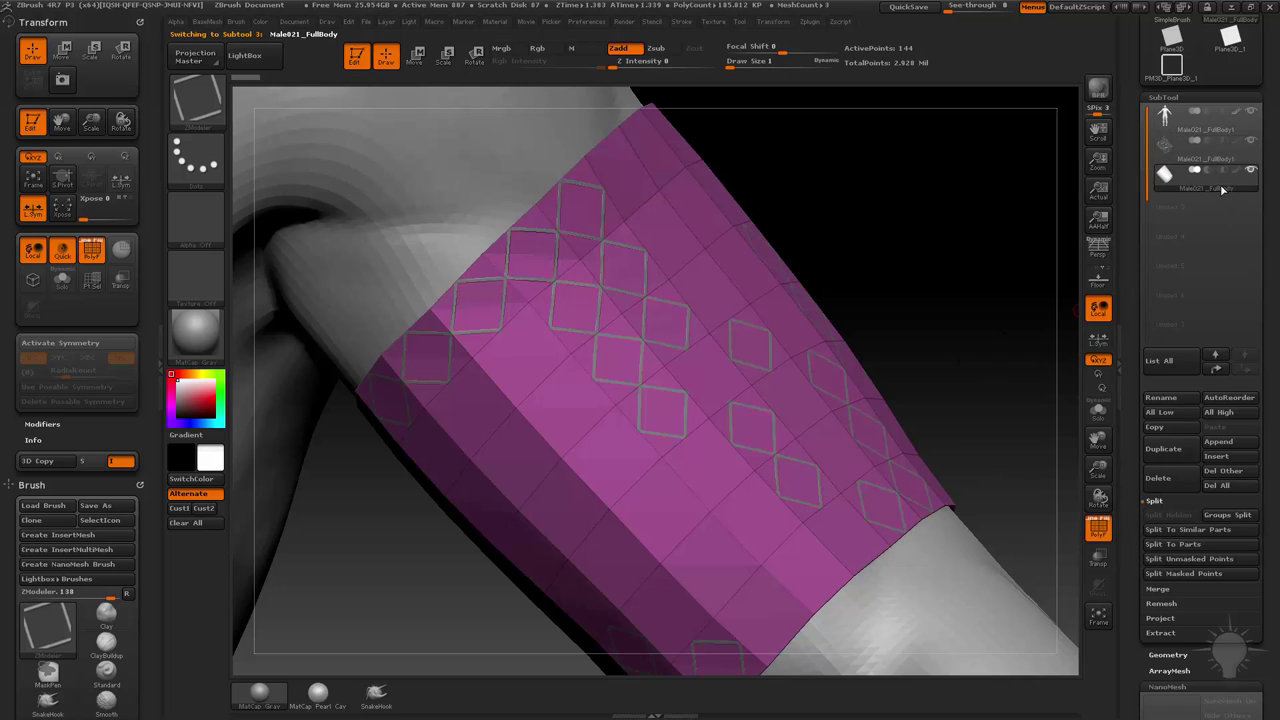
pyautogui.click(1210, 145)
pyautogui.click(1098, 410)
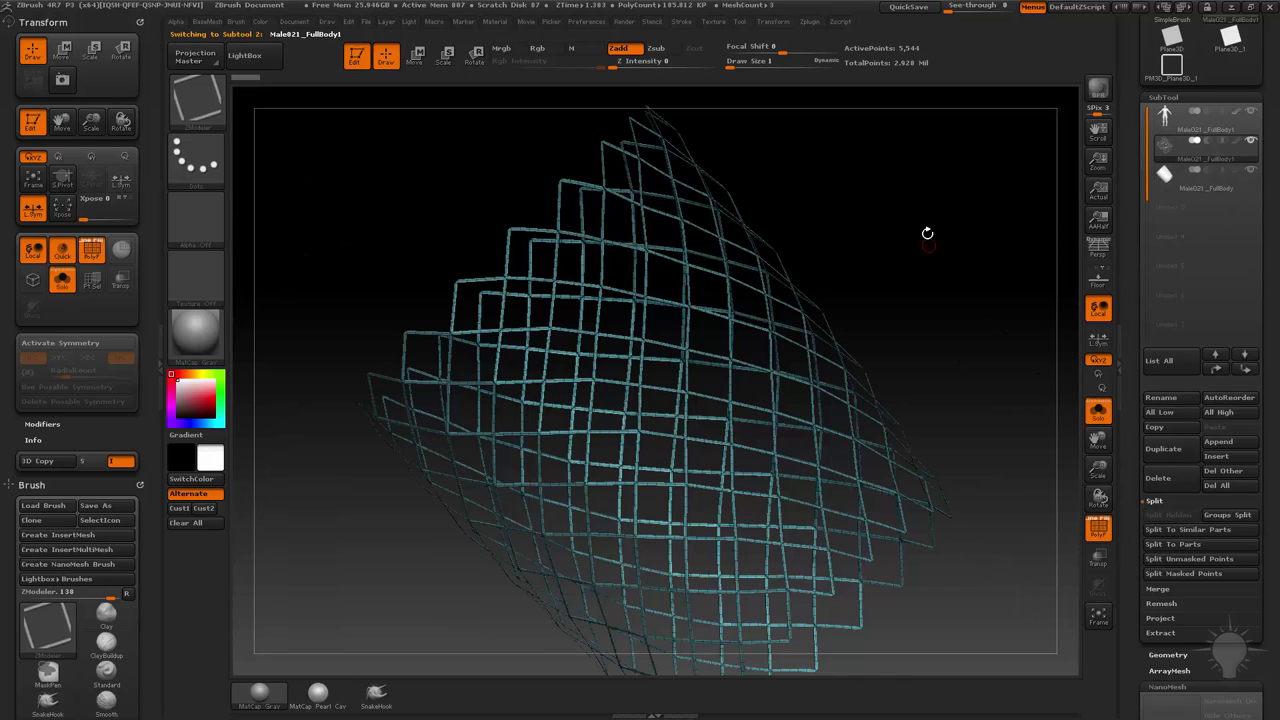
pyautogui.keyDown('alt'); pyautogui.moveTo(998, 452); pyautogui.dragTo(1022, 593); pyautogui.keyUp('alt')
pyautogui.keyDown('alt'); pyautogui.moveTo(873, 287); pyautogui.dragTo(845, 390); pyautogui.keyUp('alt')
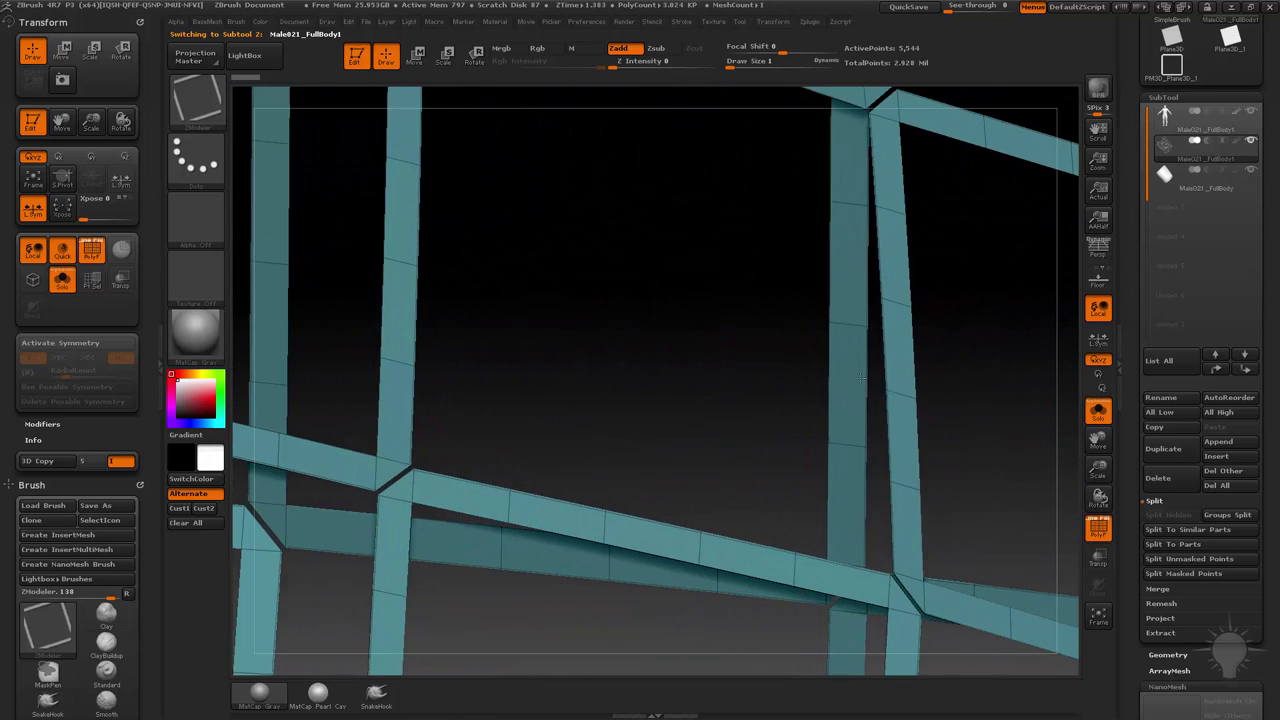
pyautogui.press('s')
pyautogui.keyDown('alt'); pyautogui.moveTo(592, 345); pyautogui.dragTo(661, 257); pyautogui.keyUp('alt')
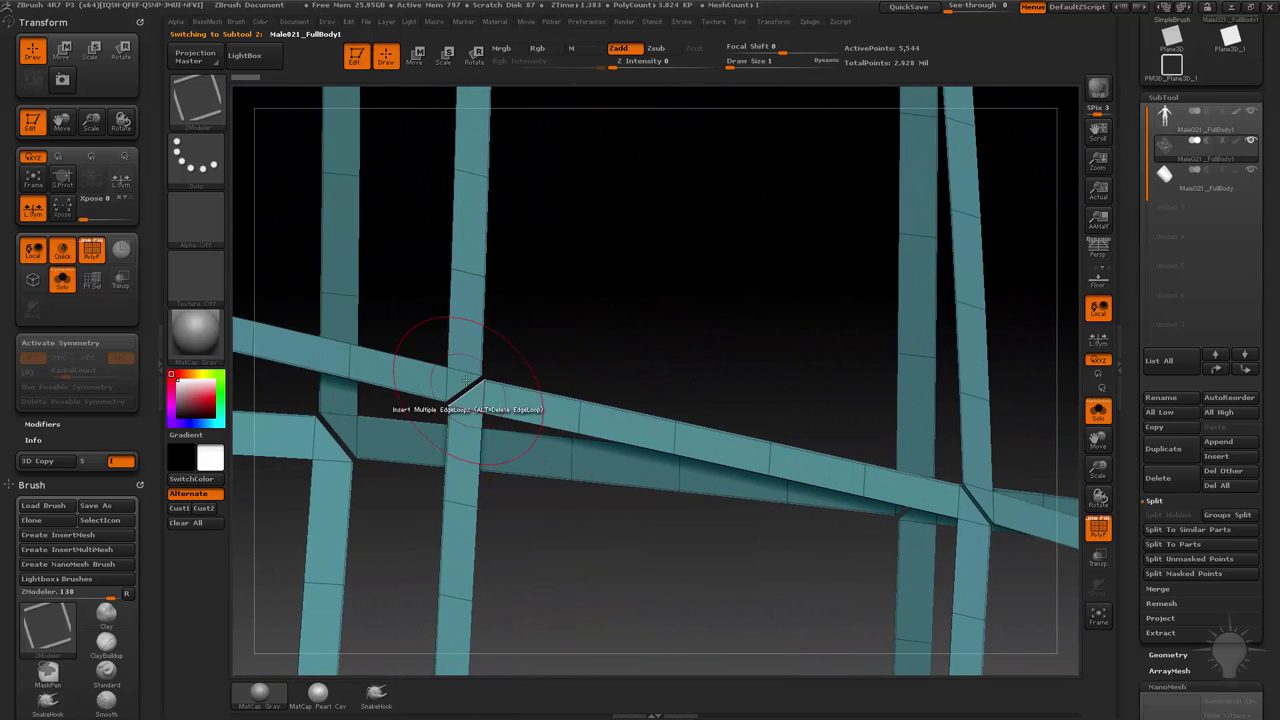
# Weld the gaps at the frame lattice's joints with WeldPoints, raising the weld distance to 35.
pyautogui.moveTo(1128, 529)
pyautogui.mouseDown()
pyautogui.moveTo(1149, 400)
pyautogui.moveTo(1136, 422)
pyautogui.mouseUp()
pyautogui.keyDown('shift'); pyautogui.click(1158, 420); pyautogui.keyUp('shift')
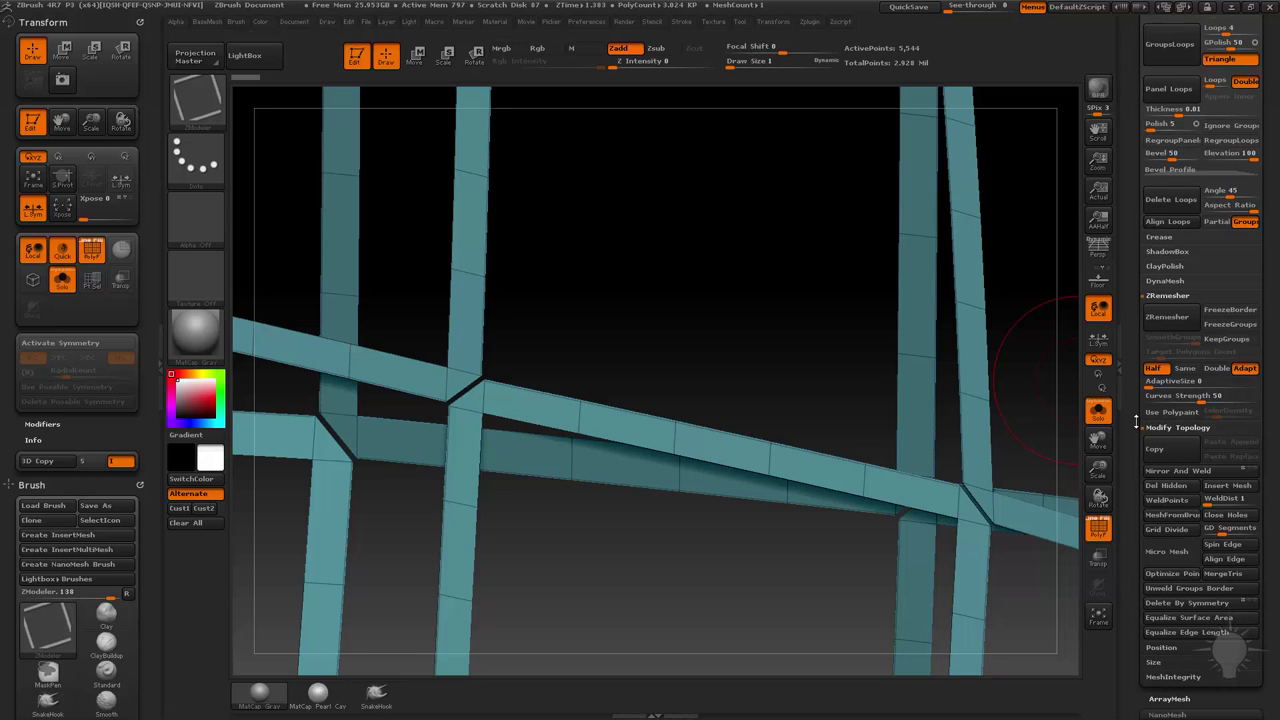
pyautogui.keyDown('shift'); pyautogui.click(1177, 295); pyautogui.keyUp('shift')
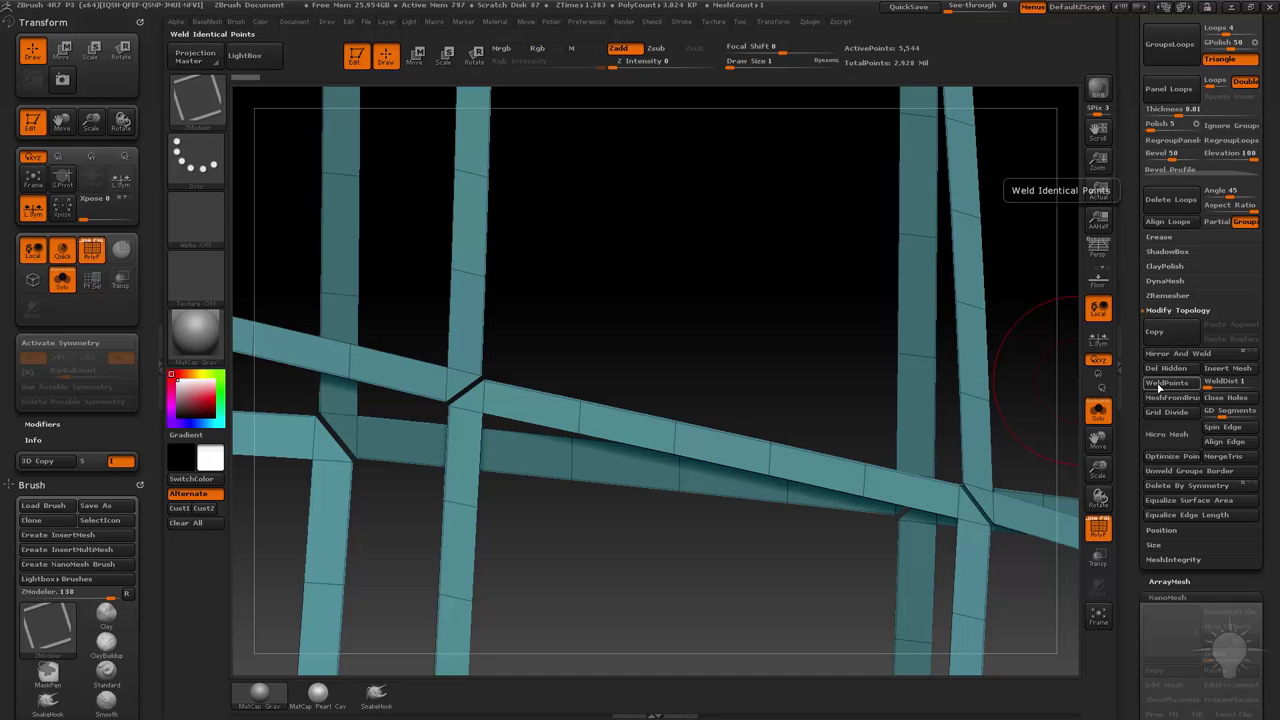
pyautogui.moveTo(1207, 386); pyautogui.dragTo(1221, 385)
pyautogui.click(1194, 387)
pyautogui.click(1190, 386)
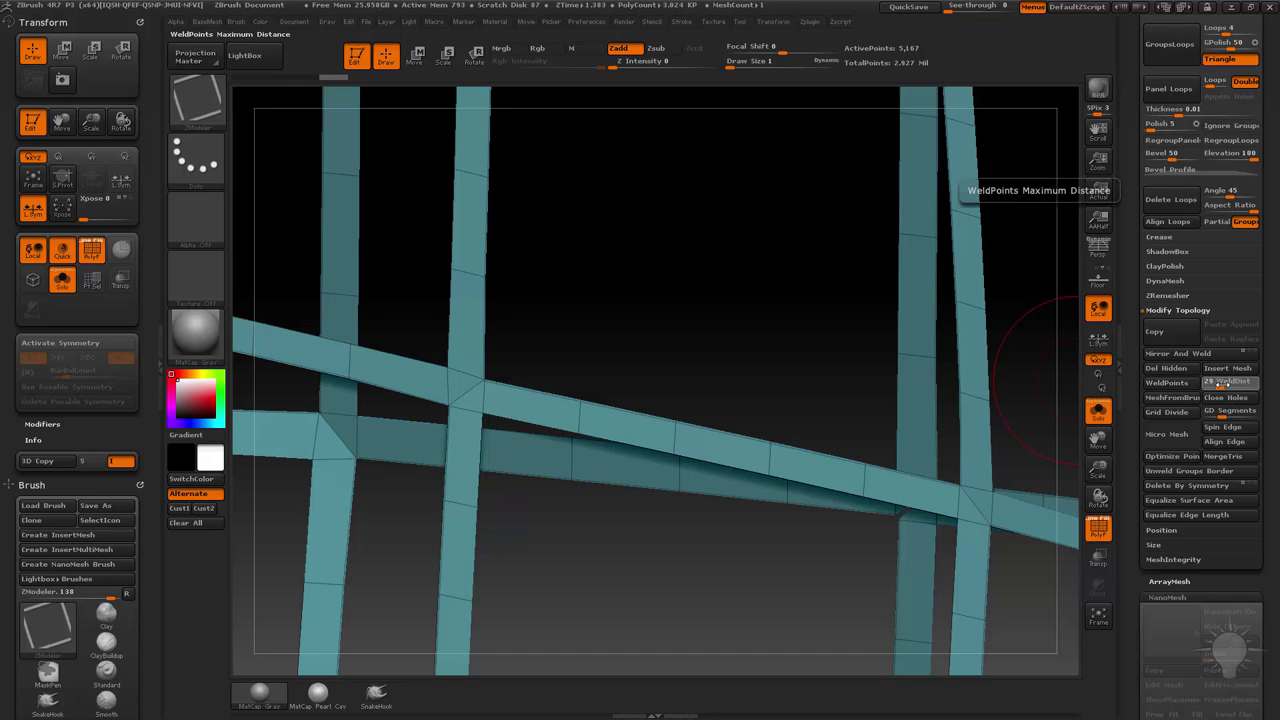
pyautogui.click(1192, 386)
# Delete the welded frame lattice subtool, keeping the low-poly armband base mesh.
pyautogui.keyDown('alt'); pyautogui.moveTo(800, 312); pyautogui.dragTo(583, 182); pyautogui.keyUp('alt')
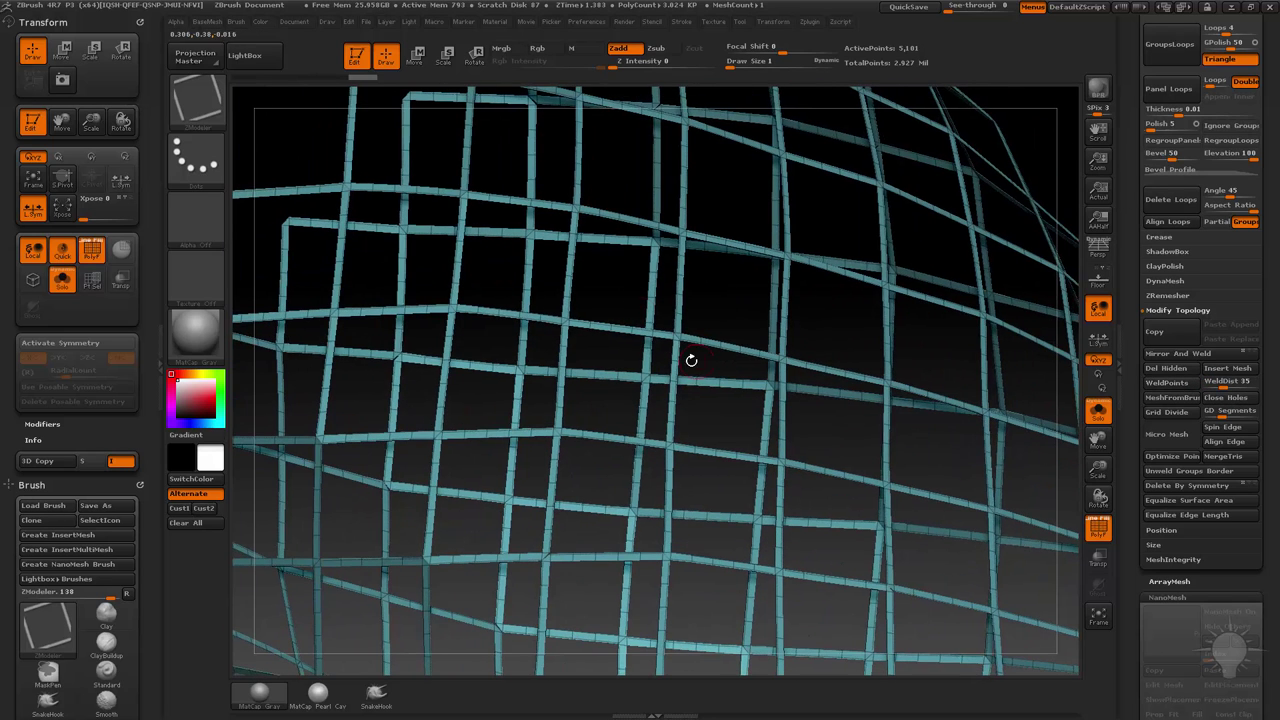
pyautogui.keyDown('alt'); pyautogui.moveTo(735, 301); pyautogui.dragTo(648, 152); pyautogui.keyUp('alt')
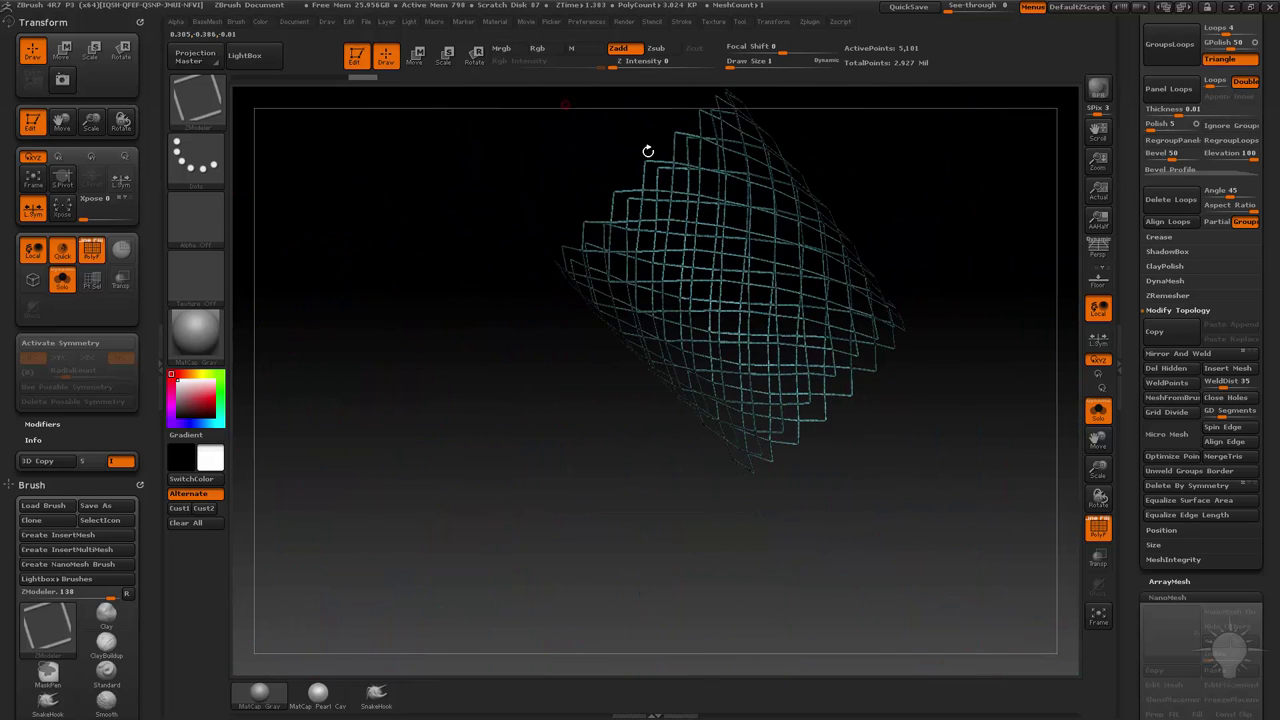
pyautogui.moveTo(880, 205); pyautogui.dragTo(1075, 296)
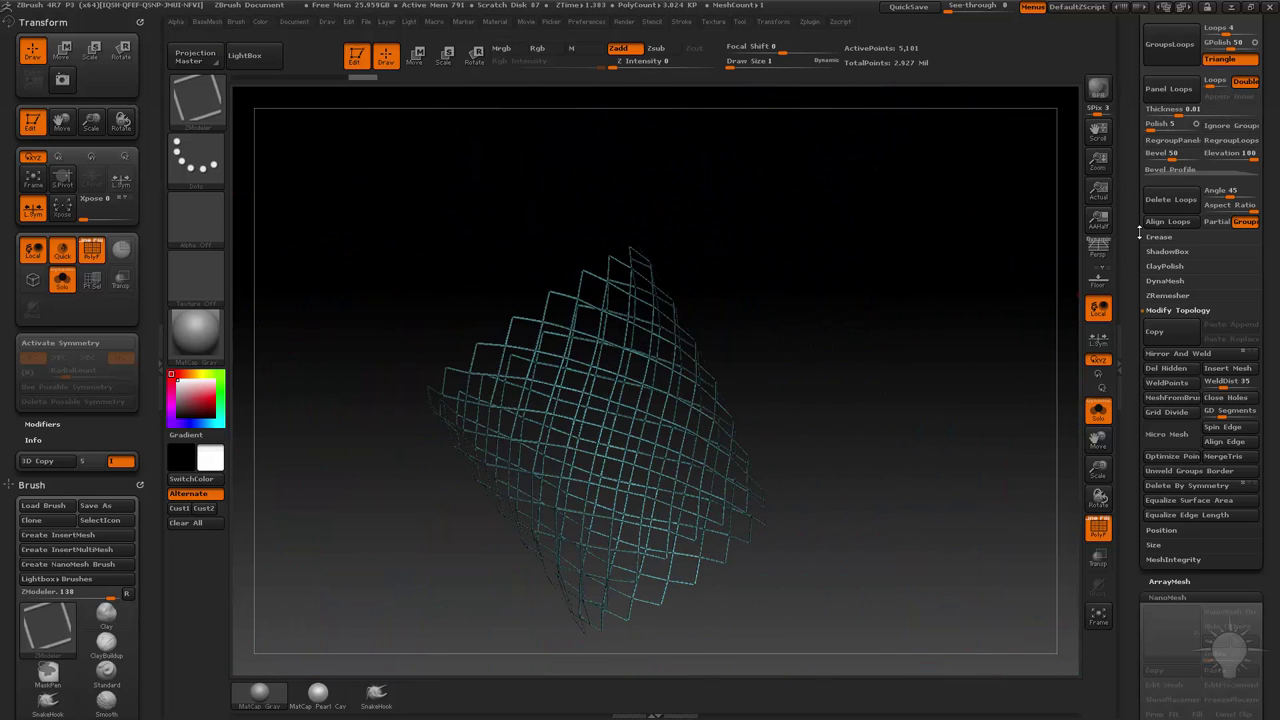
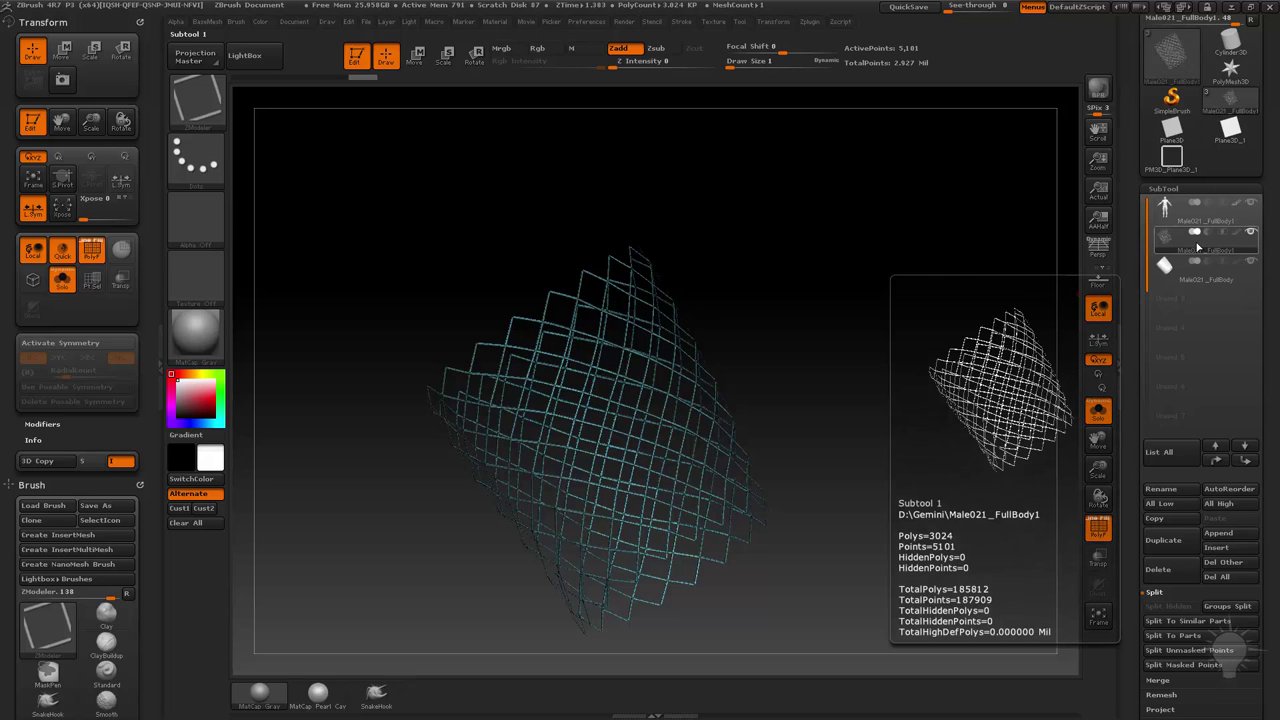
pyautogui.click(1160, 569)
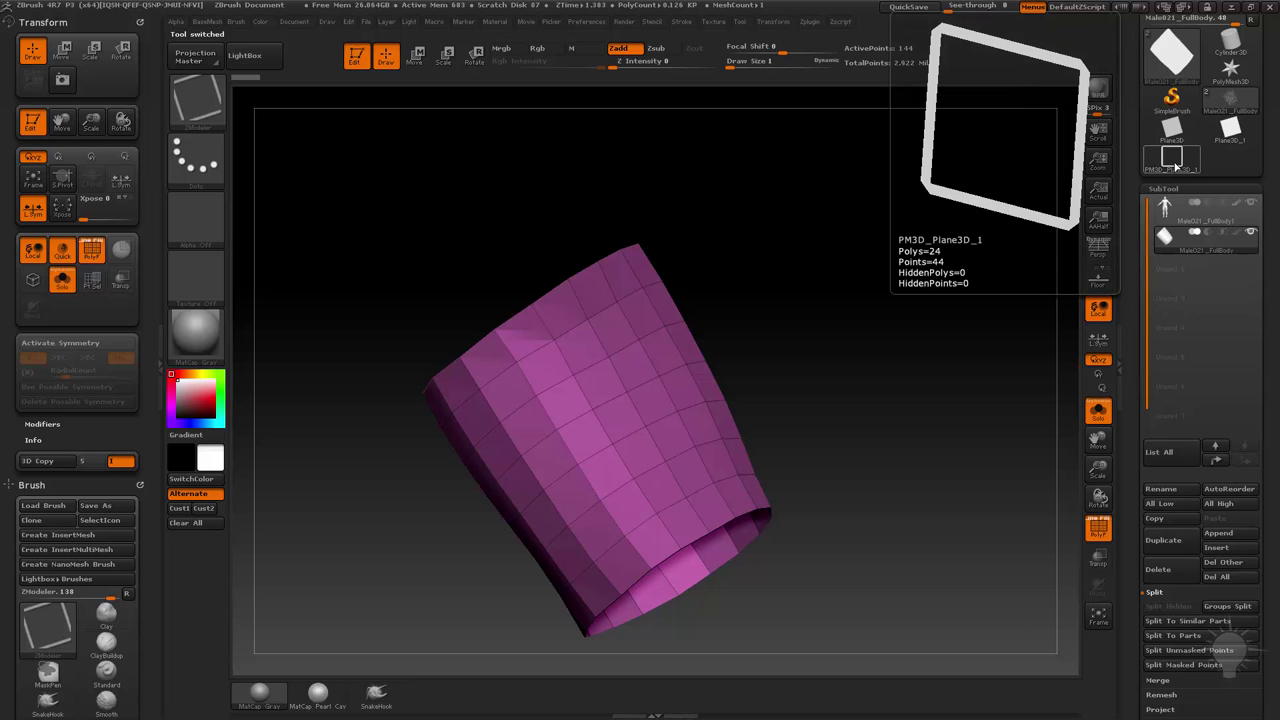
# Switch to the square frame mesh PM3D_Plane3D_1 and rotate it 45 degrees about Z with the Rotate deformation.
pyautogui.click(1177, 166)
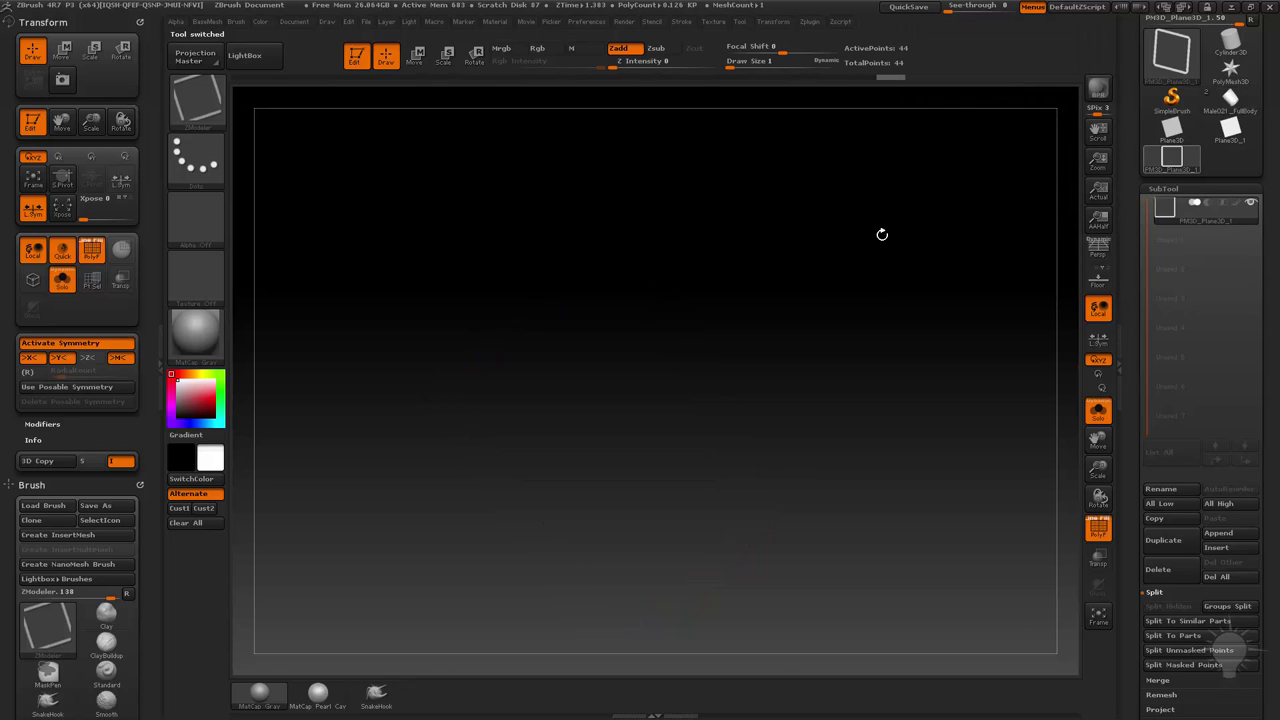
pyautogui.press('f')
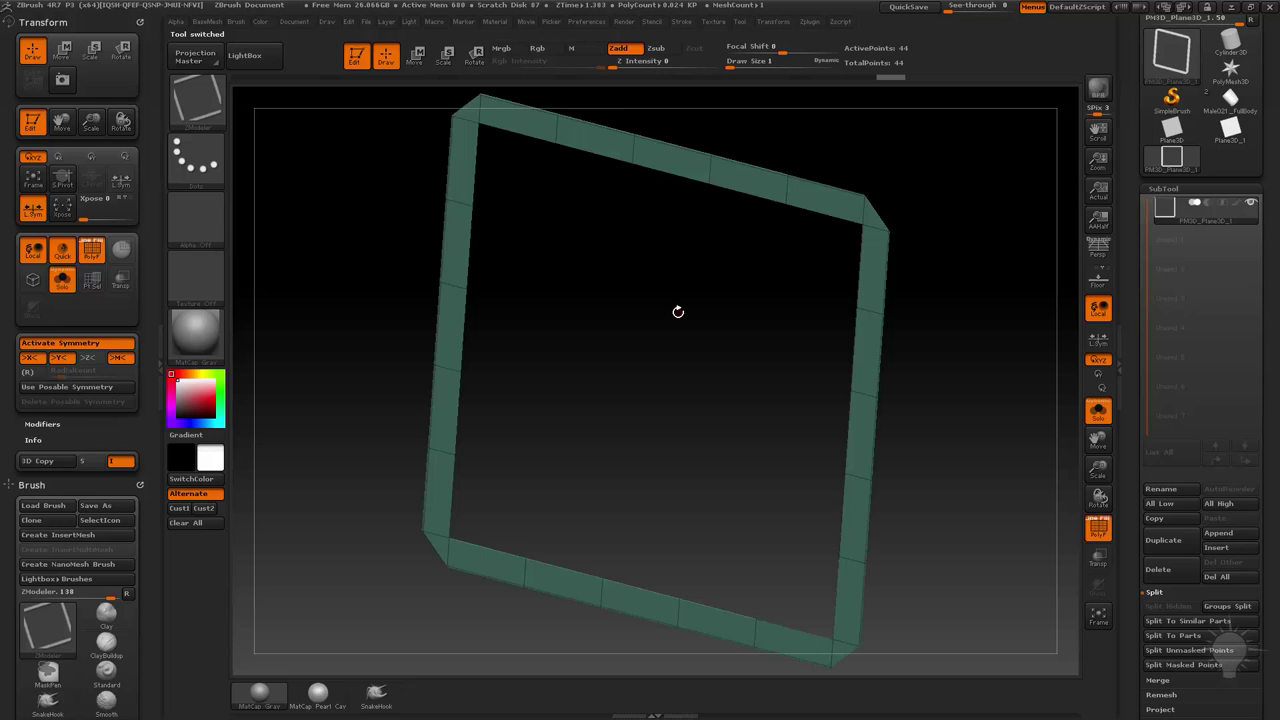
pyautogui.keyDown('alt'); pyautogui.moveTo(977, 373); pyautogui.dragTo(971, 356); pyautogui.keyUp('alt')
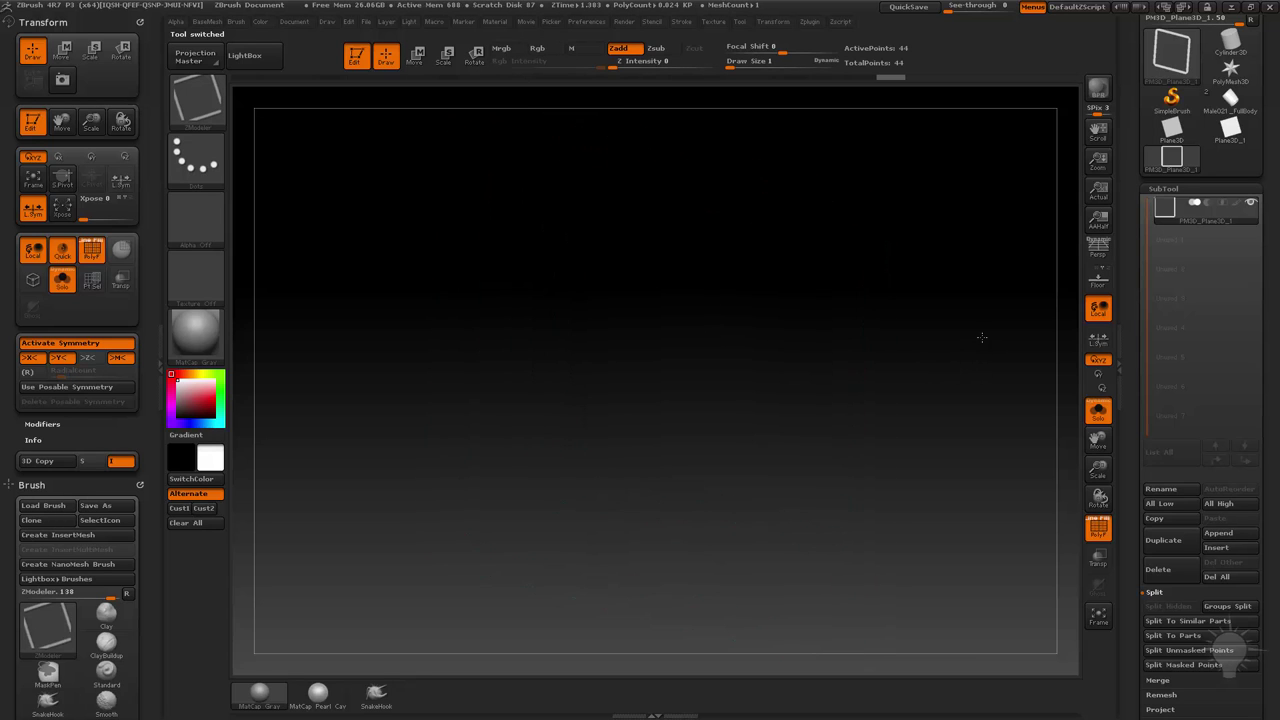
pyautogui.moveTo(910, 386)
pyautogui.mouseDown()
pyautogui.moveTo(1008, 260)
pyautogui.moveTo(1020, 194)
pyautogui.moveTo(952, 193)
pyautogui.moveTo(1042, 227)
pyautogui.moveTo(1046, 266)
pyautogui.mouseUp()
pyautogui.moveTo(963, 389)
pyautogui.keyDown('alt'); pyautogui.mouseDown()
pyautogui.moveTo(883, 329)
pyautogui.moveTo(919, 366)
pyautogui.mouseUp(); pyautogui.keyUp('alt')
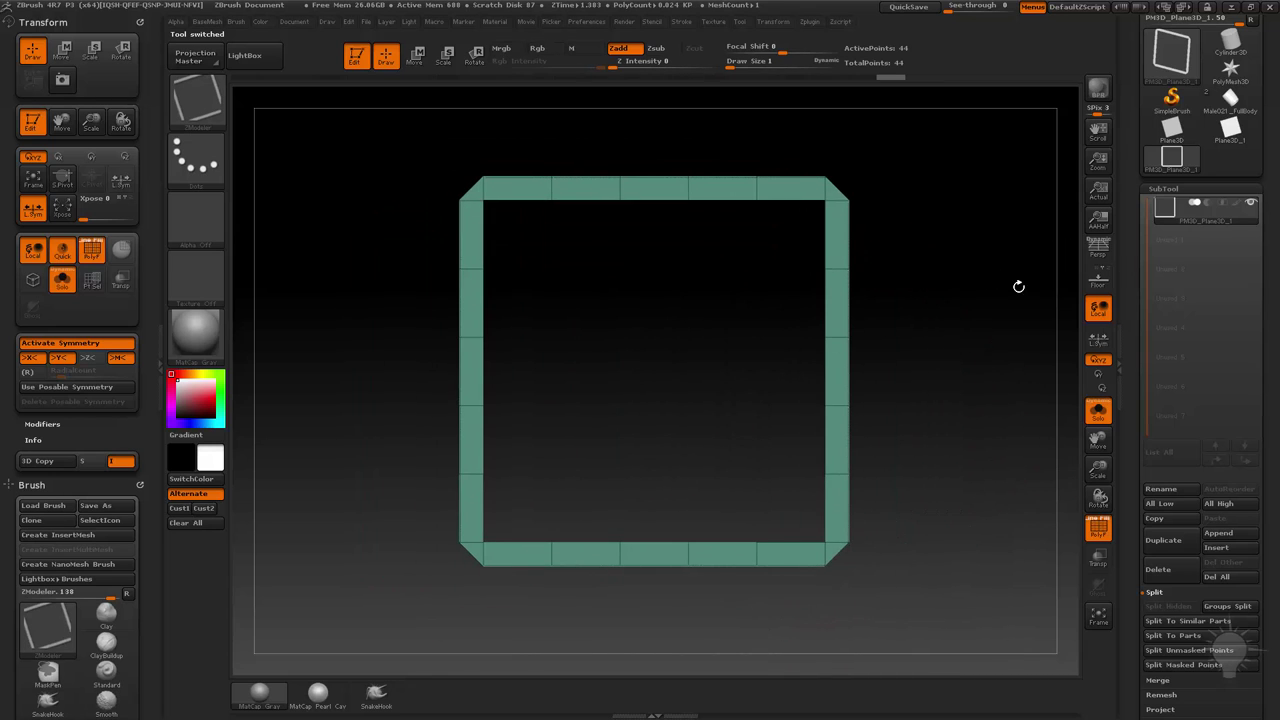
pyautogui.keyDown('shift'); pyautogui.moveTo(1135, 284); pyautogui.dragTo(1140, 152); pyautogui.keyUp('shift')
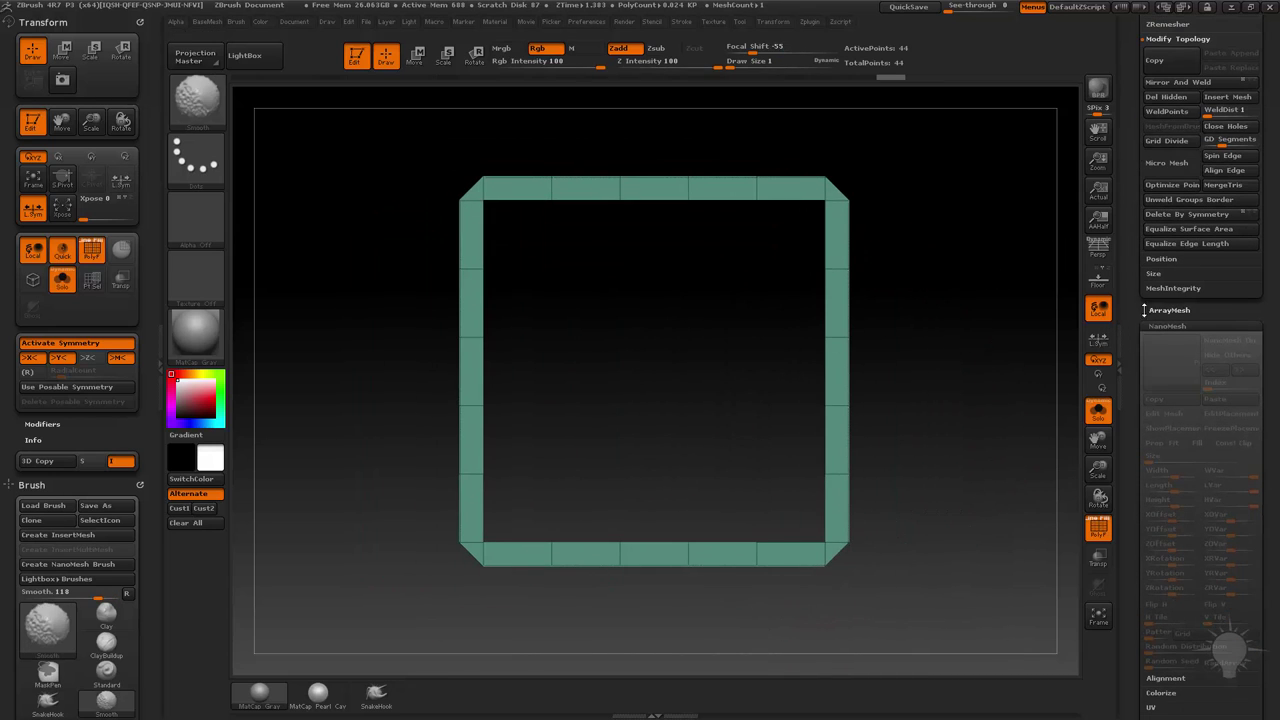
pyautogui.moveTo(1135, 332); pyautogui.dragTo(1149, 175)
pyautogui.keyDown('shift'); pyautogui.click(1163, 267); pyautogui.keyUp('shift')
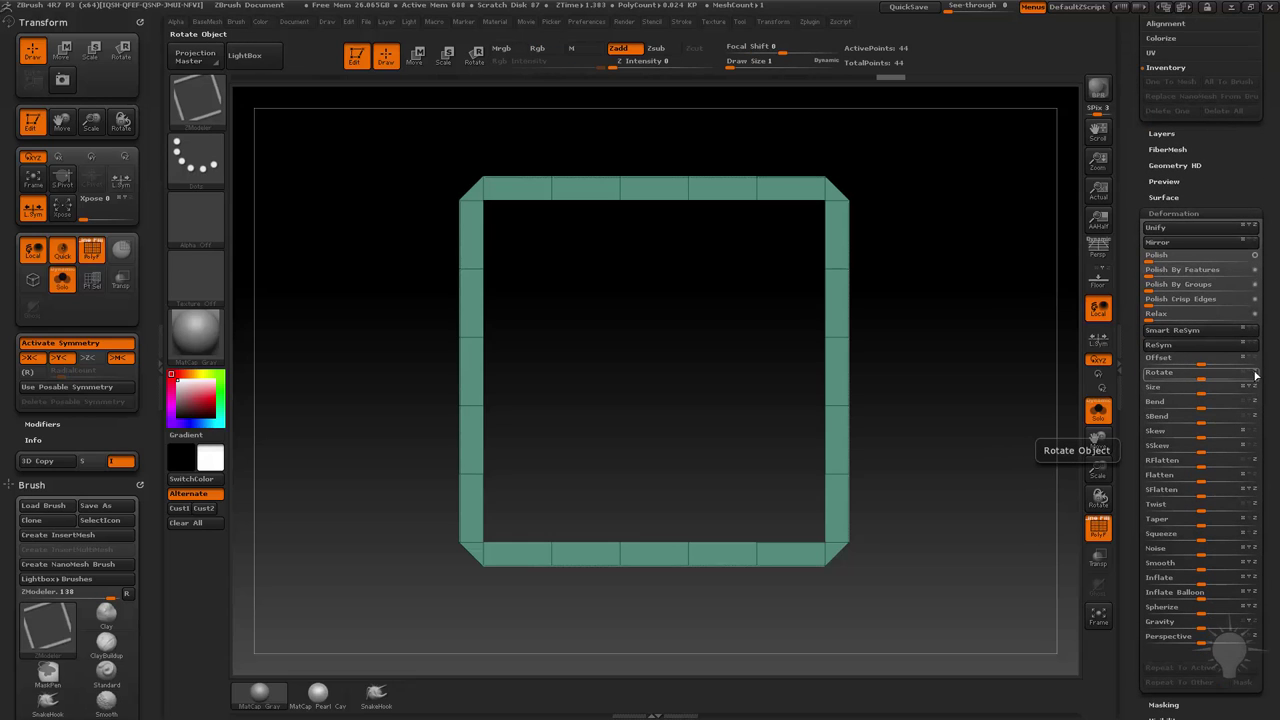
pyautogui.click(1200, 375)
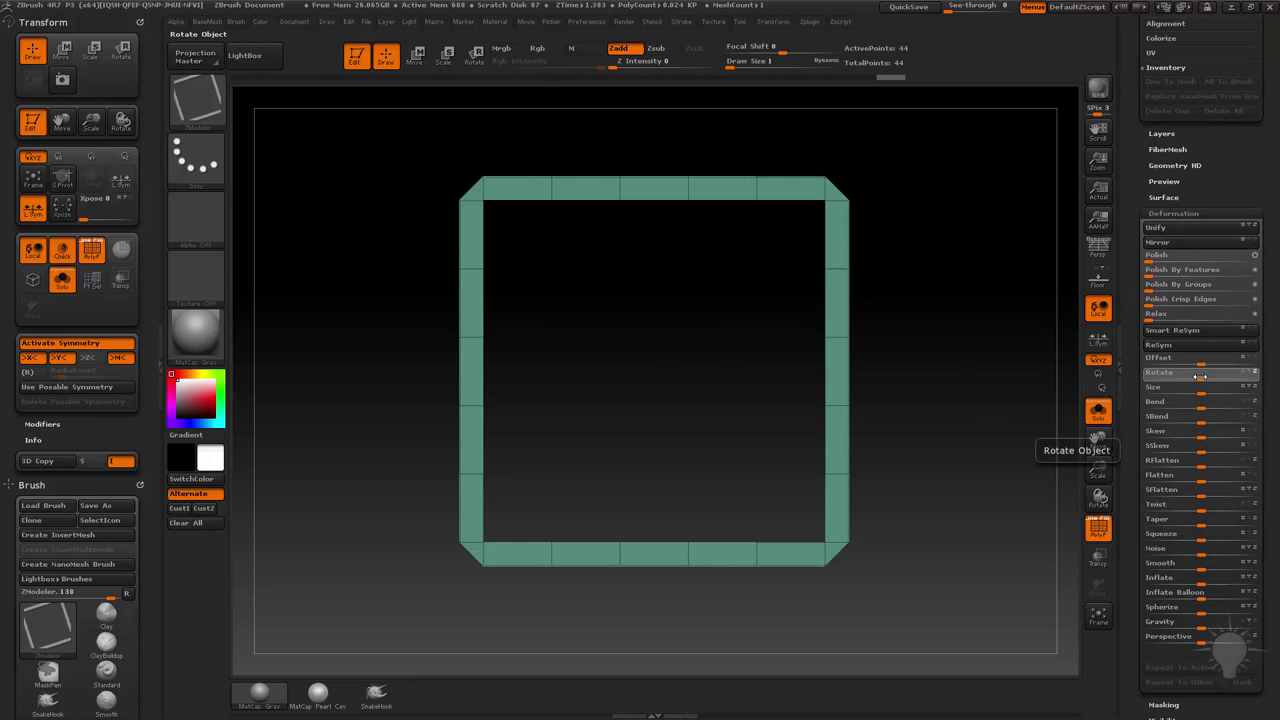
pyautogui.write('45')
pyautogui.press('Return')
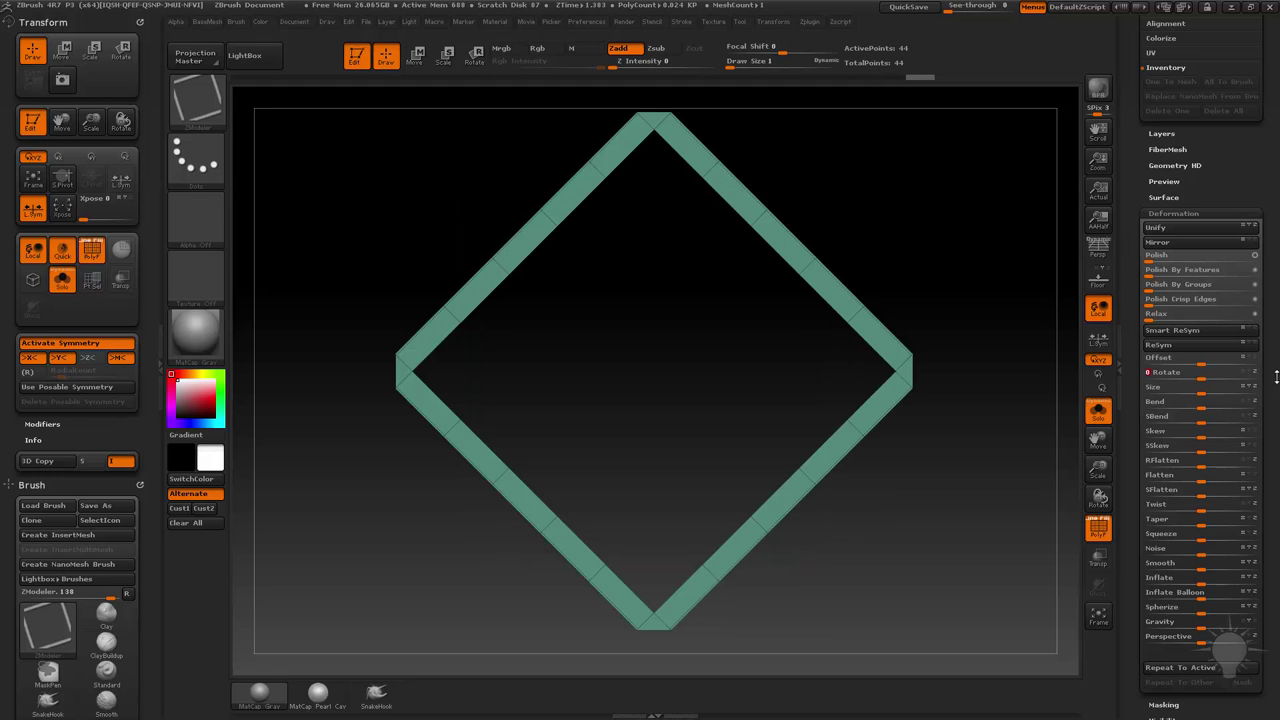
# Switch back to the Male021_FullBody tool holding the low-poly armband mesh.
pyautogui.moveTo(1133, 158); pyautogui.dragTo(1172, 450)
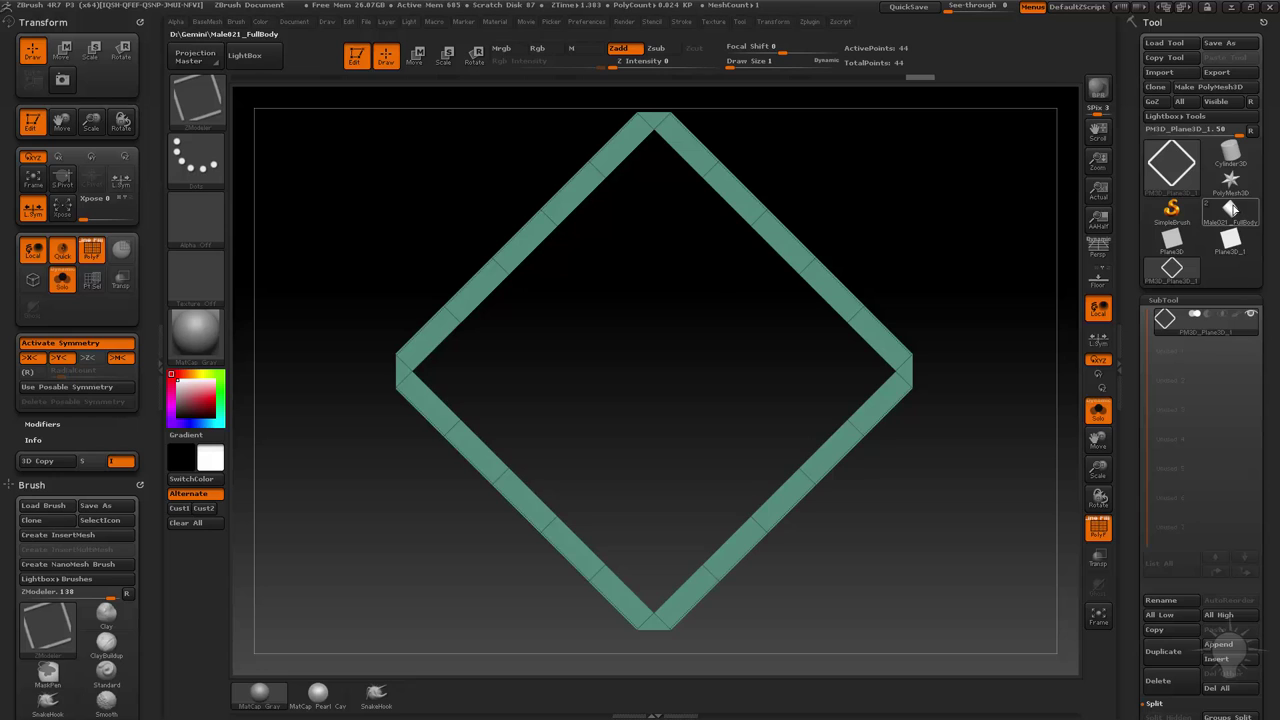
pyautogui.click(1230, 211)
pyautogui.keyDown('alt'); pyautogui.moveTo(874, 314); pyautogui.dragTo(948, 444); pyautogui.keyUp('alt')
pyautogui.moveTo(1134, 369); pyautogui.dragTo(1133, 158)
# Insert the rotated diamond frame as a NanoMesh across all polygons of the low-poly armband.
pyautogui.press('space')
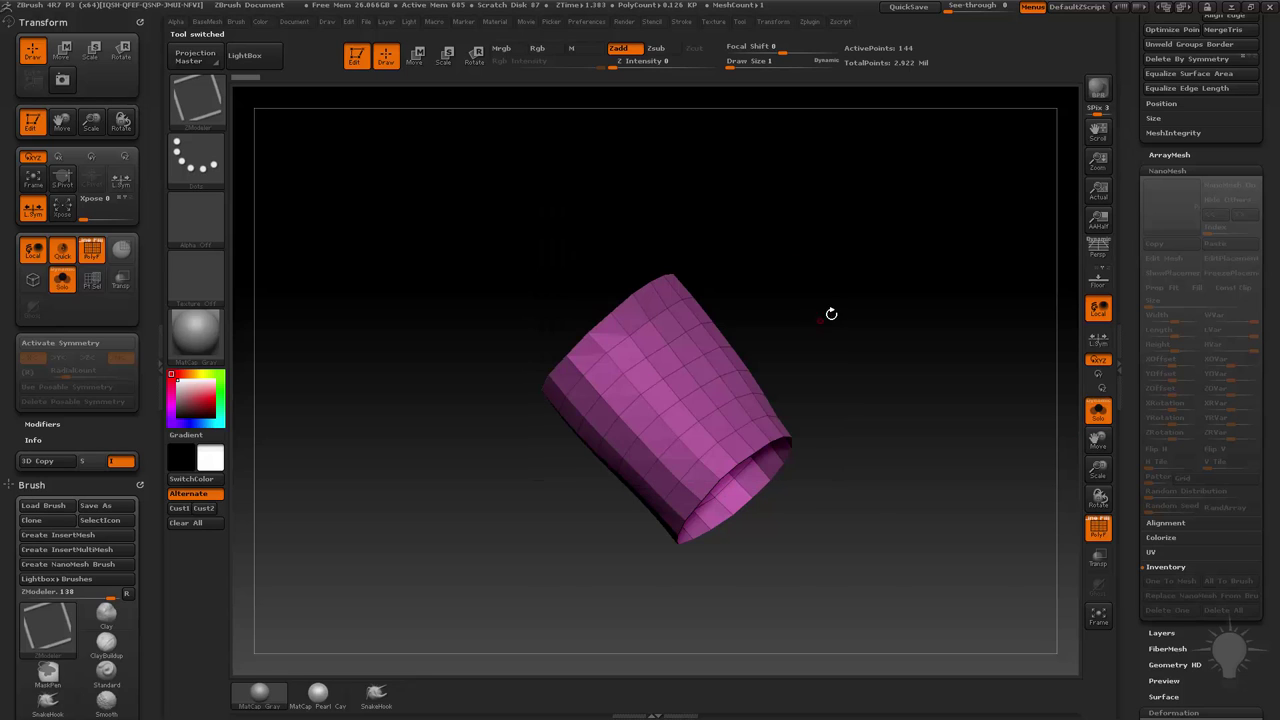
pyautogui.press('F1')
pyautogui.click(957, 337)
pyautogui.keyDown('alt'); pyautogui.moveTo(924, 282); pyautogui.dragTo(930, 350); pyautogui.keyUp('alt')
pyautogui.click(698, 345)
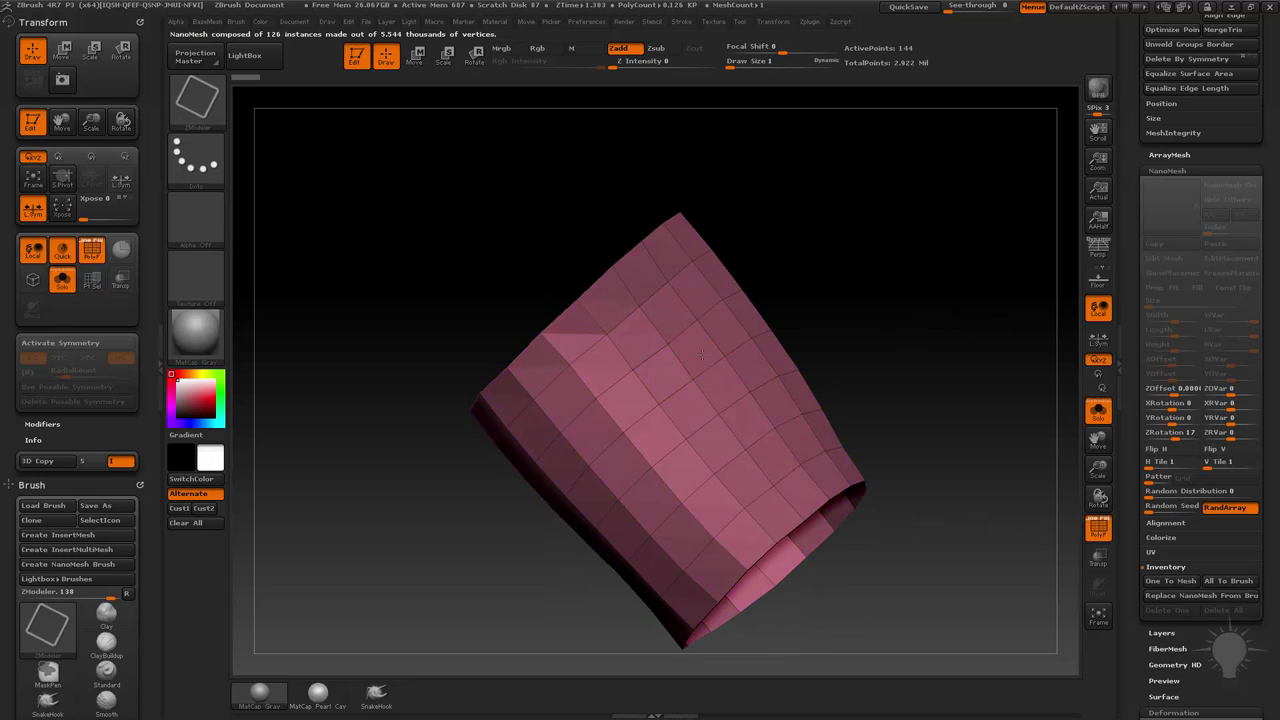
pyautogui.moveTo(822, 451); pyautogui.dragTo(1056, 588)
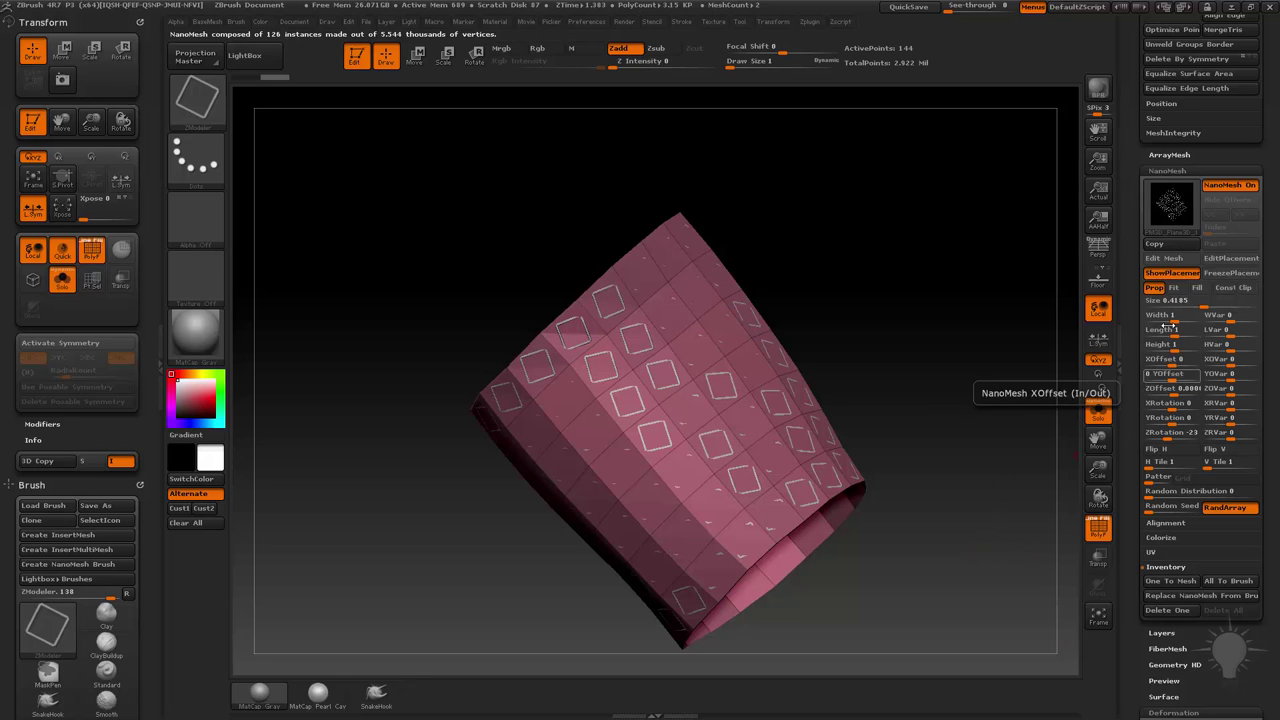
# Set the armband's NanoMesh placement to Fit with a size of 1.
pyautogui.click(1174, 287)
pyautogui.click(1207, 305)
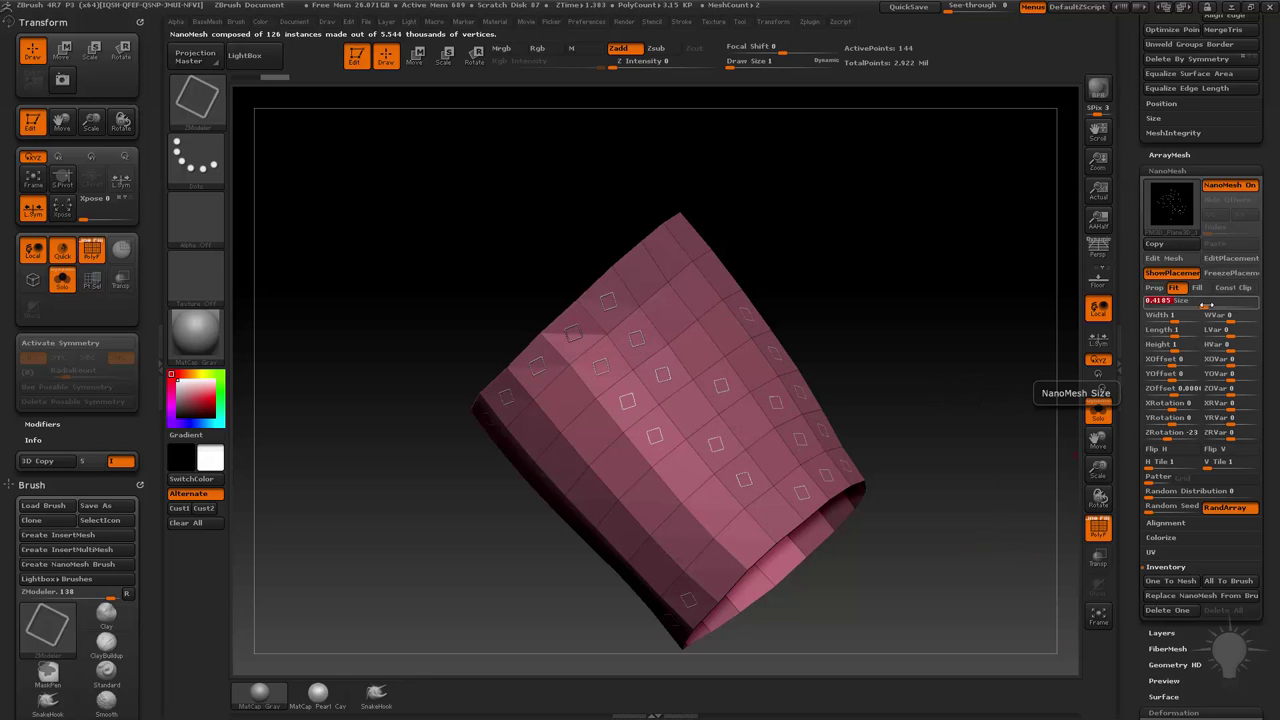
pyautogui.write('1')
pyautogui.press('Return')
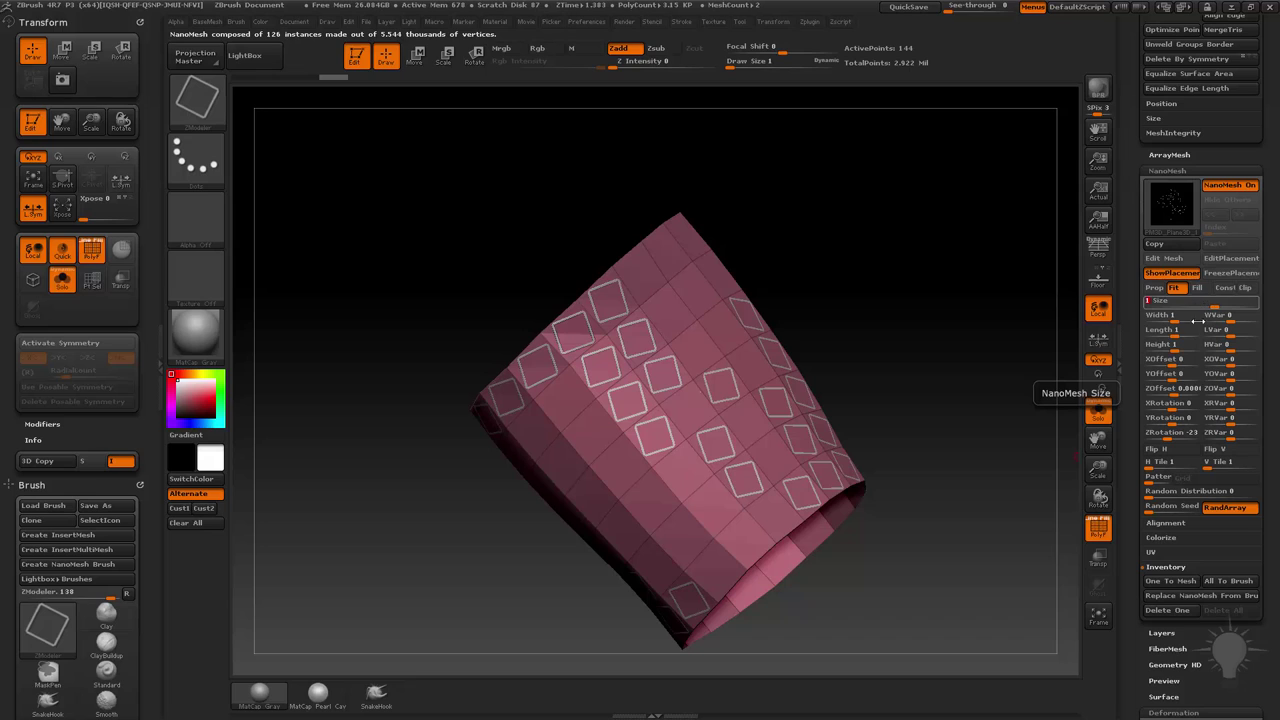
# Try a NanoMesh Z rotation of 45 and settle on 0 so the diamond frames meet at their corners.
pyautogui.click(1173, 437)
pyautogui.write('45')
pyautogui.press('Return')
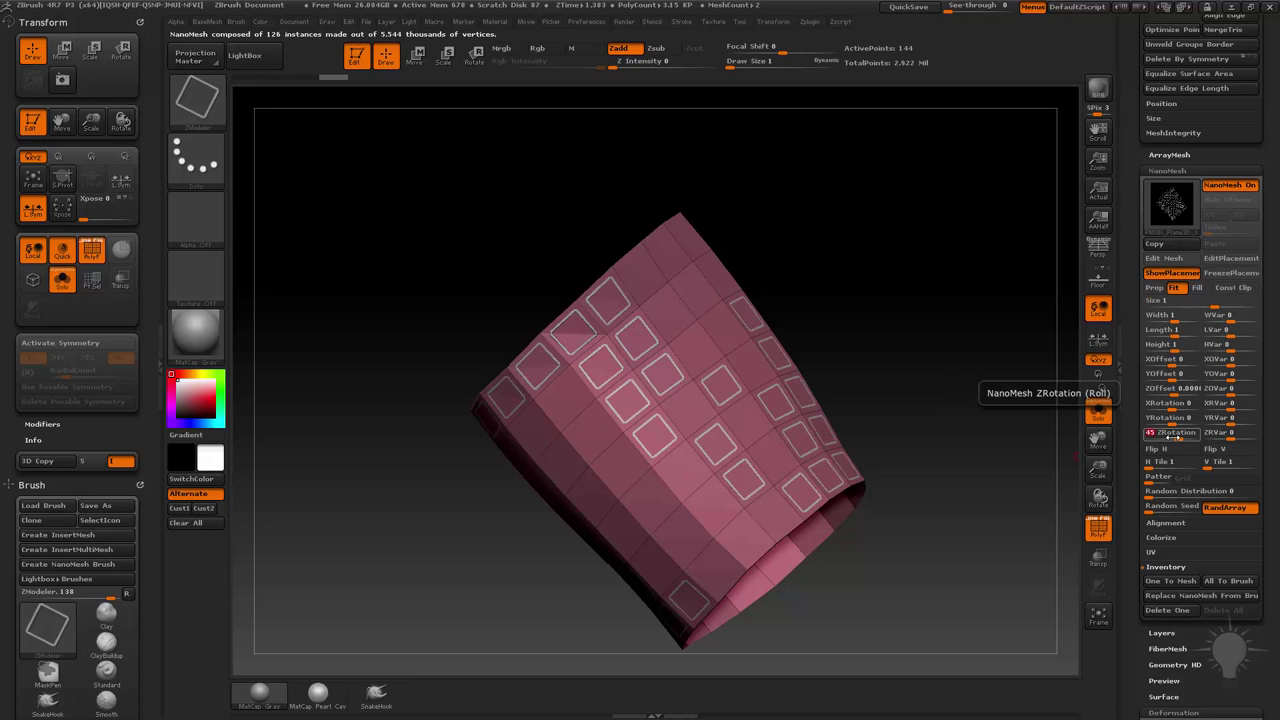
pyautogui.press('Return')
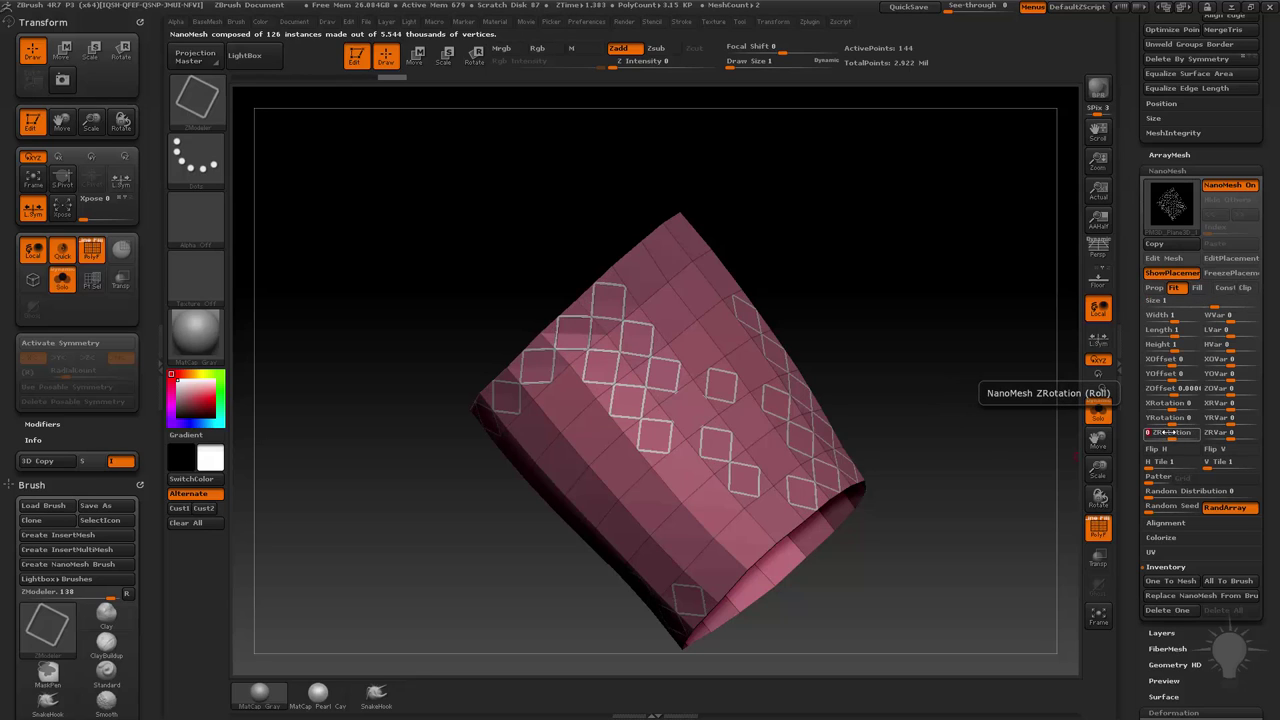
# Check the diamond frames' alignment around the armband and convert the NanoMesh into real geometry with One To Mesh.
pyautogui.moveTo(952, 357); pyautogui.dragTo(905, 540)
pyautogui.keyDown('alt'); pyautogui.moveTo(975, 198); pyautogui.dragTo(834, 129); pyautogui.keyUp('alt')
pyautogui.moveTo(878, 182); pyautogui.dragTo(907, 207)
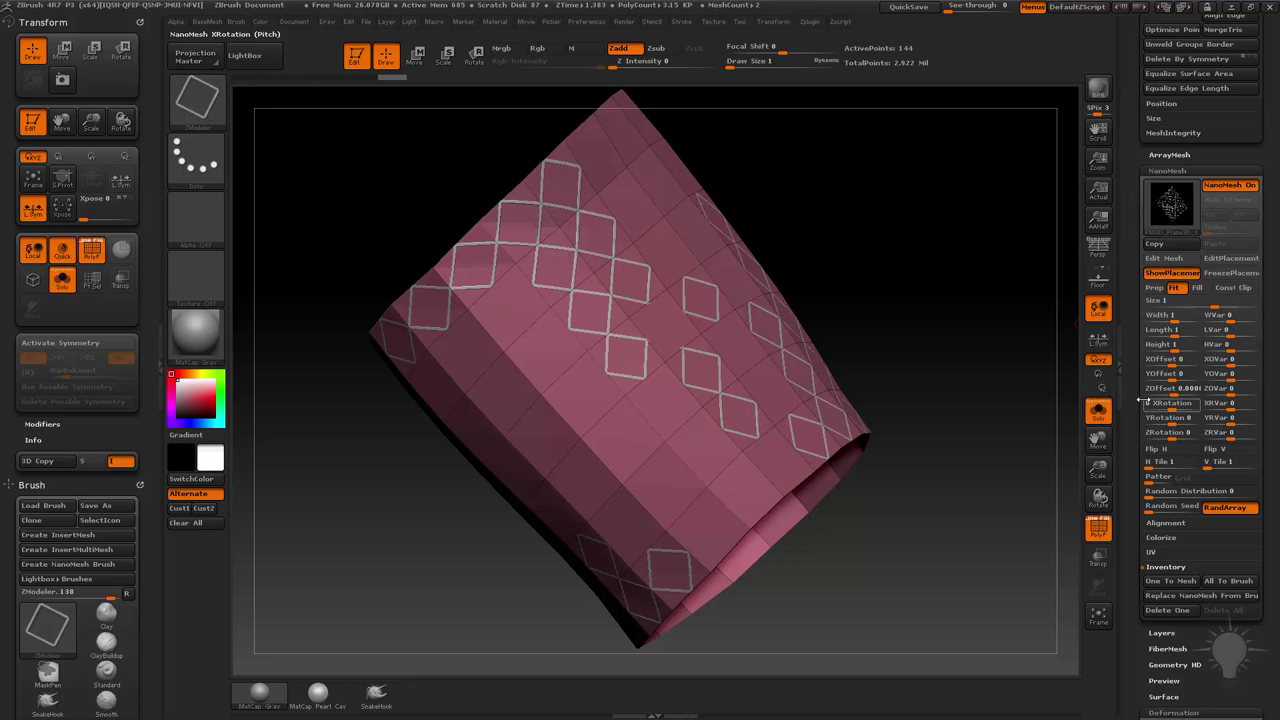
pyautogui.moveTo(1138, 388); pyautogui.dragTo(1139, 334)
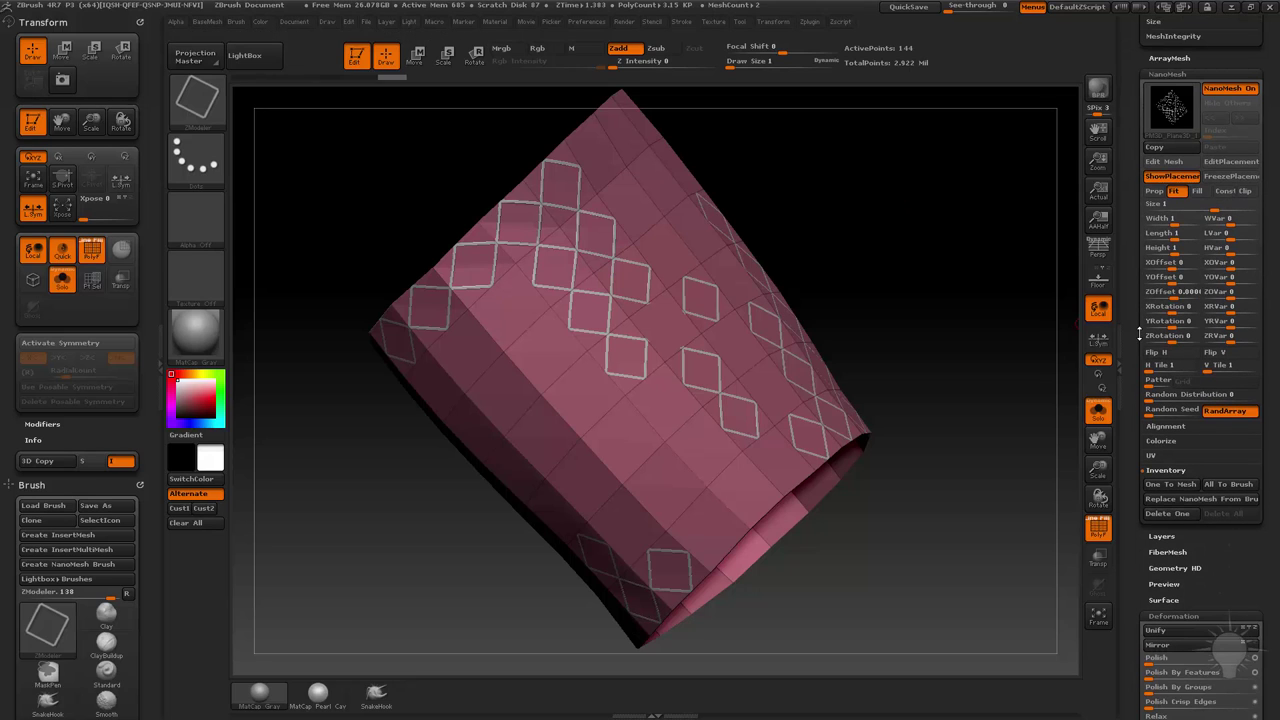
pyautogui.moveTo(876, 288)
pyautogui.mouseDown()
pyautogui.moveTo(857, 260)
pyautogui.moveTo(856, 280)
pyautogui.mouseUp()
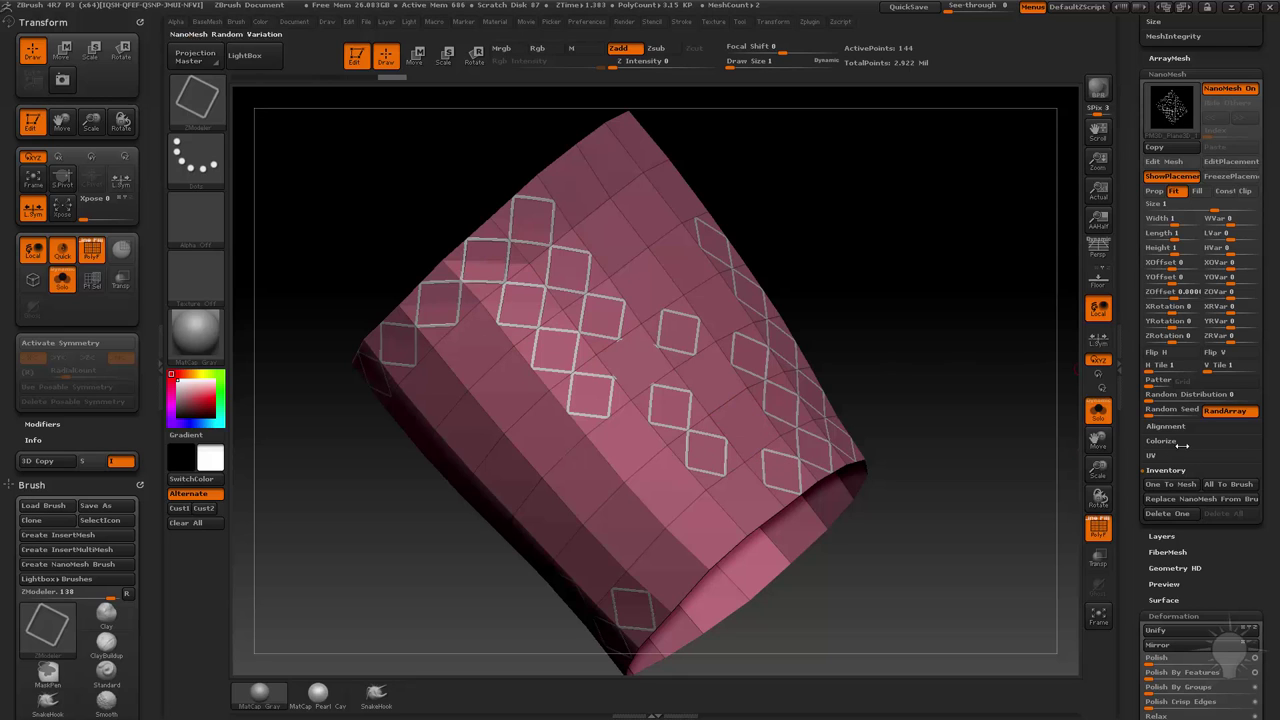
pyautogui.click(1178, 487)
pyautogui.moveTo(1131, 367); pyautogui.dragTo(1133, 595)
pyautogui.click(1154, 608)
pyautogui.moveTo(1130, 397); pyautogui.dragTo(1129, 432)
pyautogui.hotkey('ctrl', 'z')
# Isolate the base armband's polygroup and separate the hidden diamond lattice into its own subtool with Split Hidden.
pyautogui.moveTo(1126, 369); pyautogui.dragTo(1130, 531)
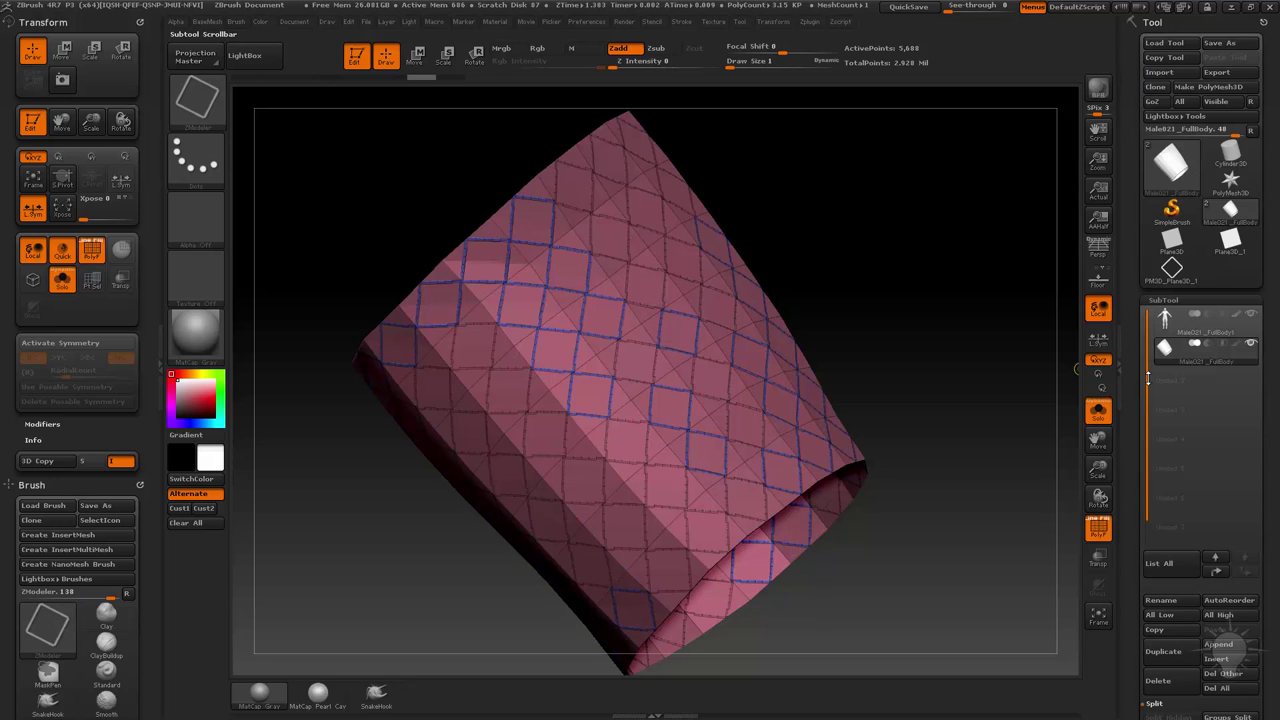
pyautogui.moveTo(1132, 380); pyautogui.dragTo(1131, 275)
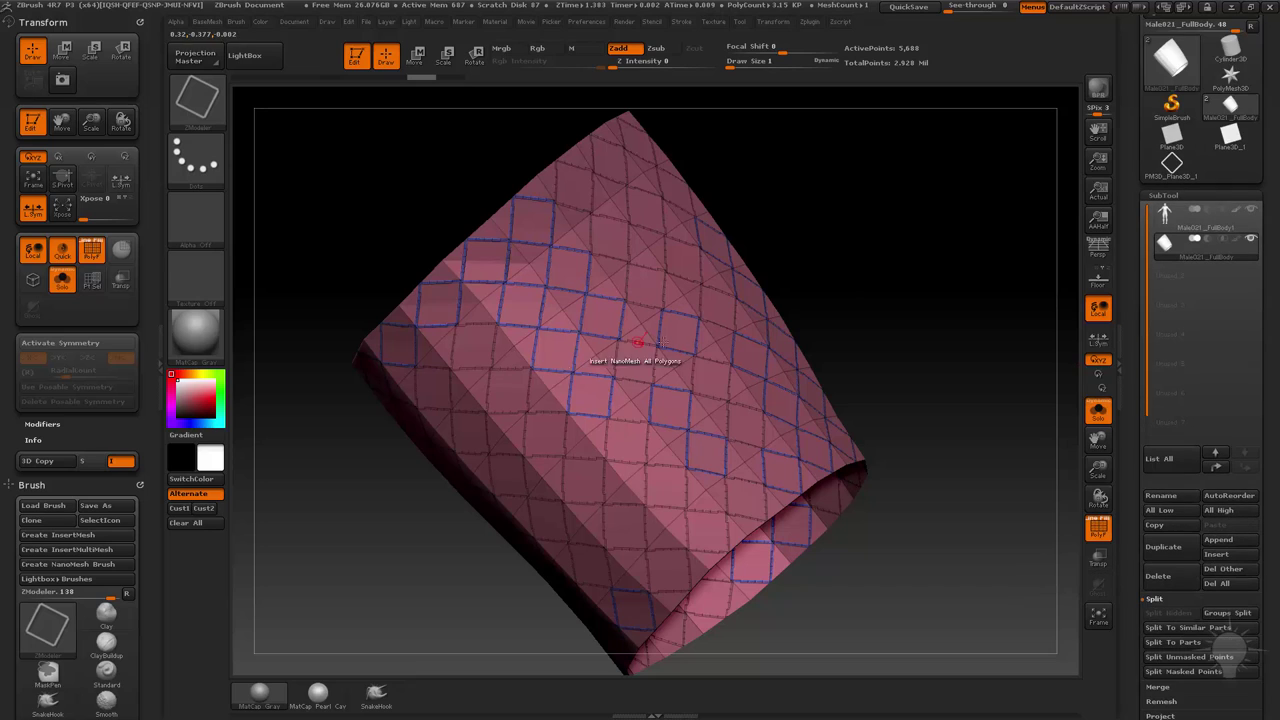
pyautogui.hotkey('ctrl', 'shift')
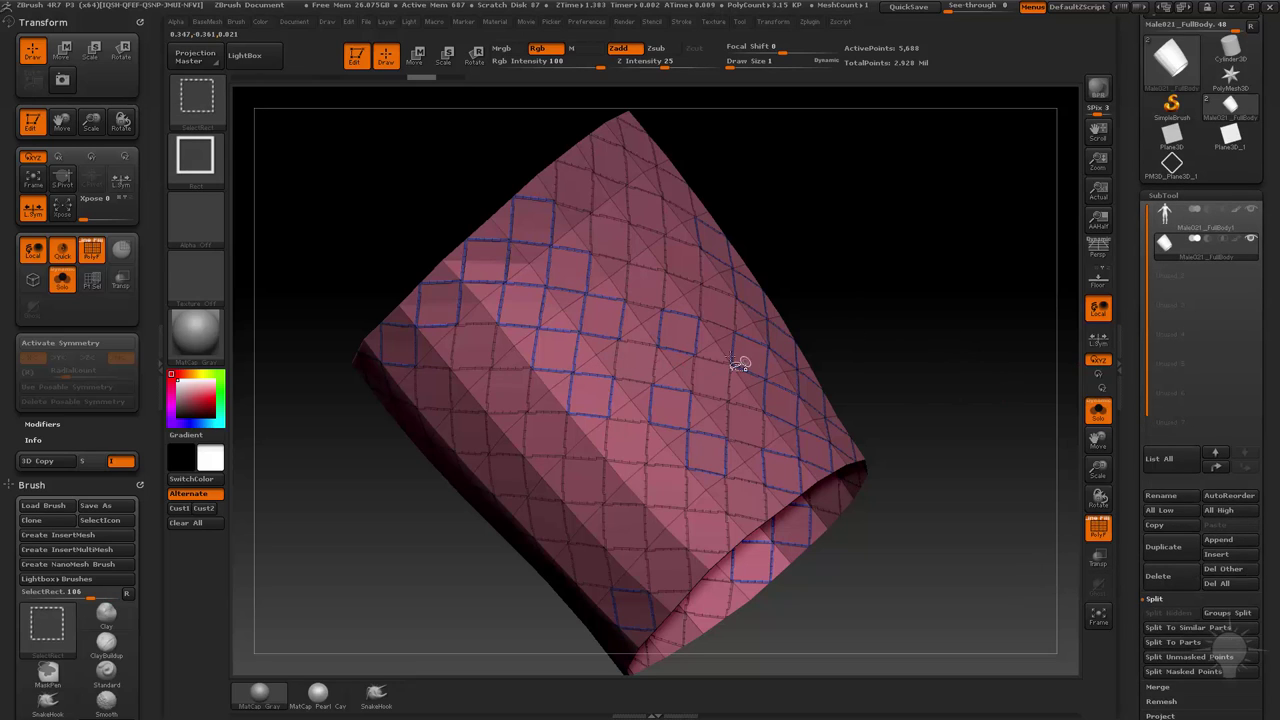
pyautogui.keyDown('ctrl'); pyautogui.keyDown('shift'); pyautogui.click(719, 345); pyautogui.keyUp('shift'); pyautogui.keyUp('ctrl')
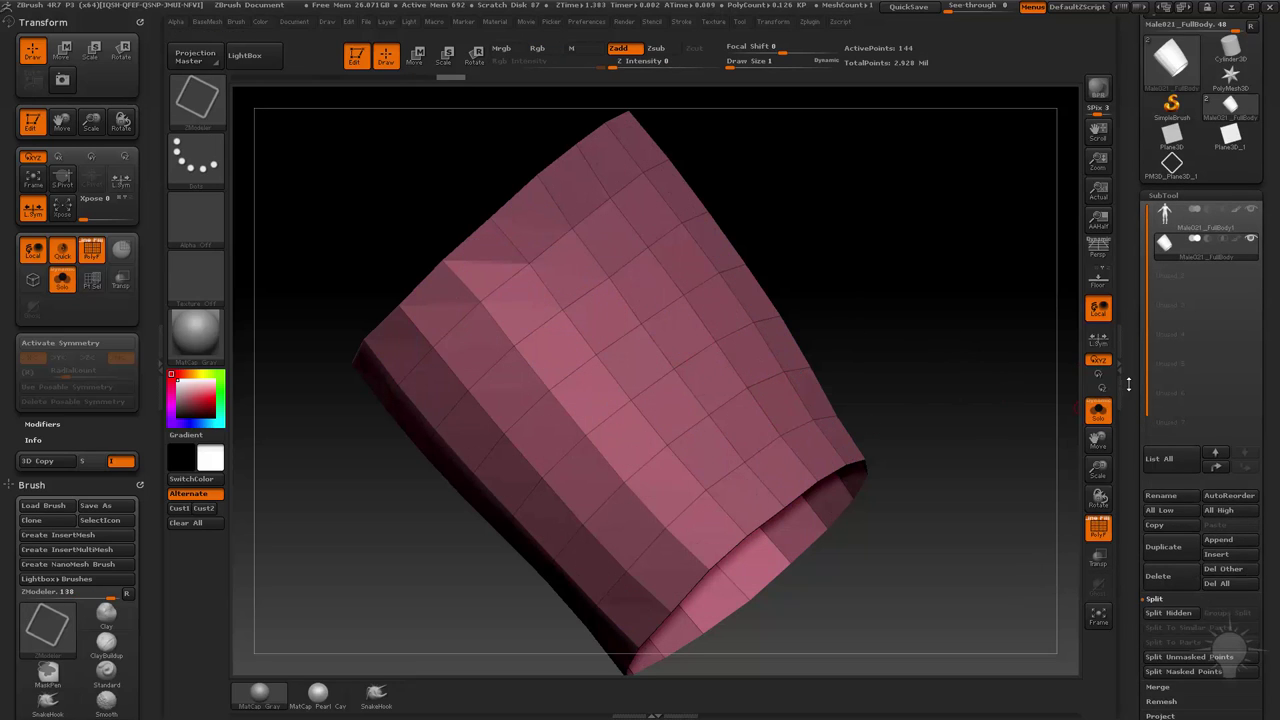
pyautogui.moveTo(1128, 589); pyautogui.dragTo(1125, 270)
pyautogui.press('shift')
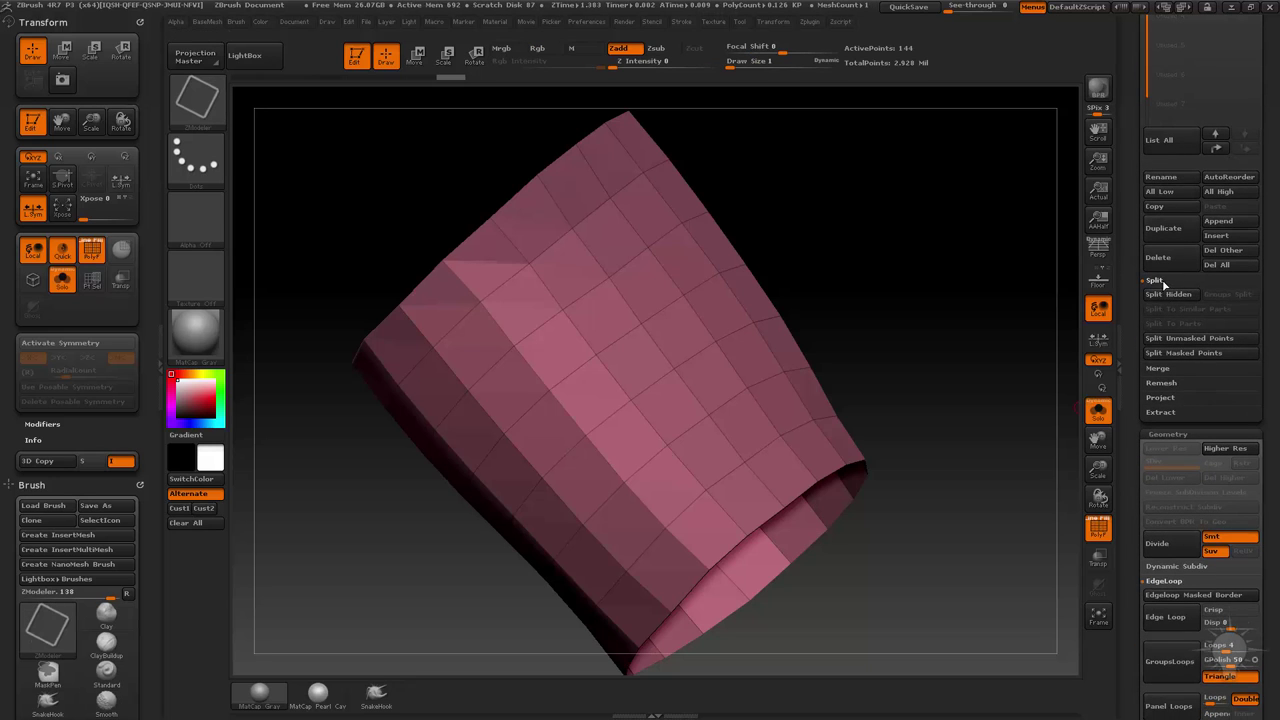
pyautogui.click(1168, 296)
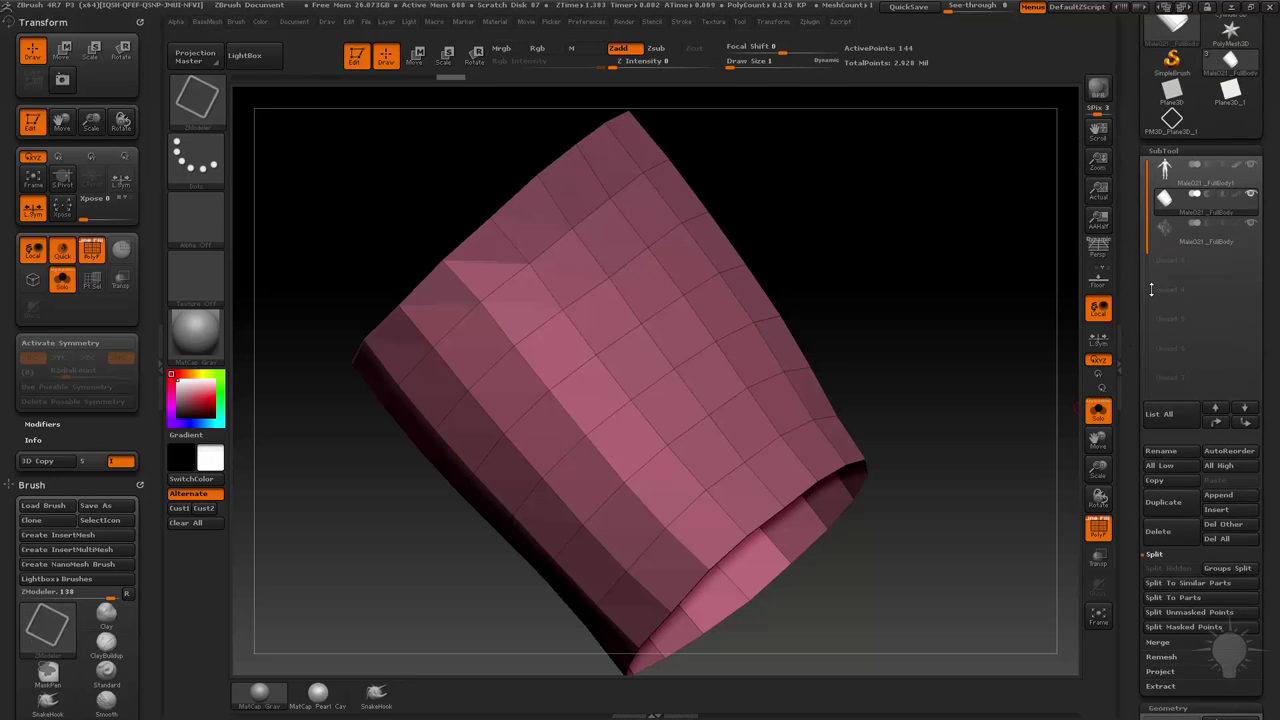
# Select the separated diamond lattice subtool and assign polygroups with Auto Groups to check whether the frames are connected.
pyautogui.click(1198, 243)
pyautogui.moveTo(903, 320); pyautogui.dragTo(985, 480)
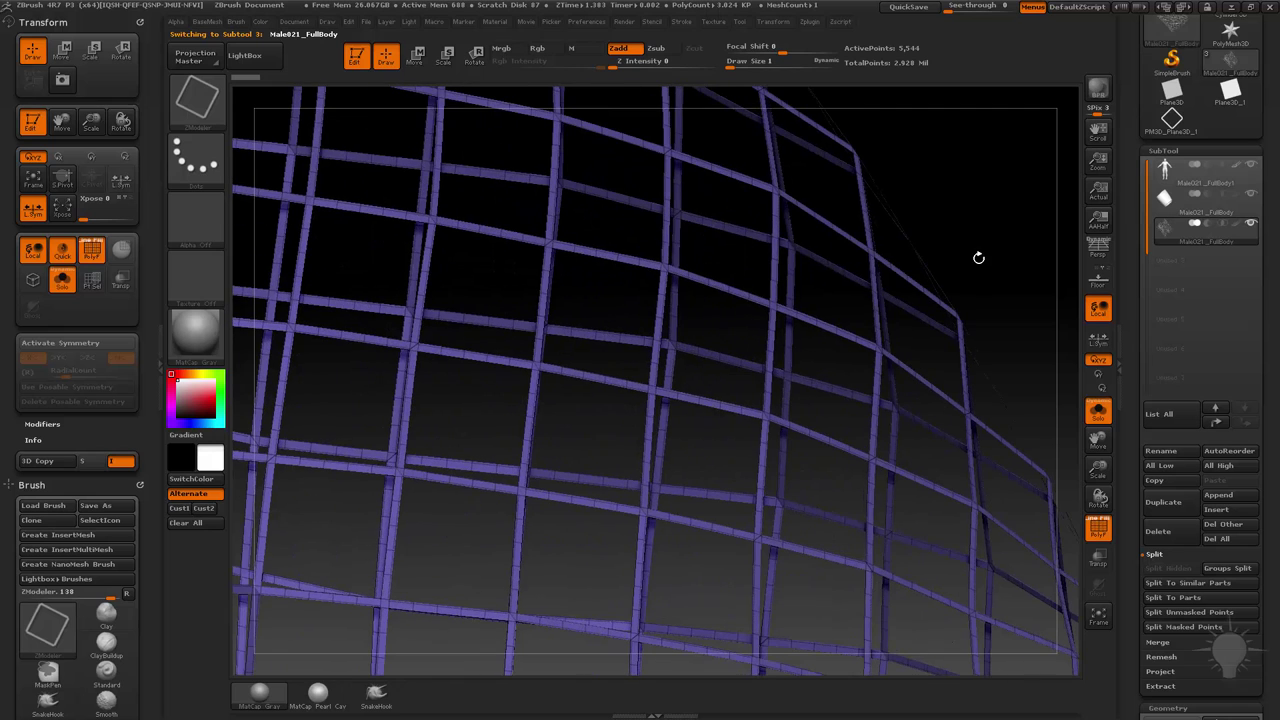
pyautogui.moveTo(1129, 400); pyautogui.dragTo(1134, 100)
pyautogui.moveTo(1130, 430)
pyautogui.mouseDown()
pyautogui.moveTo(1126, 126)
pyautogui.moveTo(1134, 380)
pyautogui.mouseUp()
pyautogui.keyDown('shift'); pyautogui.click(1164, 209); pyautogui.keyUp('shift')
pyautogui.keyDown('shift'); pyautogui.click(1162, 225); pyautogui.keyUp('shift')
pyautogui.keyDown('shift'); pyautogui.click(1162, 225); pyautogui.keyUp('shift')
pyautogui.keyDown('shift'); pyautogui.click(1158, 240); pyautogui.keyUp('shift')
pyautogui.keyDown('shift'); pyautogui.click(1163, 337); pyautogui.keyUp('shift')
pyautogui.click(1168, 384)
pyautogui.moveTo(1141, 367); pyautogui.dragTo(1146, 449)
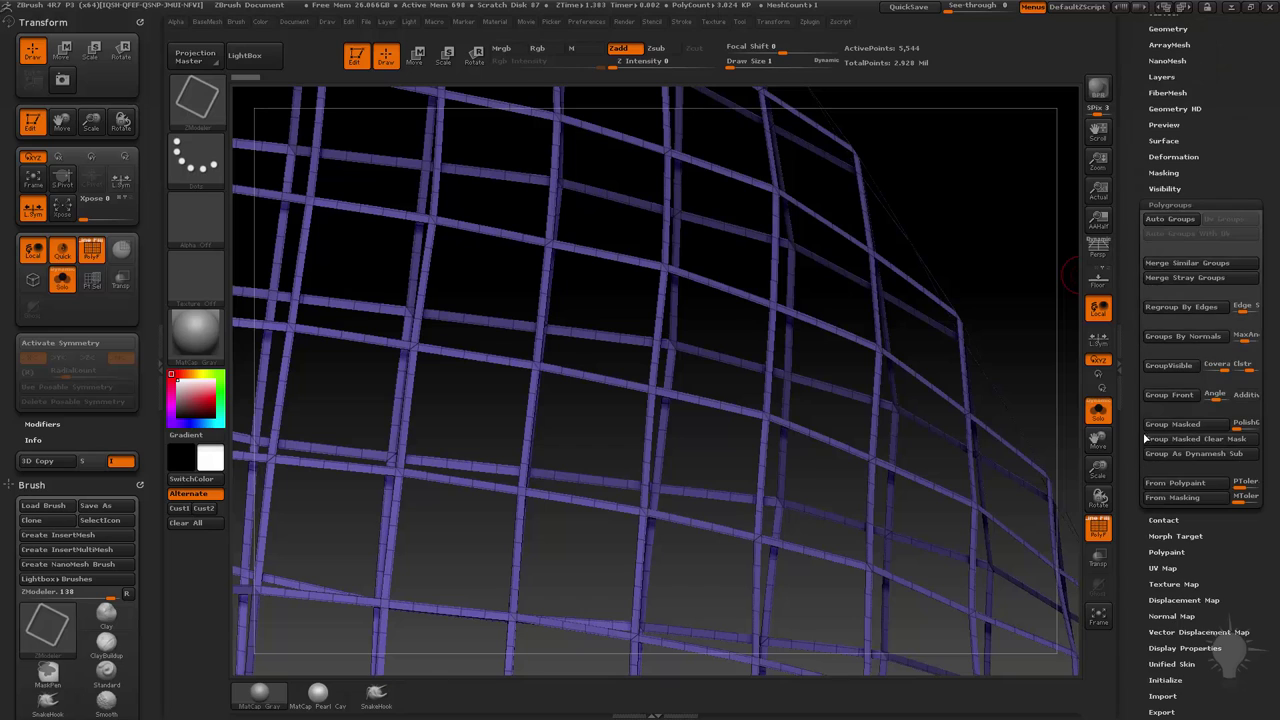
pyautogui.click(1167, 221)
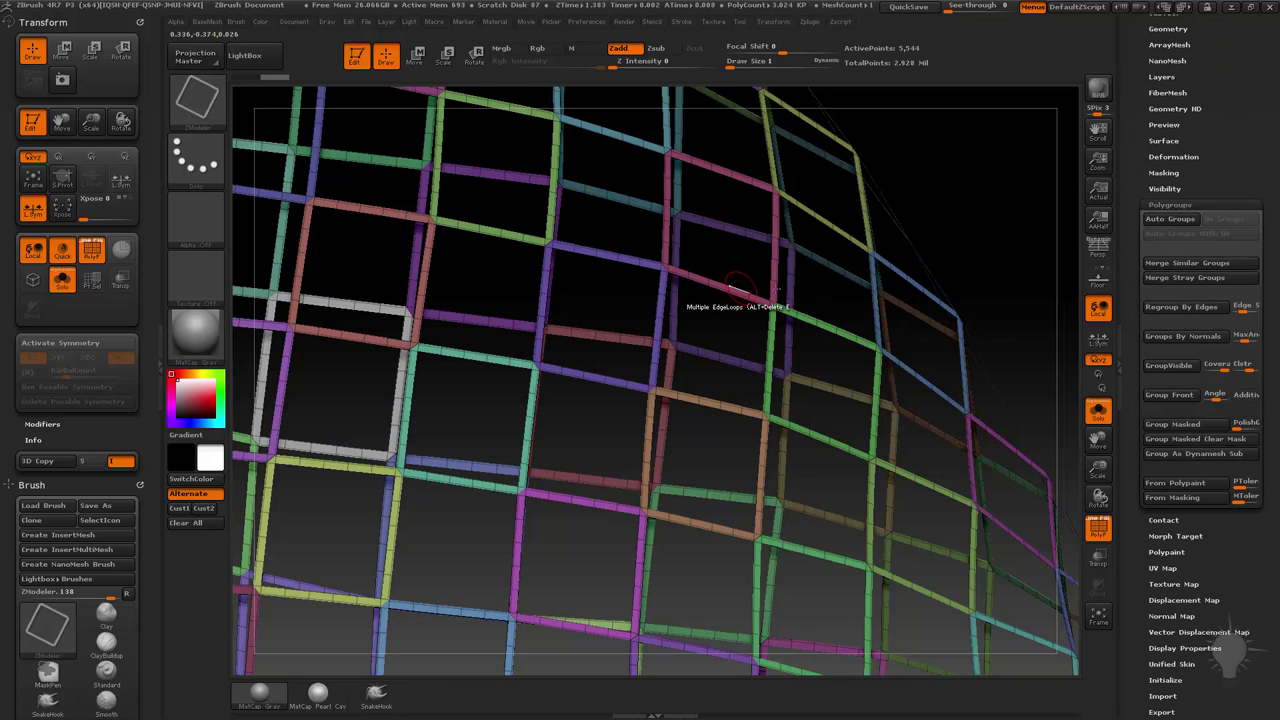
# Weld the diamond frames with WeldPoints and rerun Auto Groups to check that the lattice is one piece.
pyautogui.moveTo(1135, 296); pyautogui.dragTo(1137, 580)
pyautogui.keyDown('shift'); pyautogui.click(1157, 315); pyautogui.keyUp('shift')
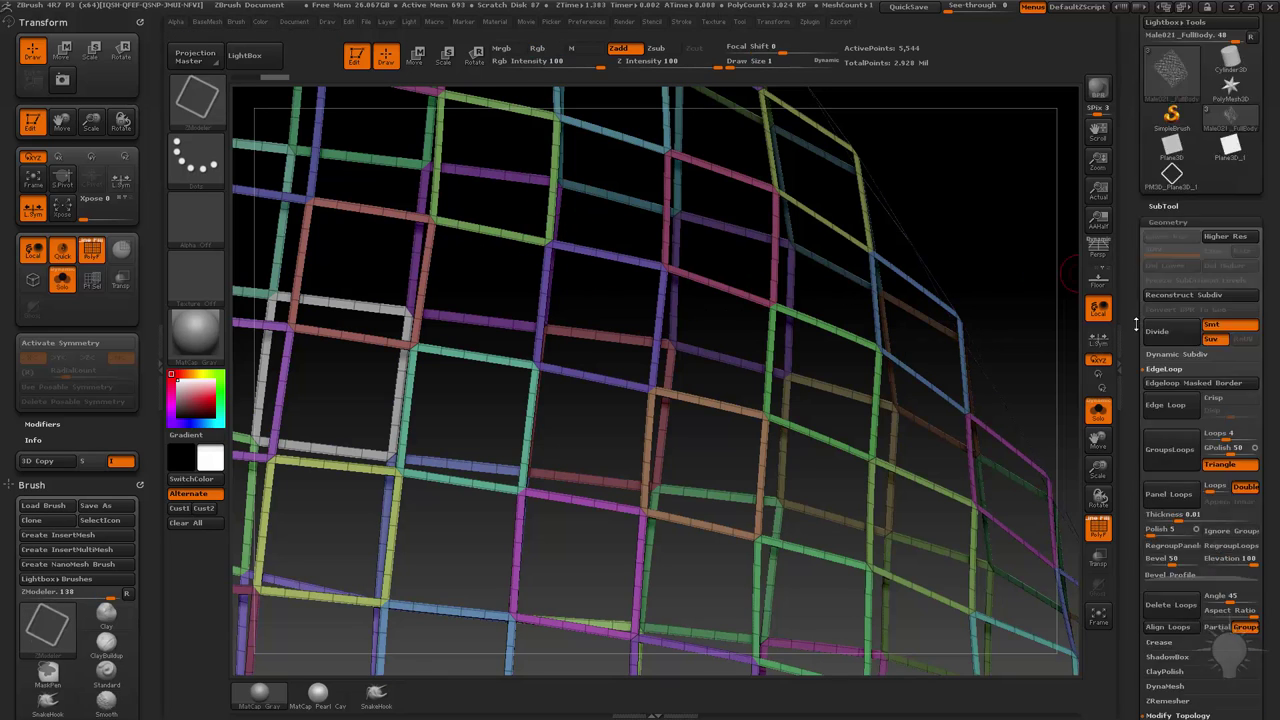
pyautogui.moveTo(1131, 298); pyautogui.dragTo(1130, 229)
pyautogui.click(1158, 438)
pyautogui.moveTo(1136, 408); pyautogui.dragTo(1137, 215)
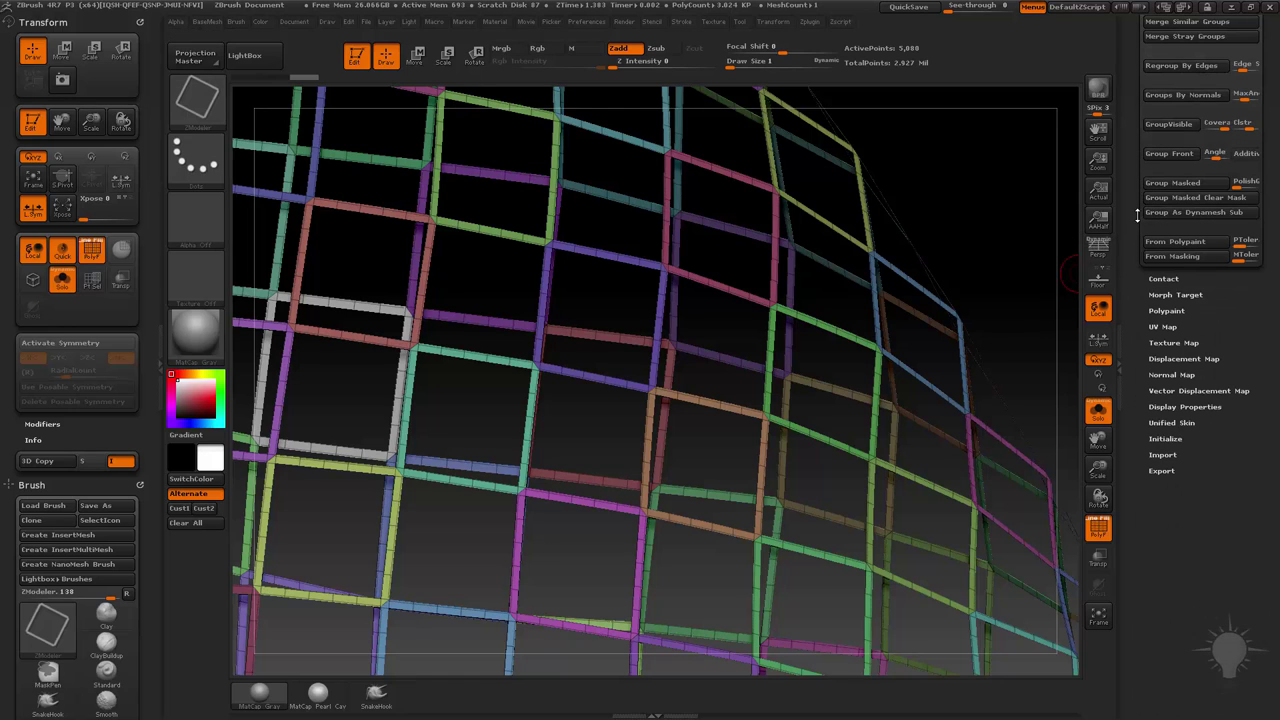
pyautogui.moveTo(1130, 72); pyautogui.dragTo(1125, 188)
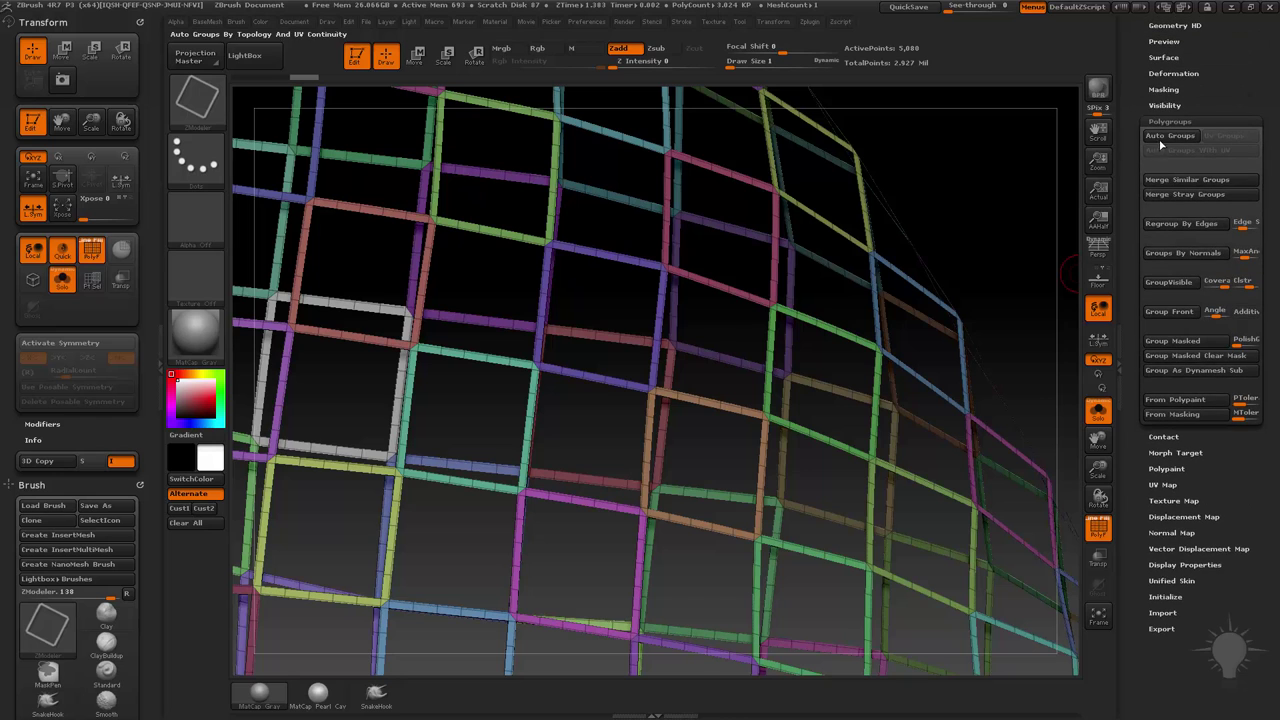
pyautogui.click(1163, 138)
pyautogui.press('f')
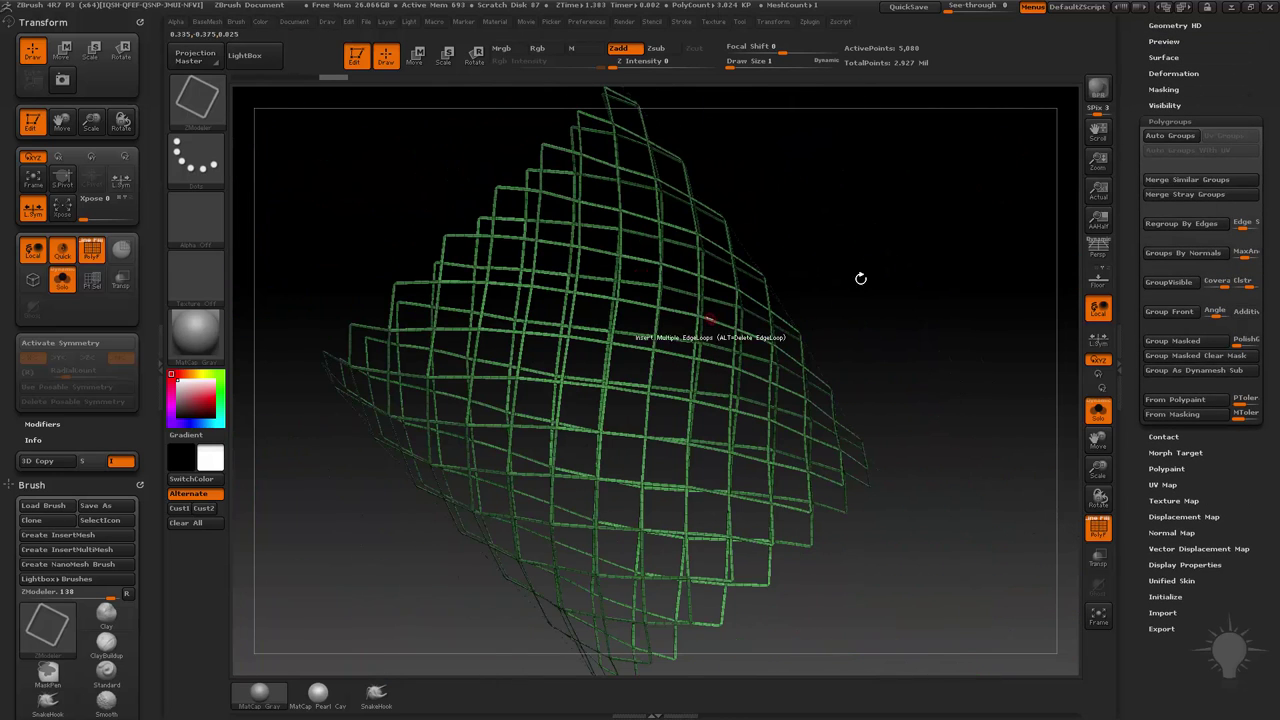
# Extrude the lattice strips outward with the ZModeler polygon Extrude action targeting Polygroup All to give them thickness.
pyautogui.moveTo(1136, 258); pyautogui.dragTo(1152, 426)
pyautogui.keyDown('shift'); pyautogui.click(1162, 241); pyautogui.keyUp('shift')
pyautogui.moveTo(876, 236)
pyautogui.keyDown('alt'); pyautogui.mouseDown()
pyautogui.moveTo(874, 291)
pyautogui.moveTo(877, 257)
pyautogui.moveTo(885, 279)
pyautogui.mouseUp(); pyautogui.keyUp('alt')
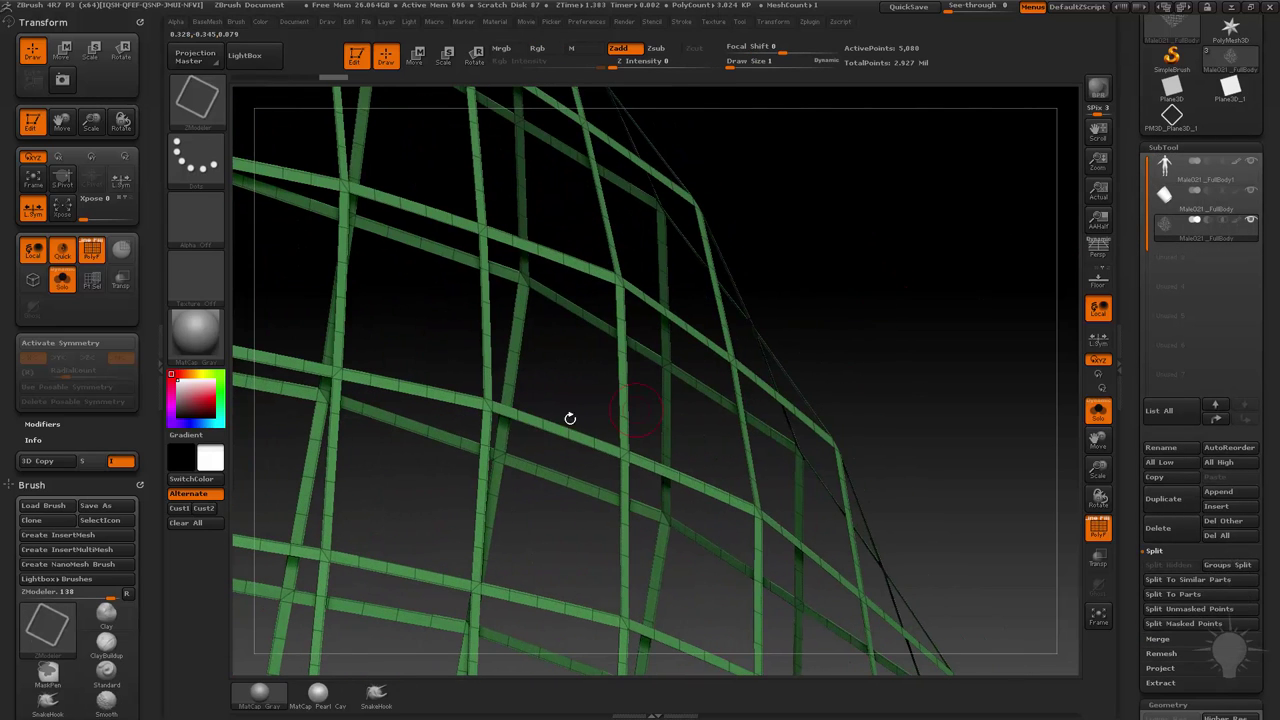
pyautogui.press('space')
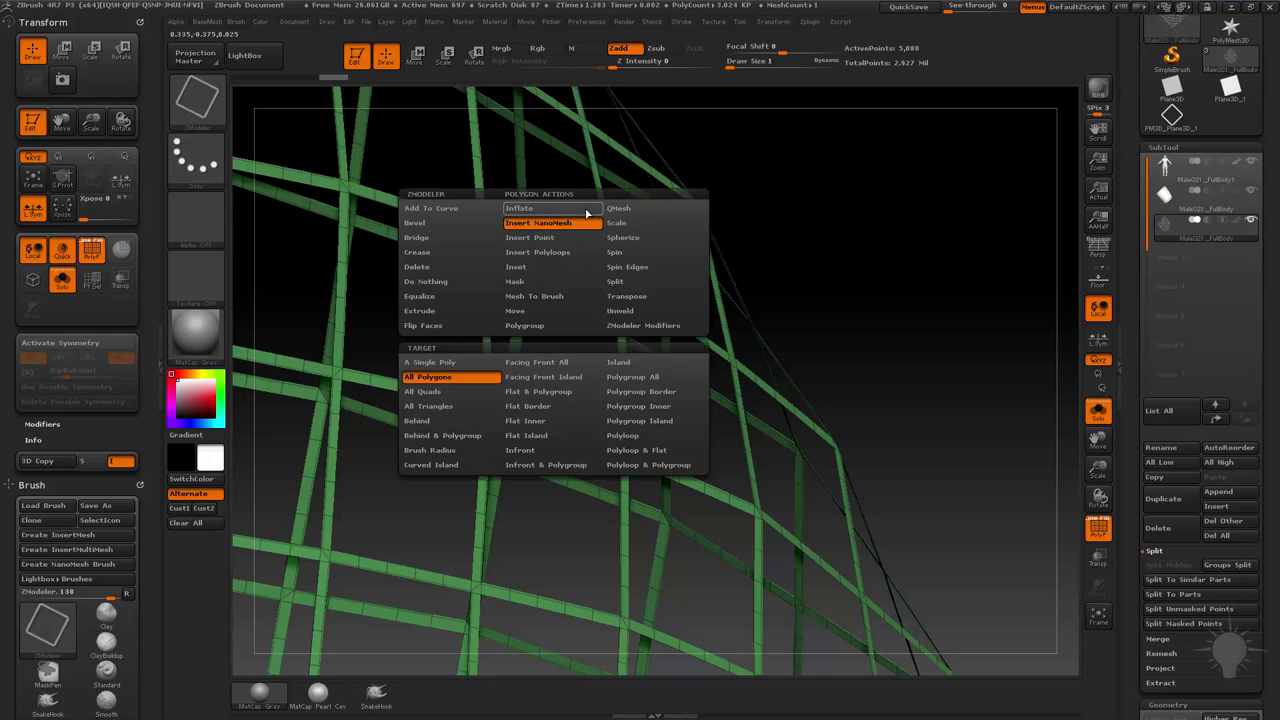
pyautogui.click(420, 311)
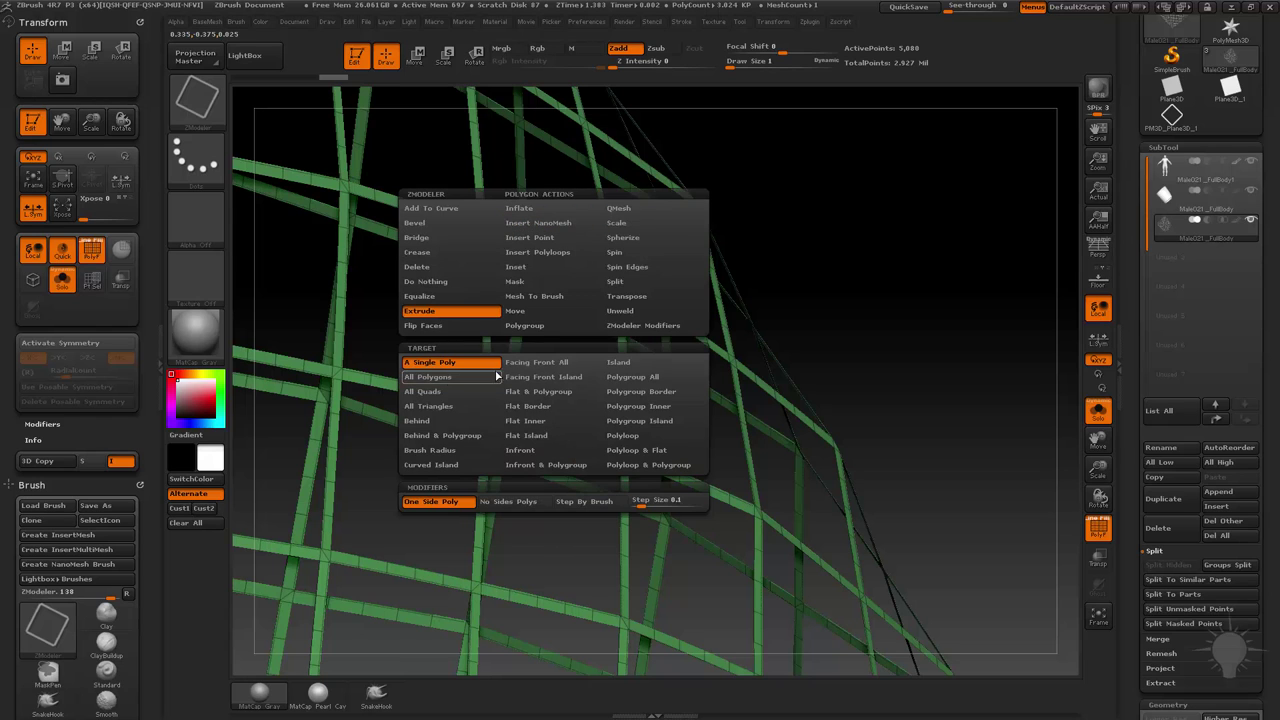
pyautogui.click(628, 377)
pyautogui.moveTo(562, 430); pyautogui.dragTo(912, 333)
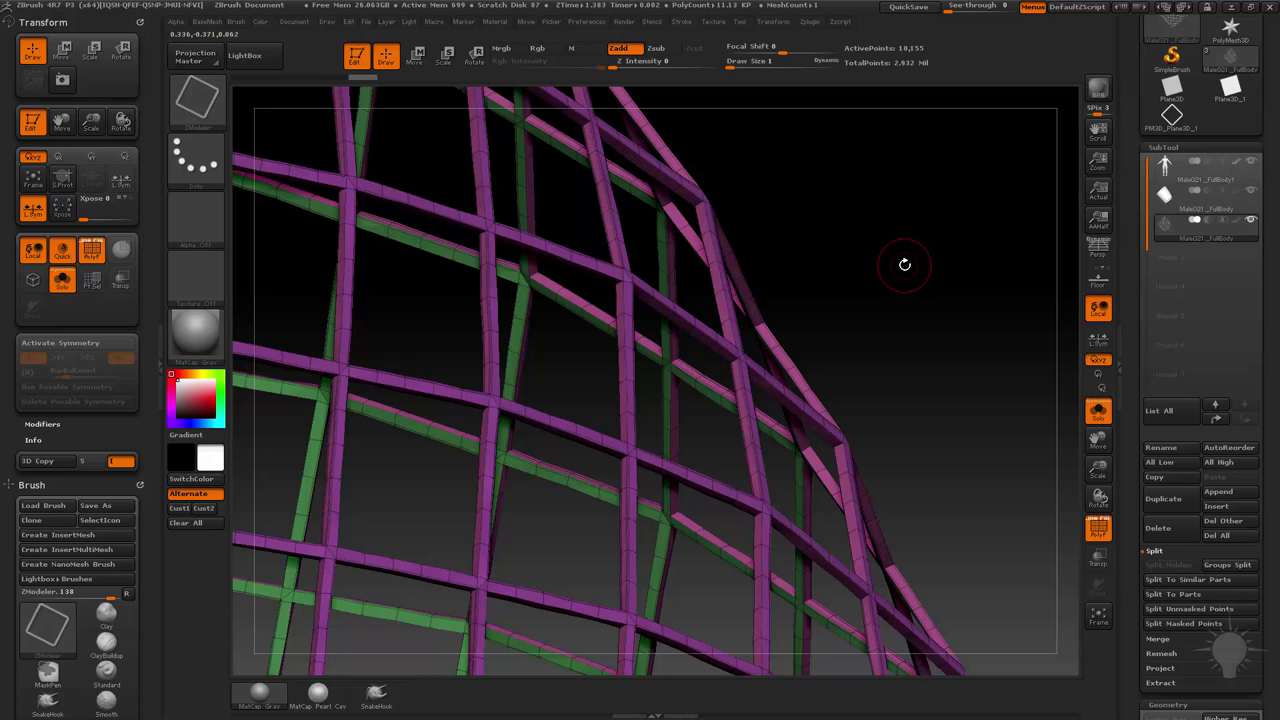
# Try subdividing the uncreased lattice to preview its smoothing and undo the division.
pyautogui.hotkey('ctrl', 'd')
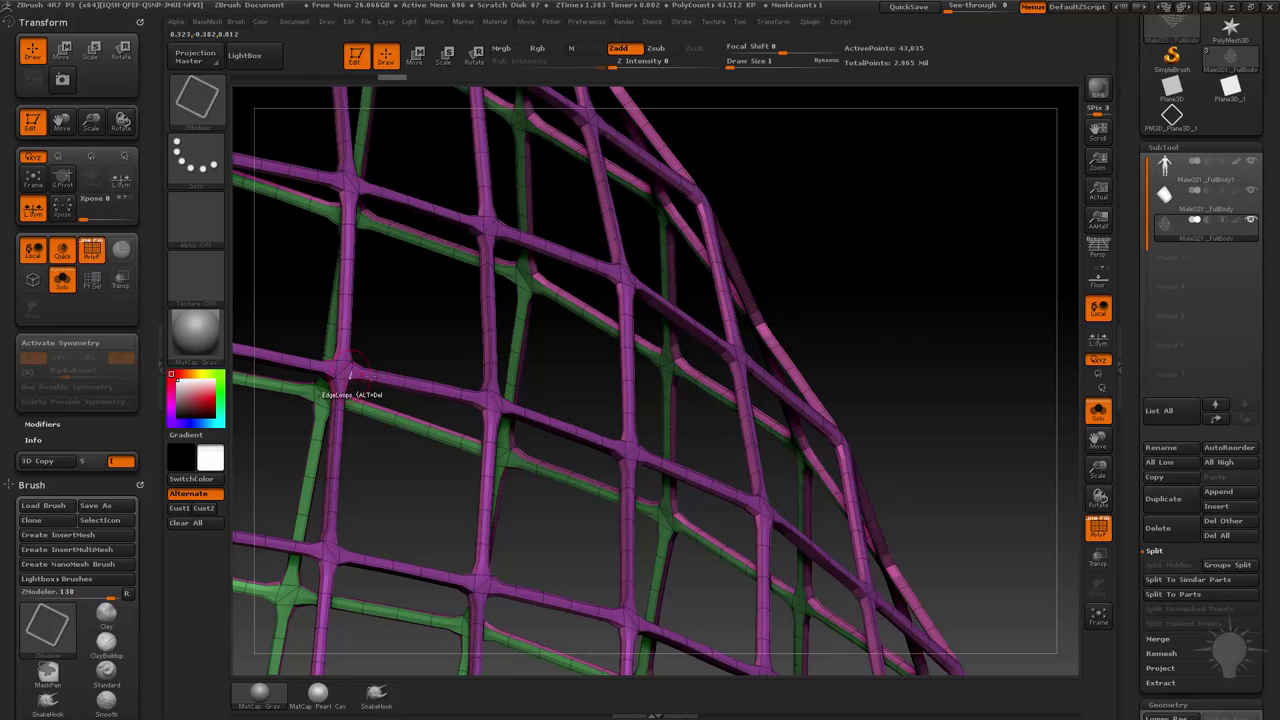
pyautogui.hotkey('shift', 'd')
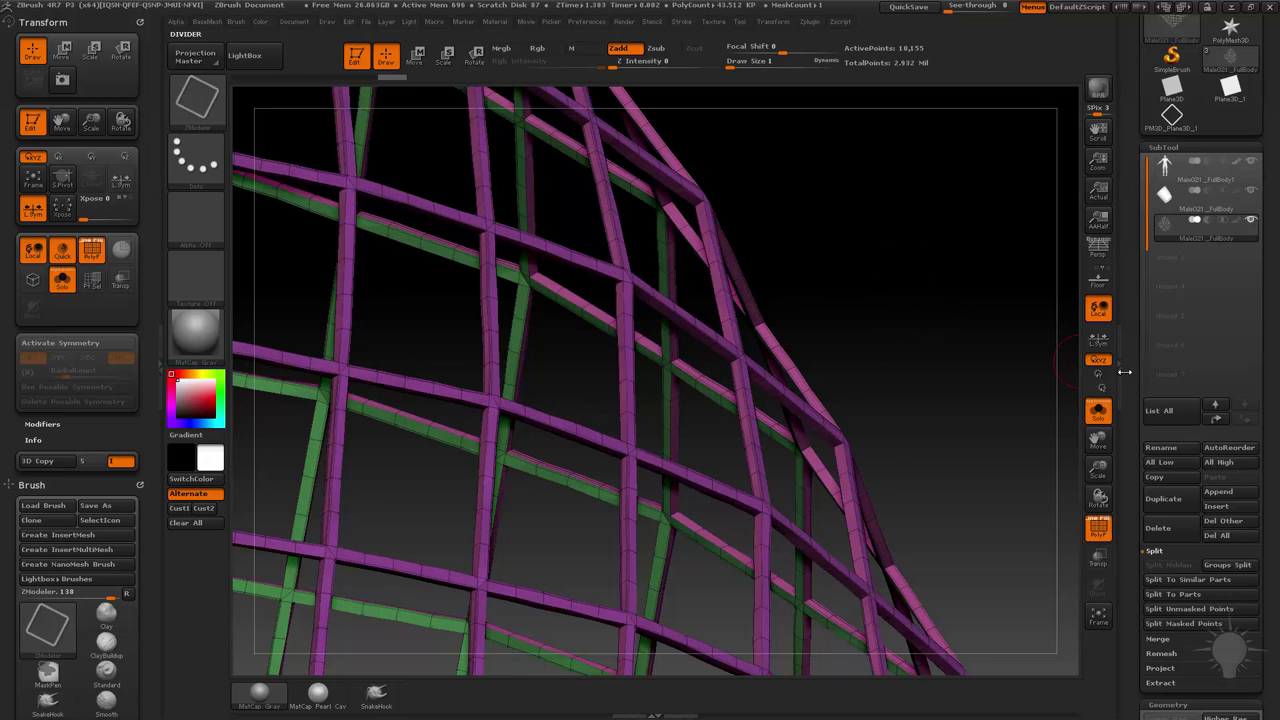
pyautogui.moveTo(1131, 379); pyautogui.dragTo(1129, 289)
pyautogui.moveTo(1137, 402); pyautogui.dragTo(1134, 68)
pyautogui.click(1153, 403)
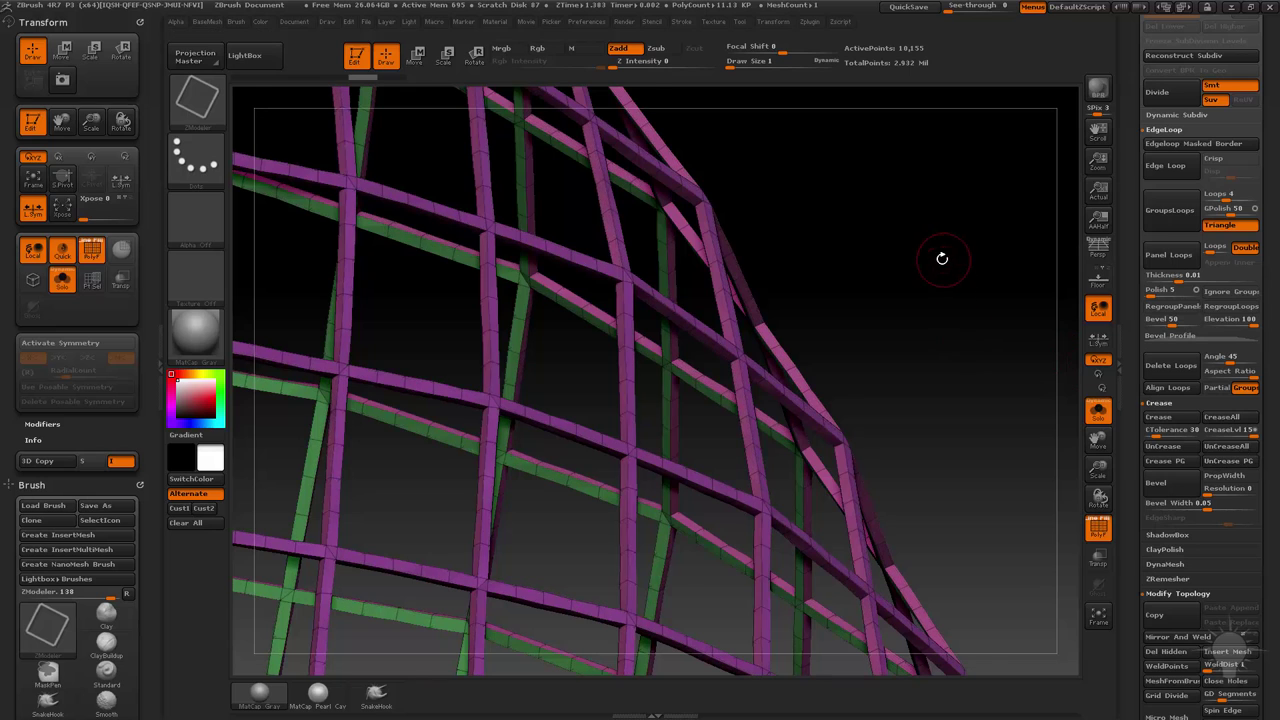
pyautogui.moveTo(943, 260); pyautogui.dragTo(948, 300)
pyautogui.hotkey('ctrl', 'd')
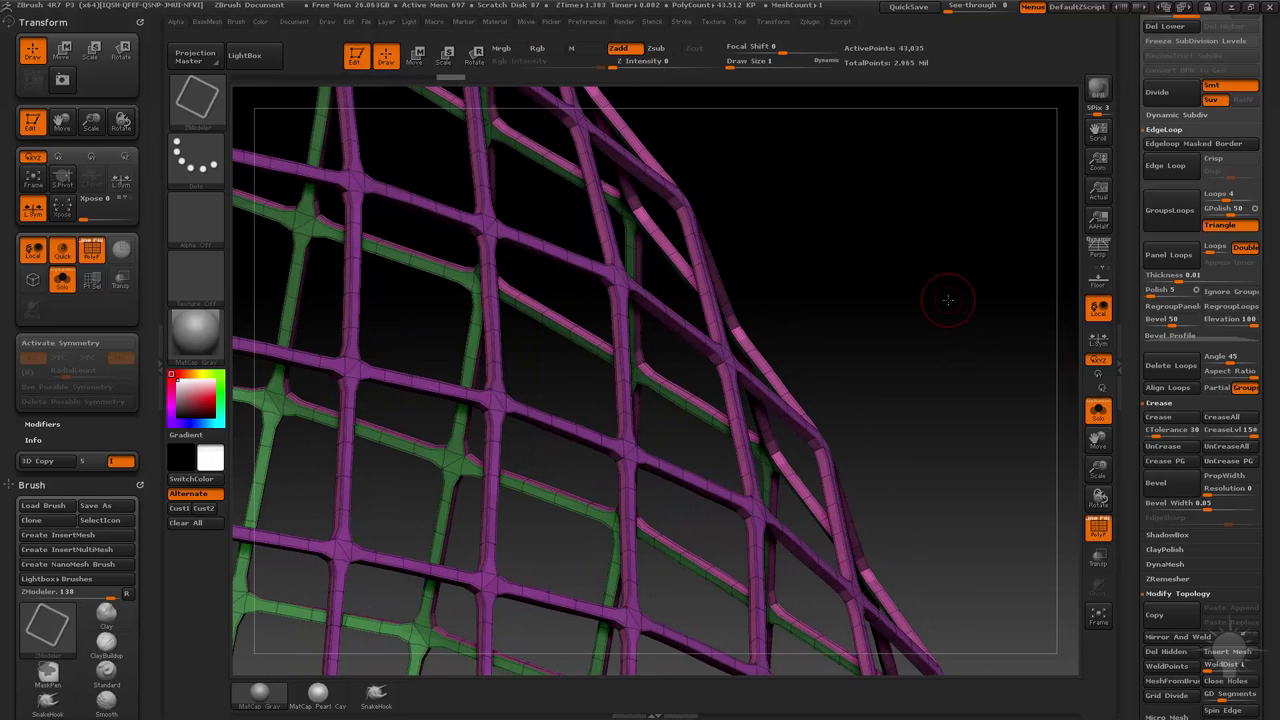
pyautogui.hotkey('ctrl', 'z')
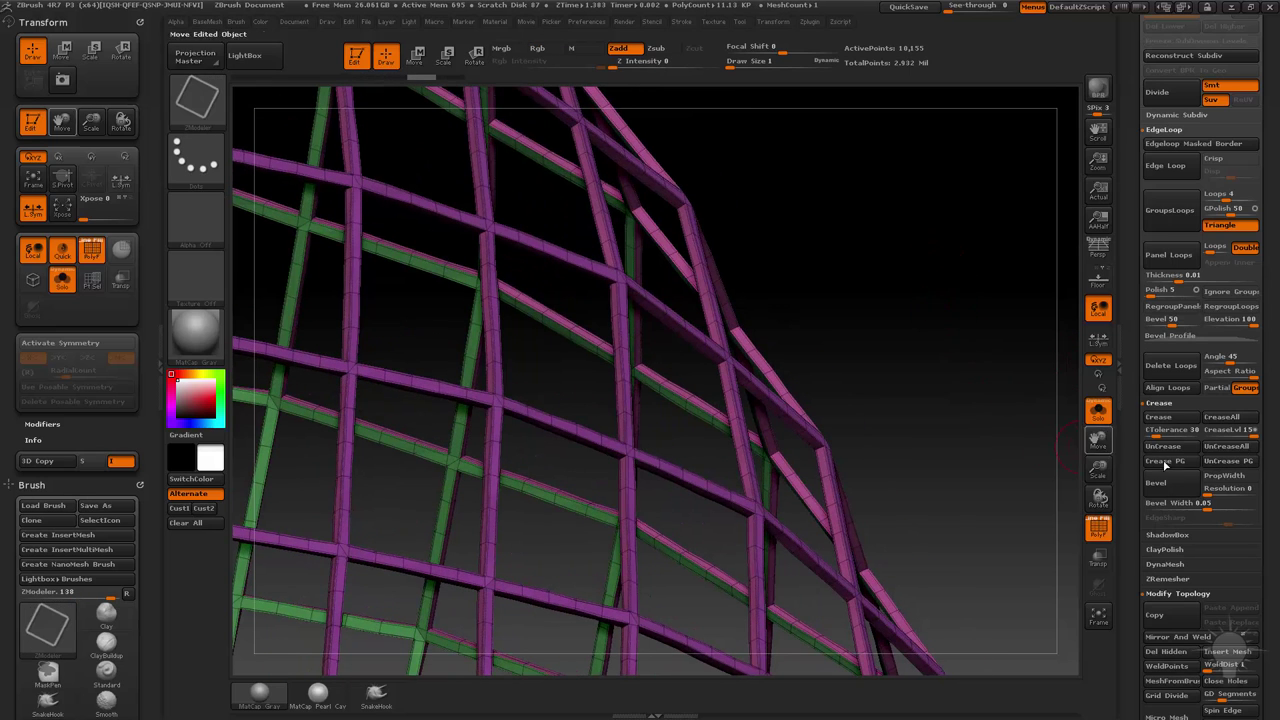
# Crease the lattice along its polygroup borders with Crease PG and subdivide it once.
pyautogui.click(1177, 452)
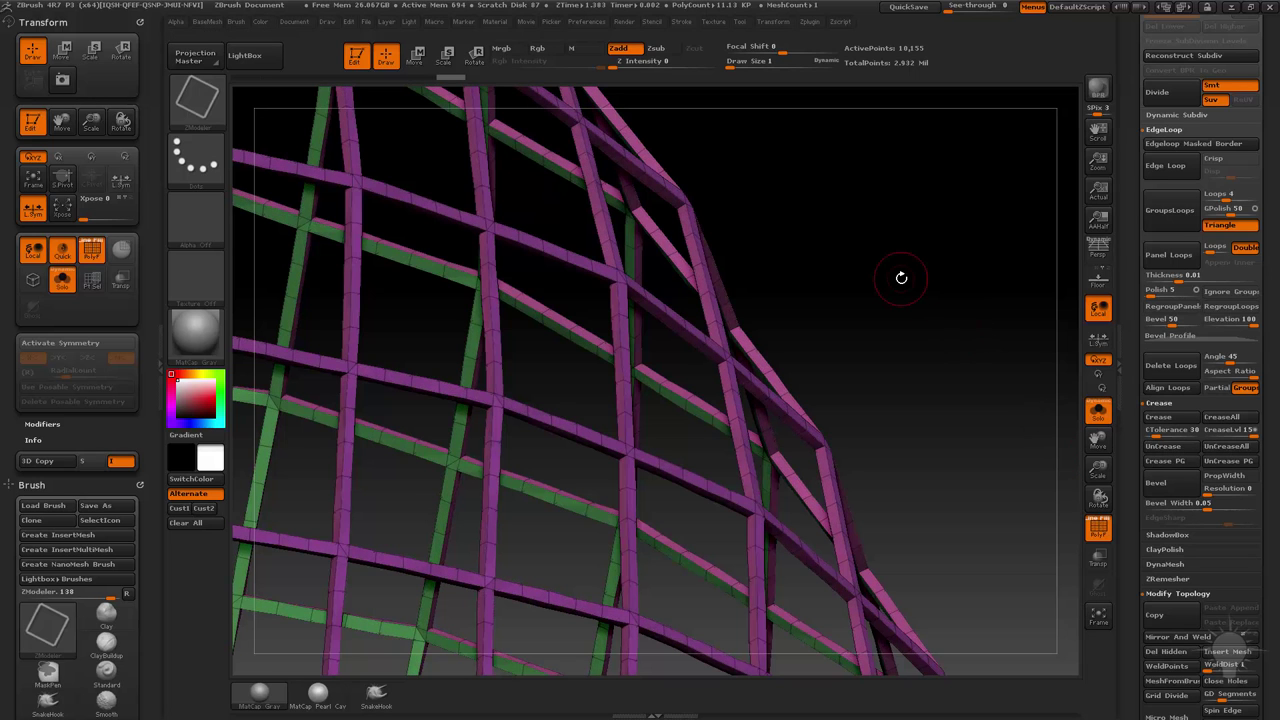
pyautogui.hotkey('ctrl', 'd')
pyautogui.keyDown('alt'); pyautogui.moveTo(914, 297); pyautogui.dragTo(820, 226); pyautogui.keyUp('alt')
# Turn off Solo mode and hide the solid base armband so the lattice shows directly on the arm.
pyautogui.moveTo(1129, 337); pyautogui.dragTo(1161, 583)
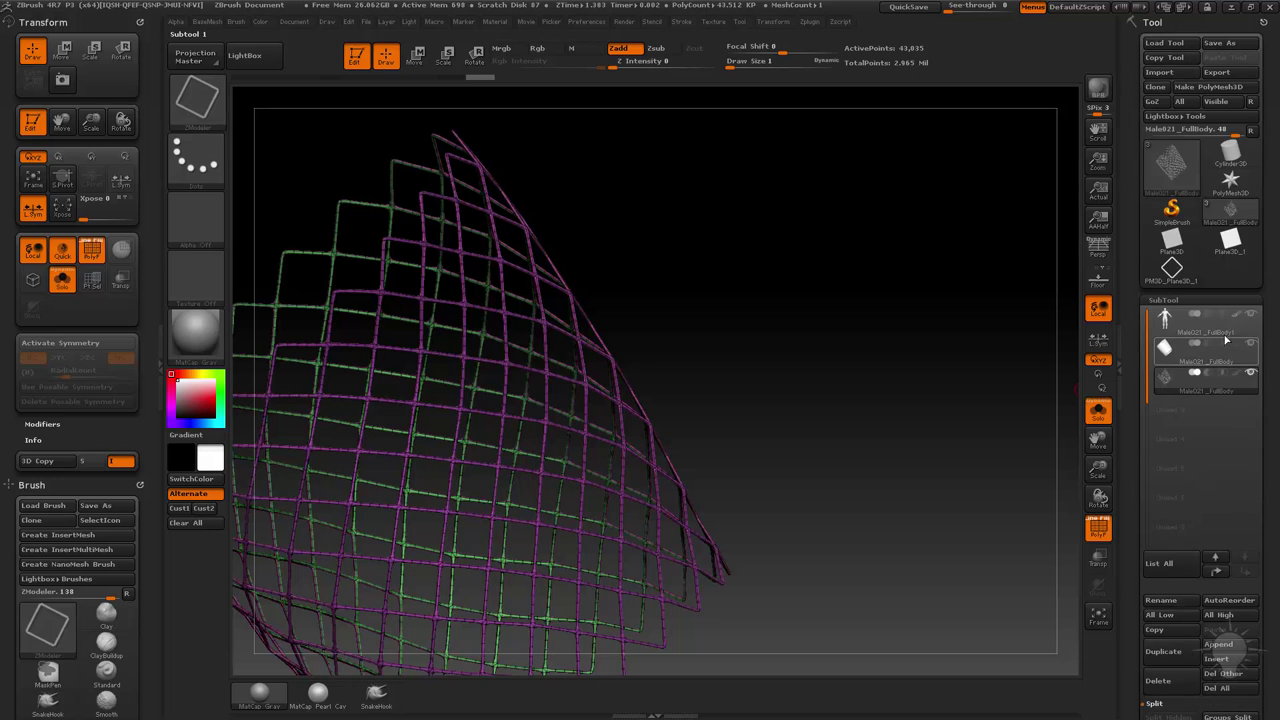
pyautogui.click(1100, 413)
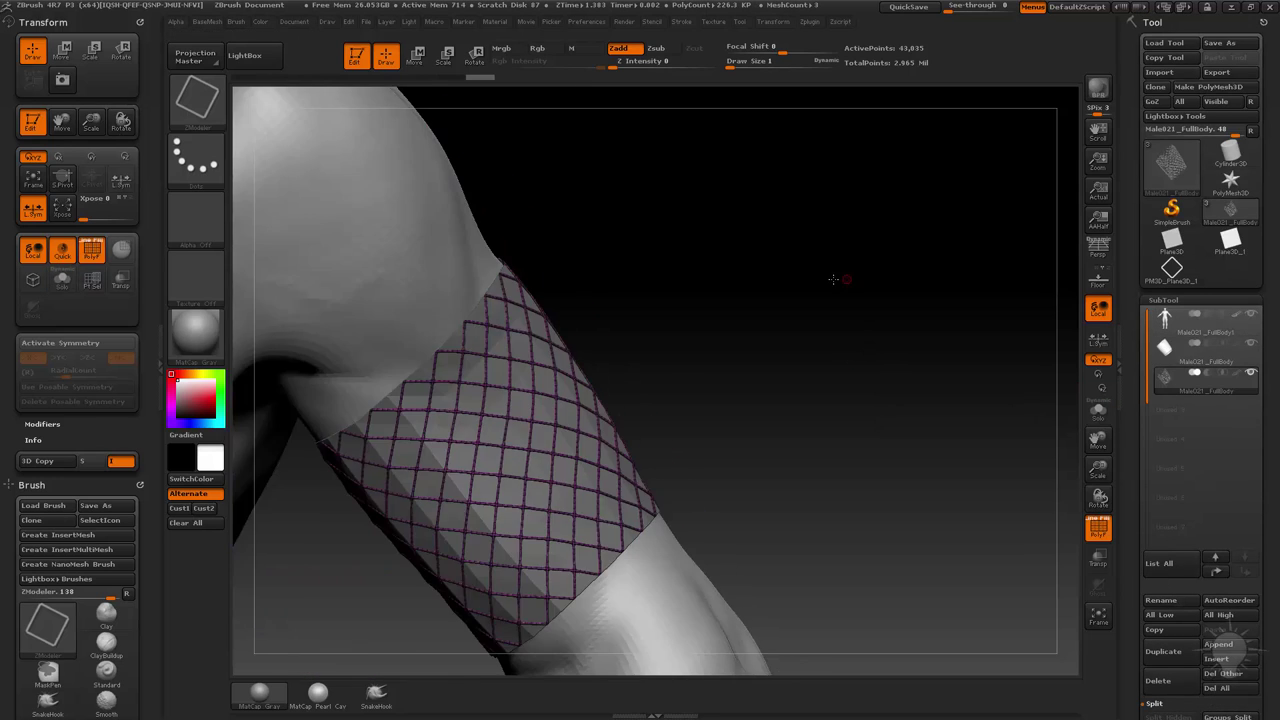
pyautogui.moveTo(842, 280); pyautogui.dragTo(828, 301)
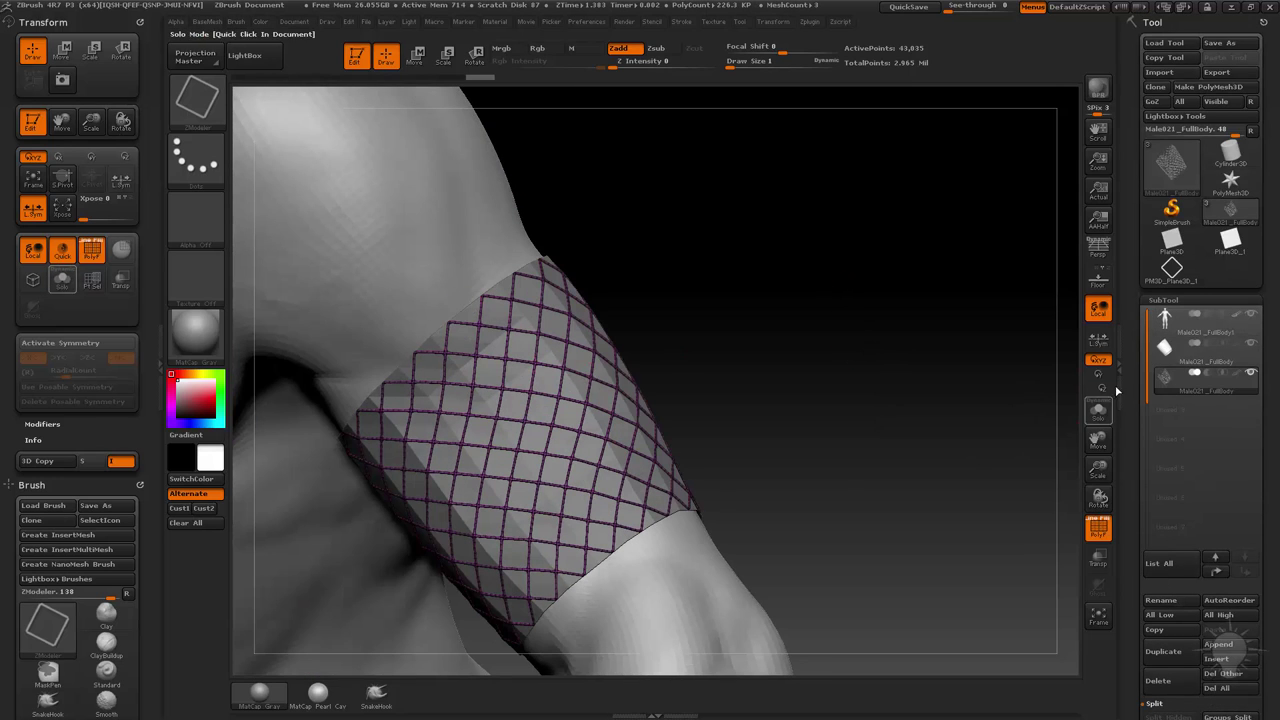
pyautogui.click(1252, 346)
pyautogui.keyDown('alt'); pyautogui.moveTo(915, 349); pyautogui.dragTo(1059, 379); pyautogui.keyUp('alt')
# Inflate the lattice with the Inflate deformation and check its fit around the upper arm.
pyautogui.moveTo(1138, 378); pyautogui.dragTo(1151, 165)
pyautogui.moveTo(1149, 355); pyautogui.dragTo(1149, 111)
pyautogui.click(1170, 345)
pyautogui.click(1162, 297)
pyautogui.moveTo(1137, 412); pyautogui.dragTo(1137, 254)
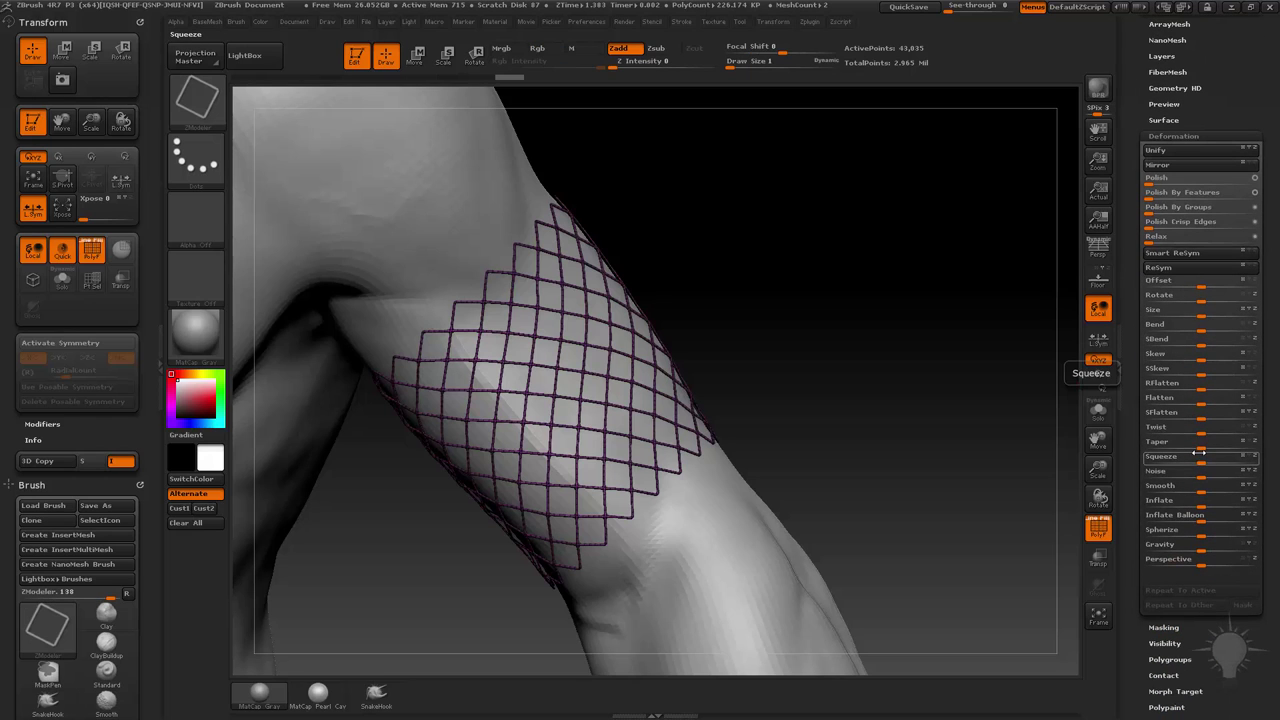
pyautogui.click(1196, 502)
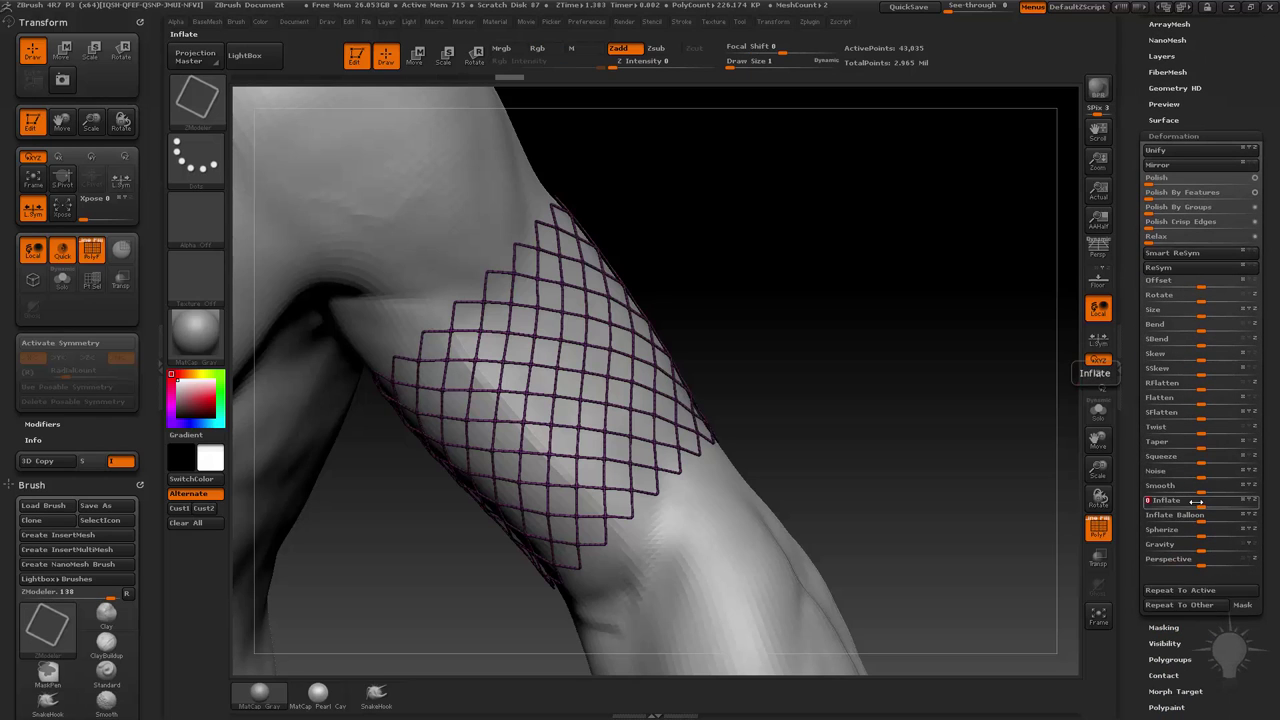
pyautogui.press('Return')
pyautogui.moveTo(822, 404); pyautogui.dragTo(797, 274)
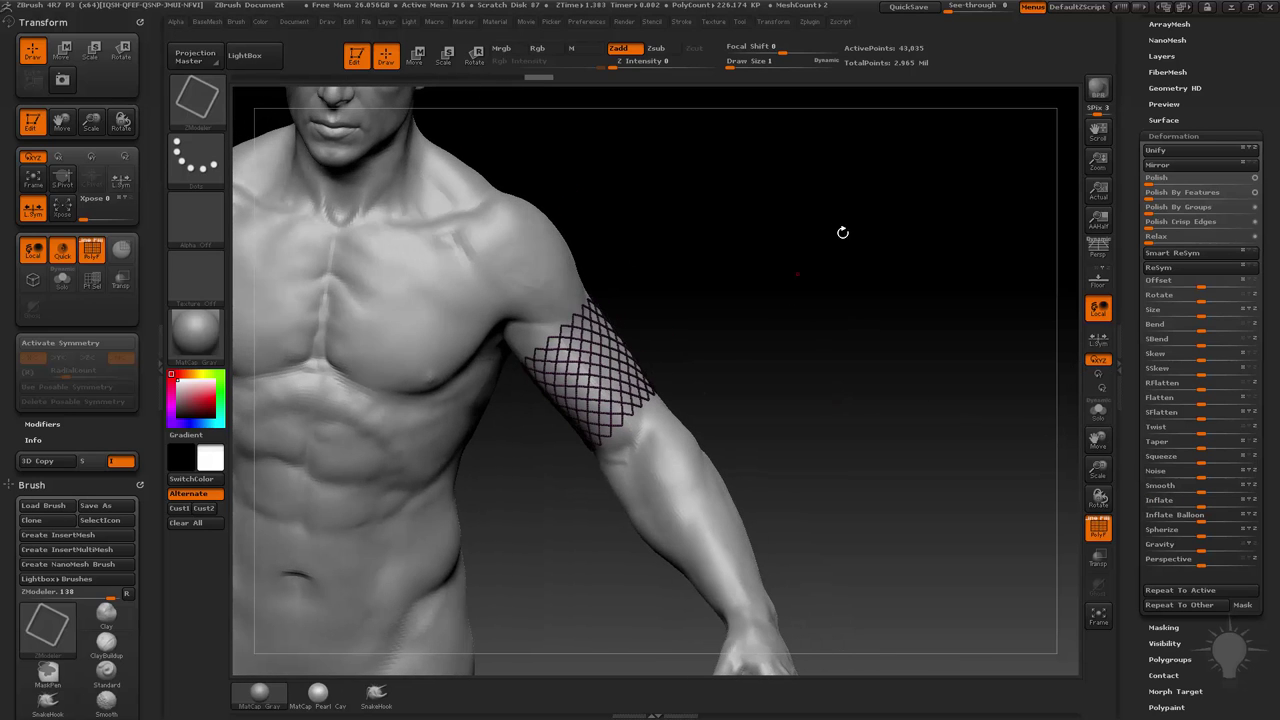
# Switch to the Move brush and delete the lattice's lower subdivision level with Del Lower.
pyautogui.press('s')
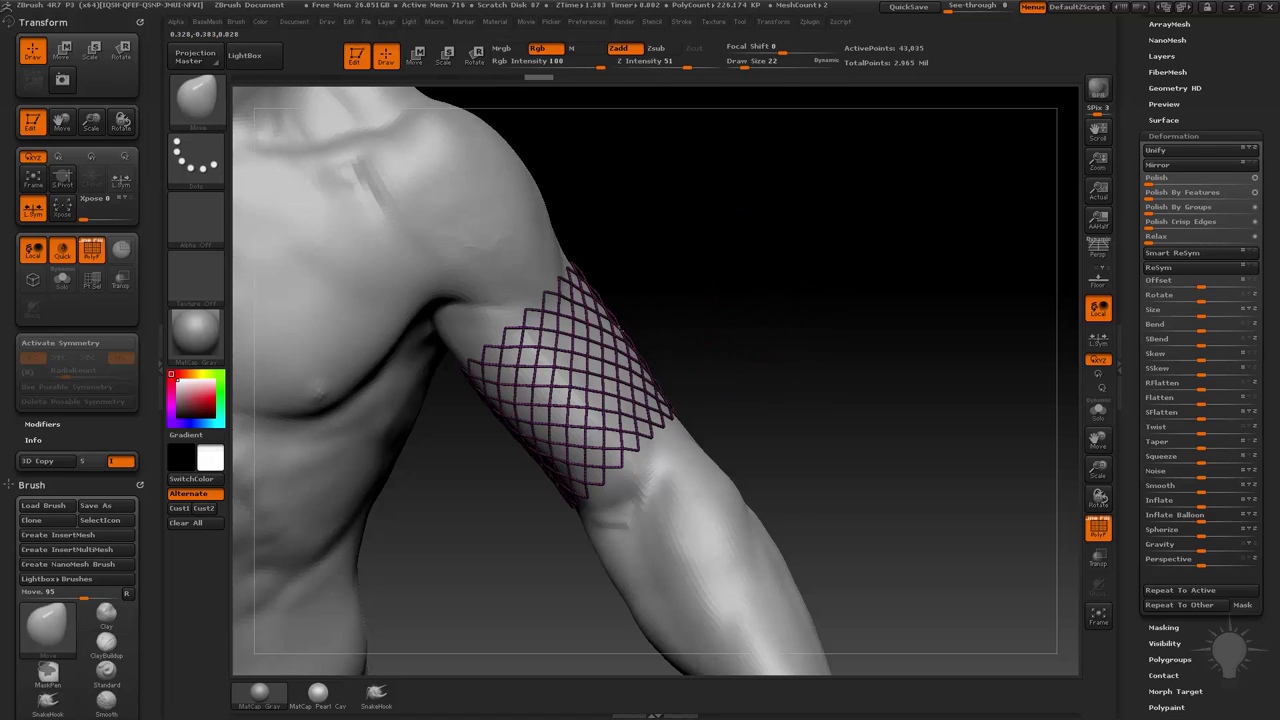
pyautogui.press('ctrl')
pyautogui.keyDown('ctrl'); pyautogui.click(873, 327); pyautogui.keyUp('ctrl')
pyautogui.moveTo(1133, 354); pyautogui.dragTo(1135, 567)
pyautogui.press('shift')
pyautogui.moveTo(1146, 279); pyautogui.dragTo(1138, 630)
pyautogui.moveTo(1138, 268); pyautogui.dragTo(1138, 718)
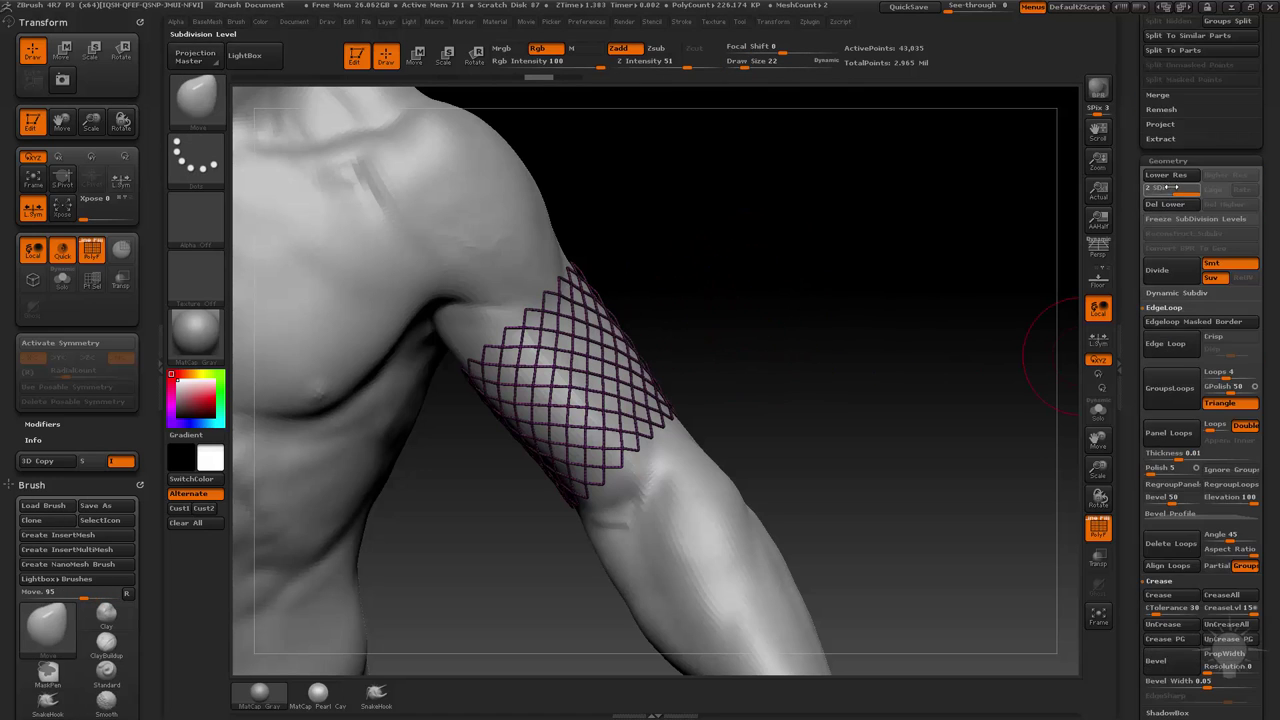
pyautogui.keyDown('alt'); pyautogui.moveTo(1026, 206); pyautogui.dragTo(1001, 338); pyautogui.keyUp('alt')
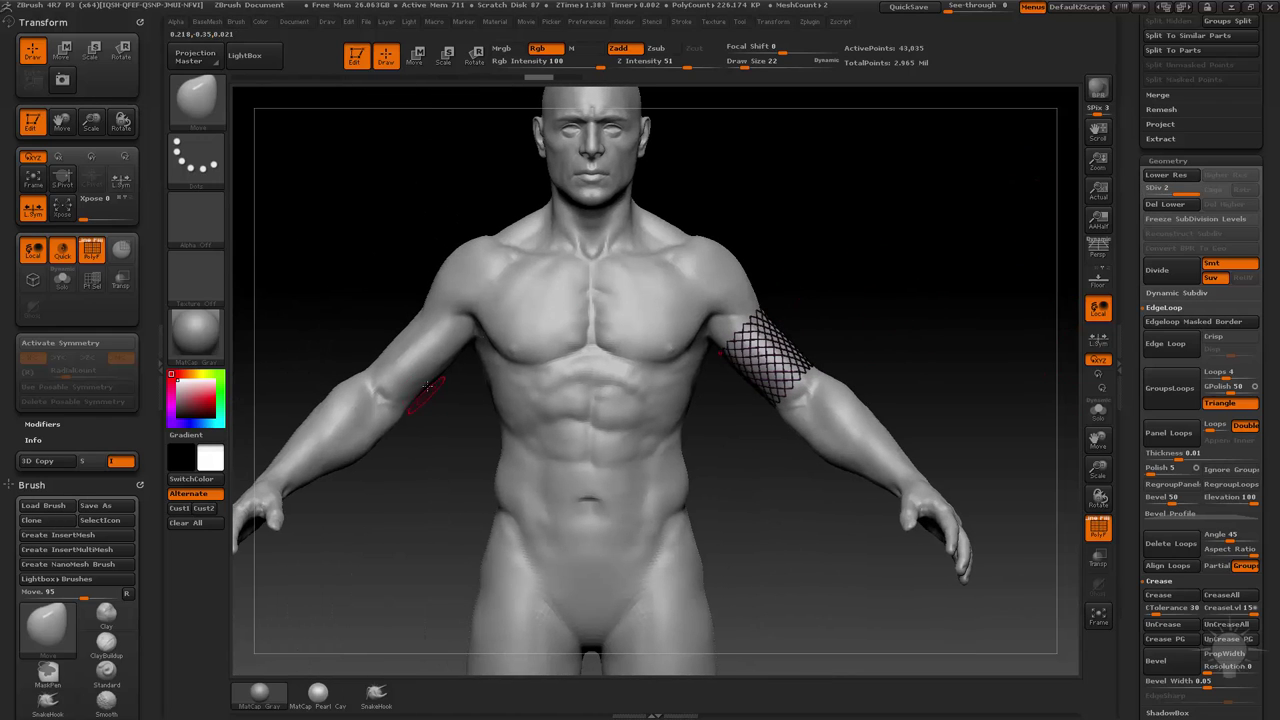
pyautogui.click(1169, 205)
# Flip the armband to the opposite arm with the Mirror deformation and duplicate it onto both arms with Mirror And Weld.
pyautogui.press('b')
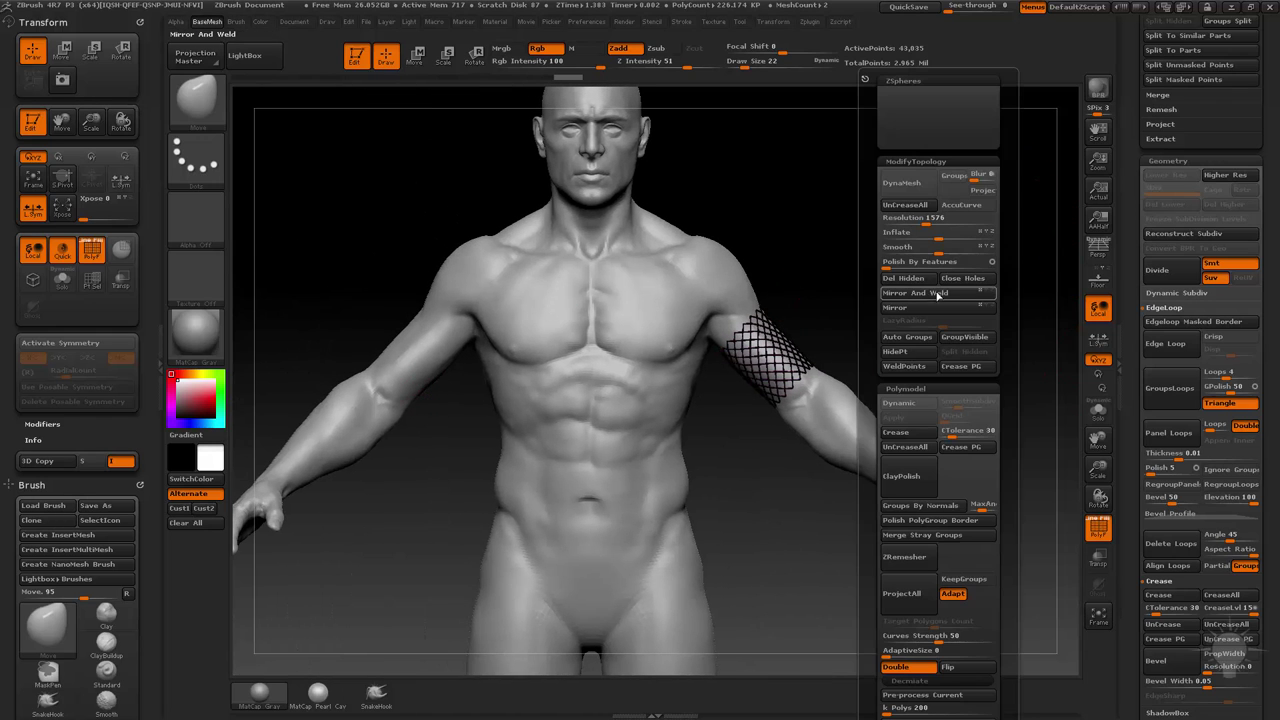
pyautogui.moveTo(1134, 285); pyautogui.dragTo(1138, 25)
pyautogui.moveTo(1136, 198); pyautogui.dragTo(1131, 8)
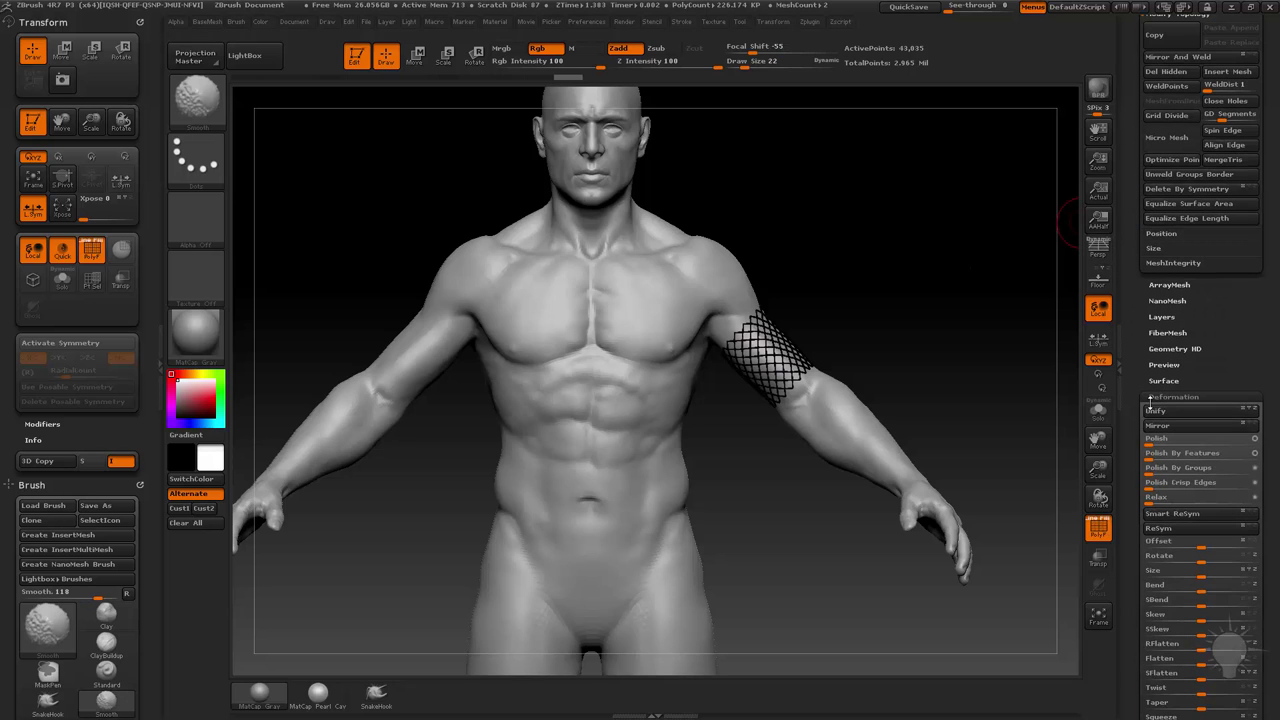
pyautogui.keyDown('shift'); pyautogui.click(1167, 397); pyautogui.keyUp('shift')
pyautogui.click(1170, 398)
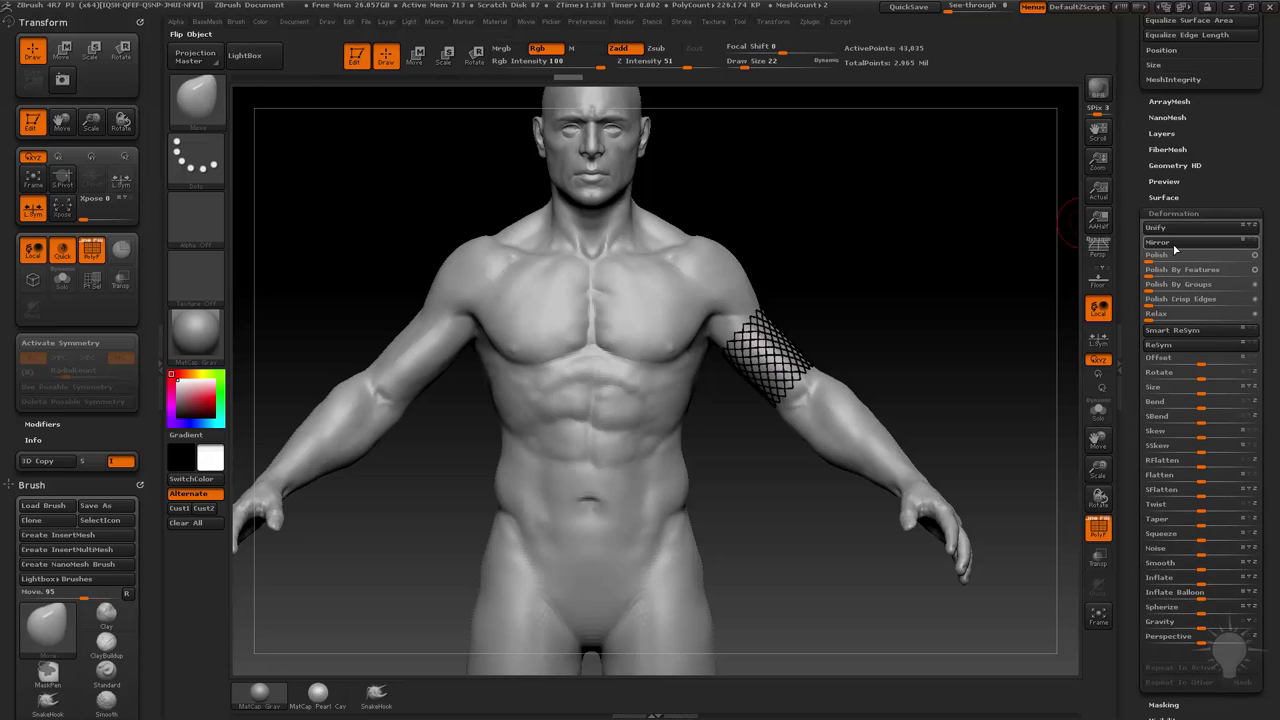
pyautogui.click(1174, 245)
pyautogui.scroll(10, 1134, 322)
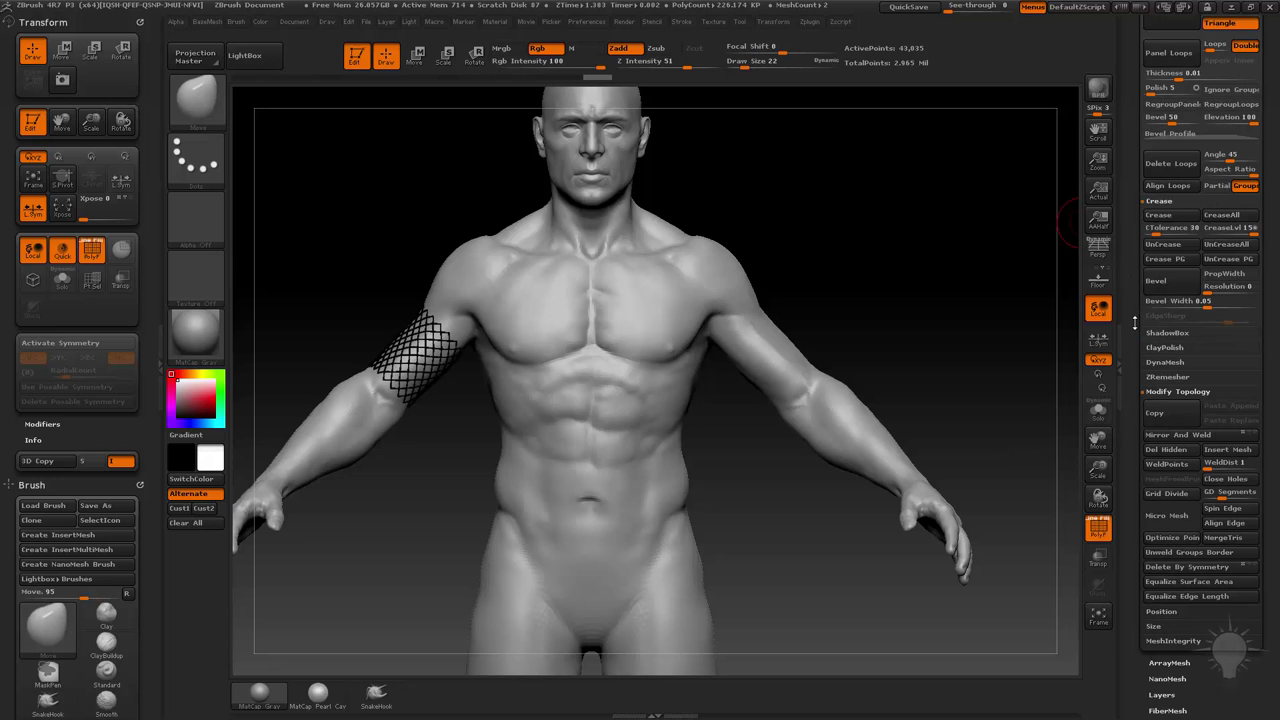
pyautogui.click(1190, 438)
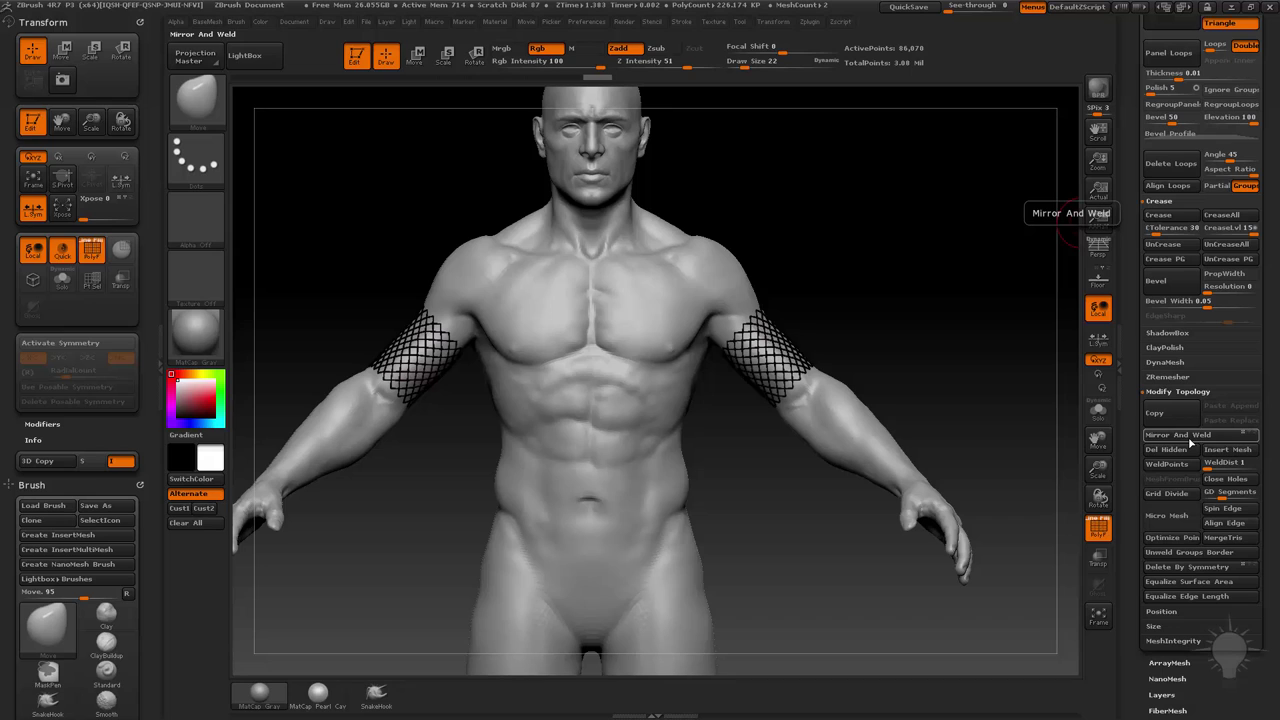
# Activate X symmetry, rebuild the armbands' lower subdivision level with Reconstruct Subdiv and switch to SDiv 1.
pyautogui.press('x')
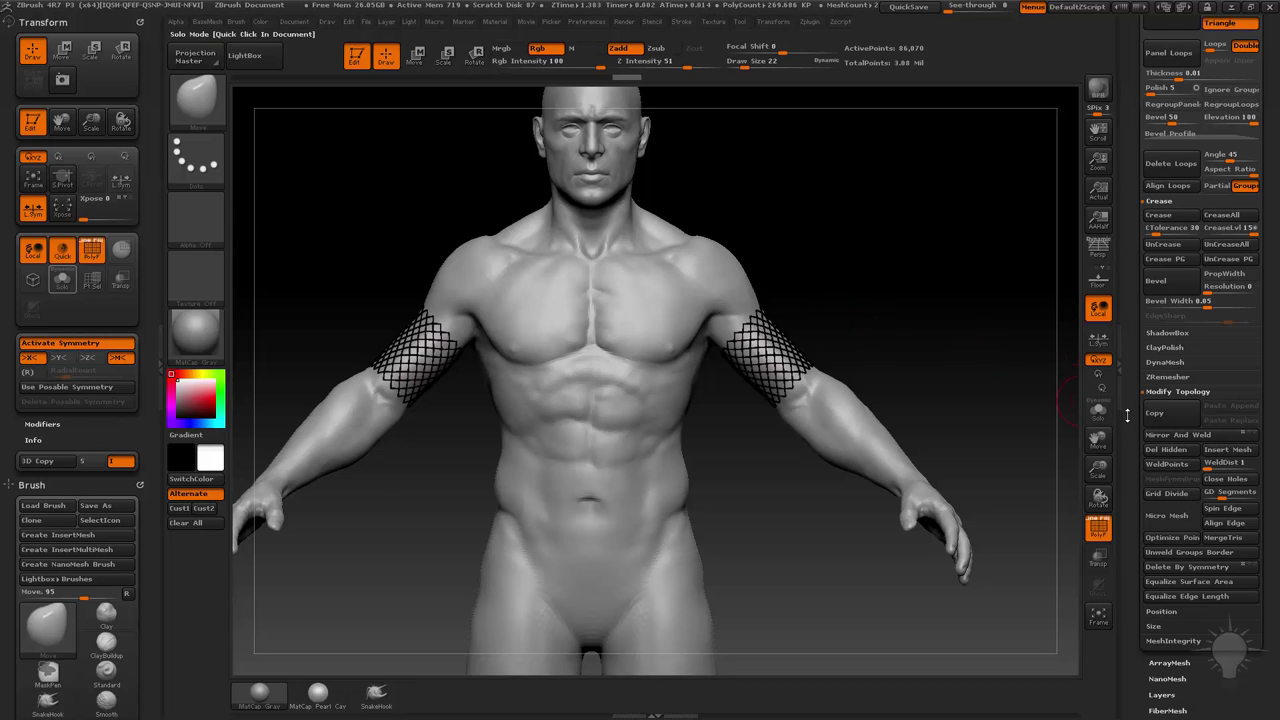
pyautogui.moveTo(1134, 445); pyautogui.dragTo(1150, 560)
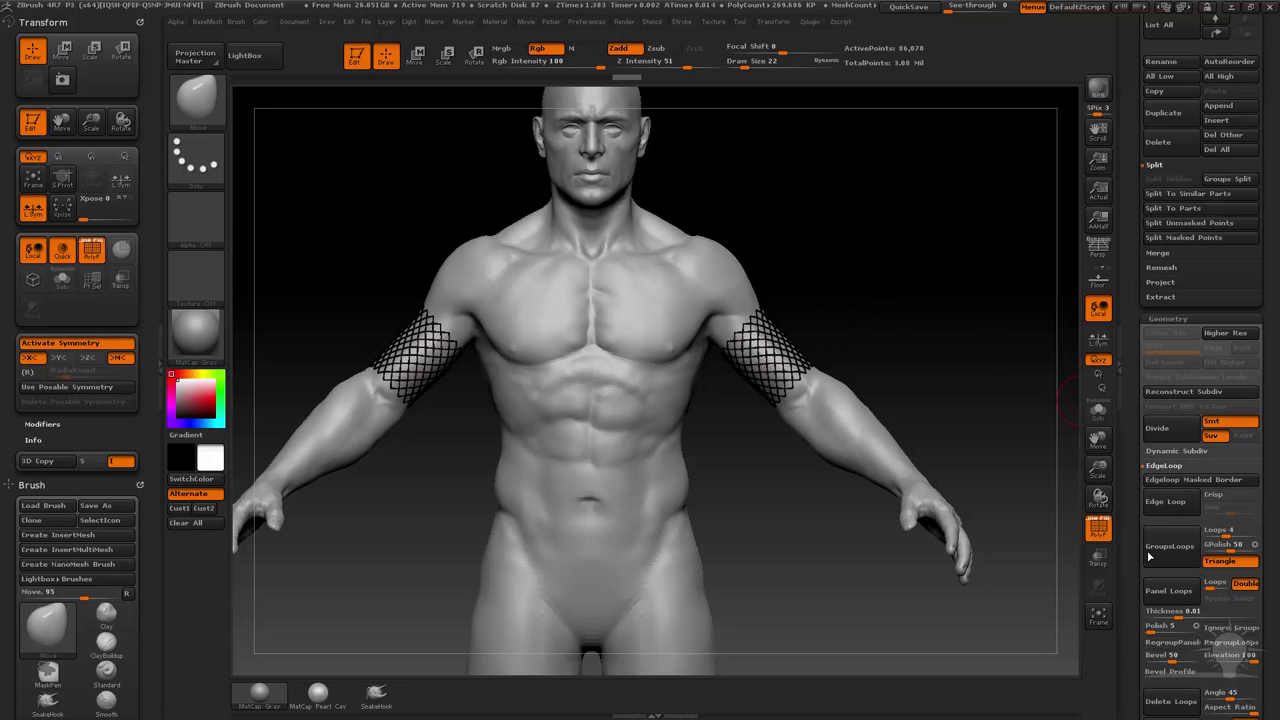
pyautogui.moveTo(917, 278); pyautogui.dragTo(907, 251)
pyautogui.click(1186, 342)
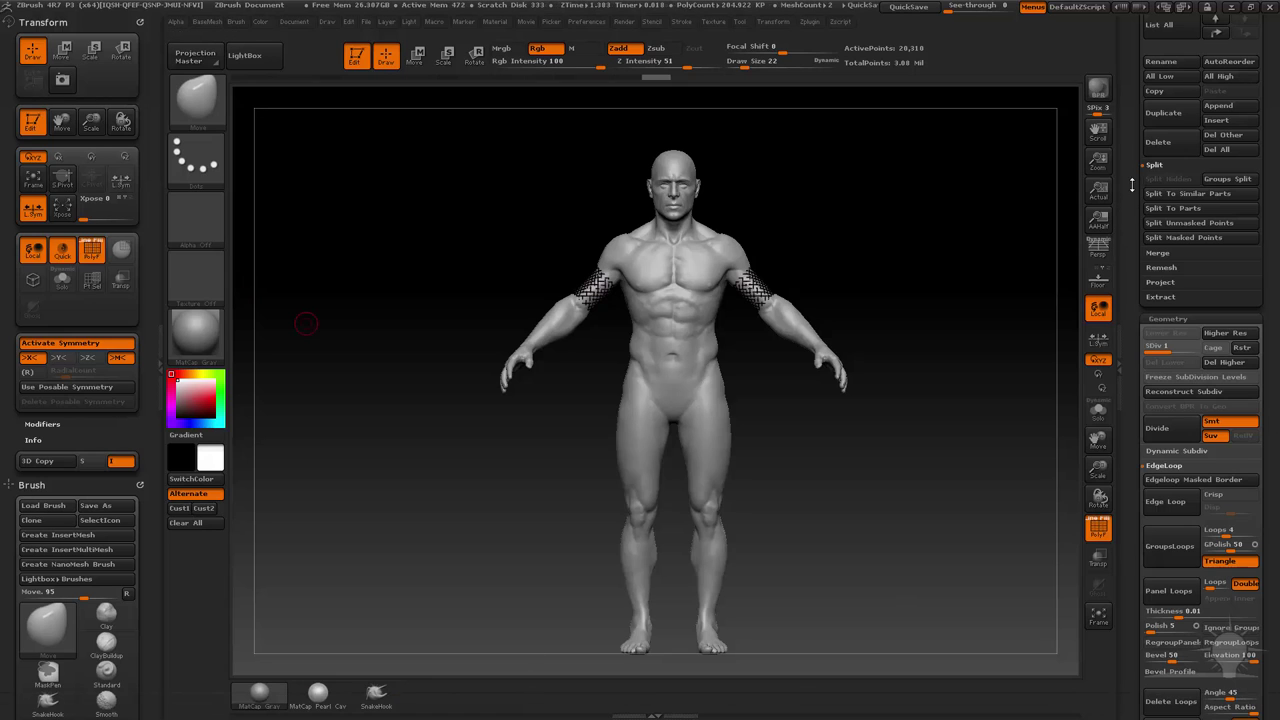
# Select the leftover cylinder subtool that served as the armband base and delete it.
pyautogui.moveTo(1135, 185); pyautogui.dragTo(1142, 525)
pyautogui.click(1221, 327)
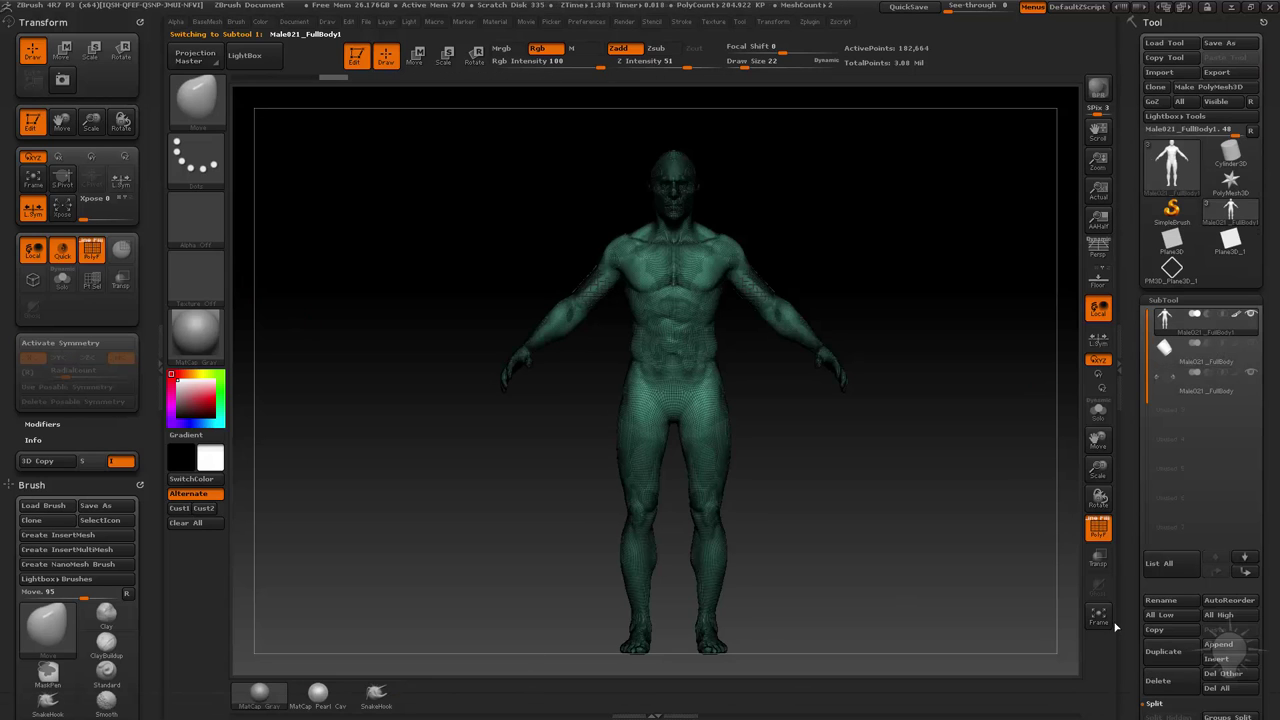
pyautogui.click(1200, 348)
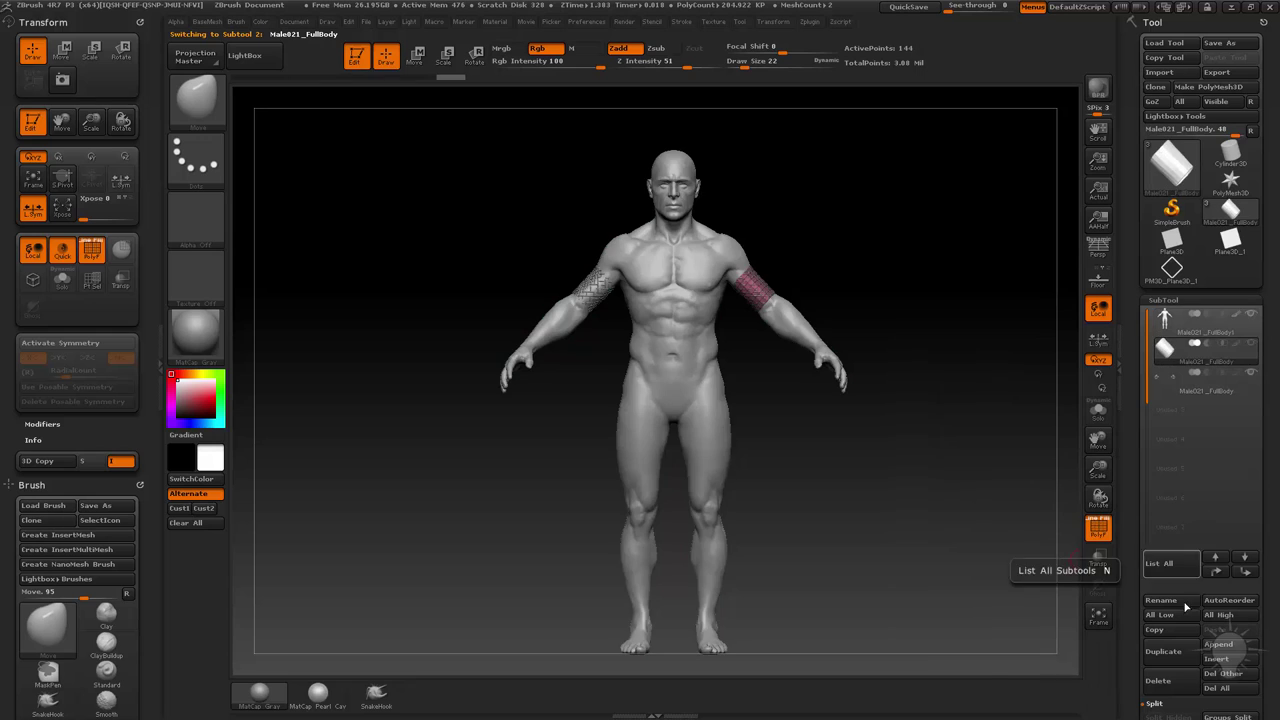
pyautogui.click(1177, 683)
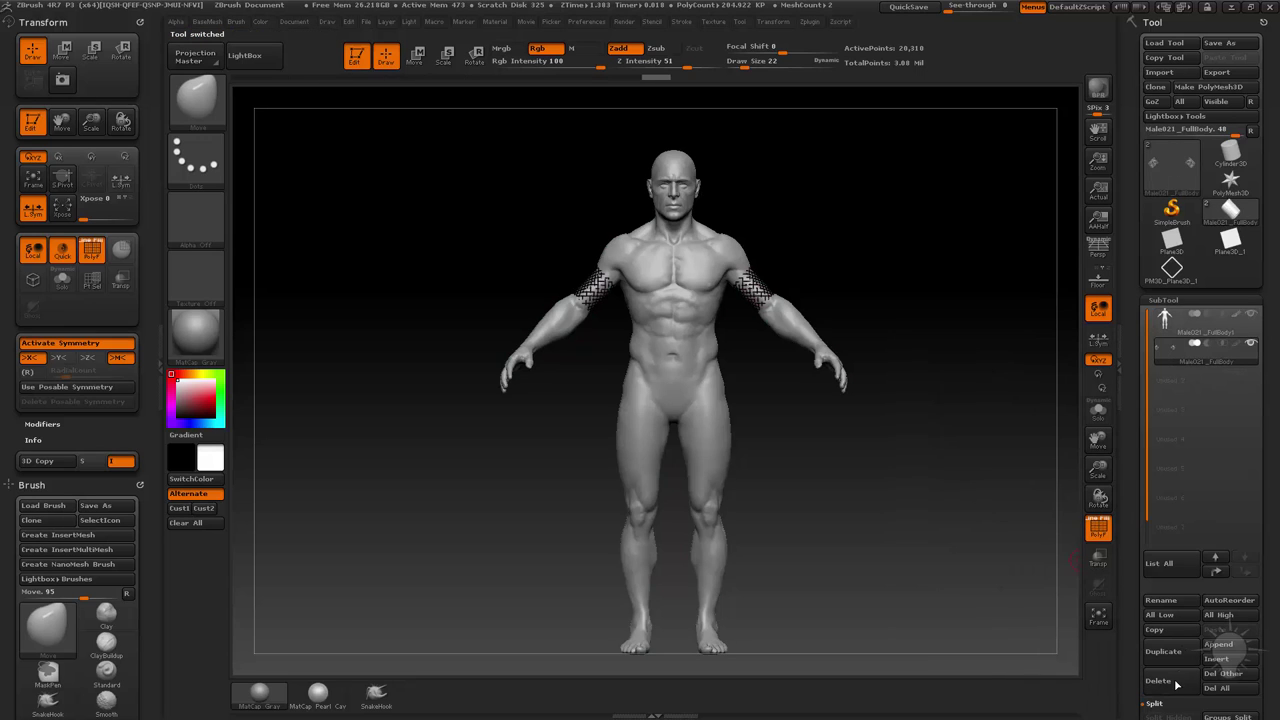
# Duplicate the male body subtool and select the second copy in the subtool list.
pyautogui.click(1211, 337)
pyautogui.keyDown('alt'); pyautogui.moveTo(924, 367); pyautogui.dragTo(900, 347); pyautogui.keyUp('alt')
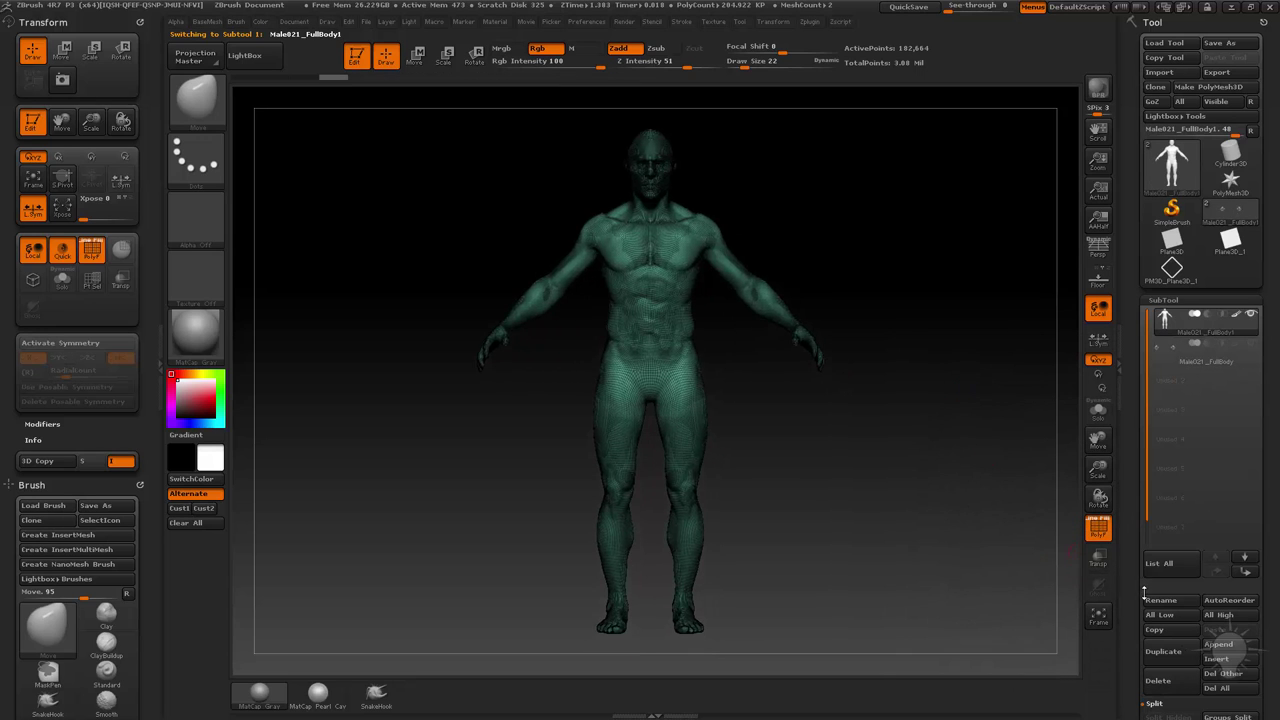
pyautogui.click(1166, 657)
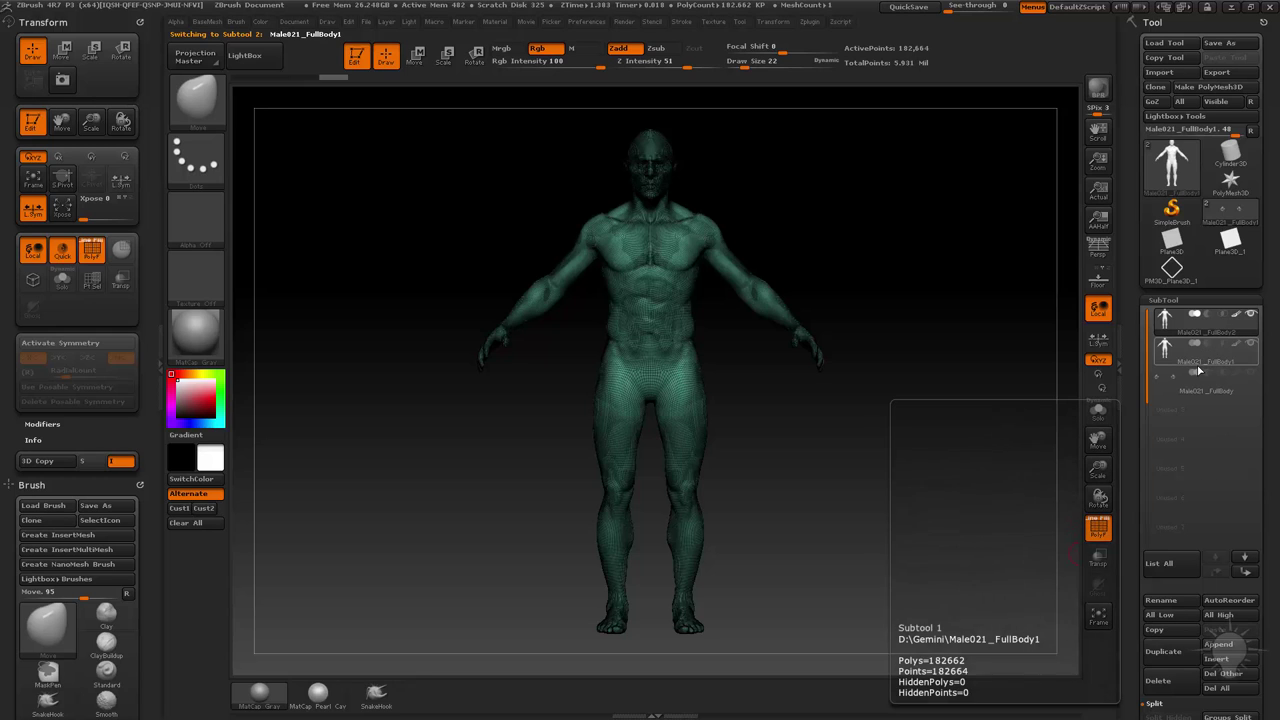
pyautogui.click(1207, 350)
# Mask the figure's left leg from mid-thigh down to the foot with MaskLasso.
pyautogui.keyDown('alt'); pyautogui.moveTo(929, 403); pyautogui.dragTo(912, 348); pyautogui.keyUp('alt')
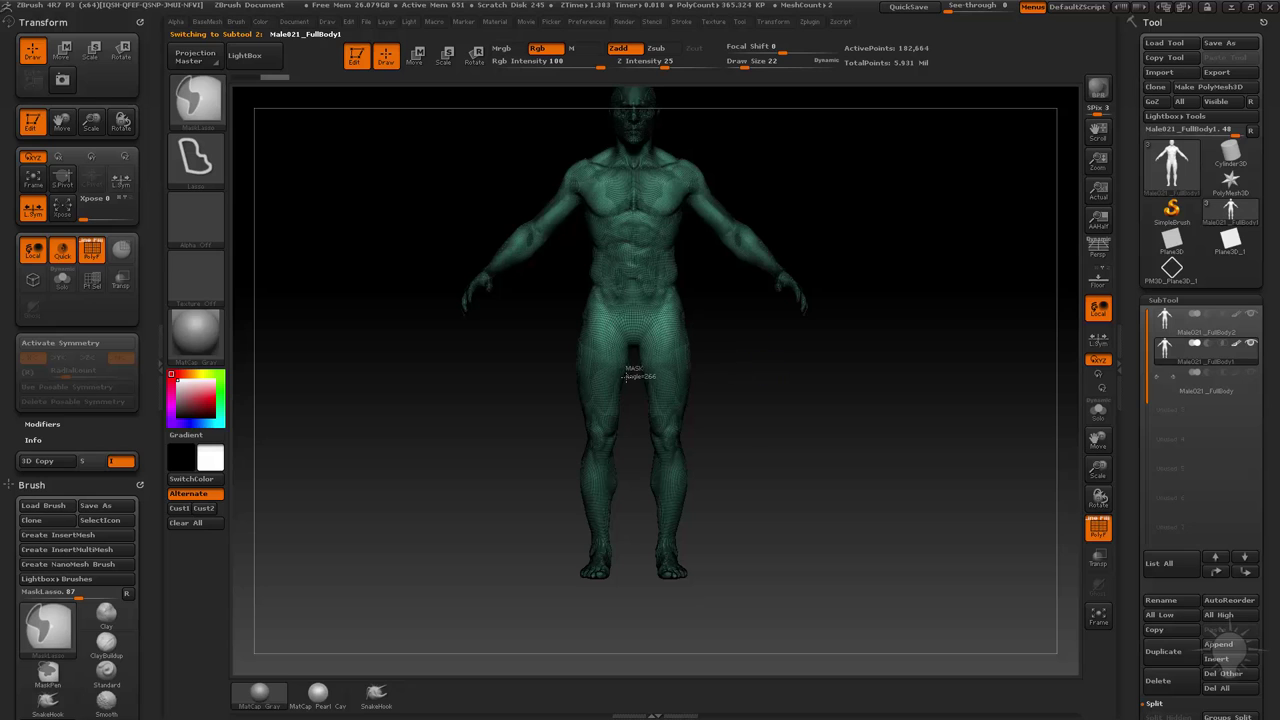
pyautogui.moveTo(628, 420)
pyautogui.keyDown('ctrl'); pyautogui.mouseDown()
pyautogui.moveTo(774, 652)
pyautogui.moveTo(790, 640)
pyautogui.mouseUp(); pyautogui.keyUp('ctrl')
pyautogui.keyDown('alt'); pyautogui.moveTo(891, 414); pyautogui.dragTo(880, 468); pyautogui.keyUp('alt')
pyautogui.moveTo(738, 447); pyautogui.dragTo(685, 438)
pyautogui.press('ctrl')
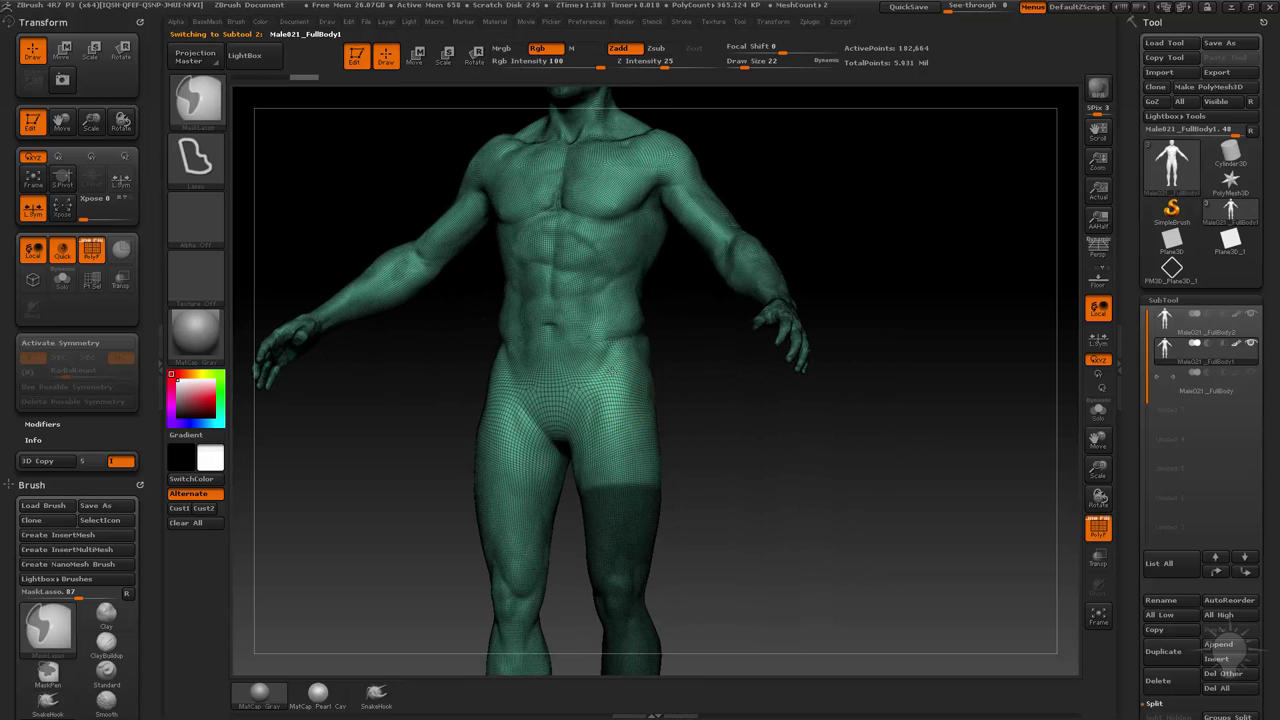
pyautogui.moveTo(843, 486)
pyautogui.keyDown('alt'); pyautogui.mouseDown()
pyautogui.moveTo(852, 426)
pyautogui.moveTo(852, 468)
pyautogui.mouseUp(); pyautogui.keyUp('alt')
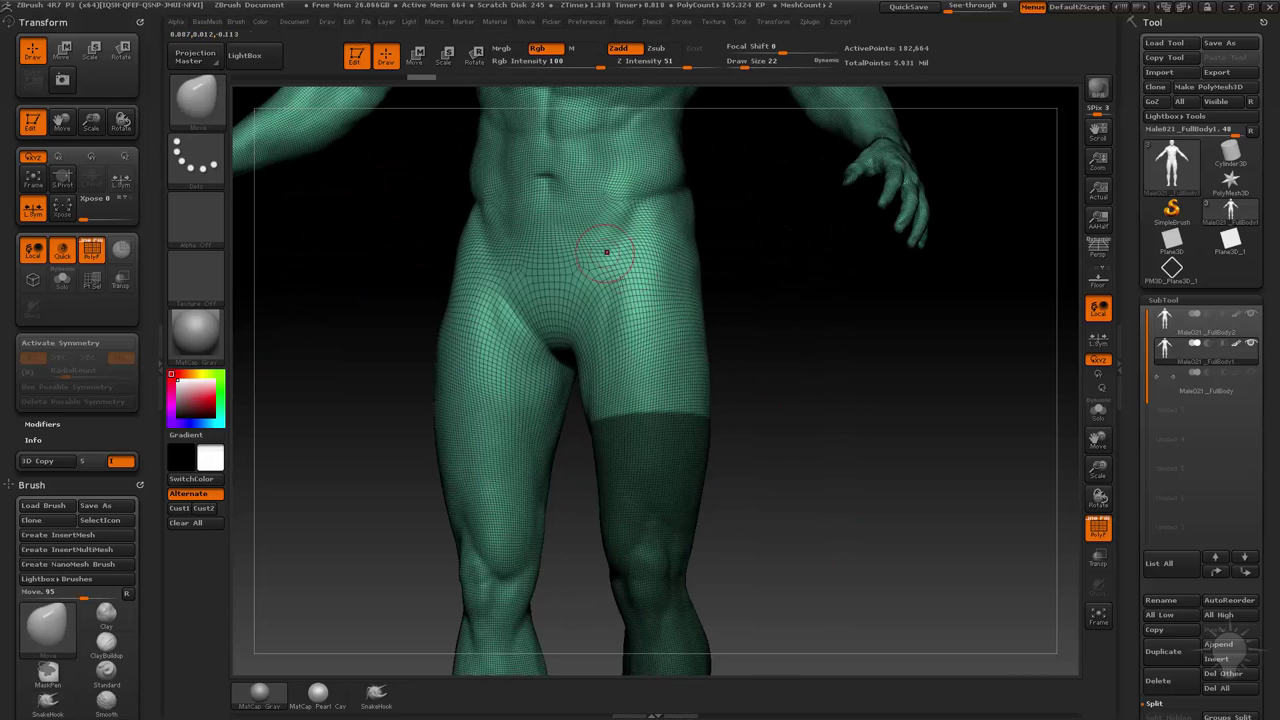
pyautogui.moveTo(837, 330); pyautogui.dragTo(814, 353)
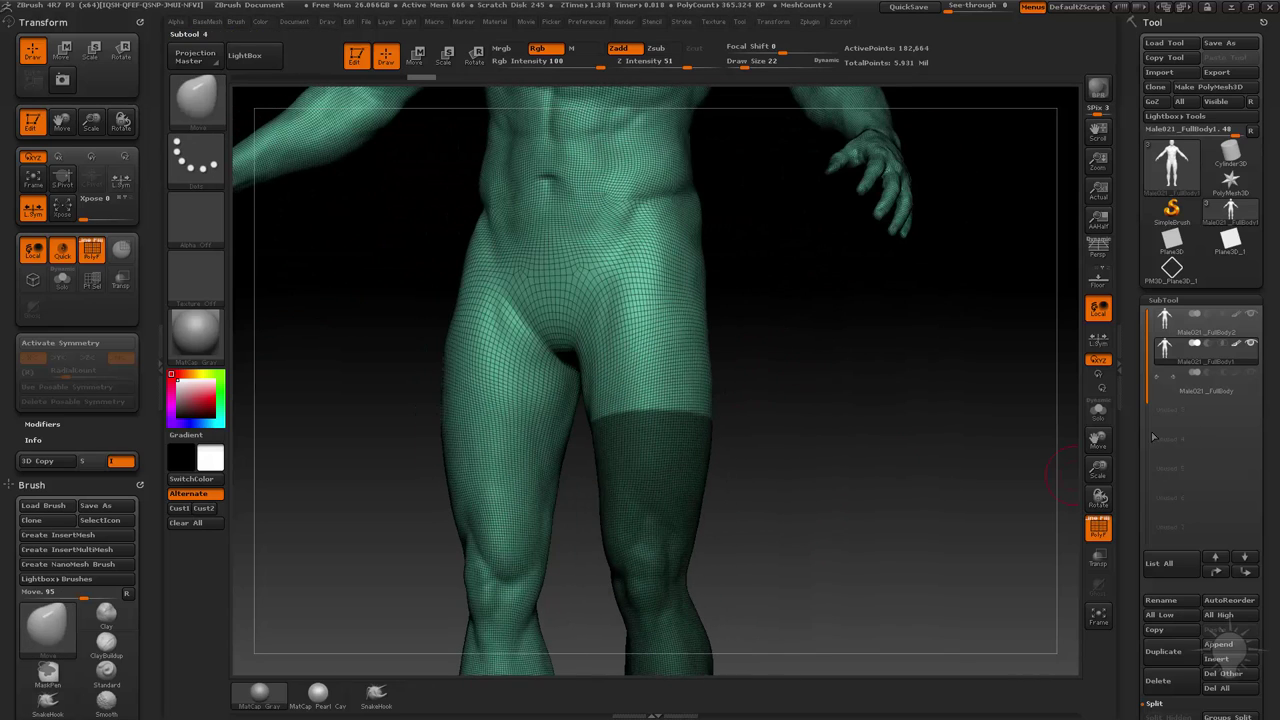
# Turn the masked leg area into its own polygroup and isolate it.
pyautogui.moveTo(1134, 428); pyautogui.dragTo(1134, 382)
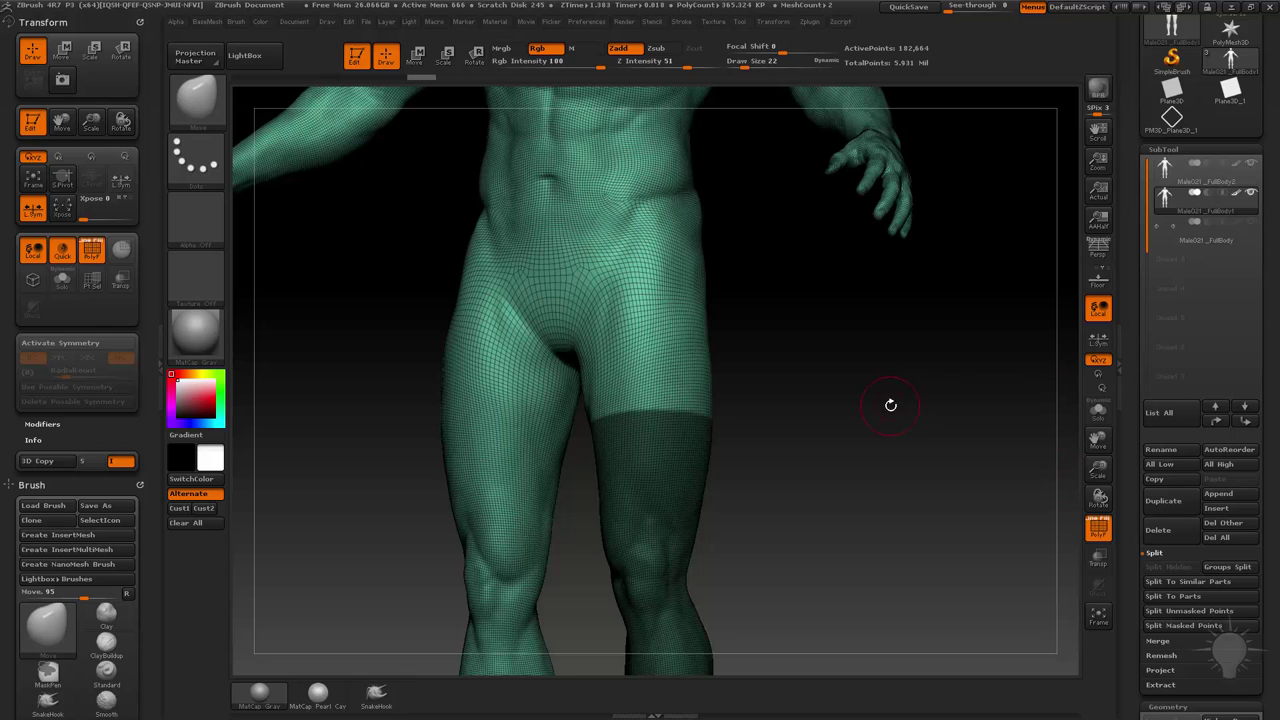
pyautogui.hotkey('ctrl', 'w')
pyautogui.keyDown('ctrl'); pyautogui.keyDown('shift'); pyautogui.click(650, 484); pyautogui.keyUp('shift'); pyautogui.keyUp('ctrl')
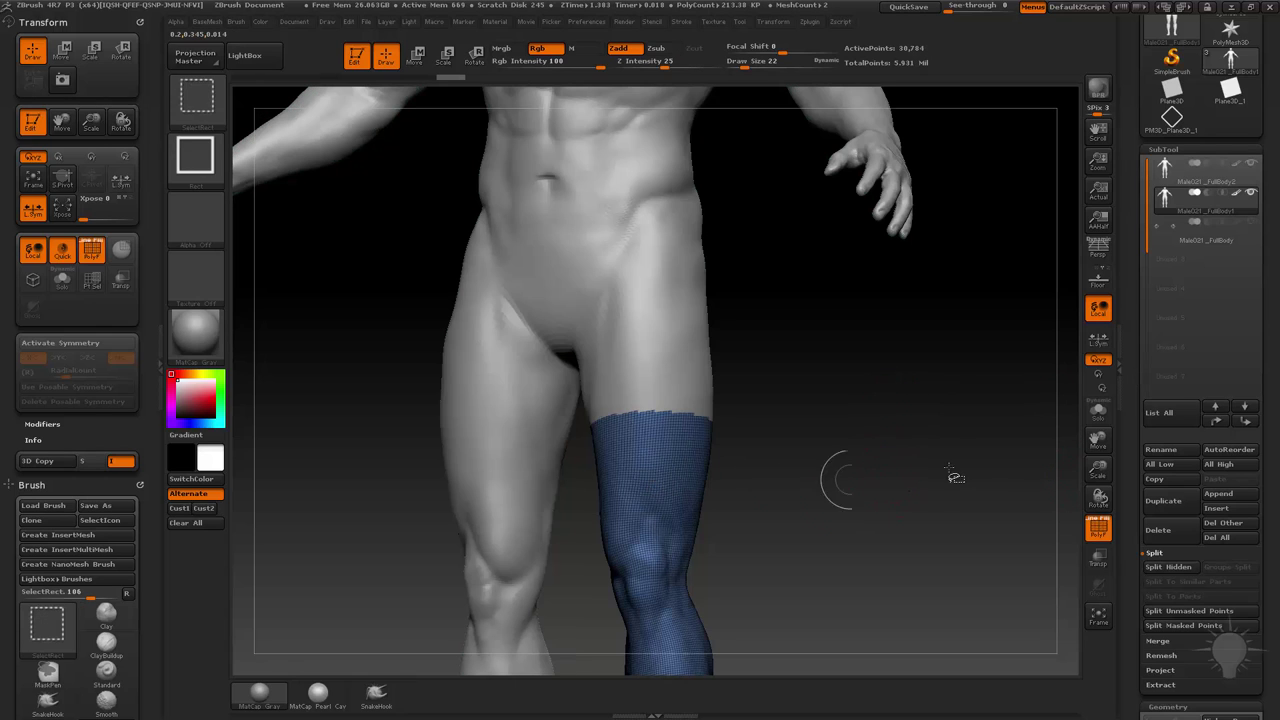
# Delete the hidden geometry of the body copy with Del Hidden and hide the full body subtool.
pyautogui.moveTo(1134, 425); pyautogui.dragTo(1136, 274)
pyautogui.click(1210, 313)
pyautogui.scroll(10, 1222, 316)
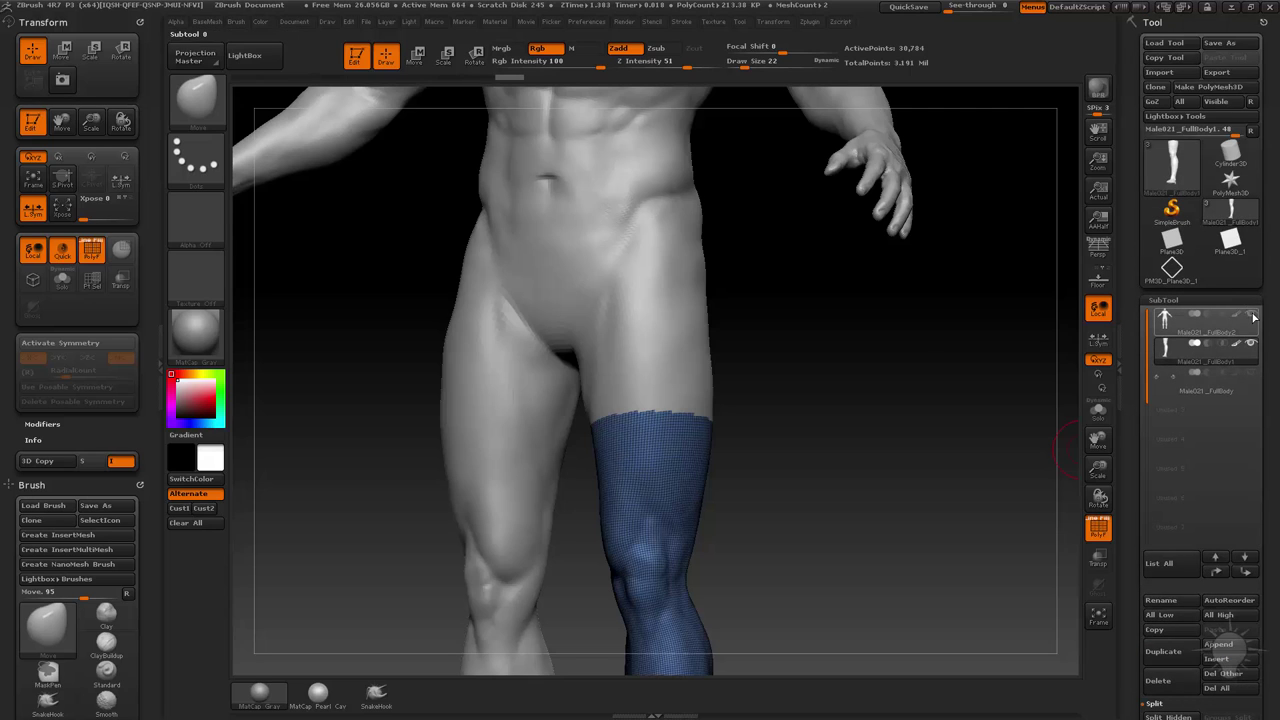
pyautogui.click(1252, 316)
pyautogui.moveTo(1130, 421); pyautogui.dragTo(890, 278)
pyautogui.keyDown('alt'); pyautogui.moveTo(816, 365); pyautogui.dragTo(871, 441); pyautogui.keyUp('alt')
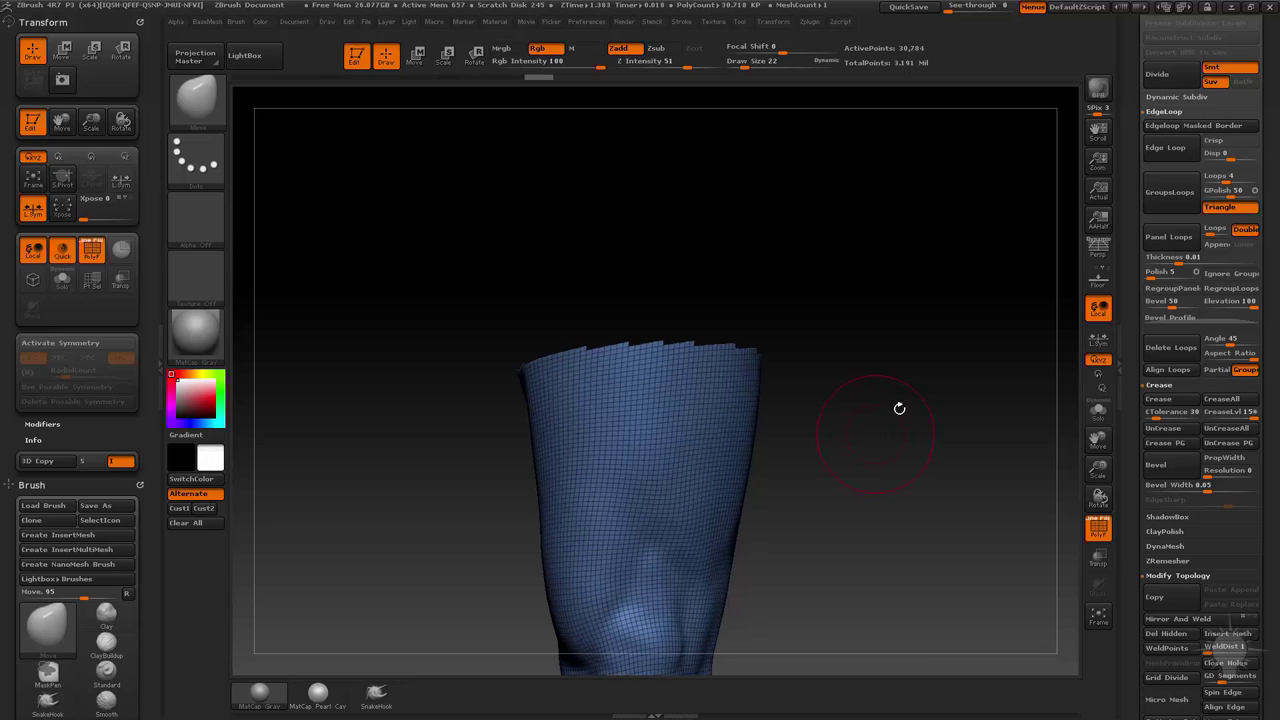
# Set the Draw Size to 6 and smooth the leg's jagged upper edge with the Polish PolyGroup Border macro.
pyautogui.press('b')
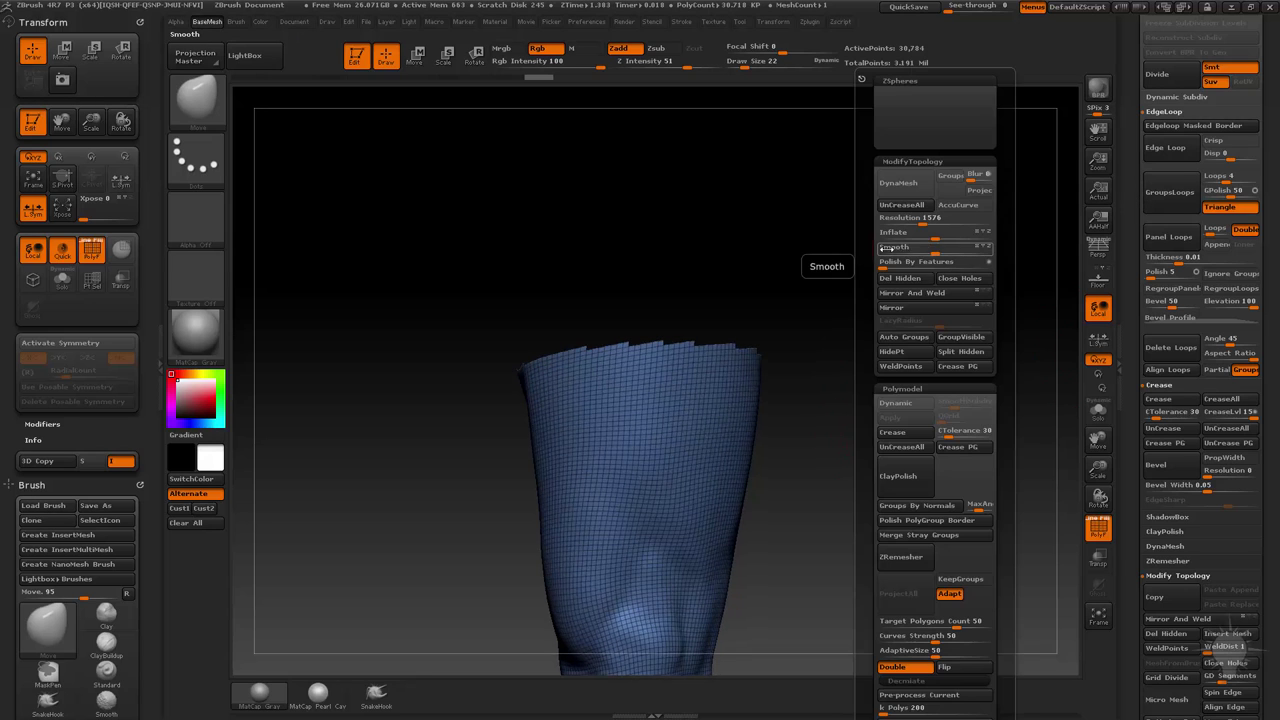
pyautogui.press('s')
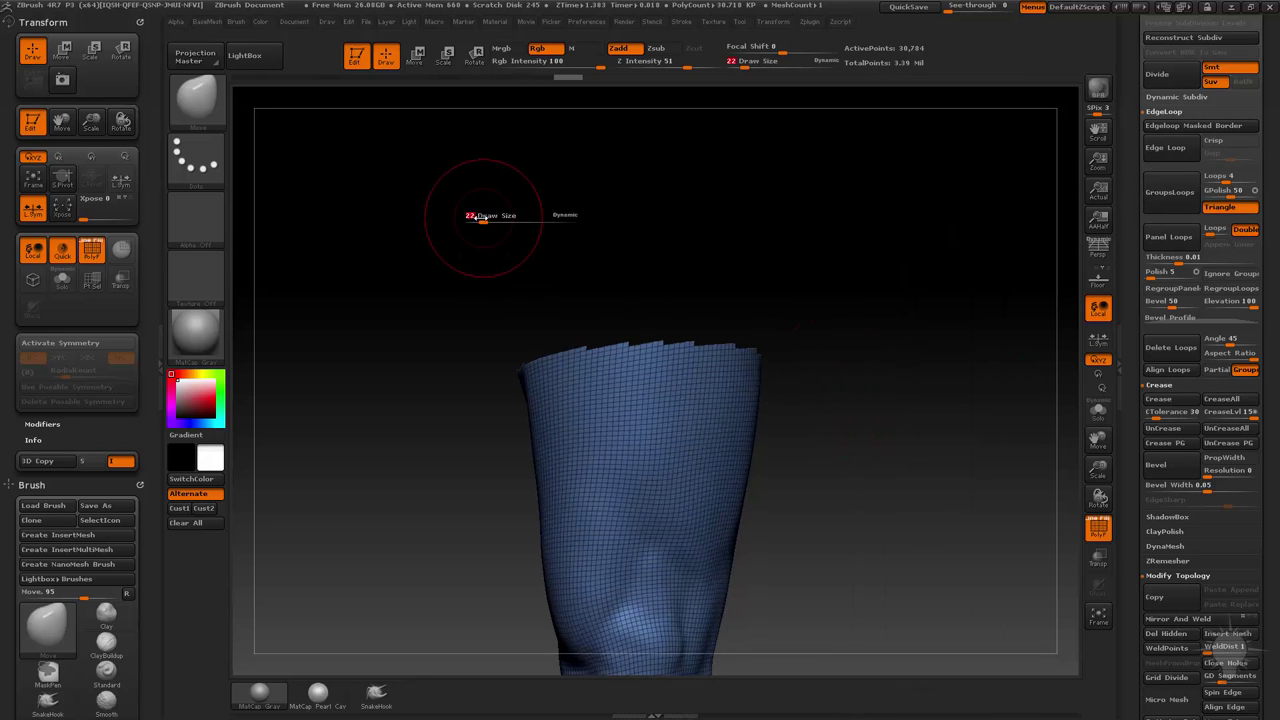
pyautogui.click(473, 217)
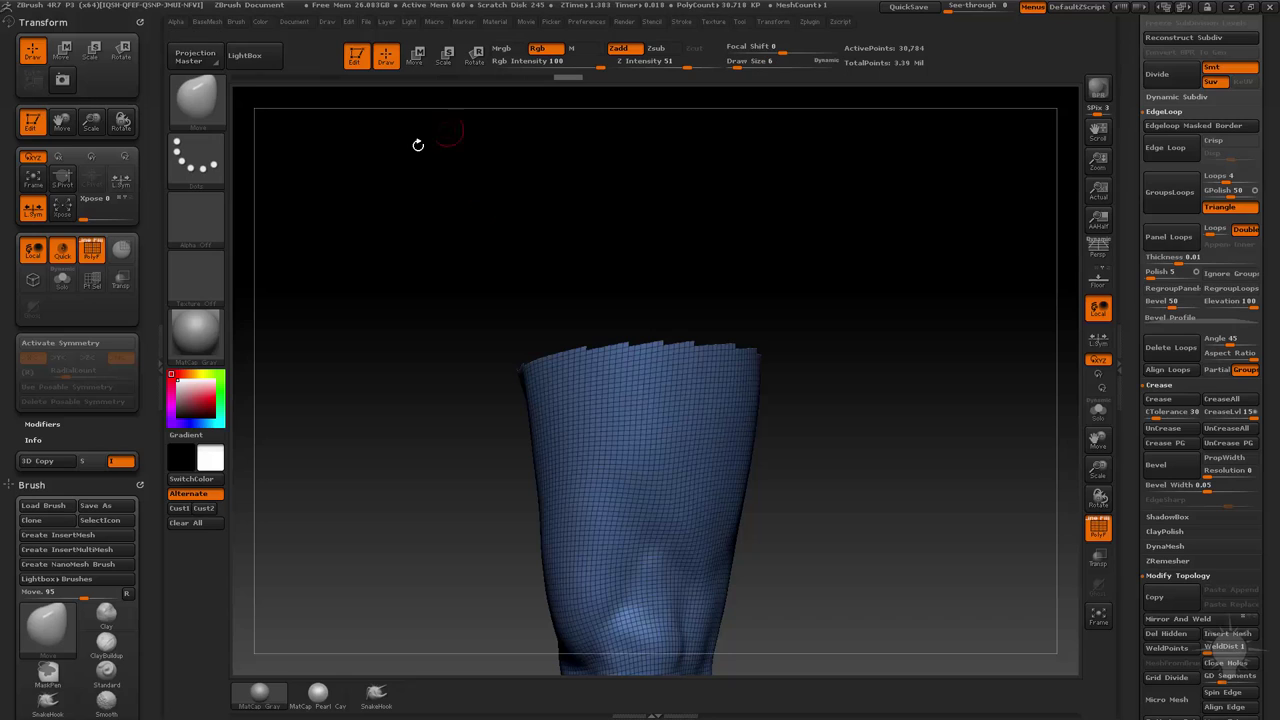
pyautogui.click(433, 21)
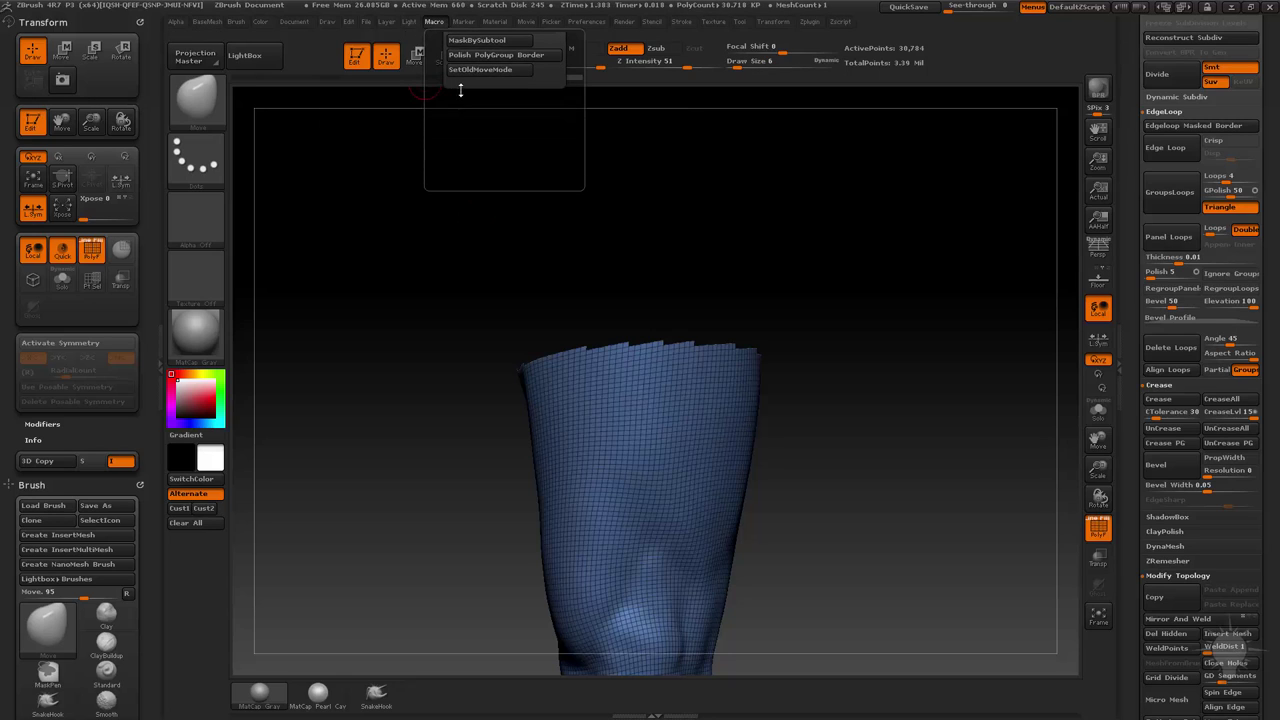
pyautogui.click(480, 69)
# ZRemesh the leg with AdaptiveSize 0 and a Target Polygons Count of 1.396.
pyautogui.moveTo(1135, 302)
pyautogui.mouseDown()
pyautogui.moveTo(1146, 437)
pyautogui.moveTo(1131, 304)
pyautogui.mouseUp()
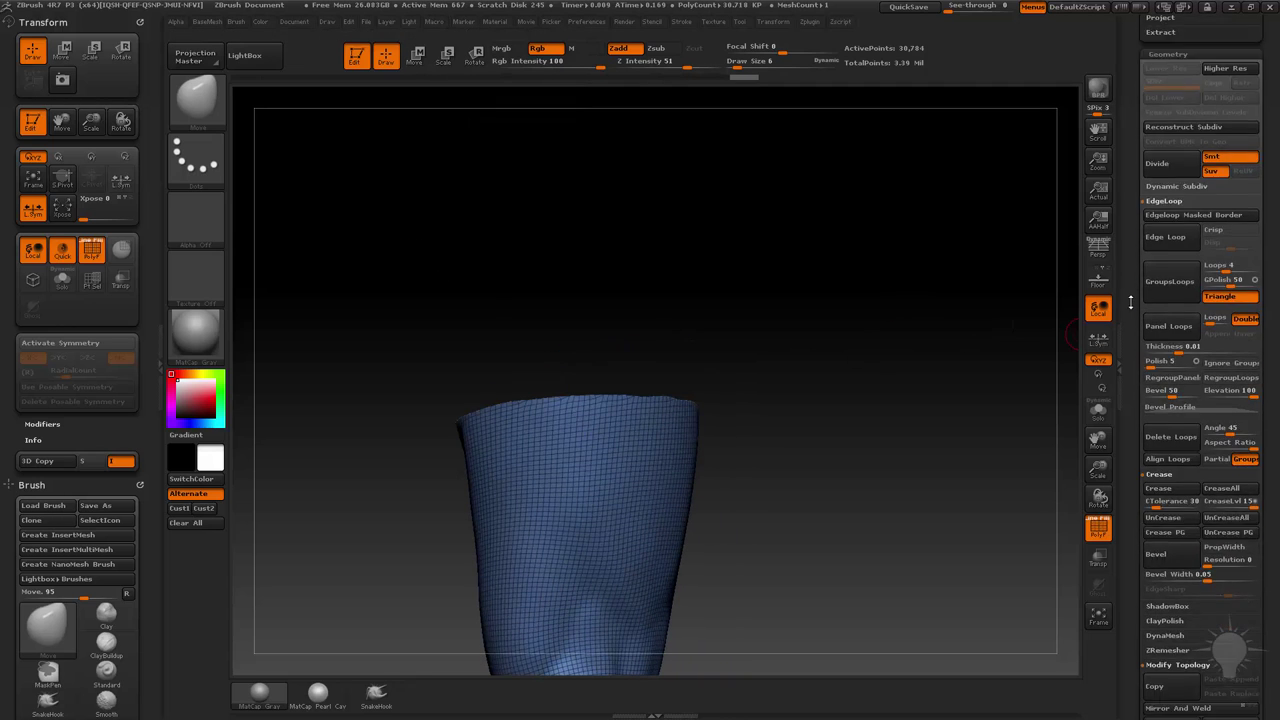
pyautogui.moveTo(1127, 374); pyautogui.dragTo(1131, 278)
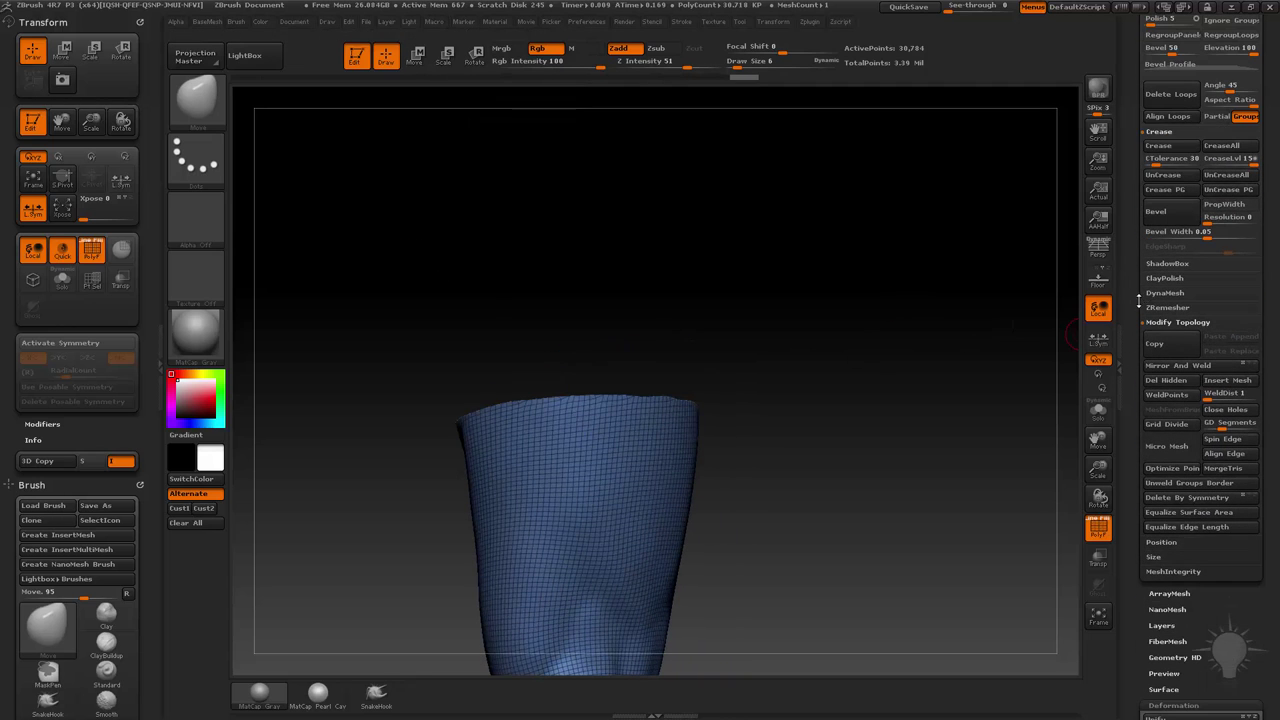
pyautogui.keyDown('shift'); pyautogui.click(1157, 321); pyautogui.keyUp('shift')
pyautogui.moveTo(1138, 99); pyautogui.dragTo(1134, 183)
pyautogui.moveTo(1133, 79); pyautogui.dragTo(1133, 121)
pyautogui.keyDown('shift'); pyautogui.click(1171, 131); pyautogui.keyUp('shift')
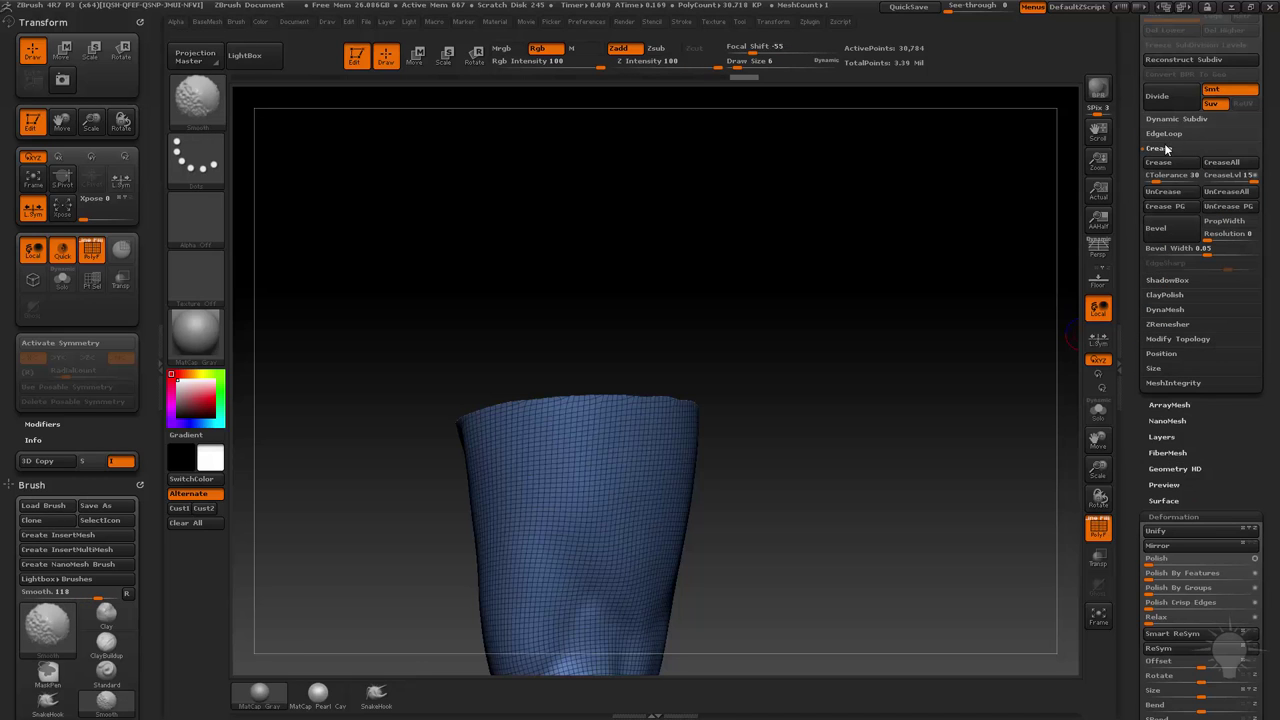
pyautogui.click(1166, 149)
pyautogui.click(1165, 207)
pyautogui.moveTo(1131, 265); pyautogui.dragTo(1131, 217)
pyautogui.click(1184, 279)
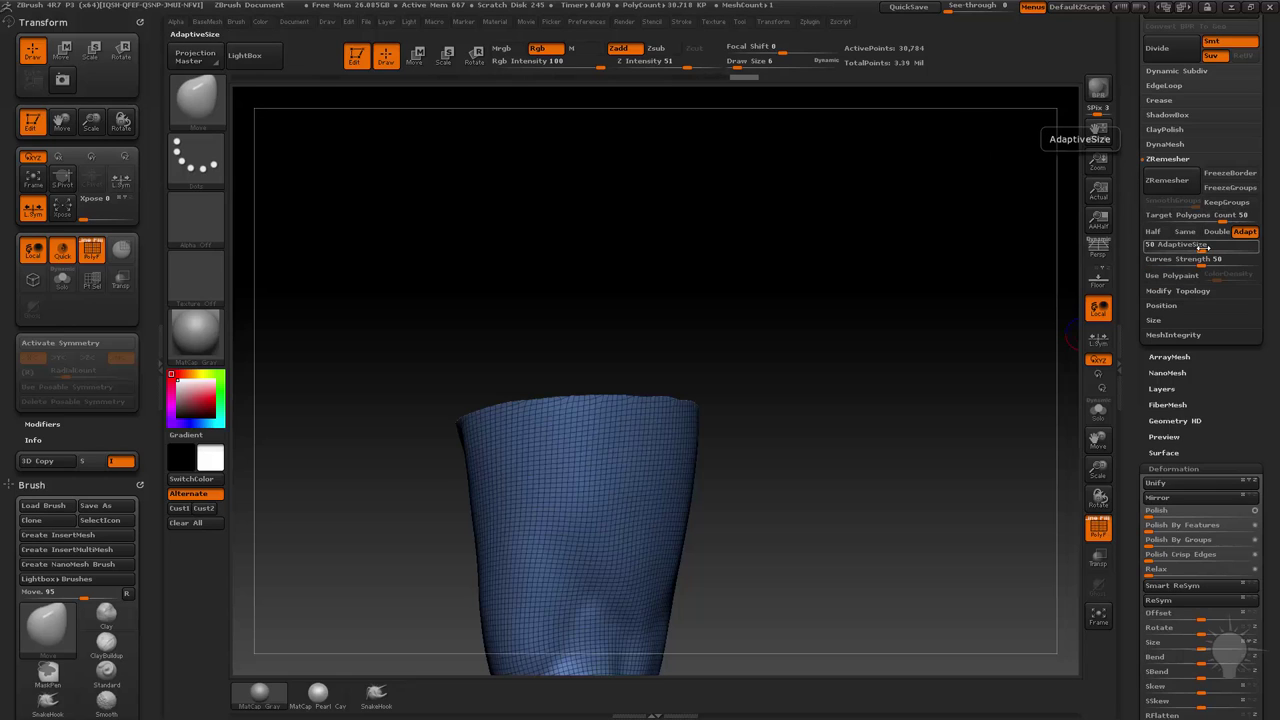
pyautogui.moveTo(1199, 247); pyautogui.dragTo(1159, 221)
pyautogui.click(1160, 221)
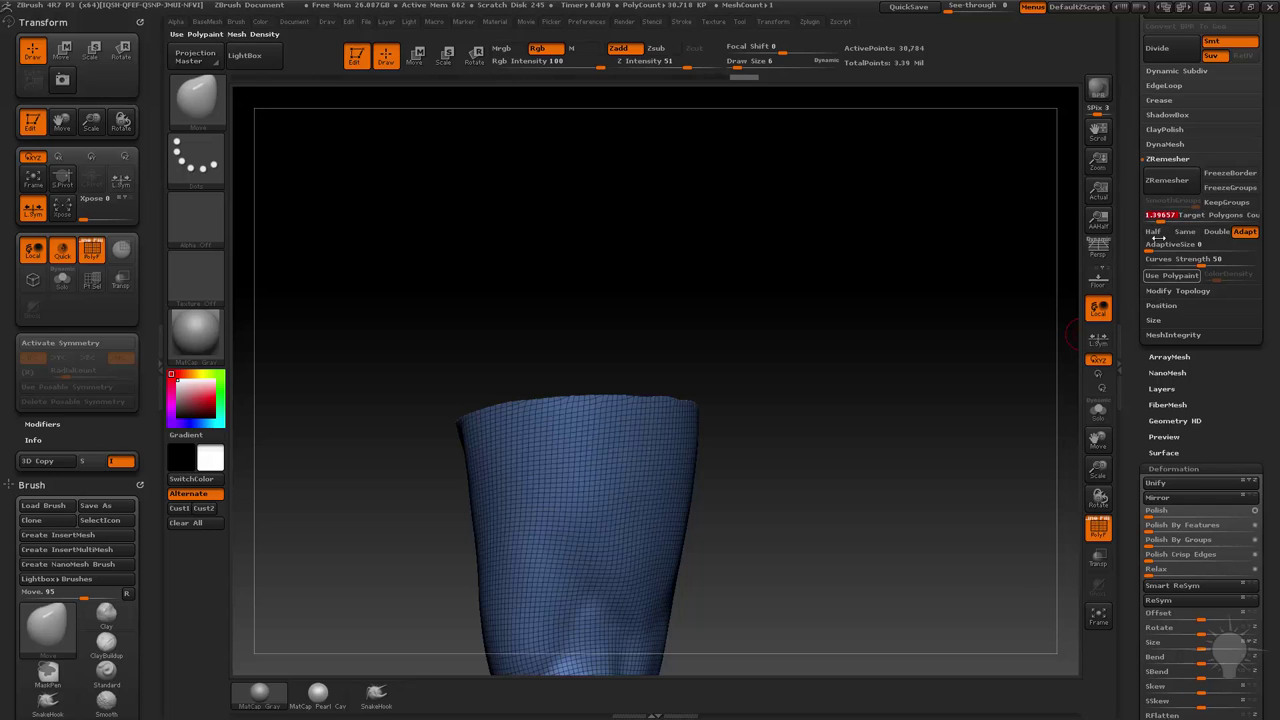
pyautogui.click(1172, 183)
pyautogui.moveTo(855, 398); pyautogui.dragTo(943, 397)
pyautogui.keyDown('alt'); pyautogui.moveTo(886, 461); pyautogui.dragTo(896, 335); pyautogui.keyUp('alt')
pyautogui.keyDown('alt'); pyautogui.moveTo(896, 335); pyautogui.dragTo(778, 328); pyautogui.keyUp('alt')
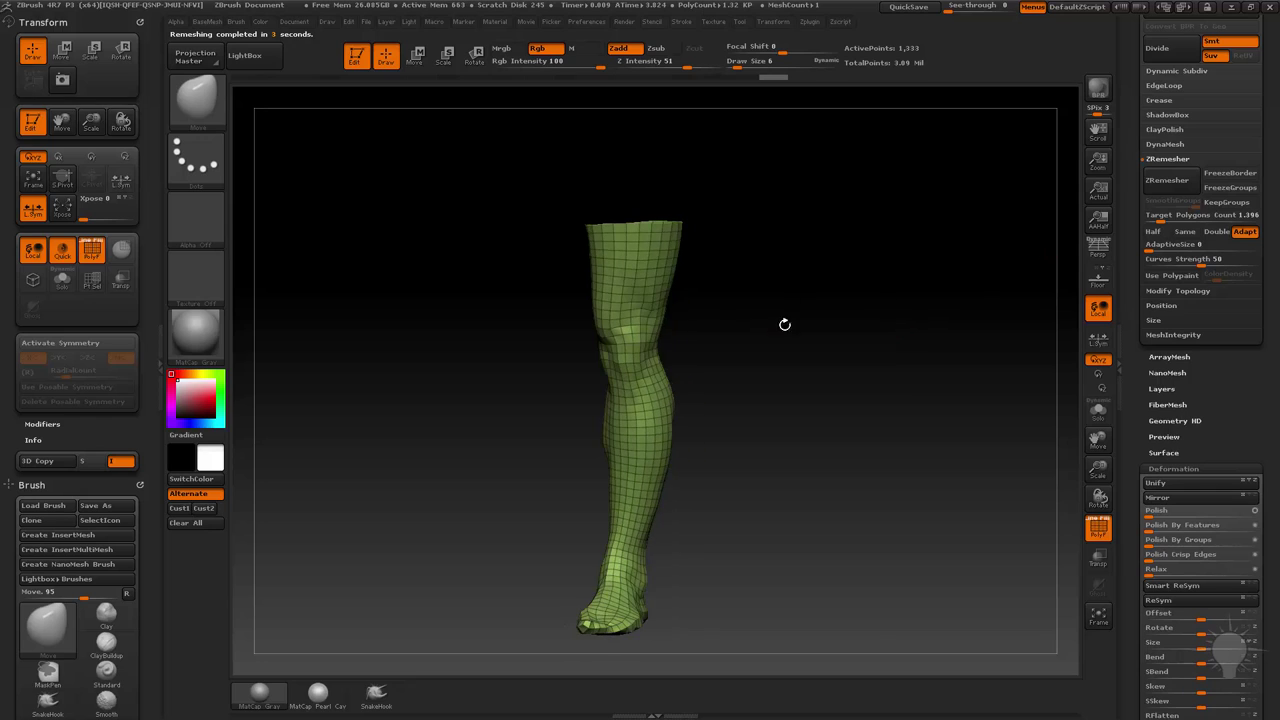
# Reduce the leg's polygon density further by running ZRemesher with the Half option.
pyautogui.click(1157, 233)
pyautogui.click(1176, 184)
pyautogui.click(1180, 190)
pyautogui.moveTo(900, 264)
pyautogui.mouseDown()
pyautogui.moveTo(849, 269)
pyautogui.moveTo(918, 279)
pyautogui.mouseUp()
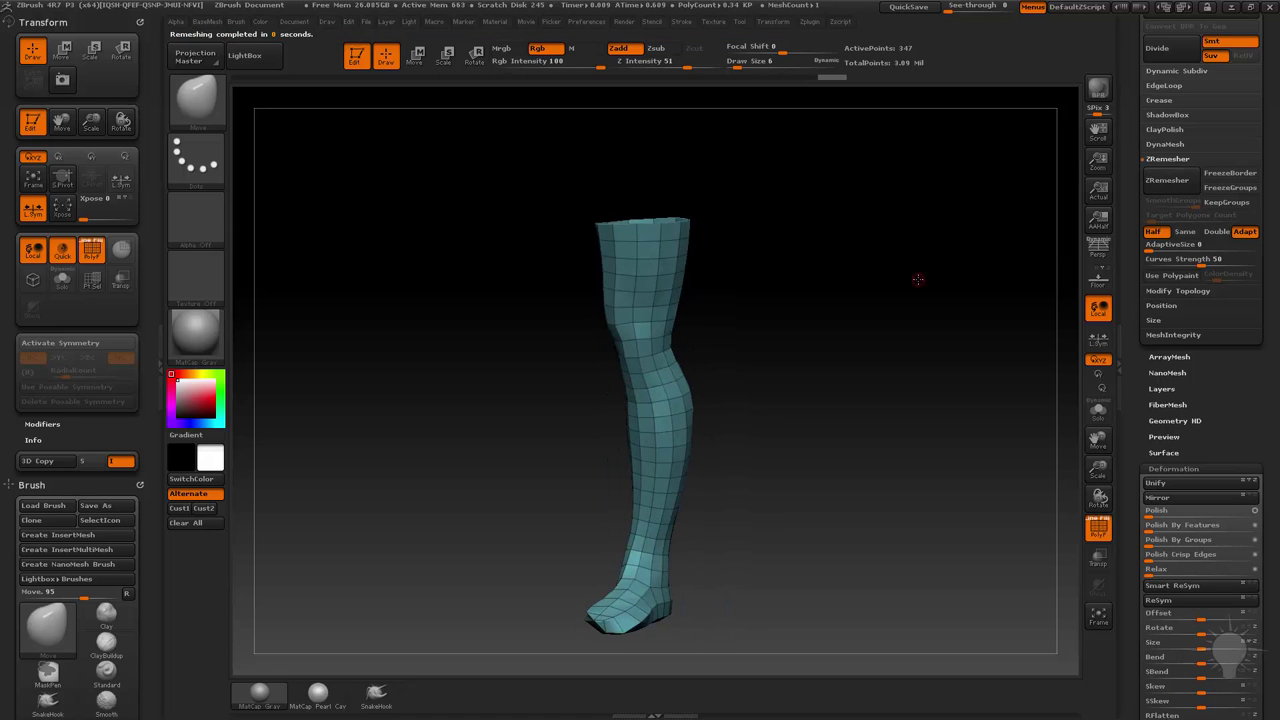
# Insert the diamond frame mesh as a NanoMesh on all polygons of the leg with the ZModeler brush.
pyautogui.moveTo(1128, 338); pyautogui.dragTo(1143, 416)
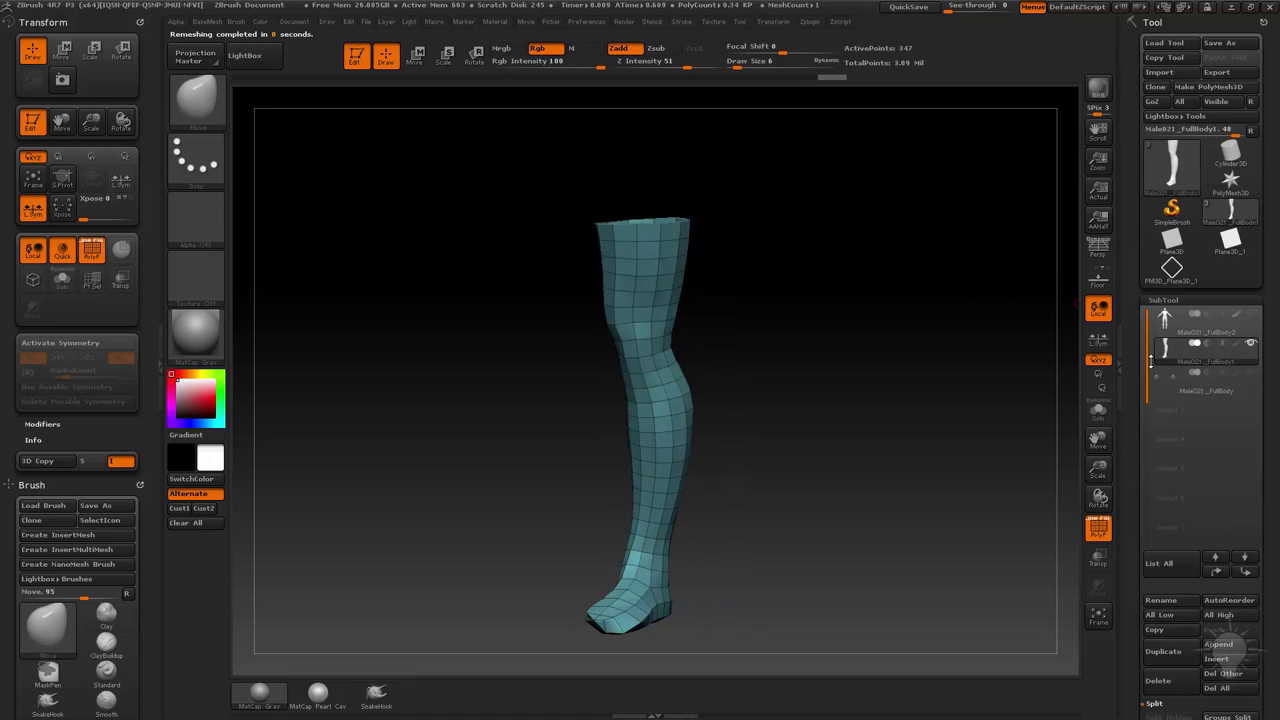
pyautogui.moveTo(1131, 316); pyautogui.dragTo(1129, 251)
pyautogui.keyDown('alt'); pyautogui.moveTo(926, 341); pyautogui.dragTo(922, 470); pyautogui.keyUp('alt')
pyautogui.press('b')
pyautogui.press('z')
pyautogui.press('m')
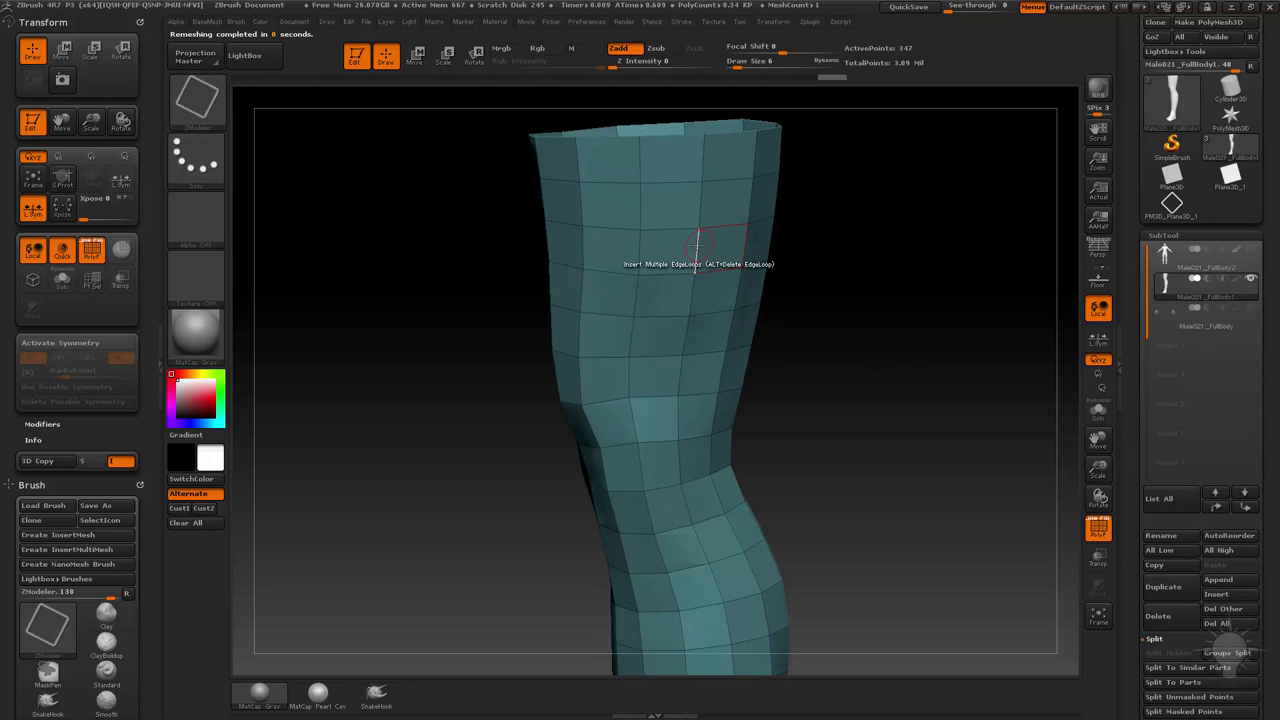
pyautogui.press('space')
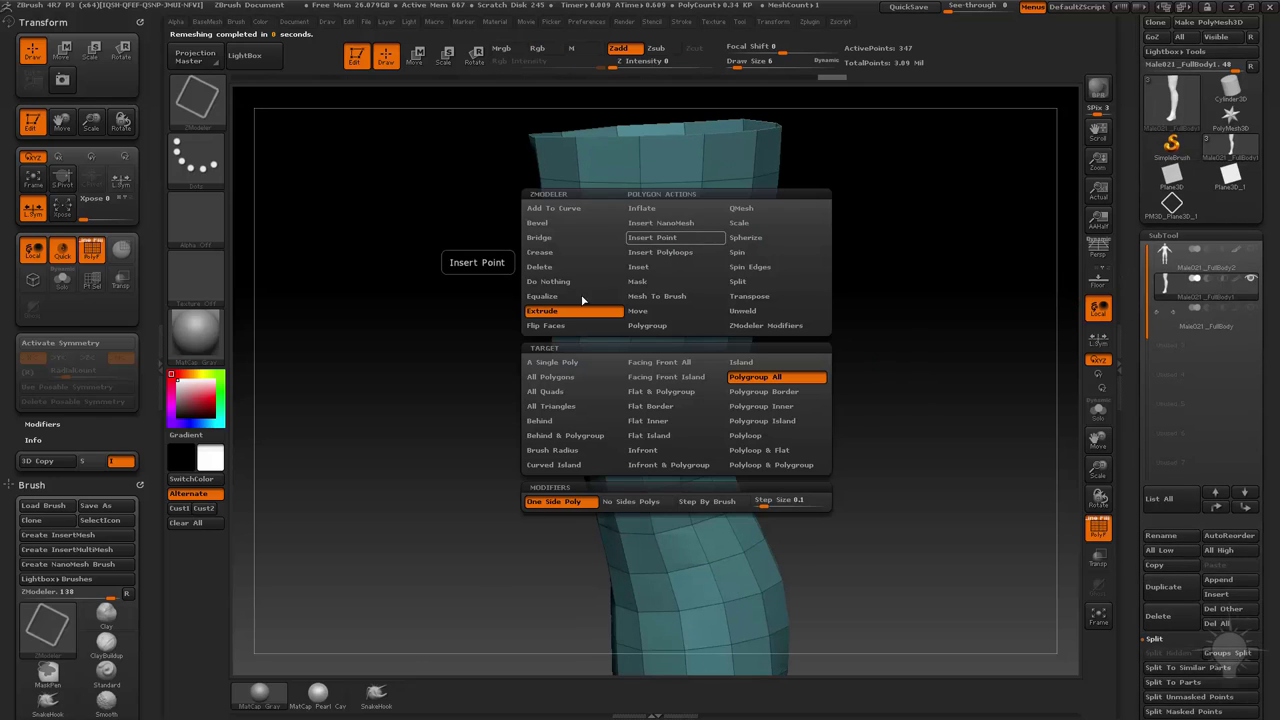
pyautogui.click(669, 224)
pyautogui.click(554, 377)
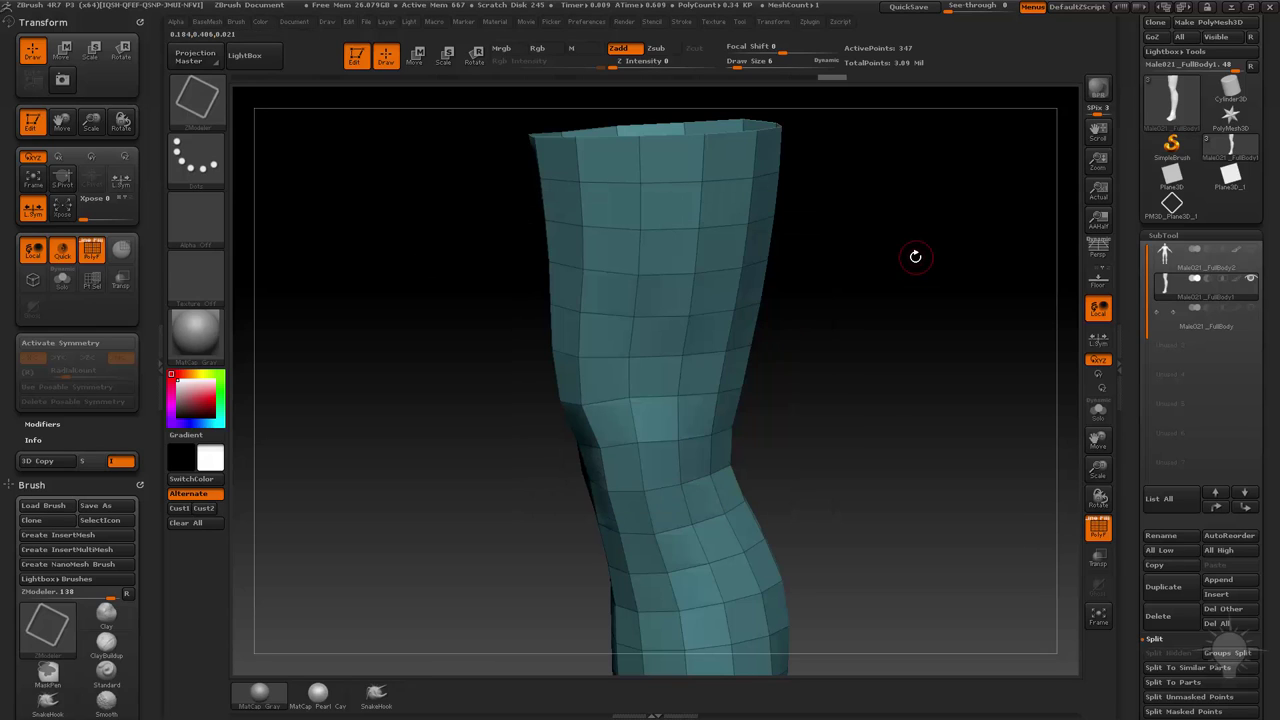
pyautogui.press('m')
pyautogui.click(684, 387)
pyautogui.click(660, 262)
# Set the NanoMesh placement to Fit with Size 1 and ZRotation 0.
pyautogui.moveTo(1132, 455)
pyautogui.mouseDown()
pyautogui.moveTo(1129, 266)
pyautogui.moveTo(1125, 296)
pyautogui.mouseUp()
pyautogui.keyDown('shift'); pyautogui.click(1163, 187); pyautogui.keyUp('shift')
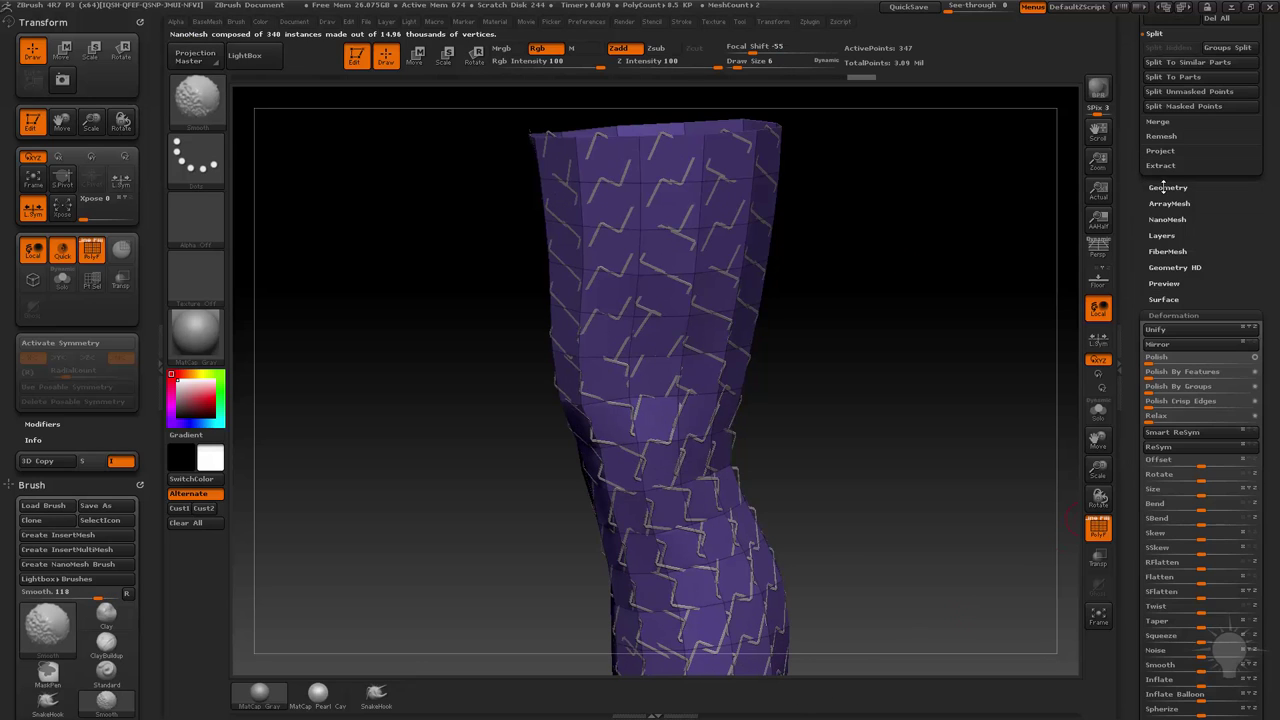
pyautogui.keyDown('shift'); pyautogui.click(1164, 313); pyautogui.keyUp('shift')
pyautogui.keyDown('shift'); pyautogui.click(1163, 220); pyautogui.keyUp('shift')
pyautogui.moveTo(1125, 250); pyautogui.dragTo(1129, 170)
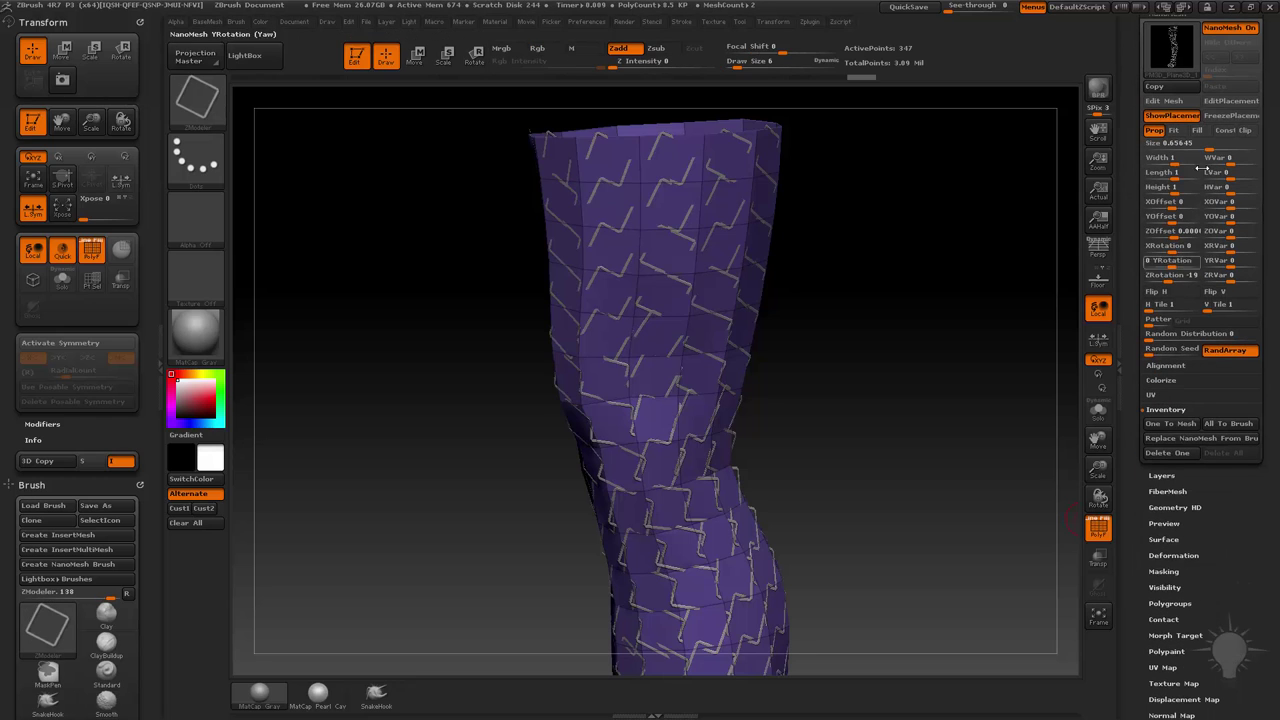
pyautogui.click(1175, 131)
pyautogui.click(1183, 144)
pyautogui.press('Return')
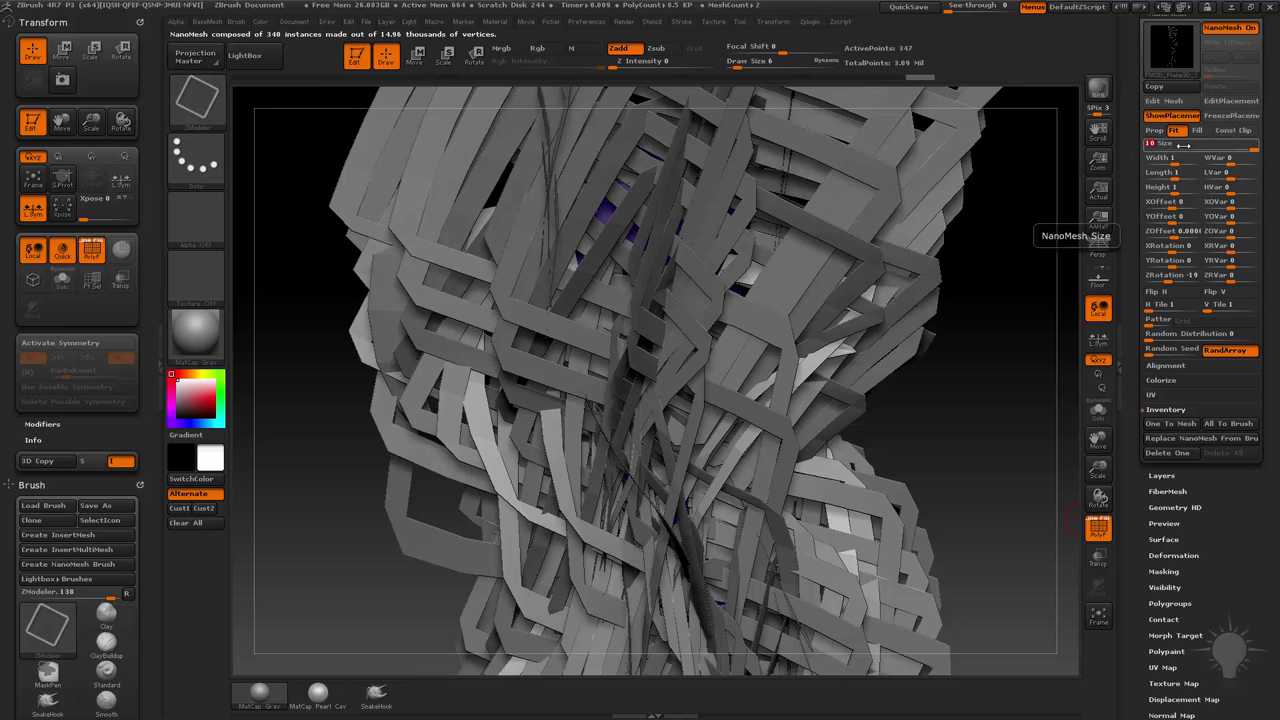
pyautogui.press('Return')
pyautogui.click(1182, 275)
pyautogui.write('0')
pyautogui.press('Return')
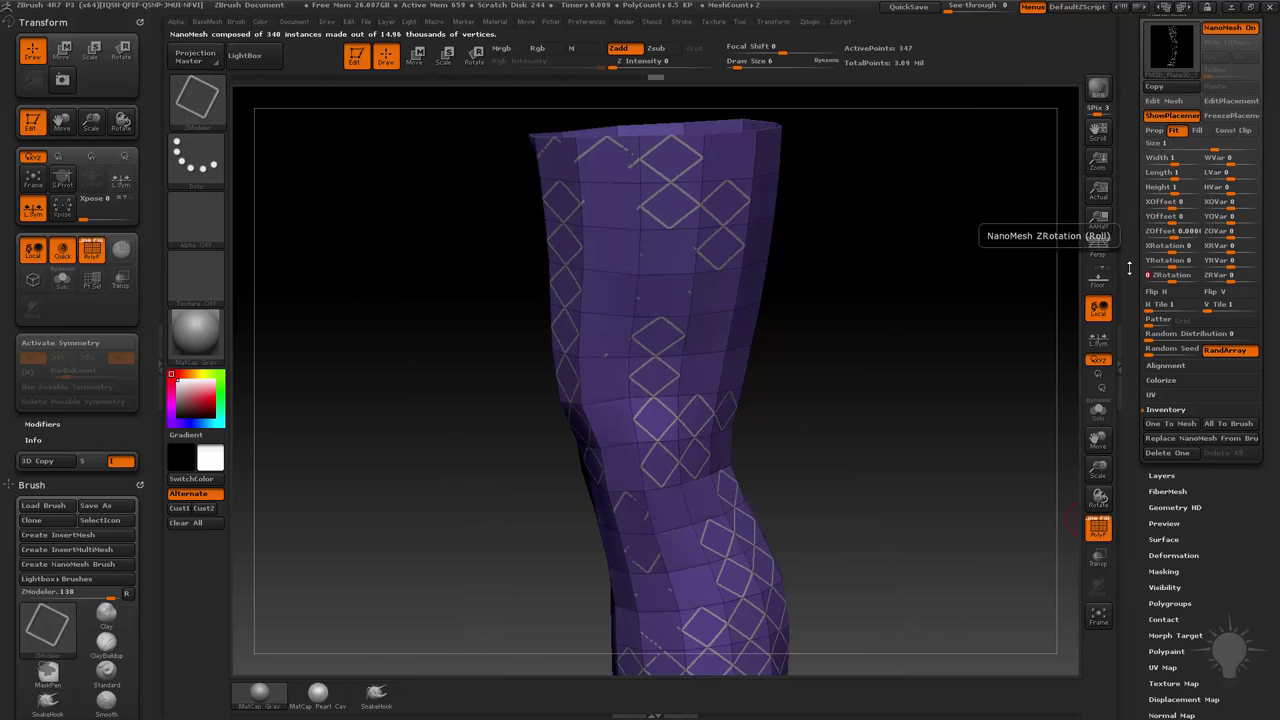
# Convert the NanoMesh to real geometry with One To Mesh and split the lattice from the leg into separate subtools.
pyautogui.click(1150, 423)
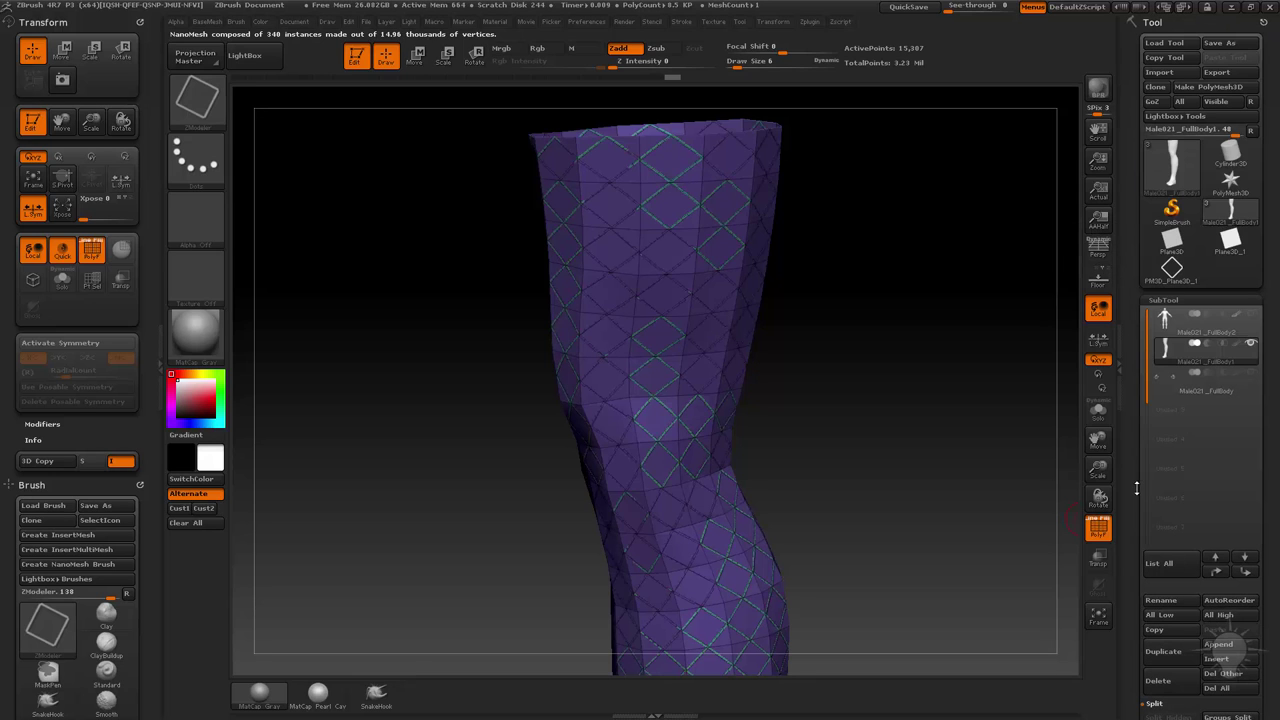
pyautogui.moveTo(1137, 488); pyautogui.dragTo(1129, 370)
pyautogui.click(1176, 421)
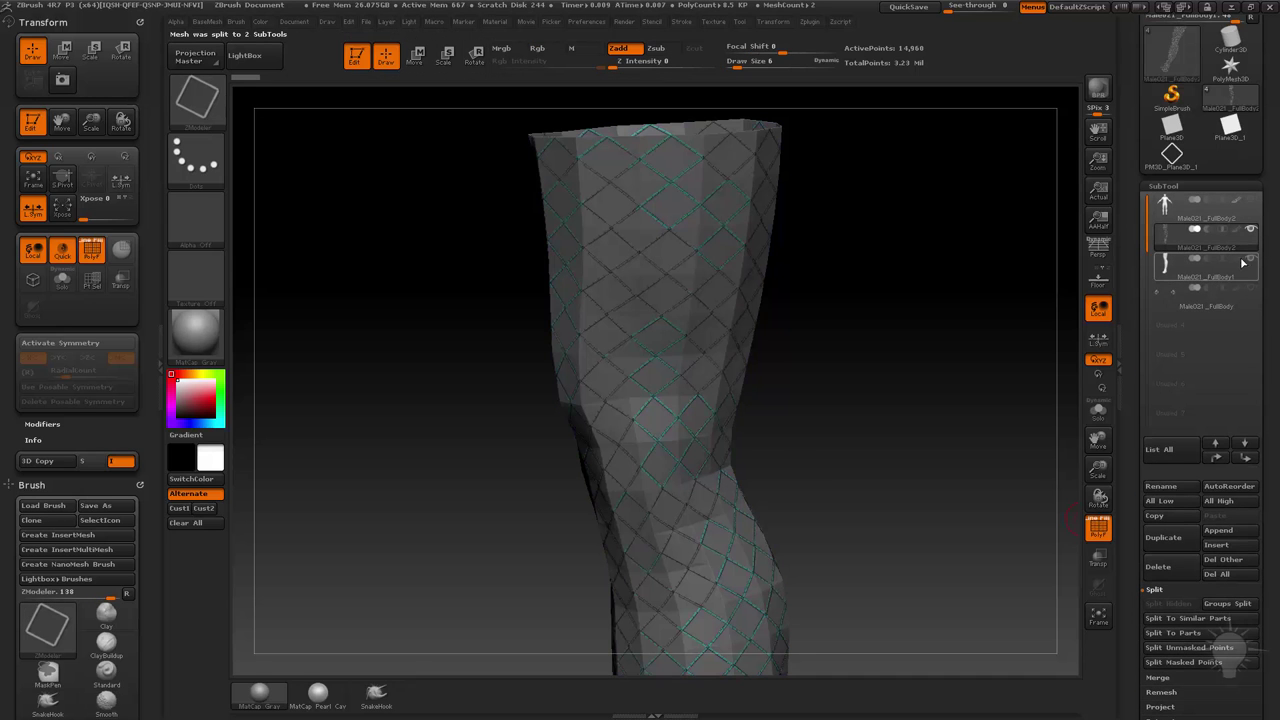
# Hide the low-poly leg subtool to leave only the diamond lattice in view.
pyautogui.click(1248, 260)
pyautogui.moveTo(942, 299); pyautogui.dragTo(1010, 418)
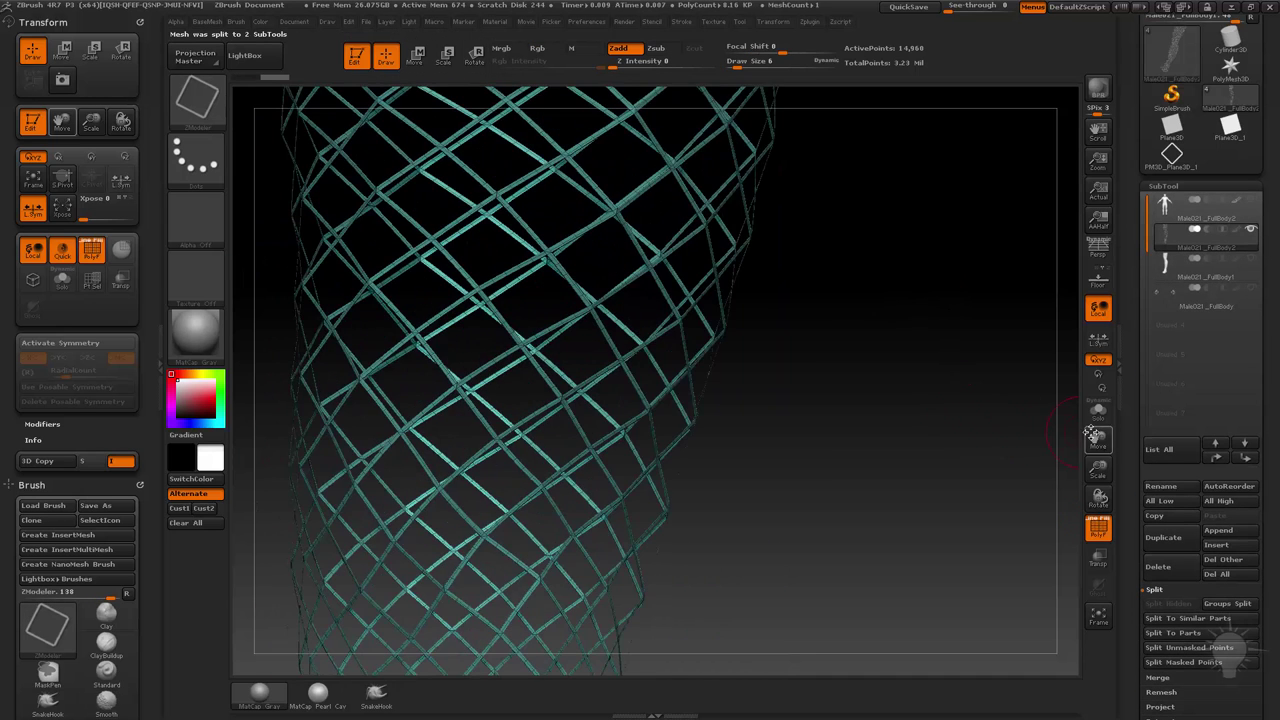
# Preview an extraction of the leg lattice with S Smt 0, TBorder off and Thick 0.00025.
pyautogui.press('space')
pyautogui.click(897, 368)
pyautogui.moveTo(804, 362)
pyautogui.keyDown('alt'); pyautogui.mouseDown()
pyautogui.moveTo(871, 388)
pyautogui.moveTo(897, 431)
pyautogui.moveTo(974, 466)
pyautogui.moveTo(1002, 443)
pyautogui.mouseUp(); pyautogui.keyUp('alt')
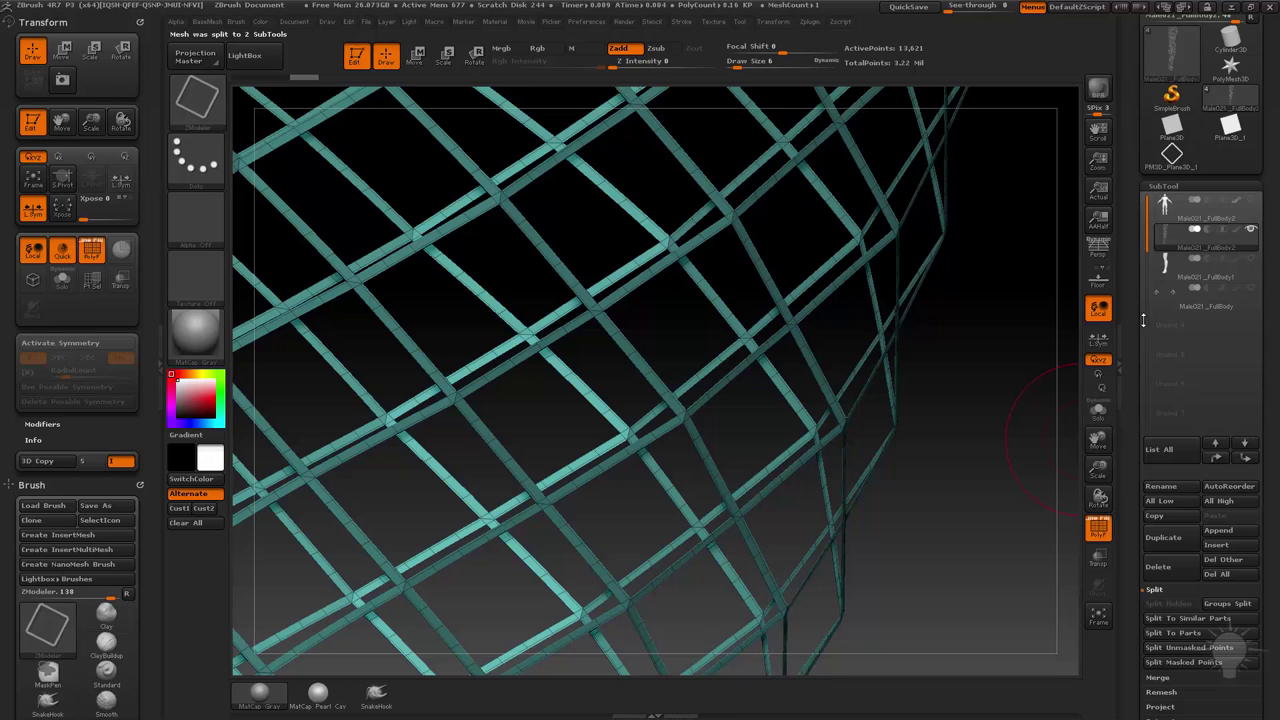
pyautogui.moveTo(1134, 286); pyautogui.dragTo(1133, 186)
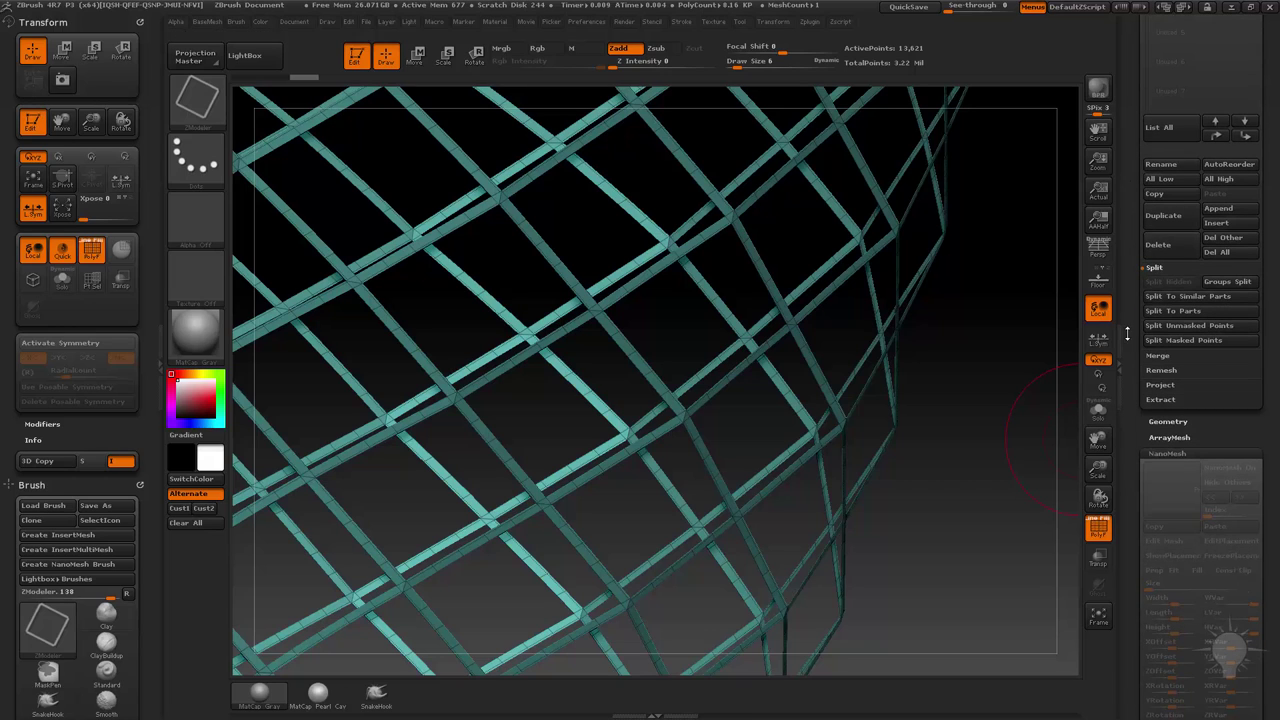
pyautogui.moveTo(1130, 380); pyautogui.dragTo(1130, 414)
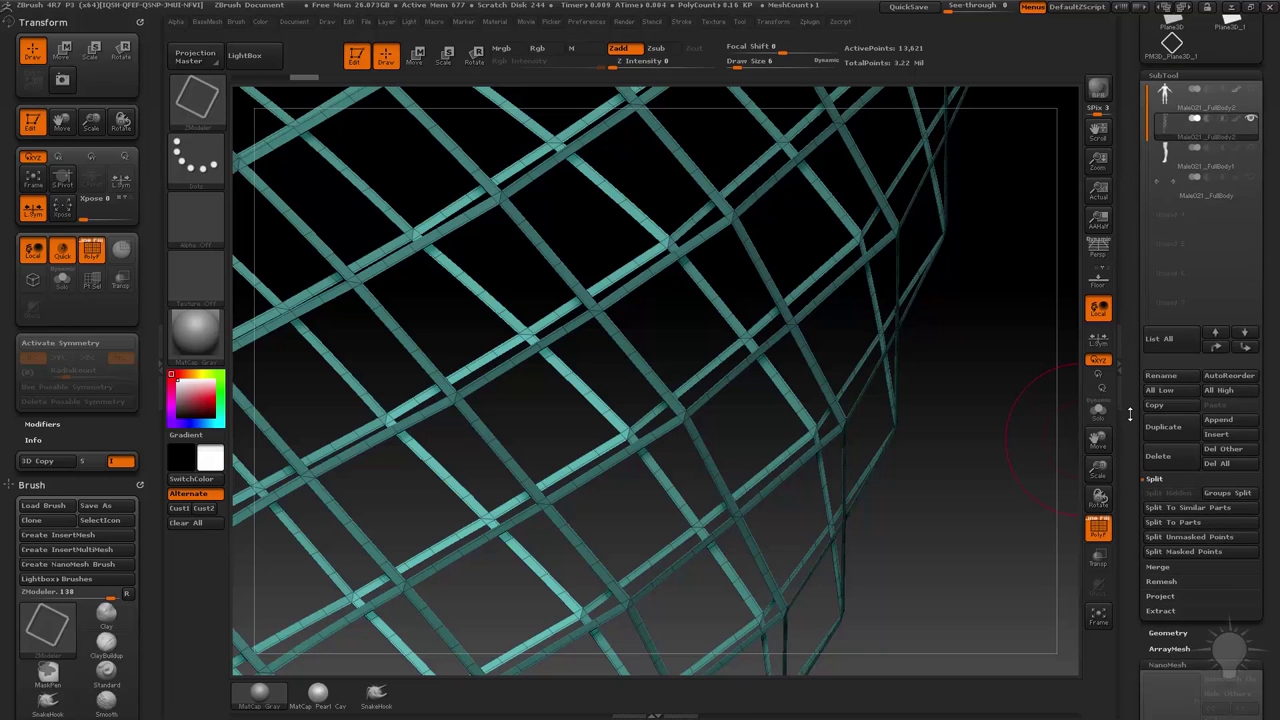
pyautogui.click(1156, 611)
pyautogui.moveTo(1137, 597); pyautogui.dragTo(1138, 393)
pyautogui.moveTo(1211, 424); pyautogui.dragTo(1199, 425)
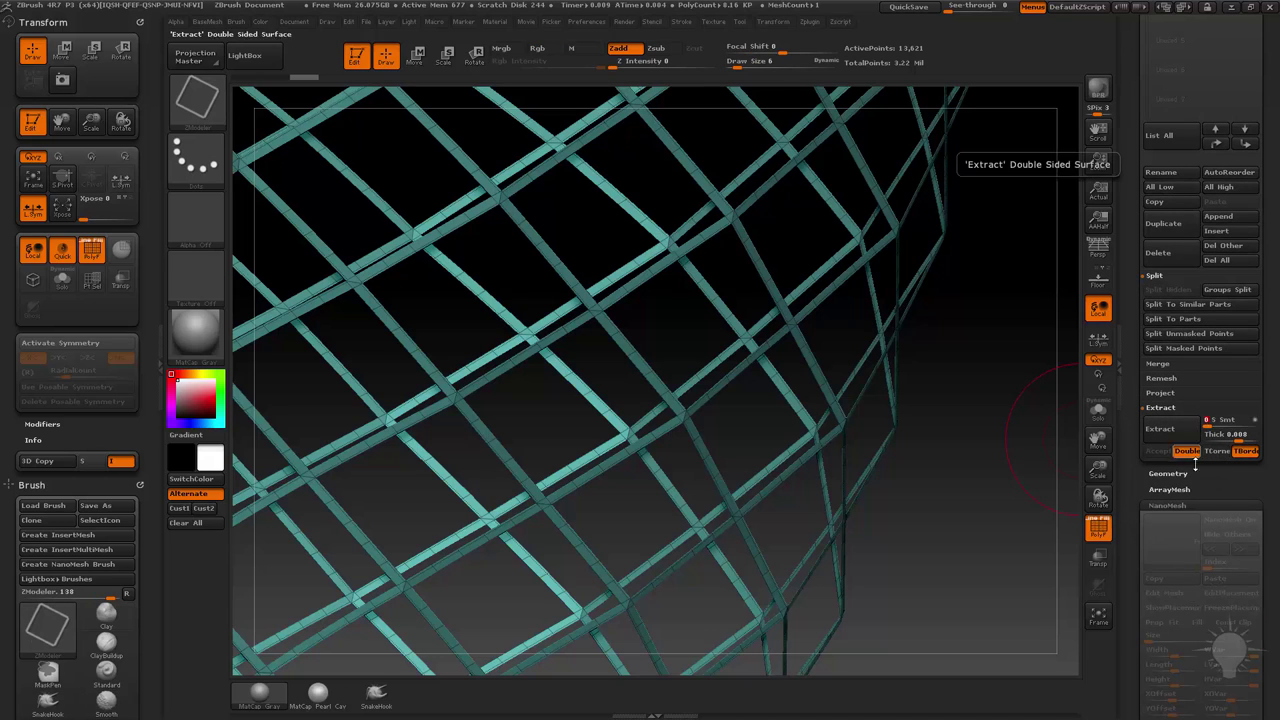
pyautogui.click(1240, 455)
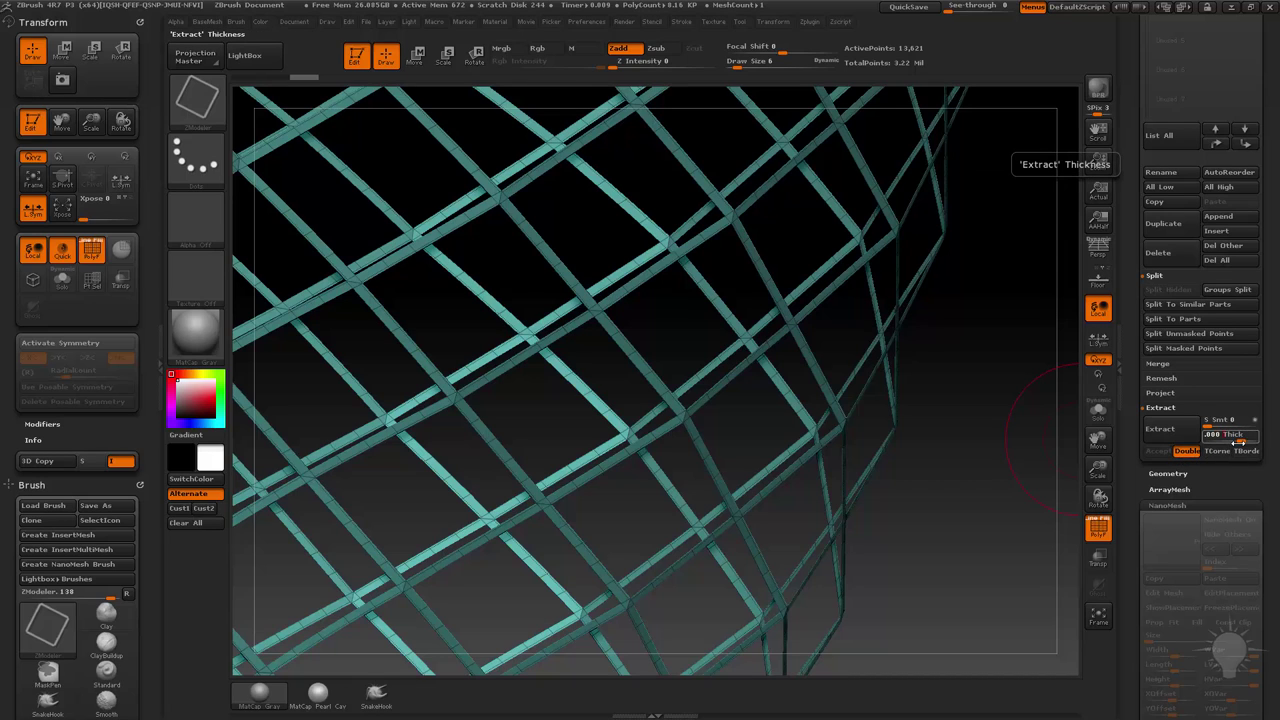
pyautogui.click(1195, 434)
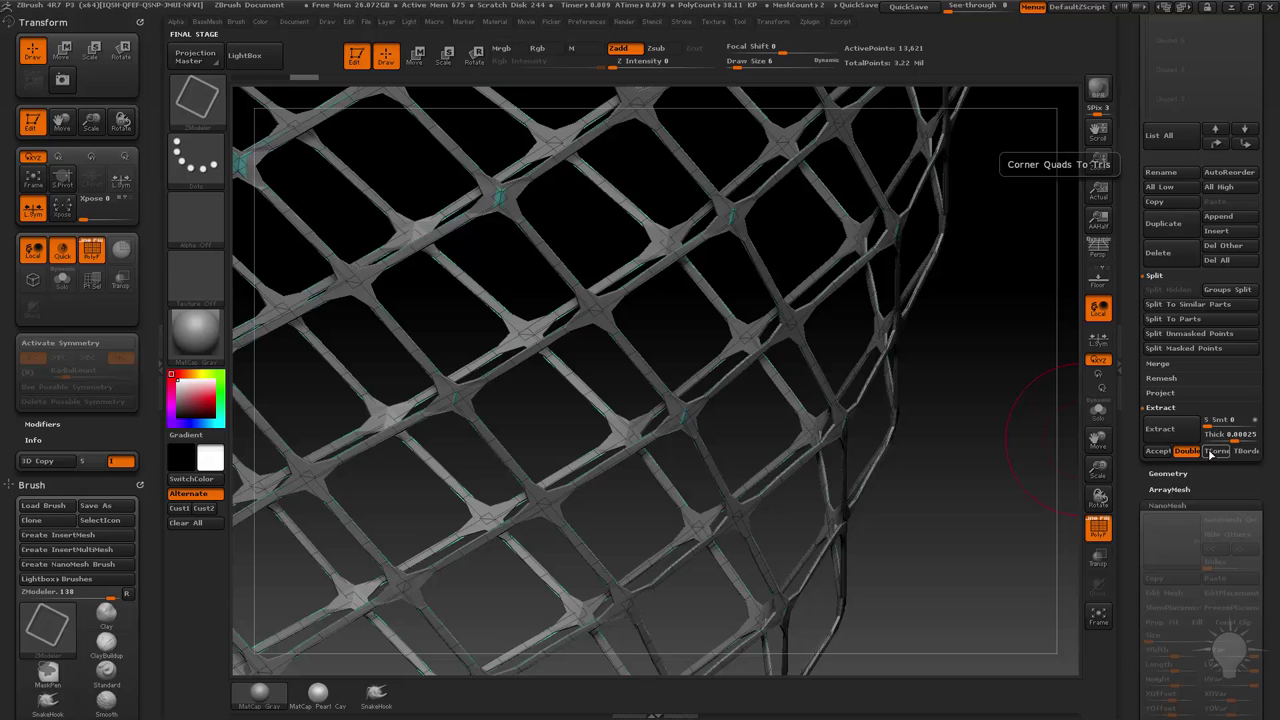
# Try the lattice extraction with TCorner on and Thick 0.0005.
pyautogui.click(1215, 455)
pyautogui.click(1232, 438)
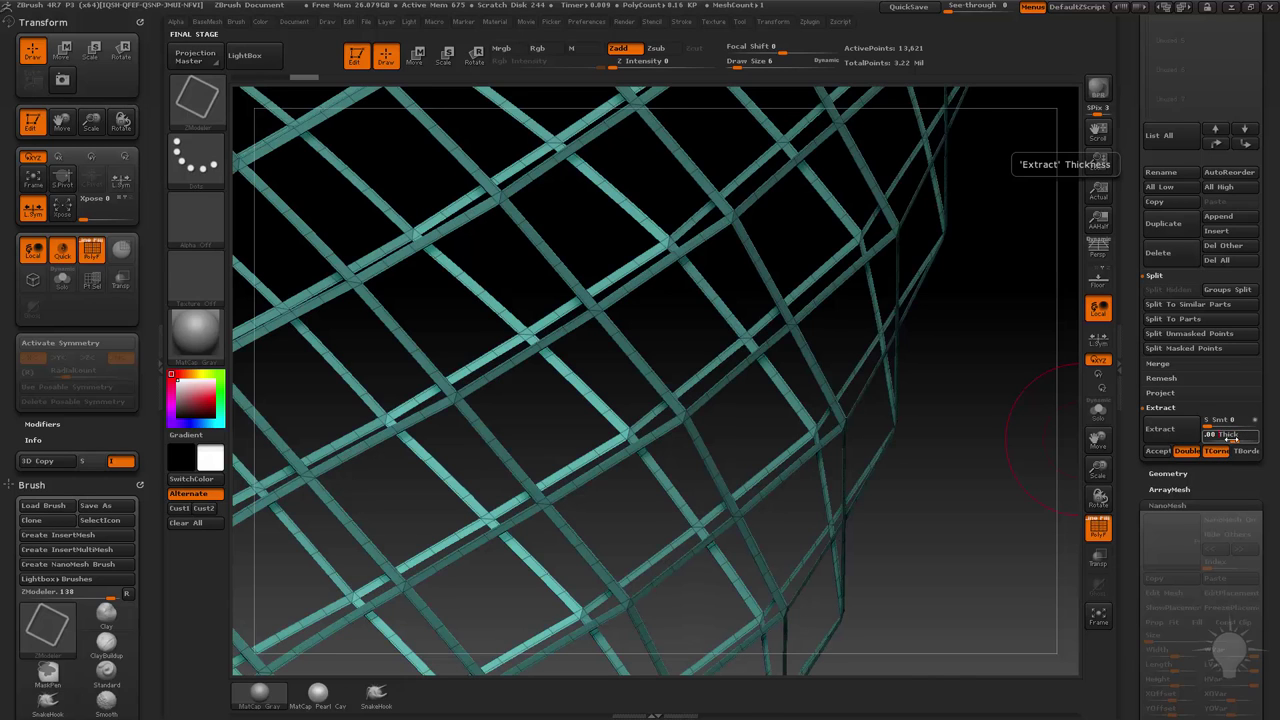
pyautogui.click(1169, 432)
pyautogui.click(1215, 453)
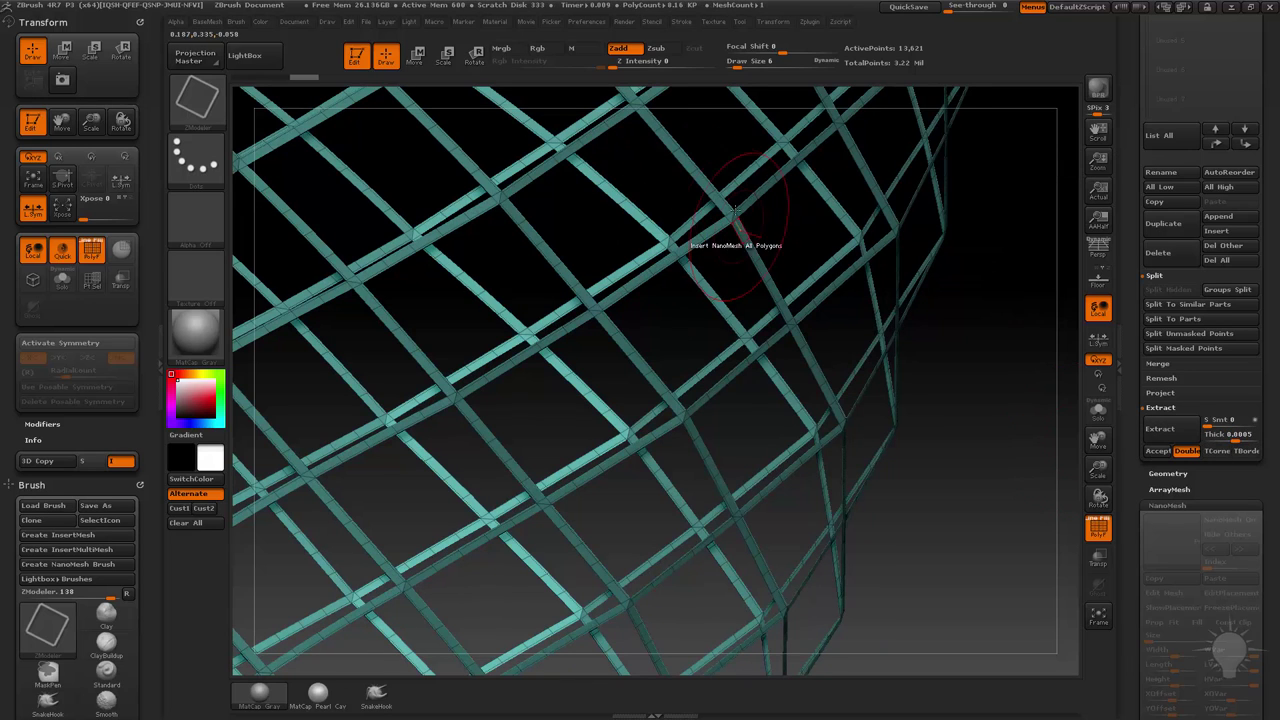
# Extract the leg lattice with TCorner off at Thick 0.0005 and accept it as a separate subtool.
pyautogui.click(1214, 453)
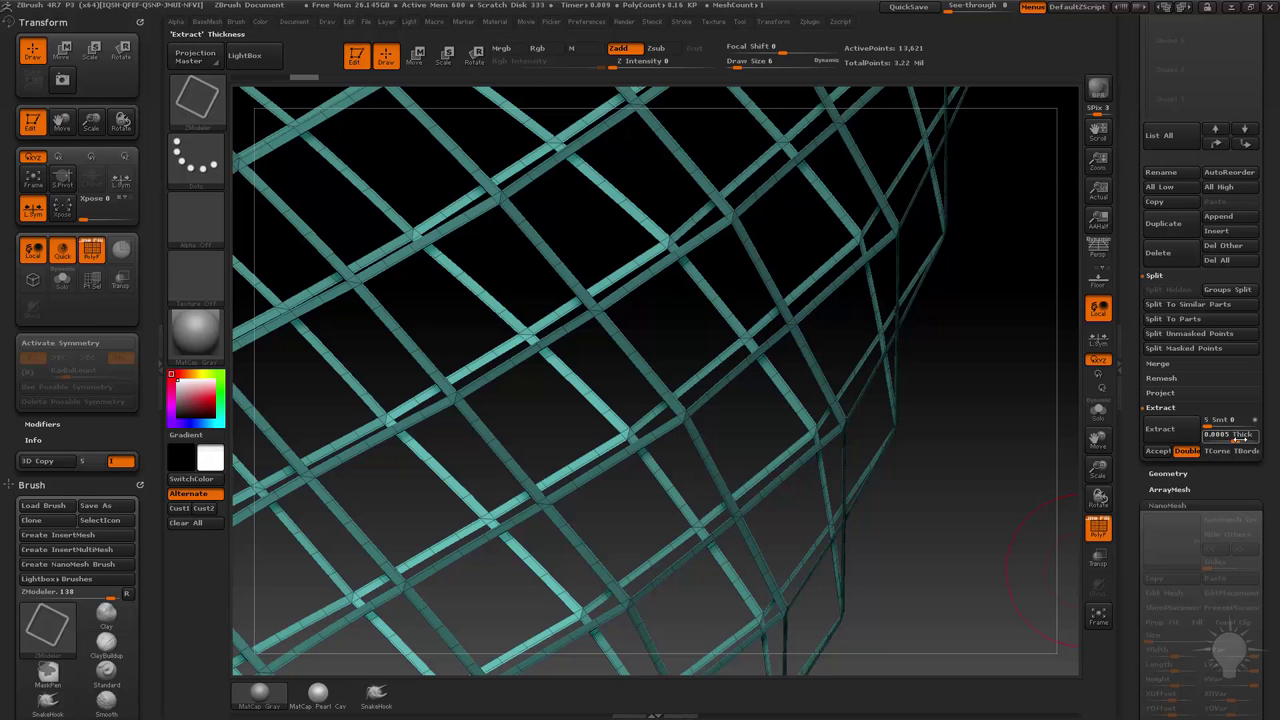
pyautogui.click(1180, 433)
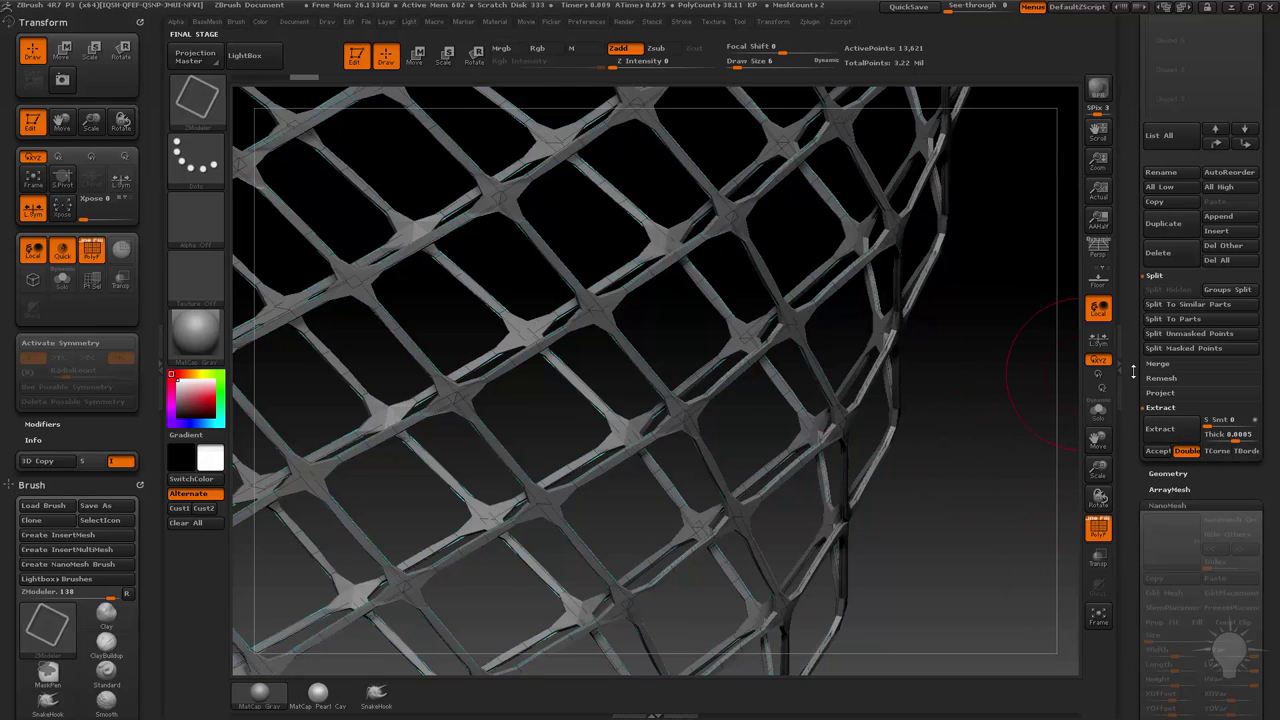
pyautogui.moveTo(1137, 374); pyautogui.dragTo(1135, 510)
pyautogui.click(1190, 396)
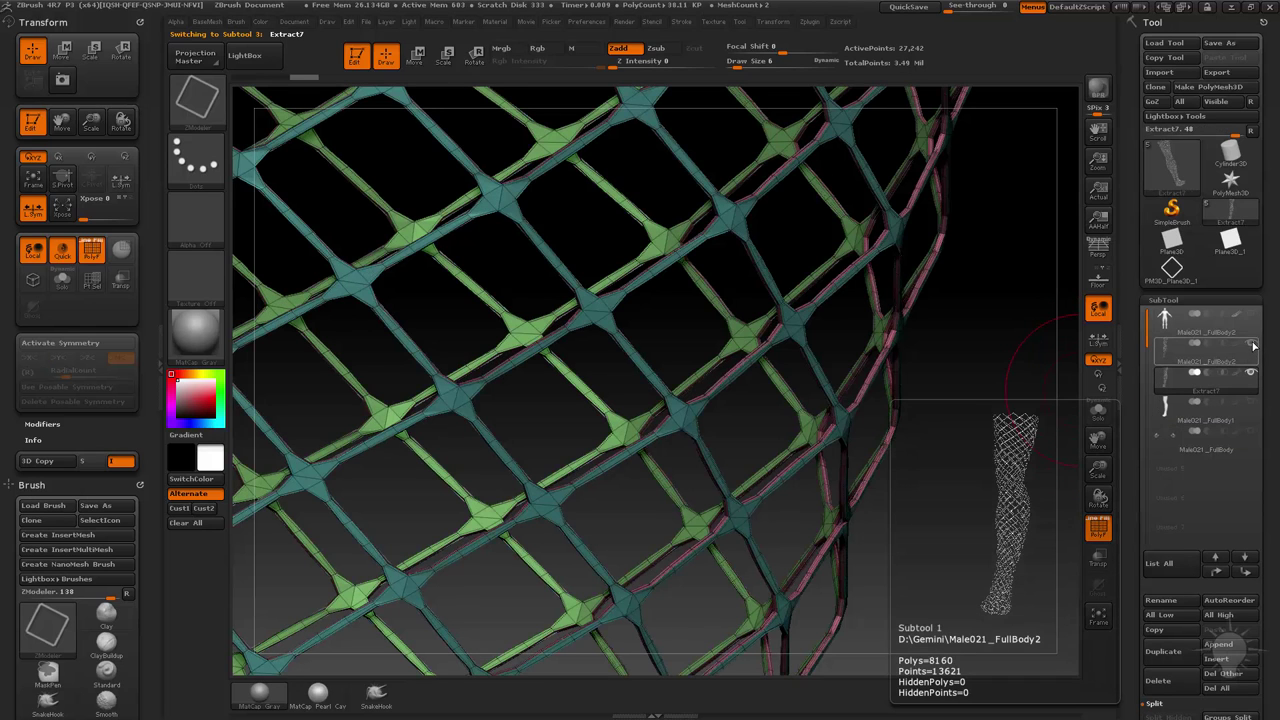
# Try creasing the polygroup borders of the extracted lattice, and remove all of its creases.
pyautogui.press('s')
pyautogui.moveTo(1019, 379); pyautogui.dragTo(1003, 379)
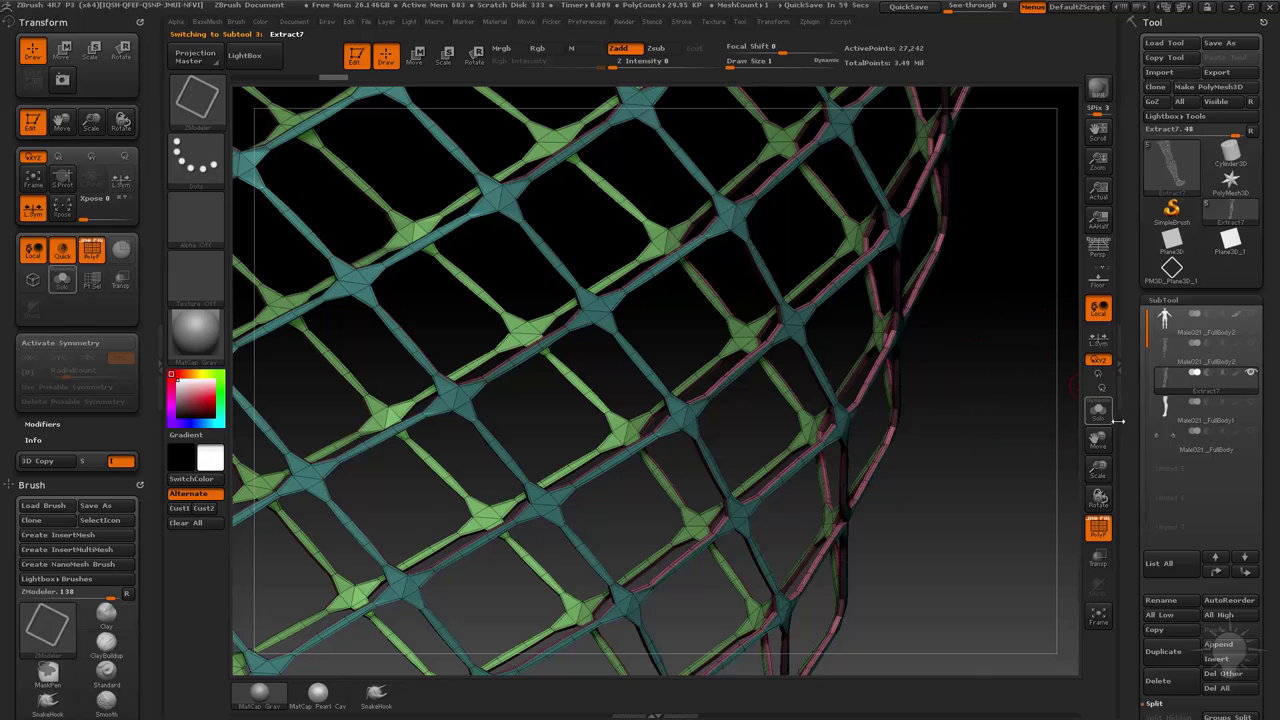
pyautogui.press('b')
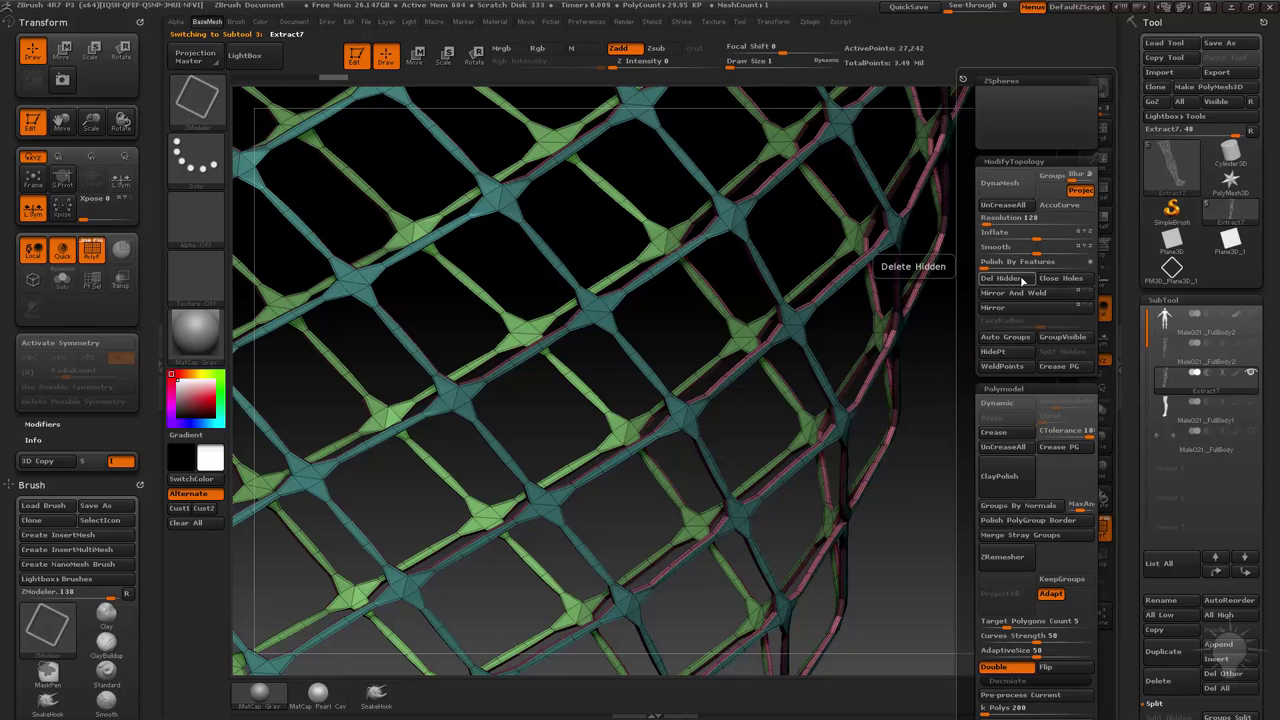
pyautogui.click(1078, 454)
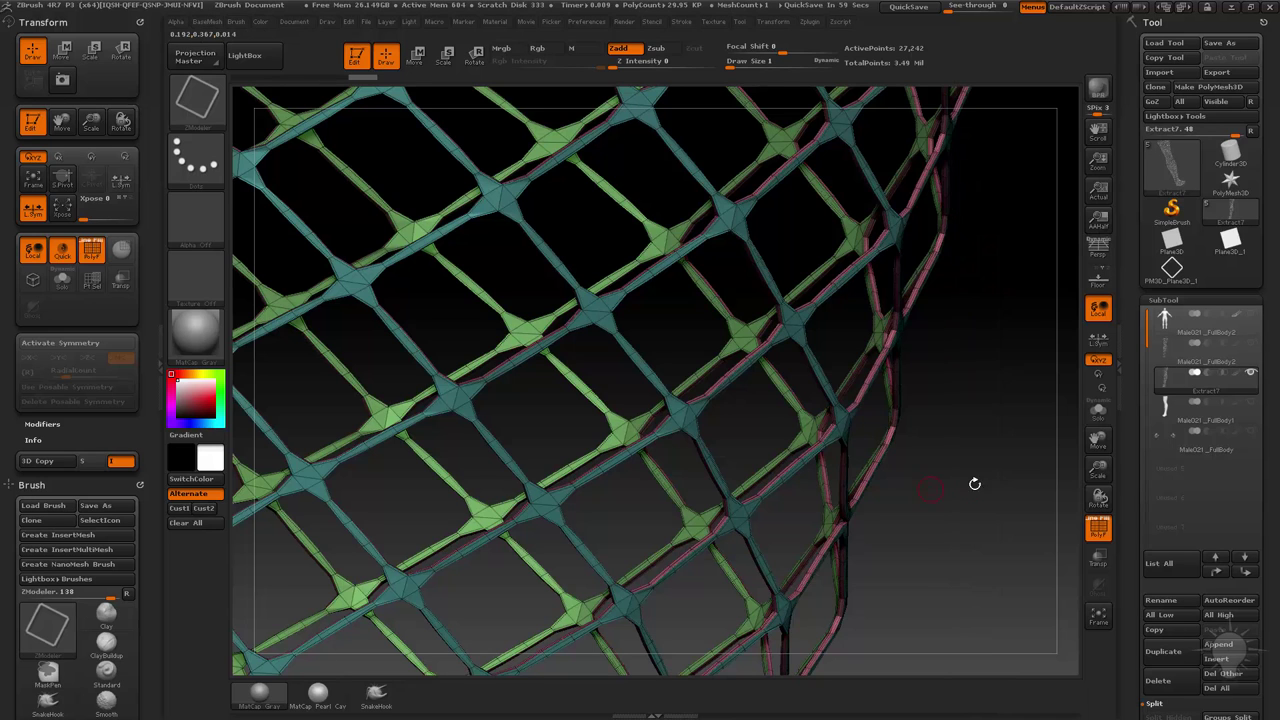
pyautogui.moveTo(969, 489); pyautogui.dragTo(989, 458)
pyautogui.hotkey('ctrl', 'd')
pyautogui.hotkey('shift', 'd')
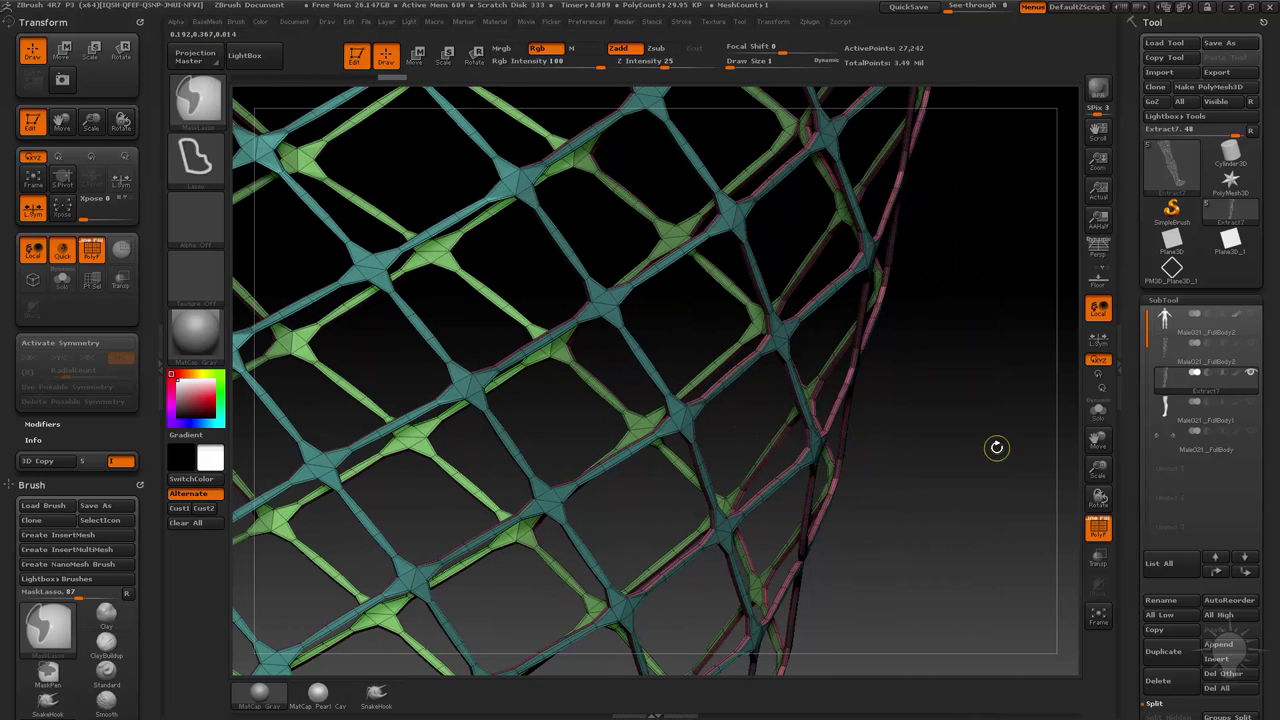
pyautogui.press('g')
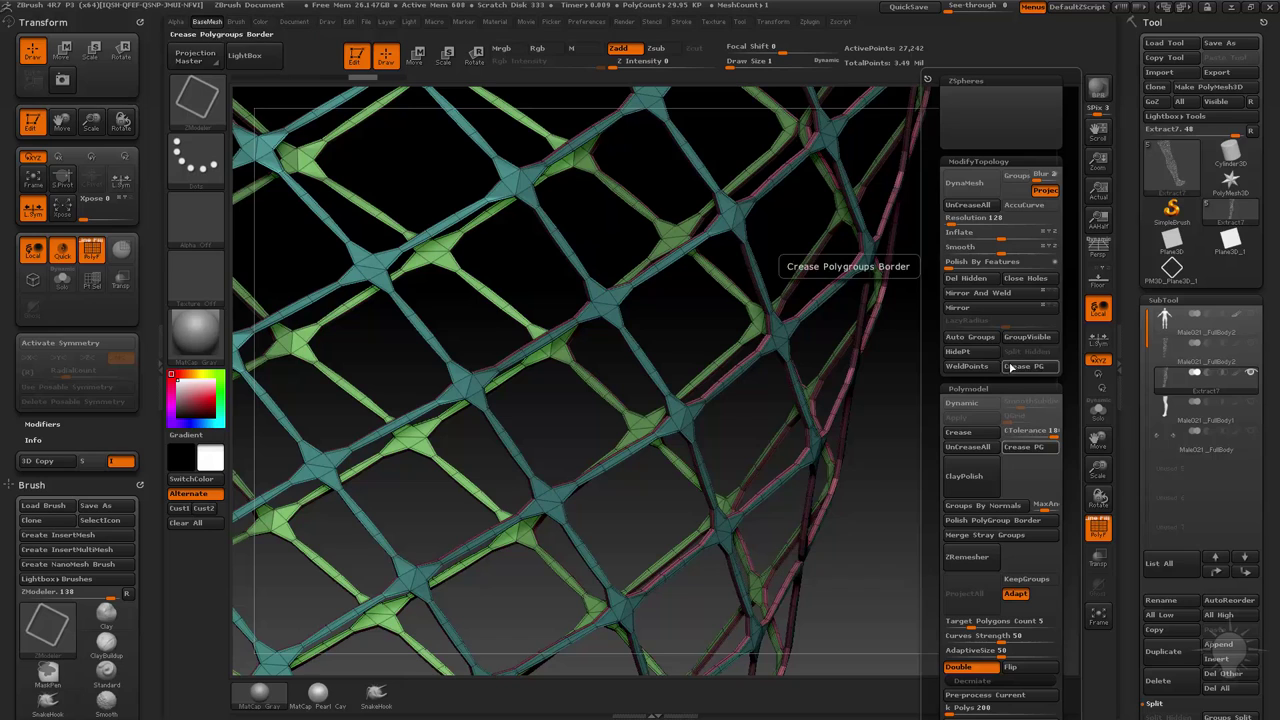
pyautogui.click(971, 447)
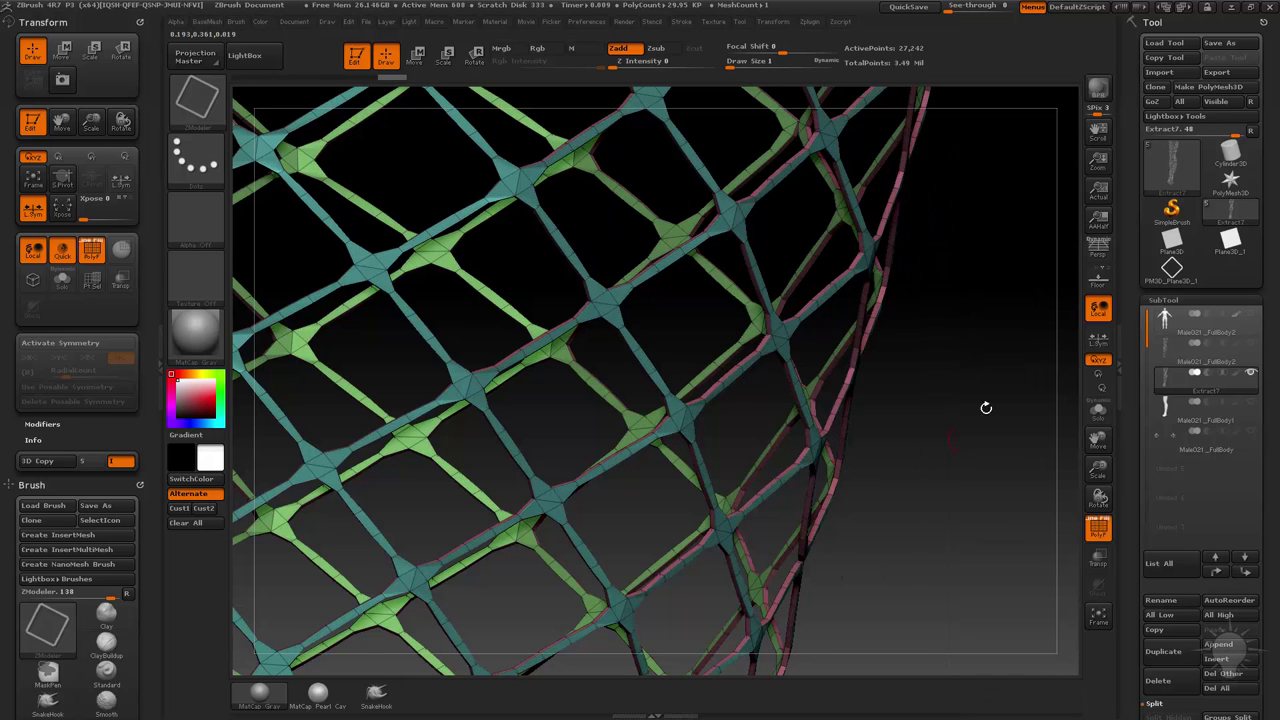
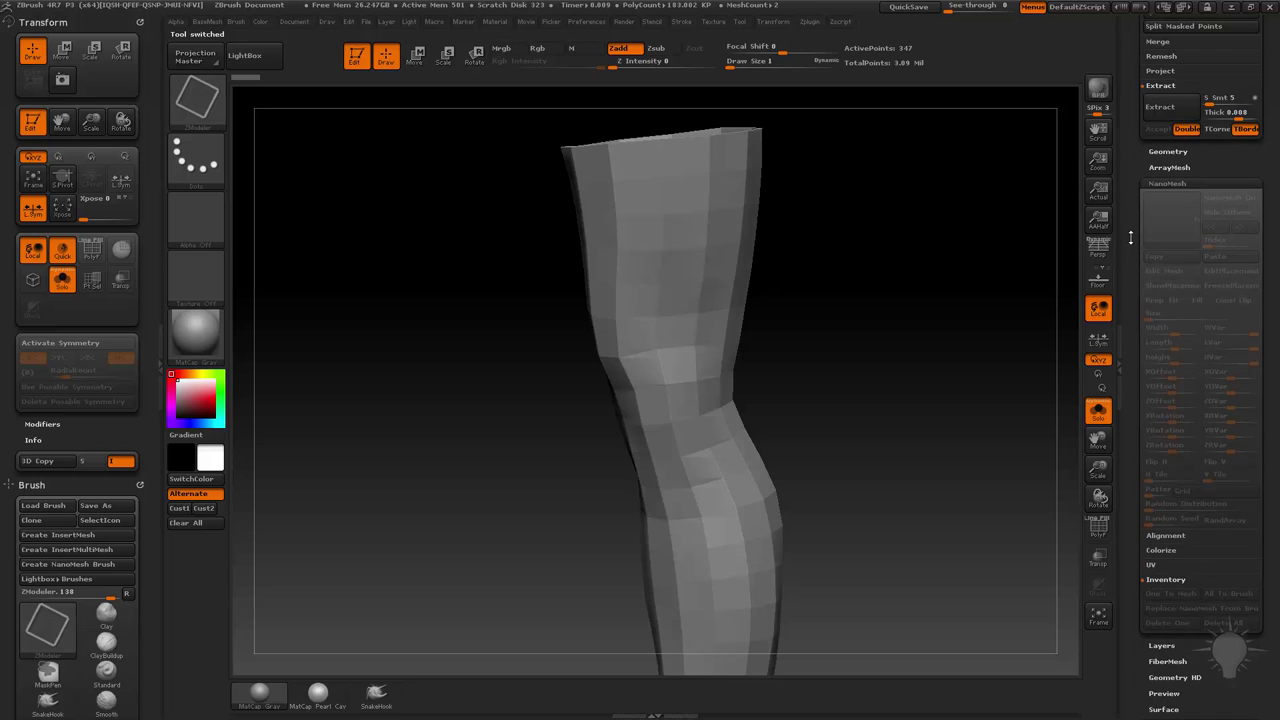
# Insert the diamond frame as a NanoMesh on all polygons of the low-poly leg and isolate the leg.
pyautogui.keyDown('alt'); pyautogui.moveTo(912, 365); pyautogui.dragTo(888, 456); pyautogui.keyUp('alt')
pyautogui.press('space')
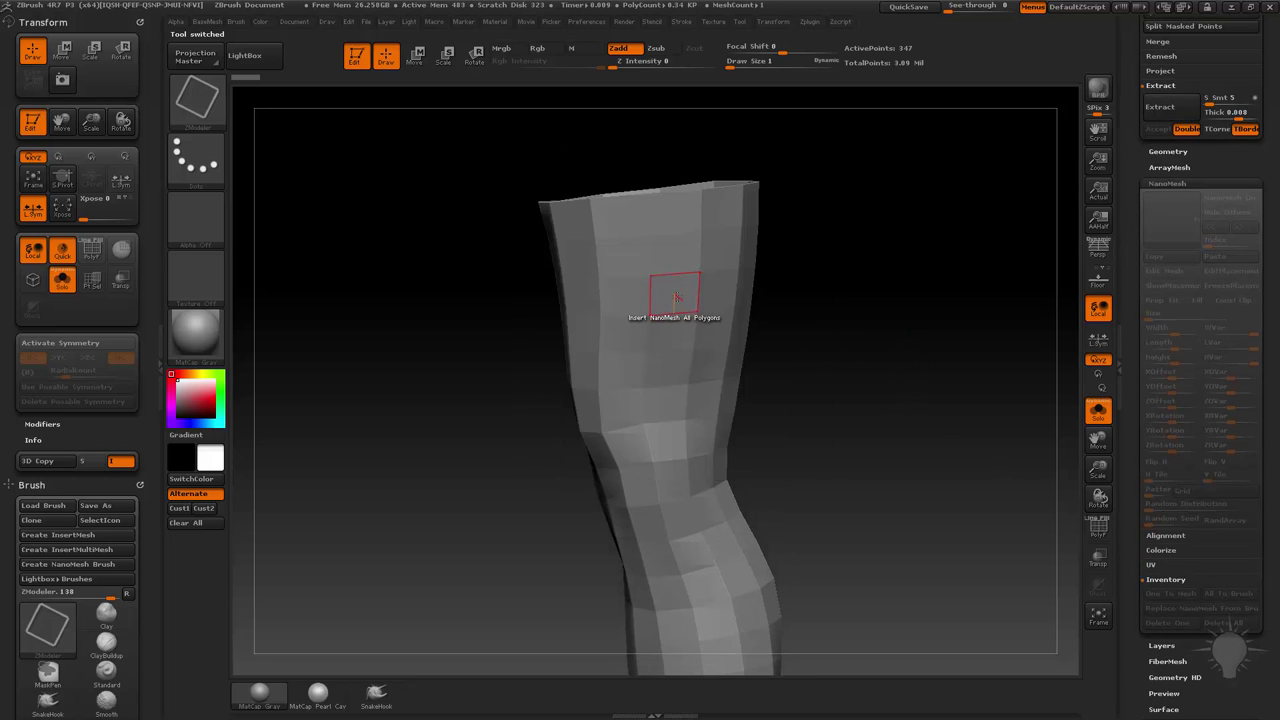
pyautogui.click(676, 291)
pyautogui.hotkey('ctrl', 'shift', 's')
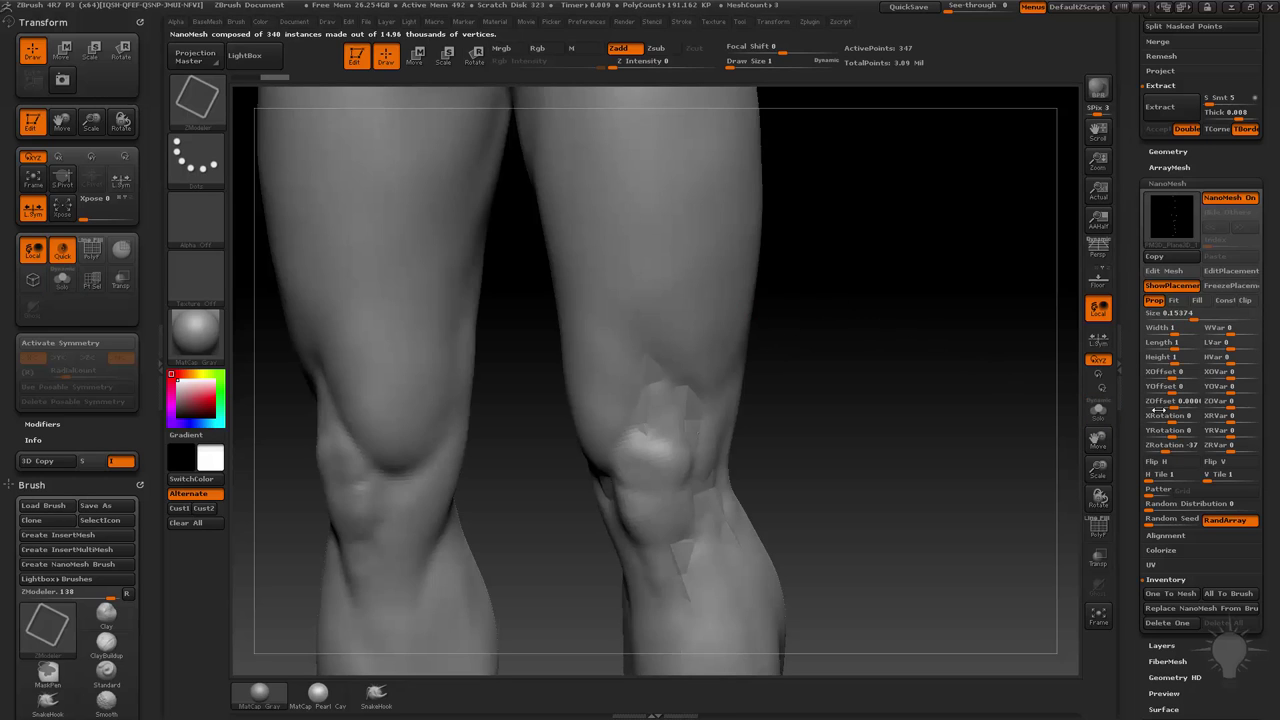
pyautogui.click(1100, 412)
# Set the leg's NanoMesh to ZRotation 0 and Size 1 with Fit placement.
pyautogui.moveTo(673, 329); pyautogui.dragTo(997, 651)
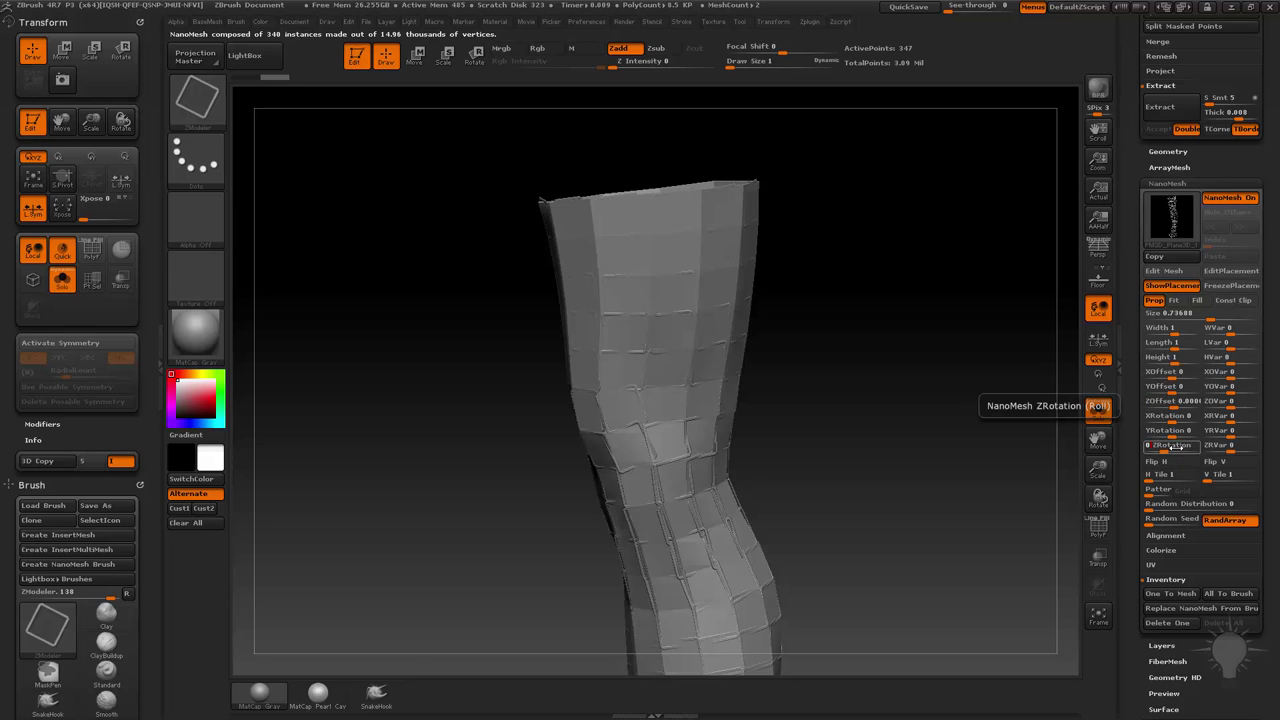
pyautogui.press('Return')
pyautogui.click(1178, 301)
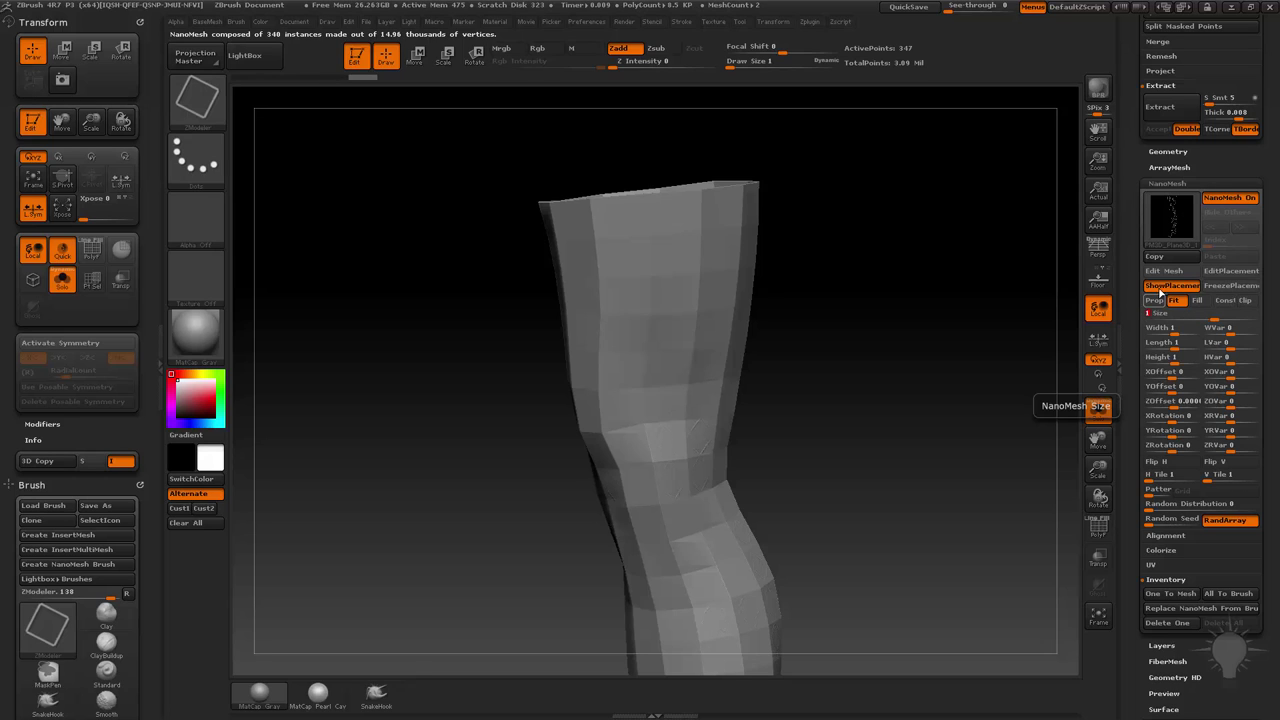
# Switch off the NanoMesh on the leg and bring the full body back into view.
pyautogui.click(1229, 198)
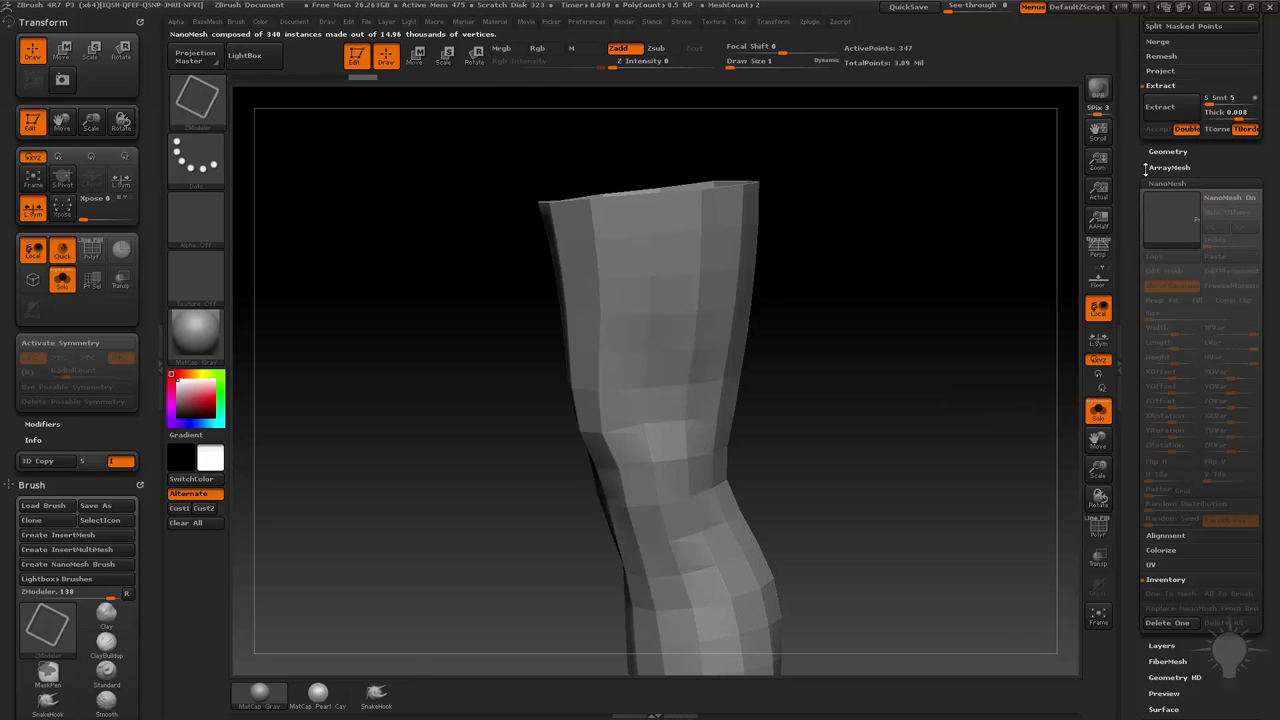
pyautogui.moveTo(1142, 164); pyautogui.dragTo(1142, 472)
pyautogui.scroll(6, 1121, 146)
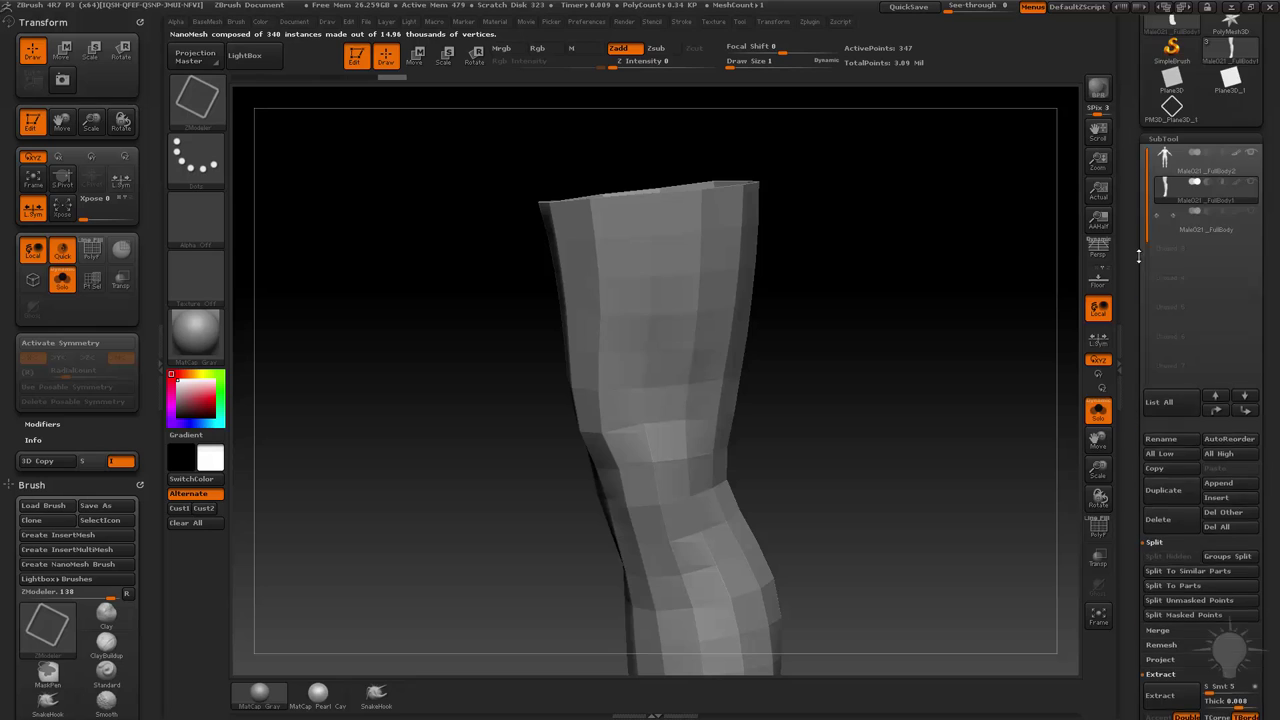
pyautogui.click(1107, 420)
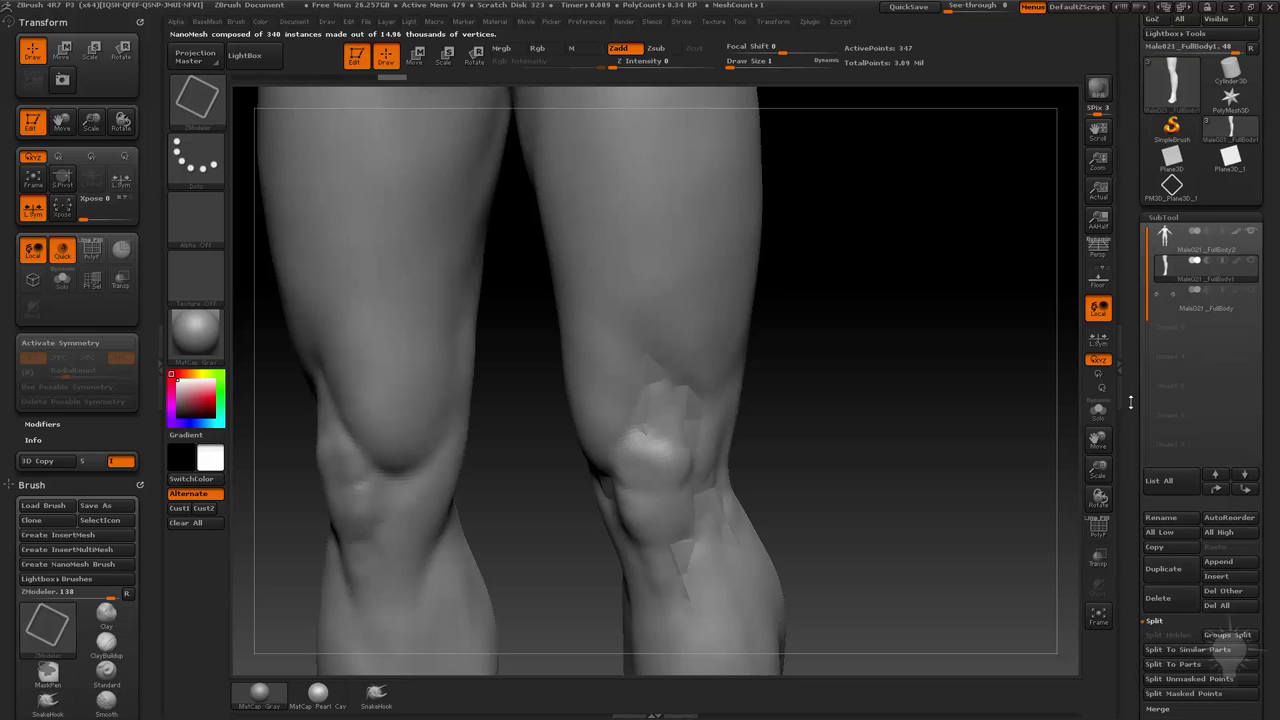
# Inflate the low-poly leg mesh by 1 and display its polyframe over the body.
pyautogui.moveTo(1130, 404); pyautogui.dragTo(1137, 197)
pyautogui.moveTo(1133, 648); pyautogui.dragTo(1131, 163)
pyautogui.click(1198, 378)
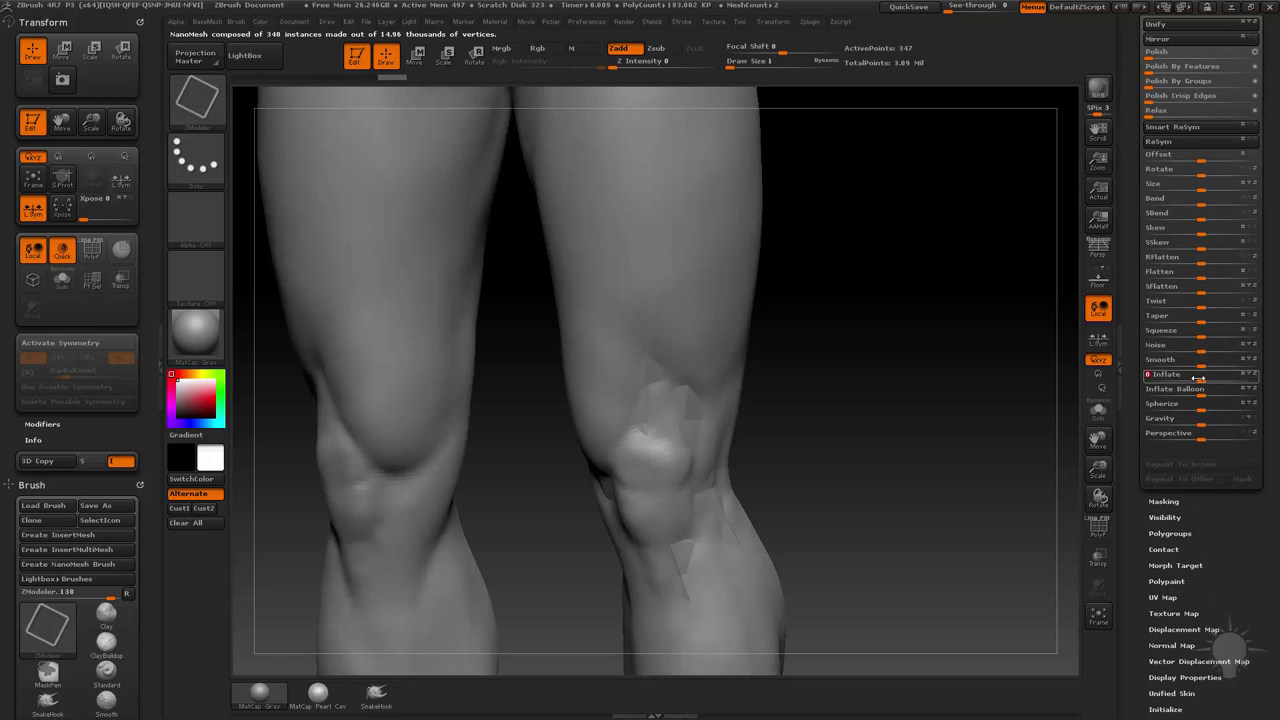
pyautogui.write('1')
pyautogui.press('Return')
pyautogui.press('Right')
pyautogui.press('Right')
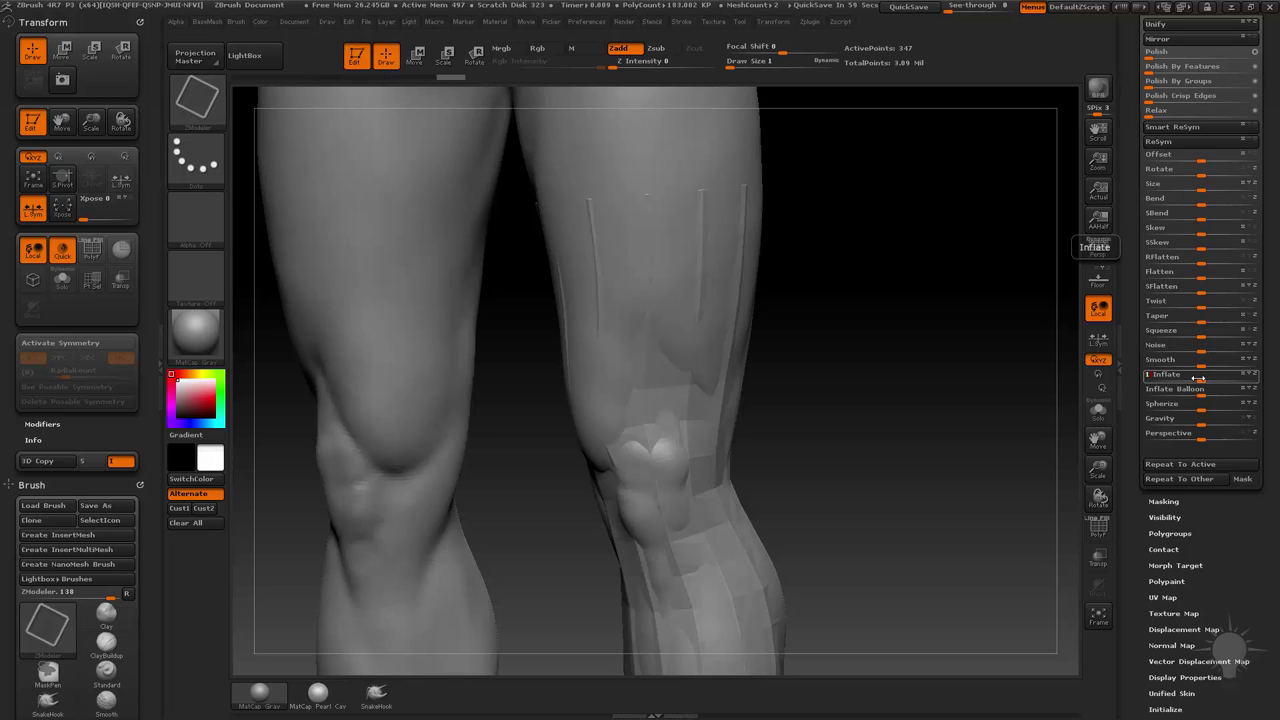
pyautogui.click(1101, 528)
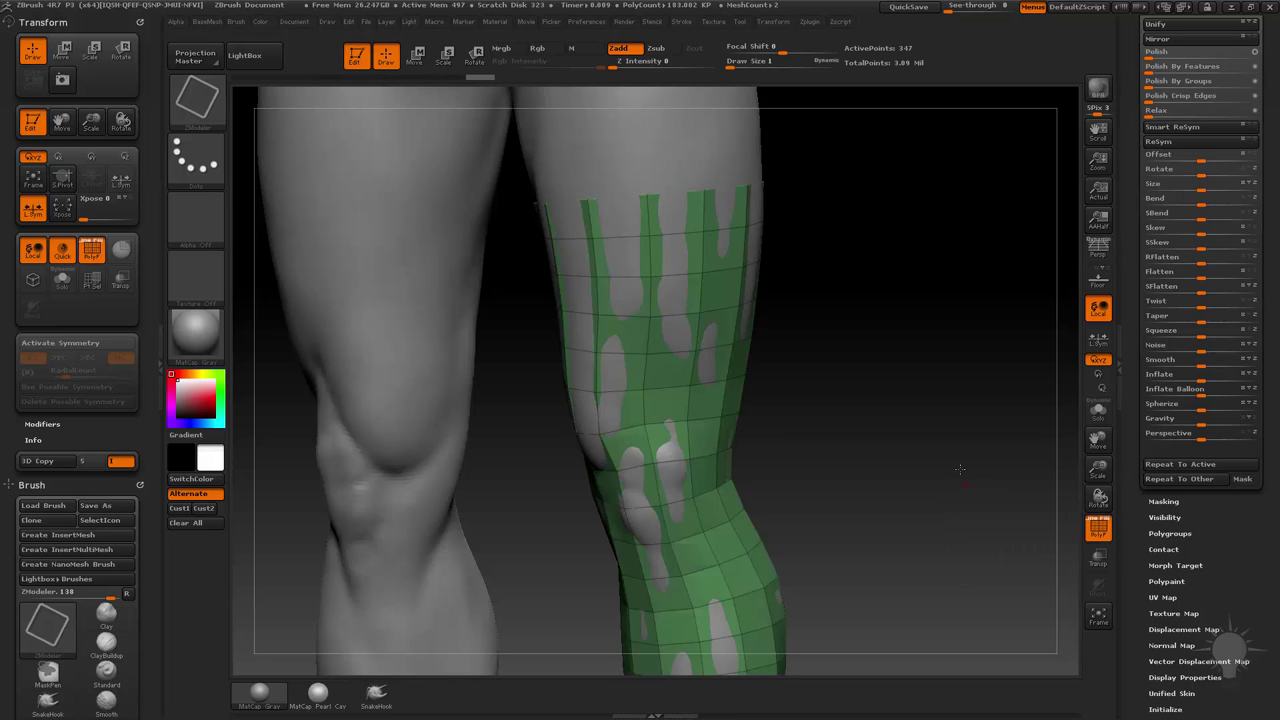
# Switch to the Standard brush and set the draw size to 10.
pyautogui.keyDown('alt'); pyautogui.moveTo(961, 466); pyautogui.dragTo(887, 371); pyautogui.keyUp('alt')
pyautogui.moveTo(980, 373); pyautogui.dragTo(906, 374)
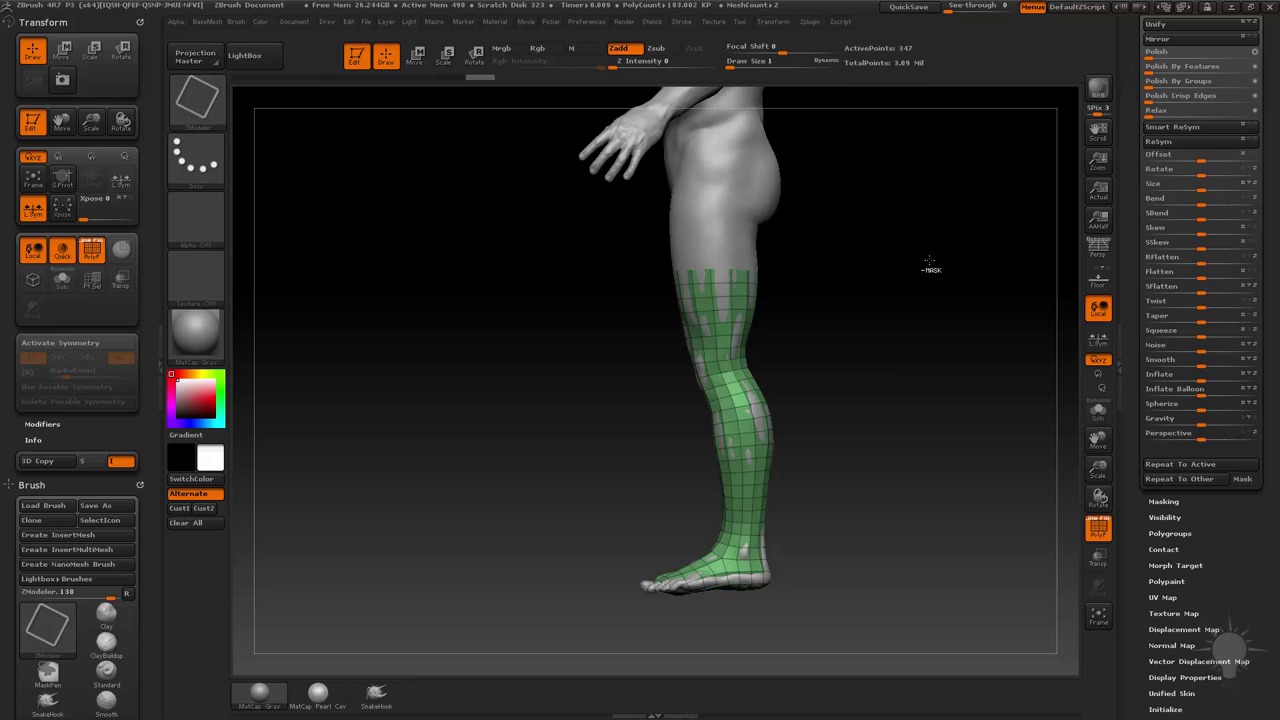
pyautogui.moveTo(872, 274); pyautogui.dragTo(893, 277)
pyautogui.press('s')
pyautogui.moveTo(708, 293)
pyautogui.mouseDown()
pyautogui.moveTo(770, 292)
pyautogui.moveTo(757, 283)
pyautogui.mouseUp()
pyautogui.press('b')
pyautogui.press('m')
pyautogui.press('v')
pyautogui.press('b')
pyautogui.press('s')
pyautogui.press('t')
pyautogui.press('s')
pyautogui.moveTo(877, 323)
pyautogui.mouseDown()
pyautogui.moveTo(896, 325)
pyautogui.moveTo(906, 354)
pyautogui.moveTo(925, 352)
pyautogui.mouseUp()
pyautogui.press('s')
pyautogui.moveTo(918, 351); pyautogui.dragTo(882, 350)
pyautogui.moveTo(884, 322); pyautogui.dragTo(878, 320)
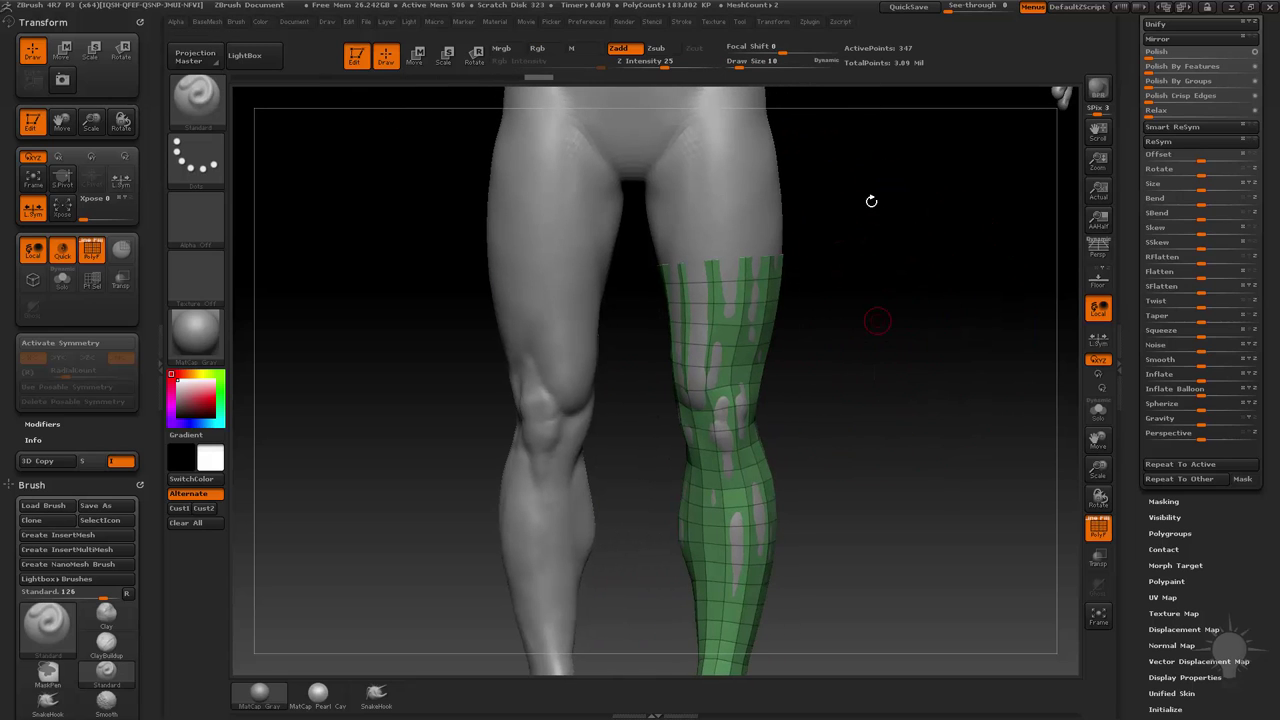
# Switch the leg's NanoMesh back on and convert it to real geometry with One To Mesh.
pyautogui.moveTo(1153, 328)
pyautogui.mouseDown()
pyautogui.moveTo(1149, 363)
pyautogui.moveTo(1152, 333)
pyautogui.mouseUp()
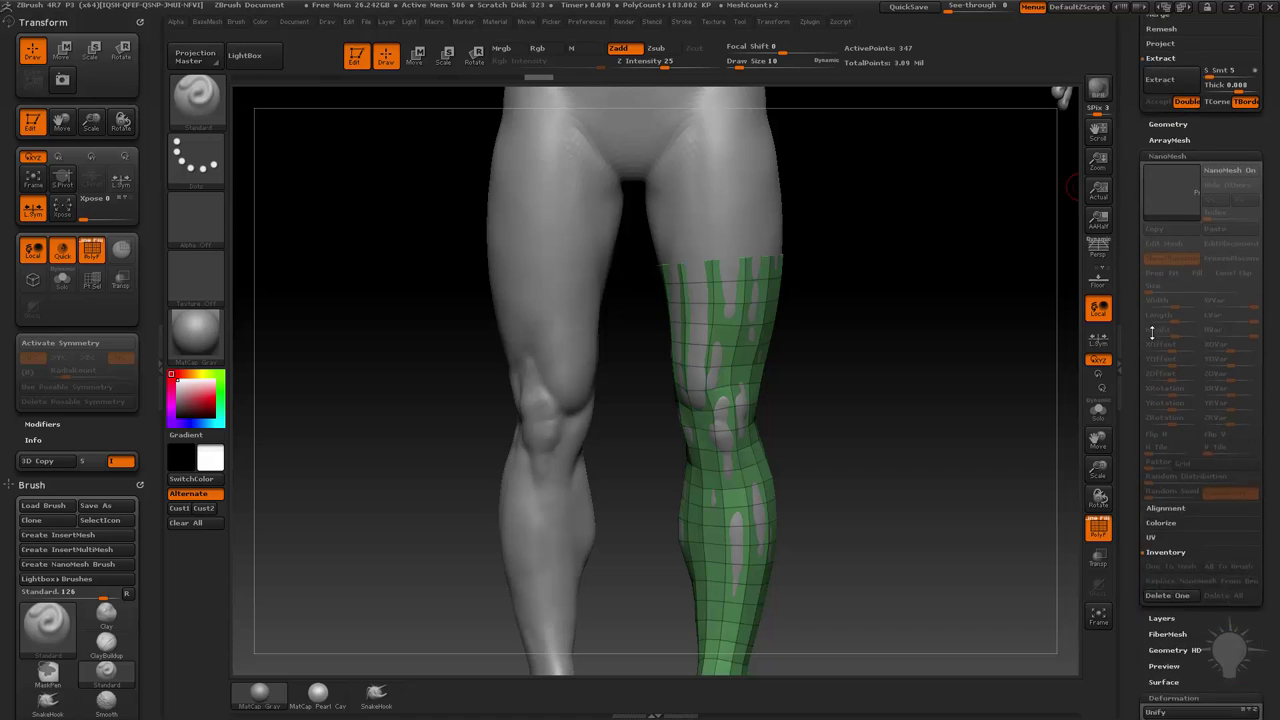
pyautogui.scroll(-2, 1152, 332)
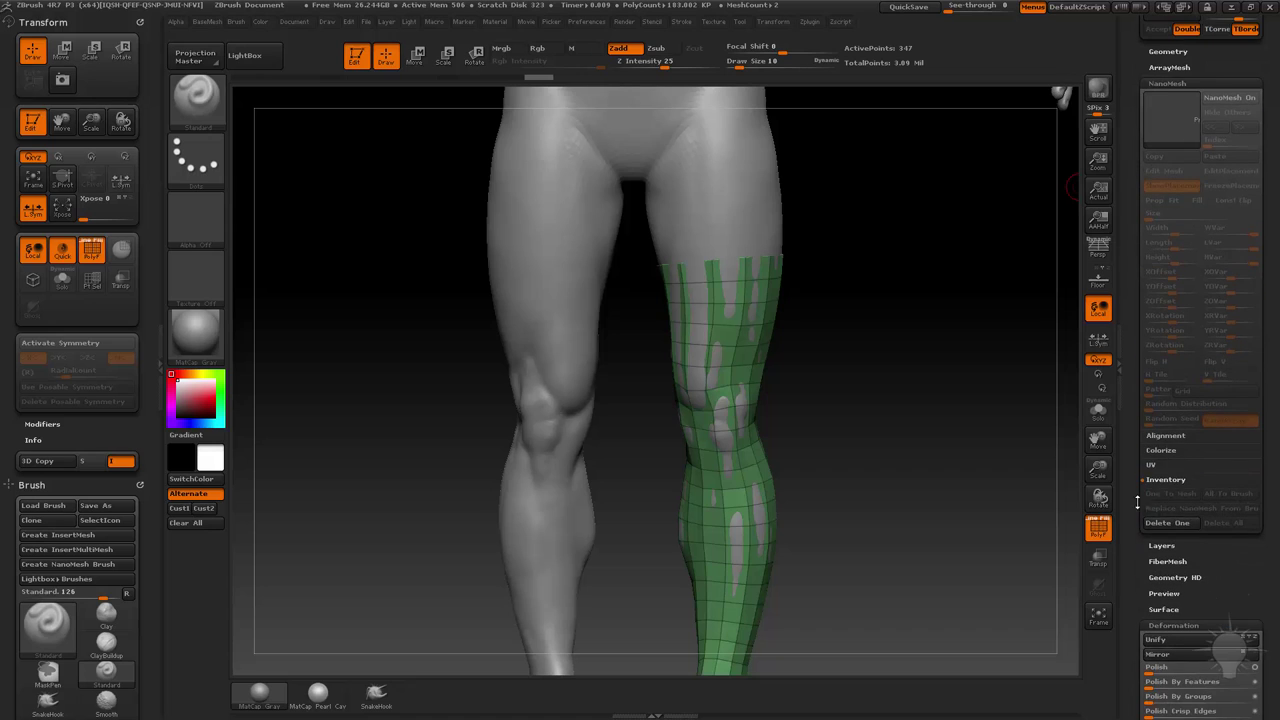
pyautogui.click(1228, 99)
pyautogui.moveTo(954, 214); pyautogui.dragTo(690, 281)
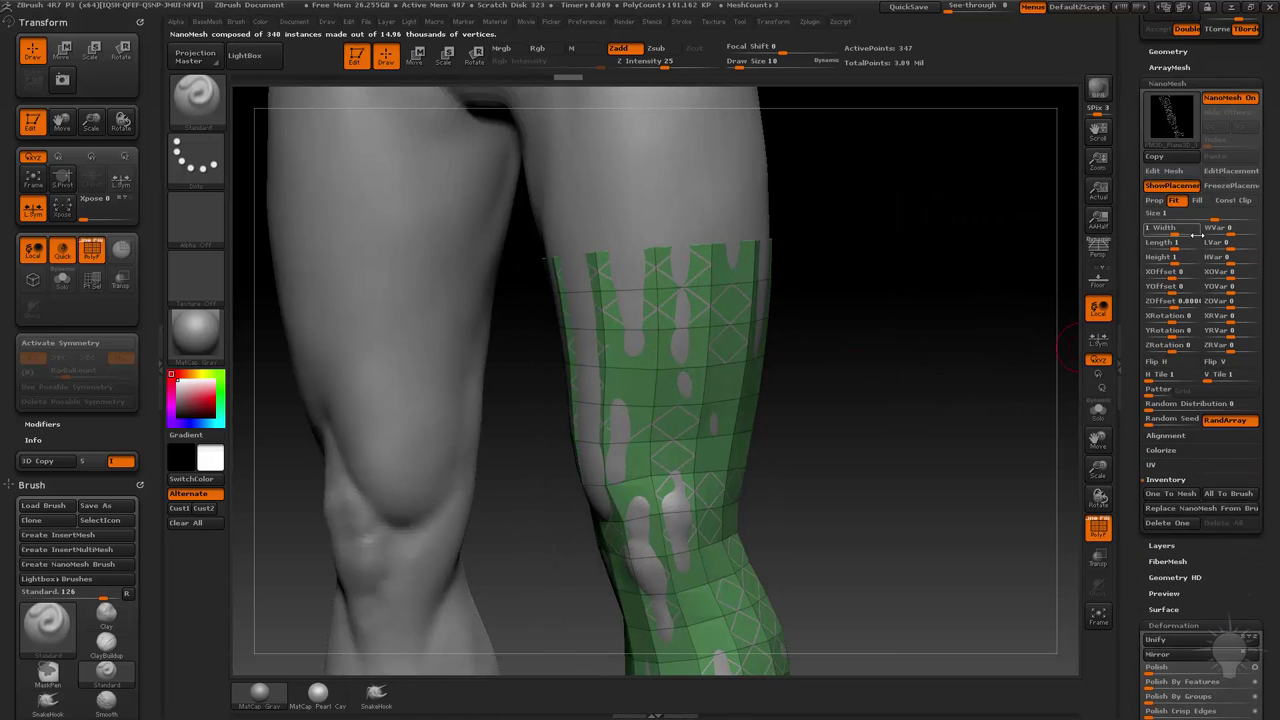
pyautogui.click(1170, 493)
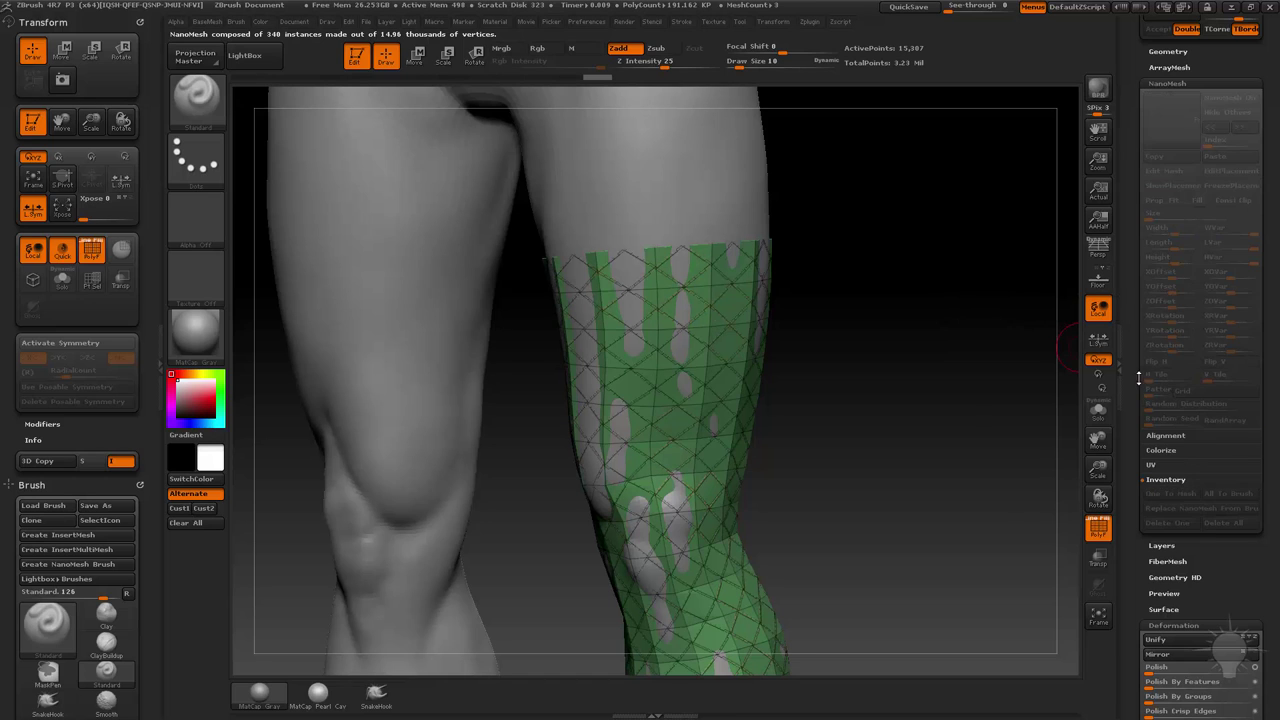
pyautogui.moveTo(1138, 378); pyautogui.dragTo(1138, 533)
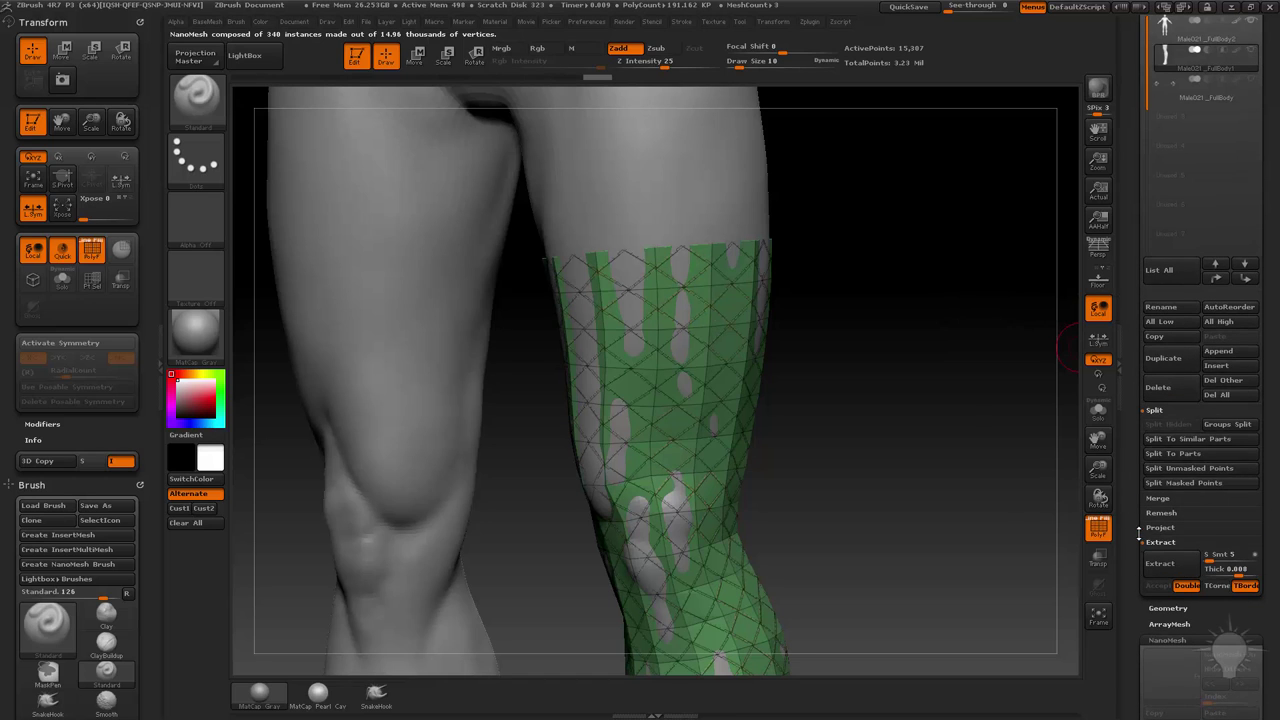
# Split the converted leg mesh into separate SubTools by polygroup and open the Inflate deformation value for the lattice.
pyautogui.click(1226, 424)
pyautogui.moveTo(967, 190); pyautogui.dragTo(889, 253)
pyautogui.moveTo(1134, 350); pyautogui.dragTo(1137, 144)
pyautogui.click(1203, 253)
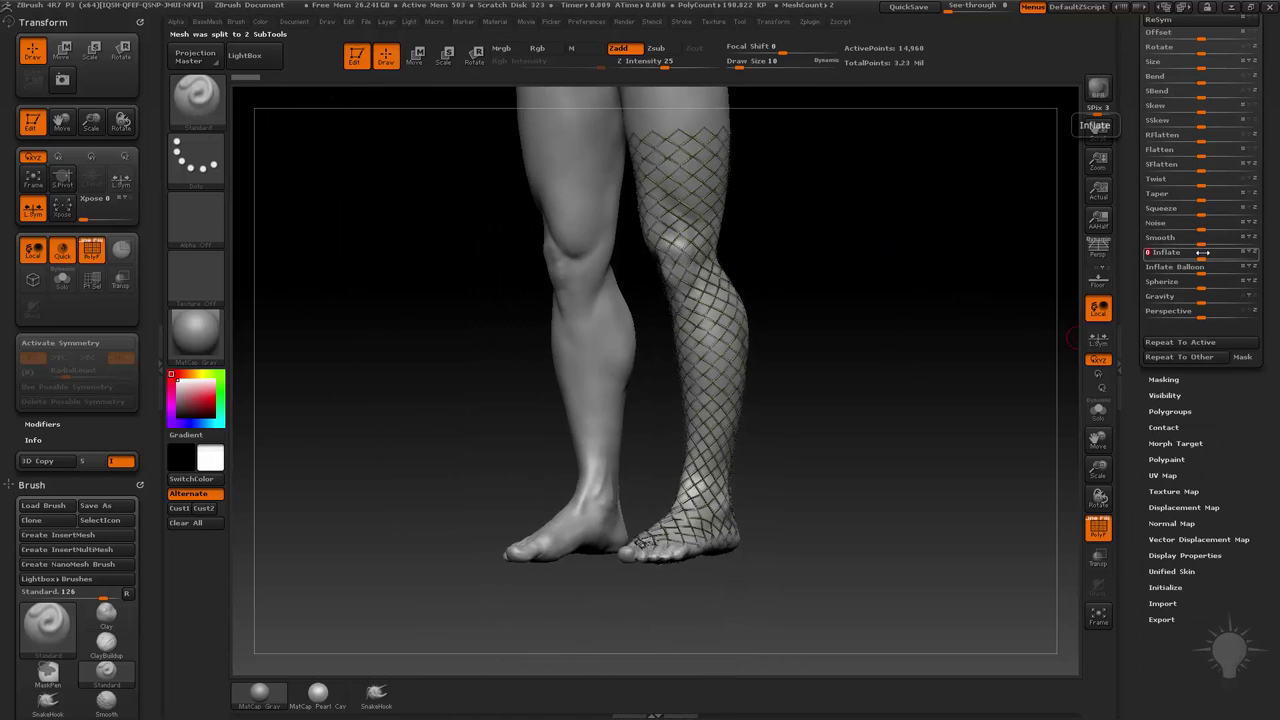
# Turn off the polyframe display to inspect the lattice stocking on the leg.
pyautogui.moveTo(954, 305); pyautogui.dragTo(980, 309)
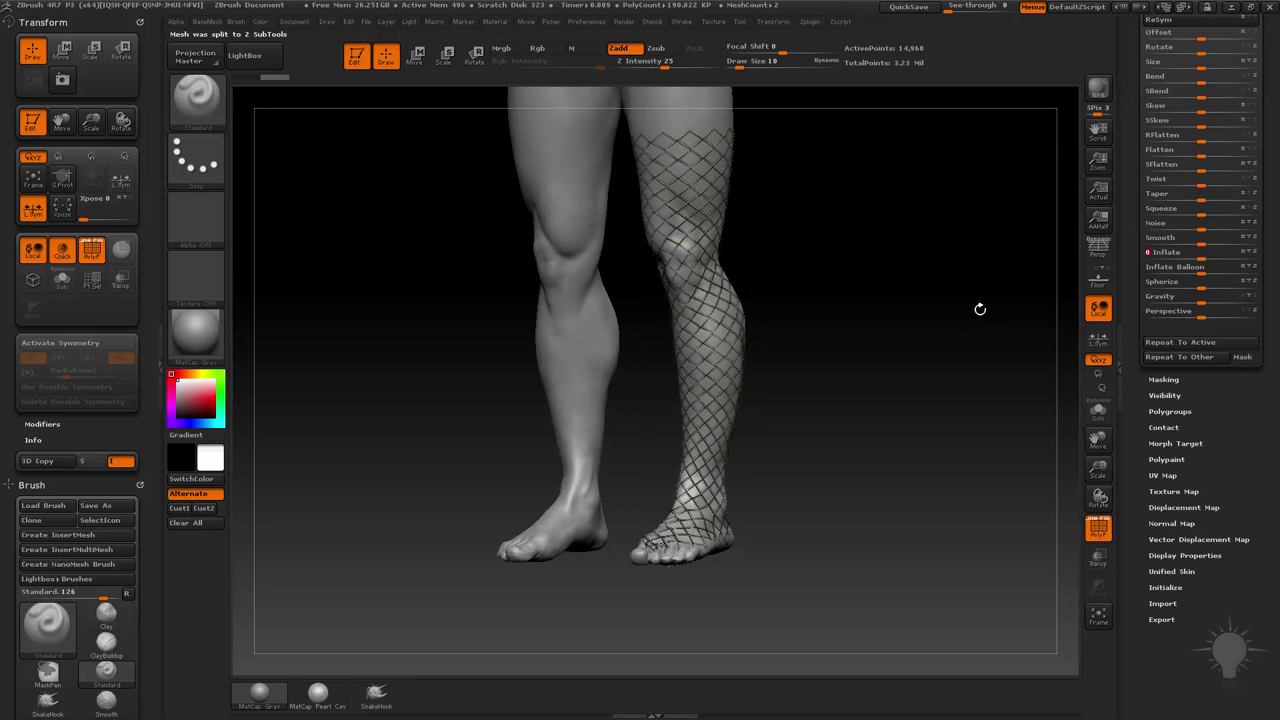
pyautogui.keyDown('alt'); pyautogui.moveTo(915, 219); pyautogui.dragTo(1059, 496); pyautogui.keyUp('alt')
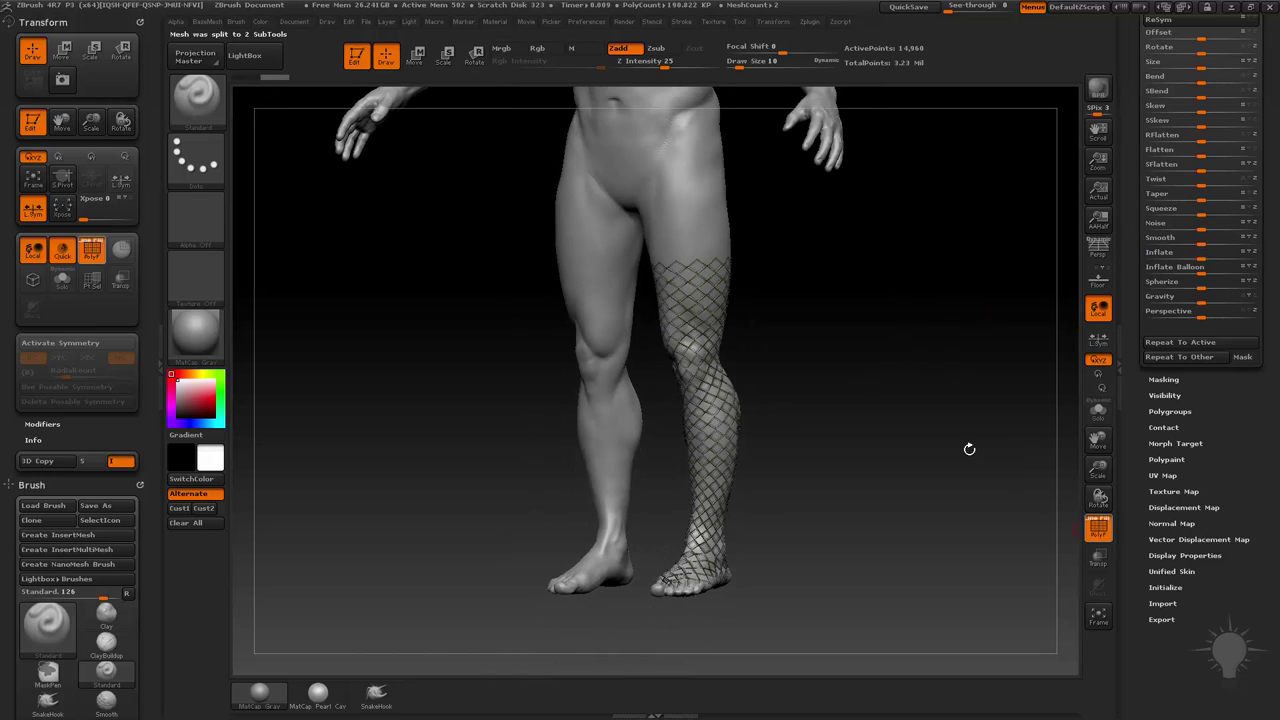
pyautogui.hotkey('shift', 'f')
pyautogui.keyDown('shift'); pyautogui.moveTo(969, 449); pyautogui.dragTo(955, 378); pyautogui.keyUp('shift')
pyautogui.keyDown('alt'); pyautogui.moveTo(955, 378); pyautogui.dragTo(953, 436); pyautogui.keyUp('alt')
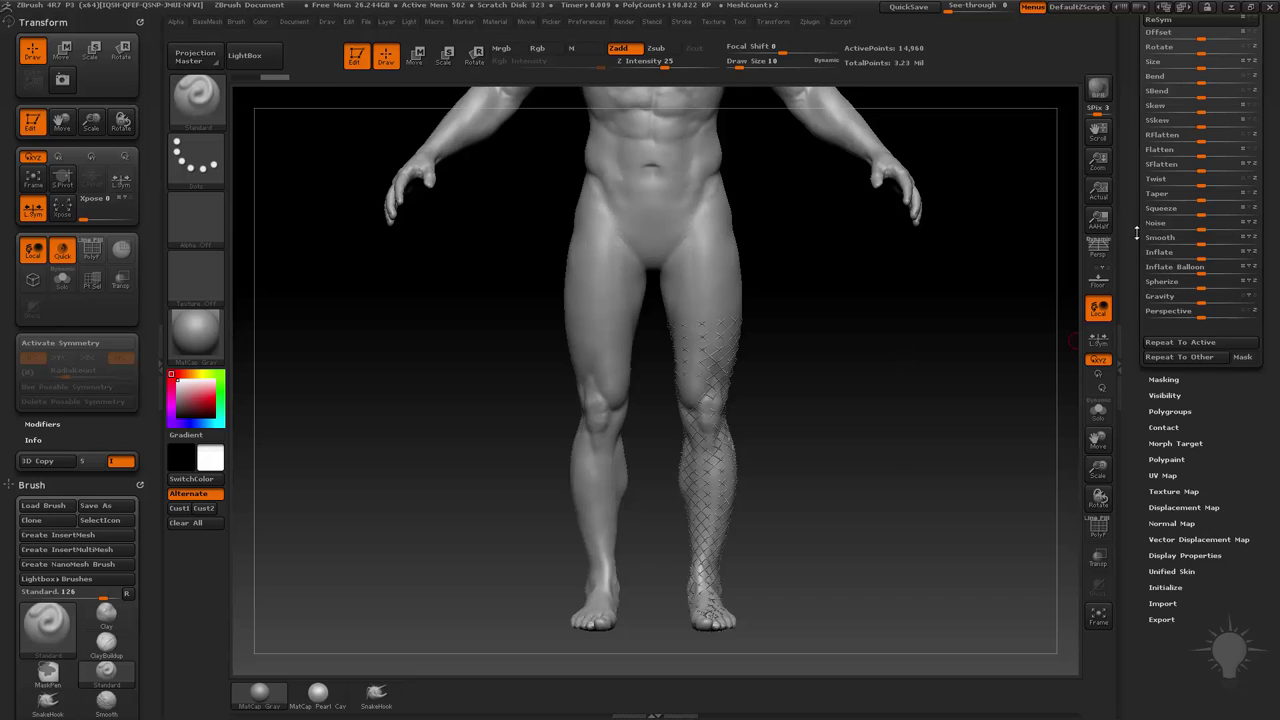
# Flip the lattice stocking with Mirror and copy it to the other leg with Mirror And Weld.
pyautogui.moveTo(1135, 278)
pyautogui.mouseDown()
pyautogui.moveTo(1151, 456)
pyautogui.moveTo(1157, 410)
pyautogui.mouseUp()
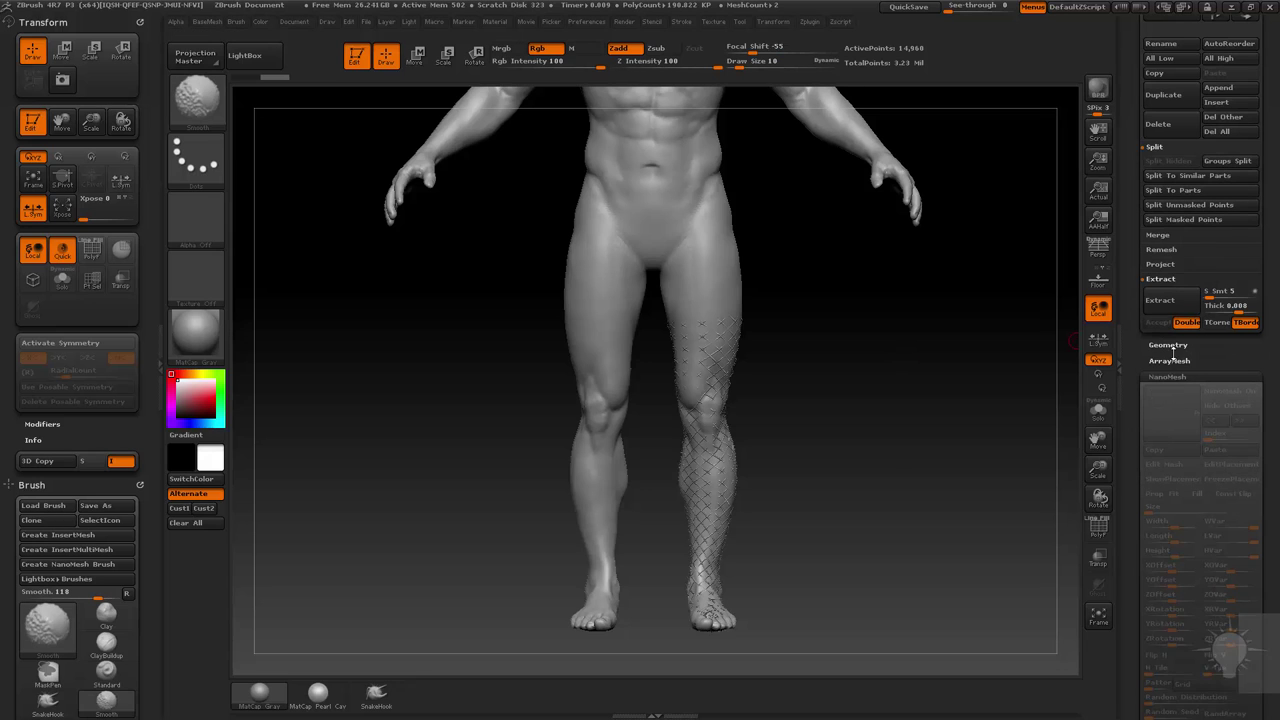
pyautogui.keyDown('shift'); pyautogui.click(1172, 346); pyautogui.keyUp('shift')
pyautogui.press('1')
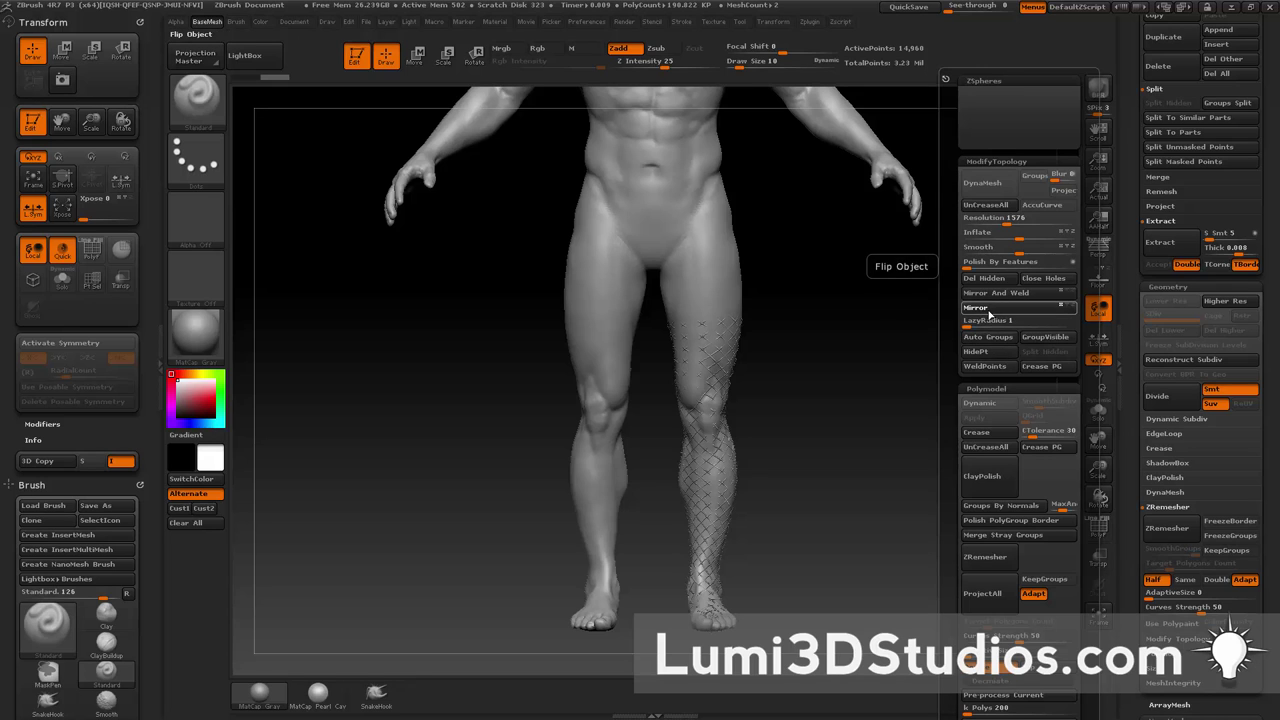
pyautogui.click(990, 314)
pyautogui.click(997, 295)
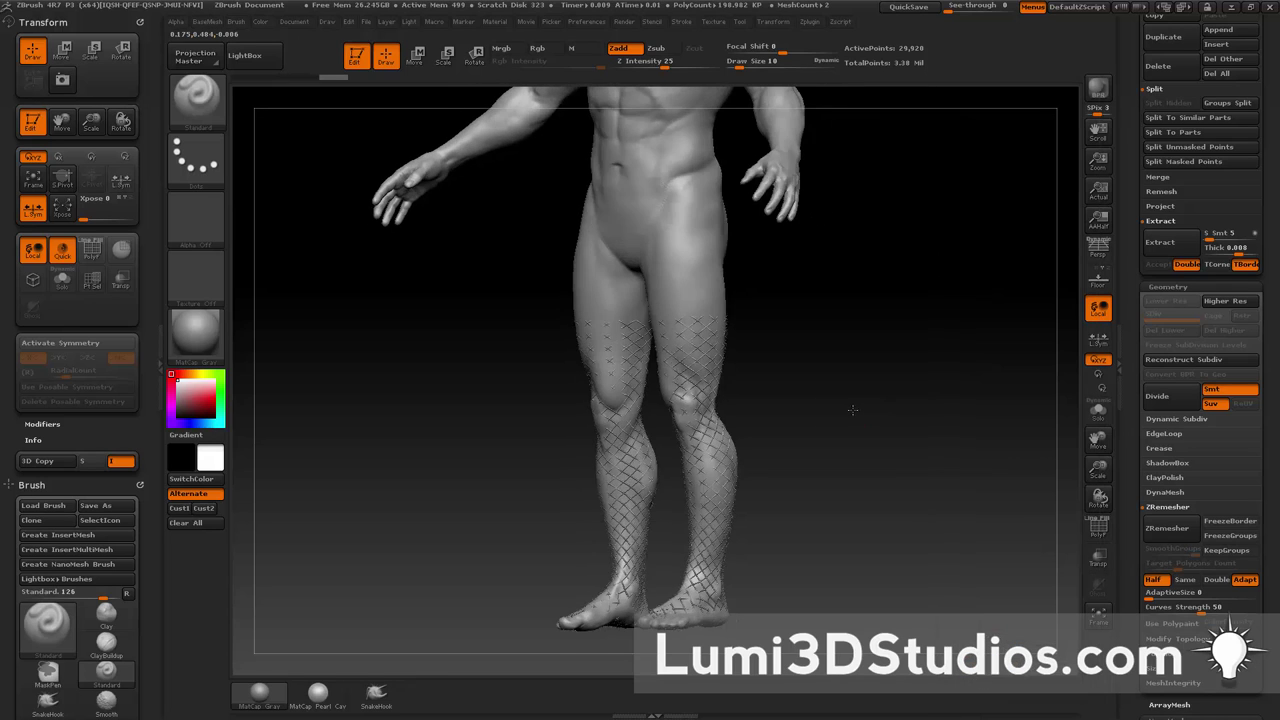